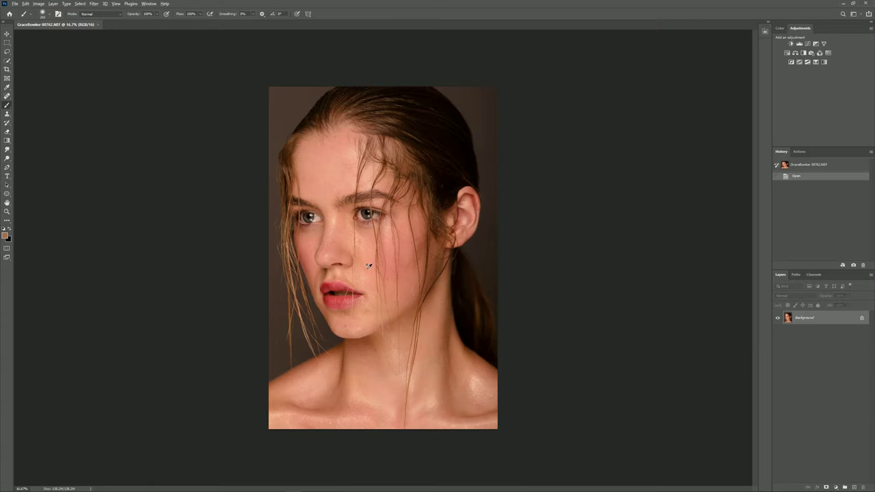
# Step: Zoom the canvas to about 50–66.7% on the face and select the Spot Healing Brush
pyautogui.scroll(1, 368, 266)
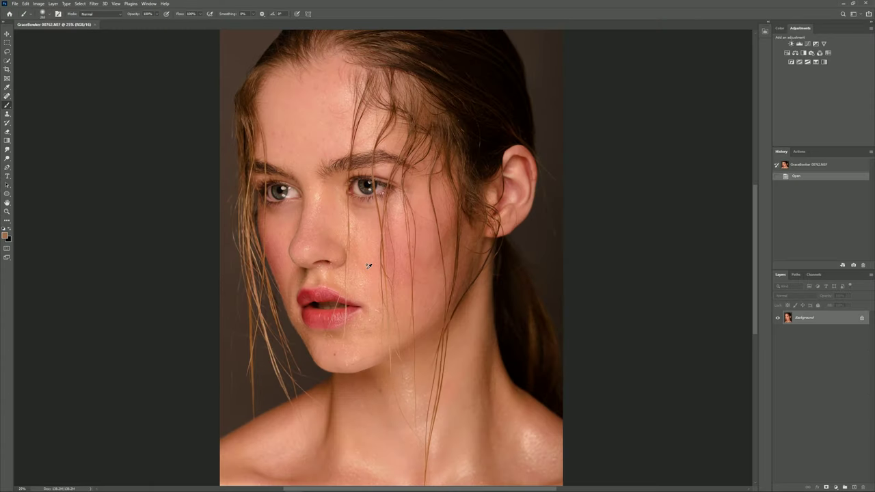
pyautogui.scroll(1, 395, 262)
pyautogui.scroll(1, 463, 283)
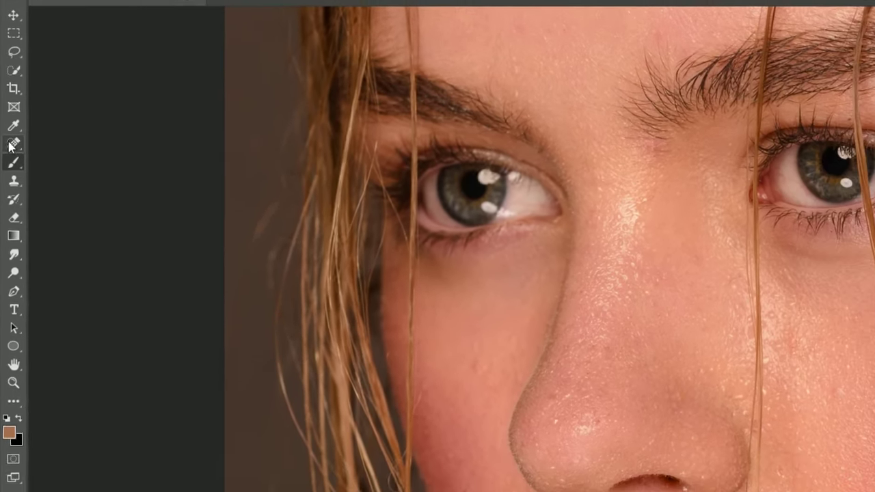
pyautogui.click(11, 146)
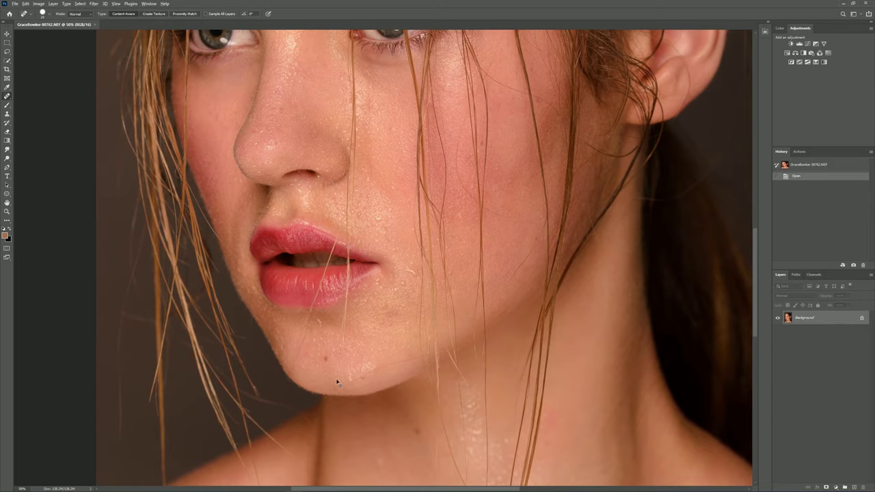
pyautogui.scroll(1, 337, 383)
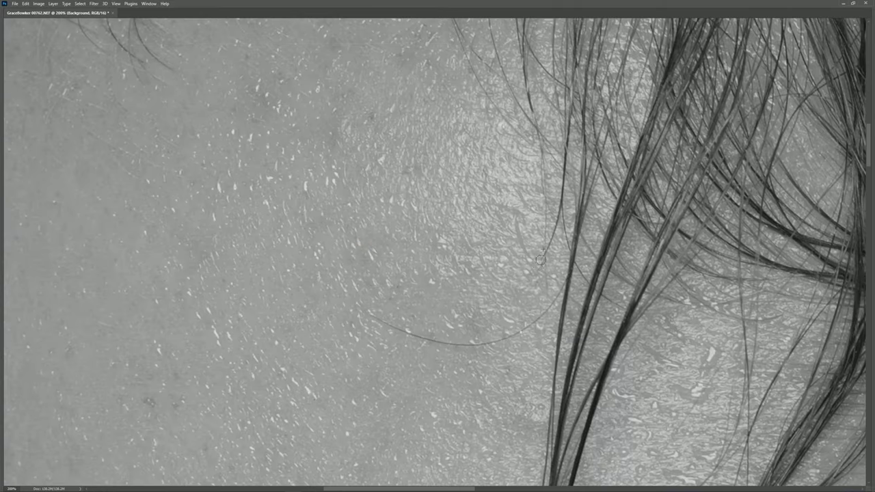
# Step: Zoom out to show the forehead, brows and eyes on the black-and-white view
pyautogui.scroll(-2, 557, 219)
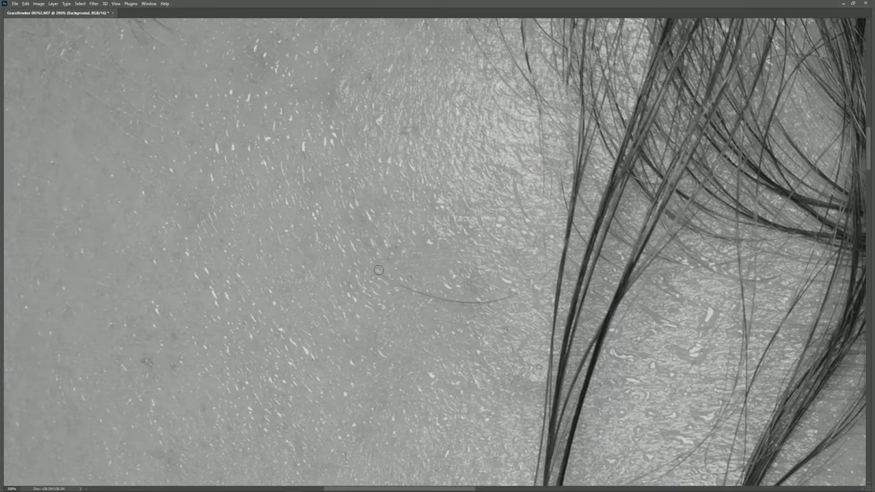
pyautogui.hotkey('ctrl', '-')
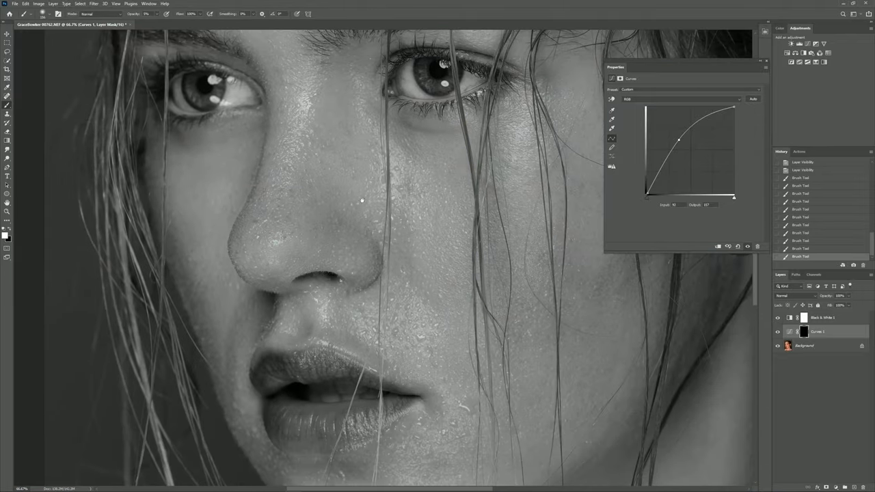
pyautogui.hotkey('ctrl', '-')
pyautogui.hotkey('ctrl', '-')
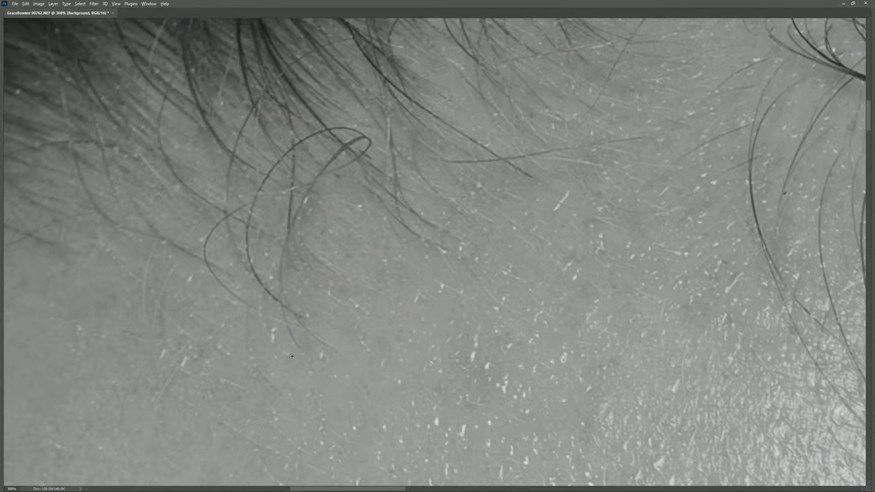
pyautogui.scroll(1, 253, 213)
# Step: Heal out the looping stray hair and other stray hairs on the skin and hairline
pyautogui.moveTo(363, 171); pyautogui.dragTo(332, 235)
pyautogui.moveTo(294, 198); pyautogui.dragTo(296, 267)
pyautogui.scroll(1, 296, 267)
pyautogui.moveTo(322, 209); pyautogui.dragTo(352, 212)
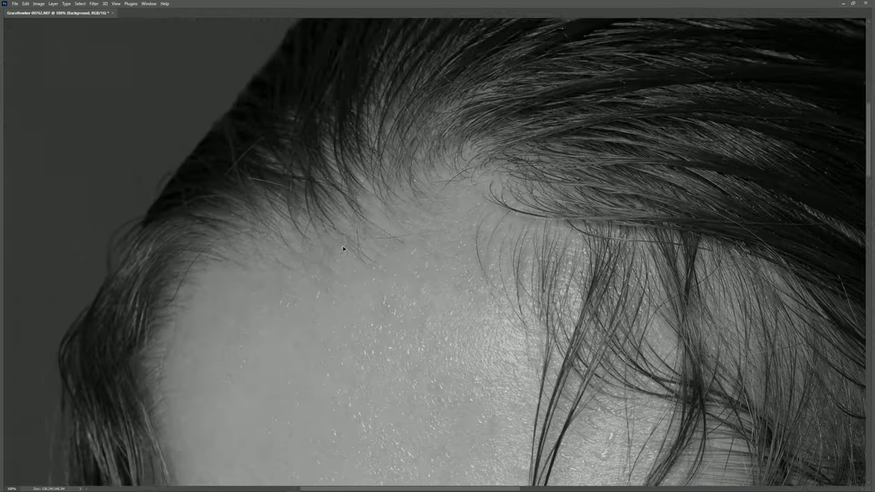
pyautogui.moveTo(344, 242); pyautogui.dragTo(462, 191)
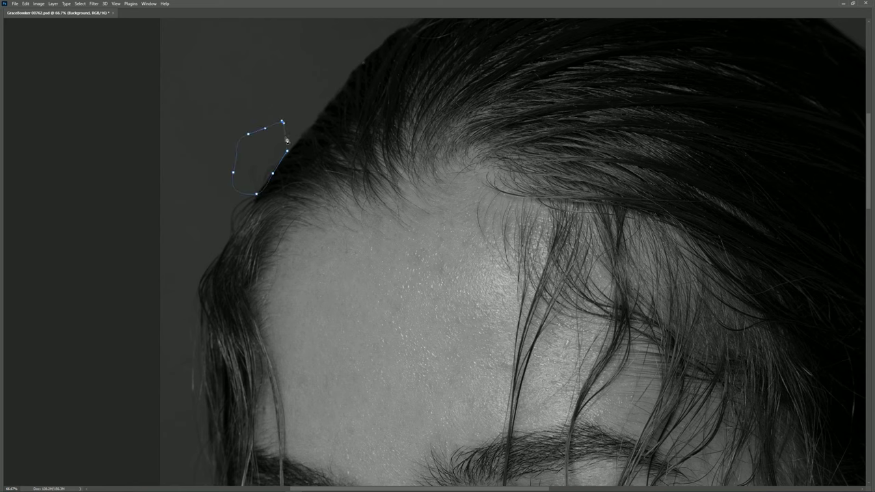
pyautogui.scroll(1, 259, 136)
pyautogui.moveTo(338, 197); pyautogui.dragTo(400, 171)
pyautogui.scroll(1, 401, 172)
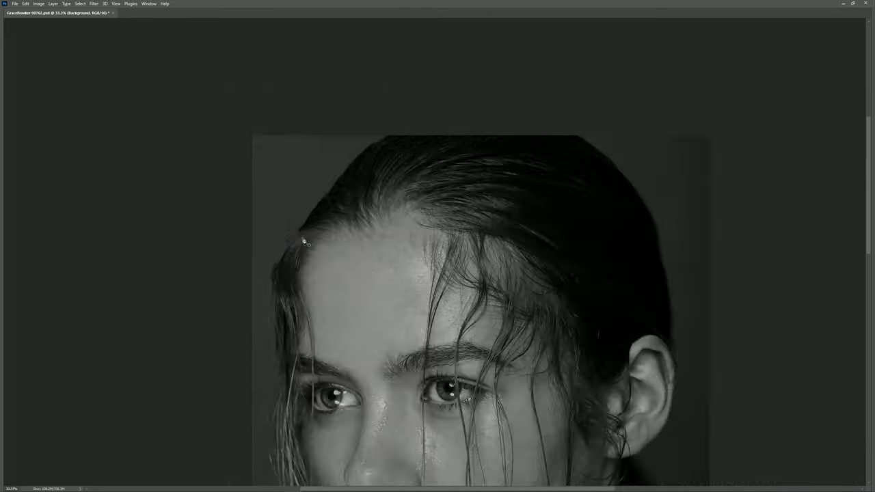
# Step: Outline a patch selection at the hairline and inspect the surrounding area
pyautogui.moveTo(328, 167); pyautogui.dragTo(302, 231)
pyautogui.scroll(-5, 290, 303)
pyautogui.scroll(-3, 290, 303)
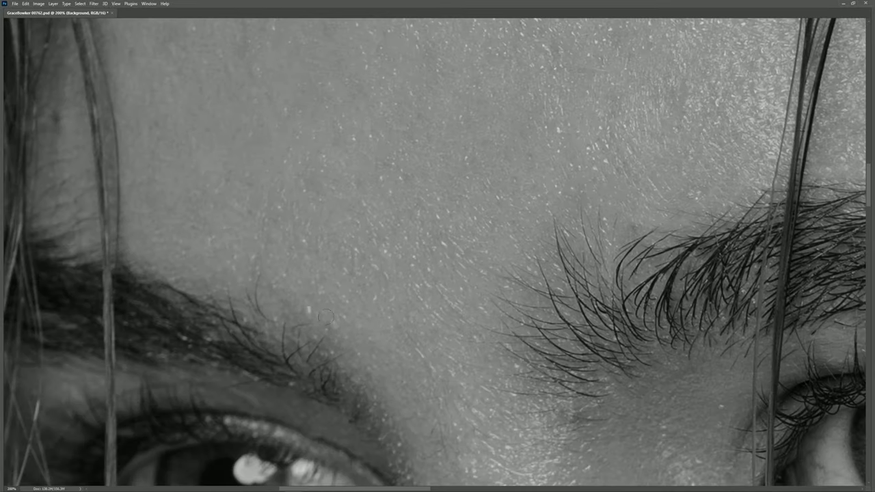
pyautogui.scroll(-1, 342, 322)
pyautogui.scroll(1, 434, 340)
pyautogui.scroll(-1, 433, 340)
pyautogui.scroll(3, 348, 228)
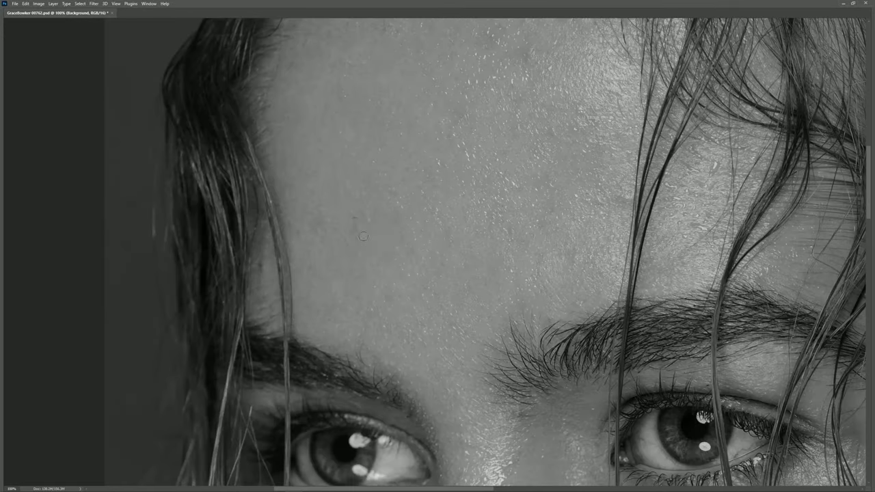
pyautogui.scroll(1, 299, 287)
pyautogui.scroll(2, 240, 346)
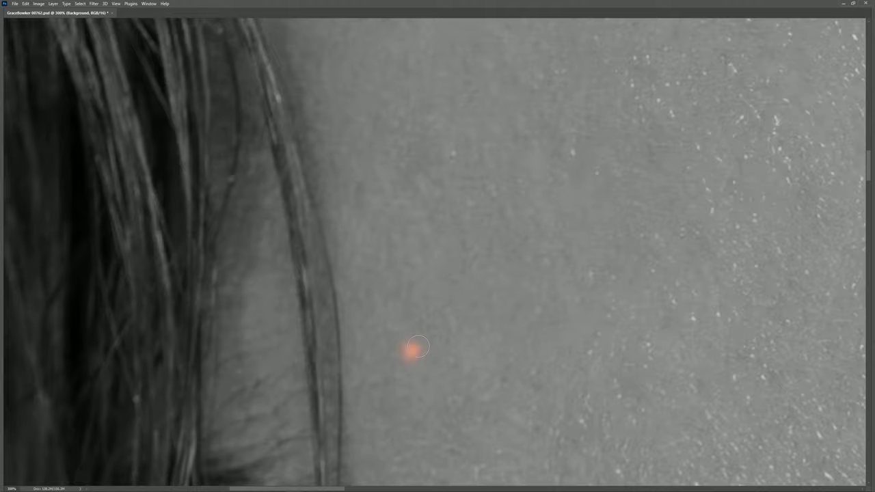
pyautogui.scroll(-4, 240, 346)
pyautogui.scroll(3, 401, 255)
pyautogui.scroll(1, 401, 255)
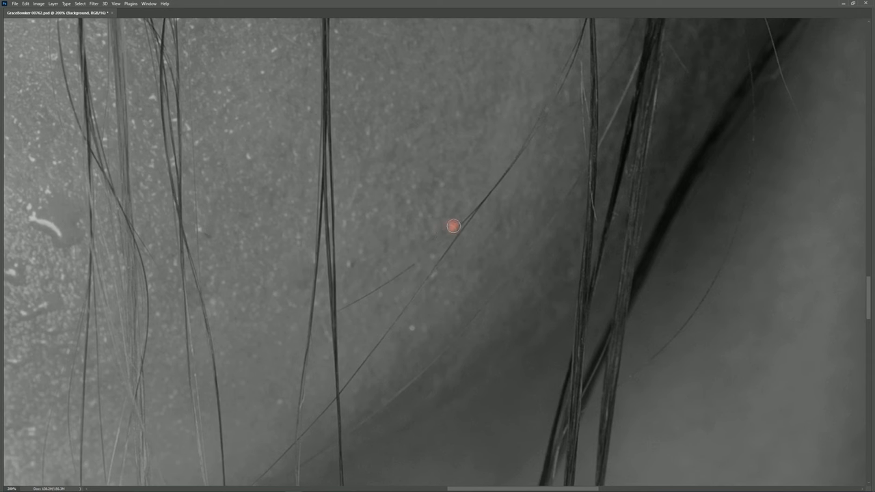
pyautogui.scroll(-3, 451, 226)
pyautogui.scroll(2, 449, 244)
pyautogui.scroll(1, 441, 264)
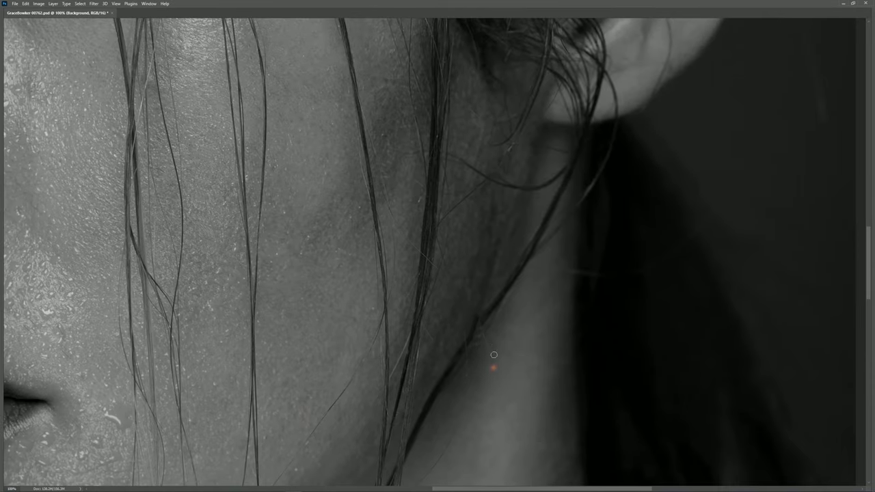
pyautogui.scroll(3, 492, 315)
pyautogui.scroll(-1, 465, 274)
pyautogui.scroll(-2, 427, 226)
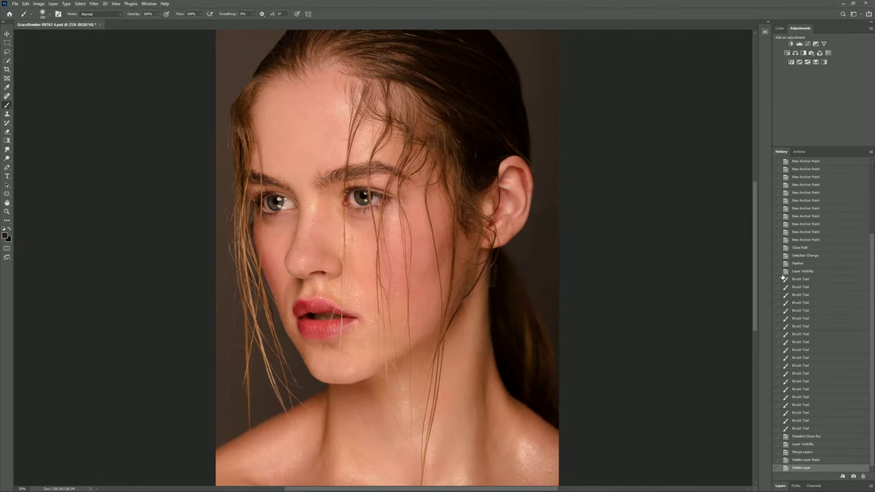
# Step: Toggle twice between the original snapshot and the latest retouched History state
pyautogui.moveTo(873, 260); pyautogui.dragTo(871, 182)
pyautogui.click(817, 169)
pyautogui.scroll(-10, 810, 308)
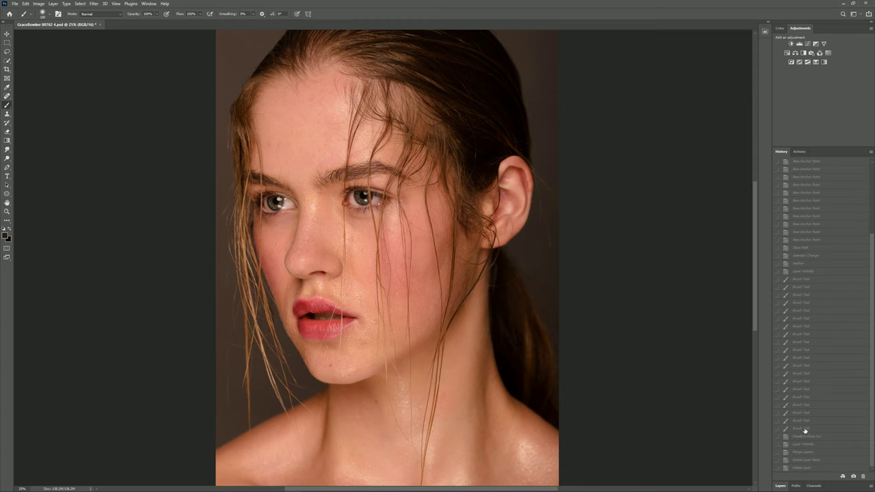
pyautogui.click(804, 468)
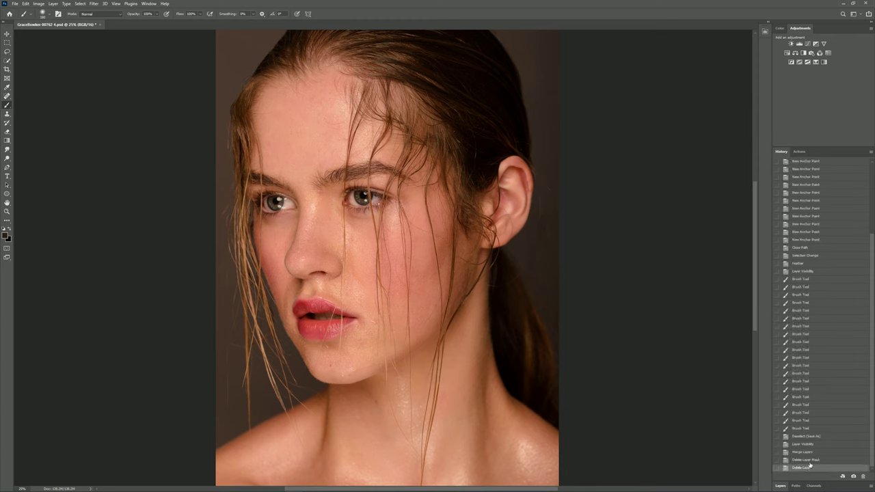
pyautogui.scroll(5, 812, 342)
pyautogui.scroll(5, 817, 205)
pyautogui.click(819, 167)
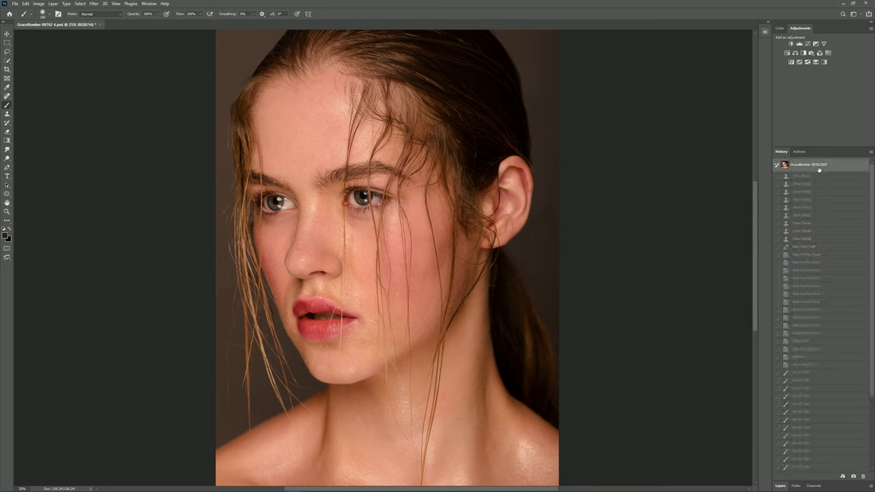
pyautogui.scroll(-5, 819, 383)
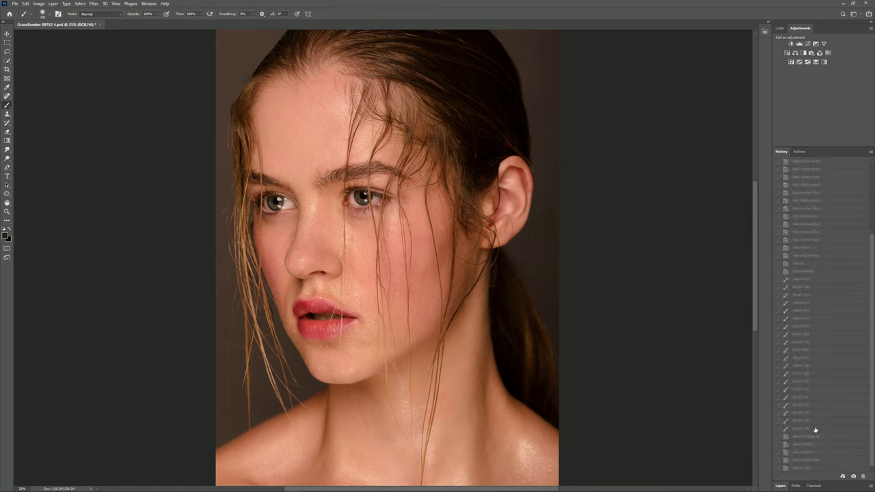
pyautogui.click(806, 469)
# Step: Show the Layers panel, then select the fs 1 action in the Actions list
pyautogui.click(784, 486)
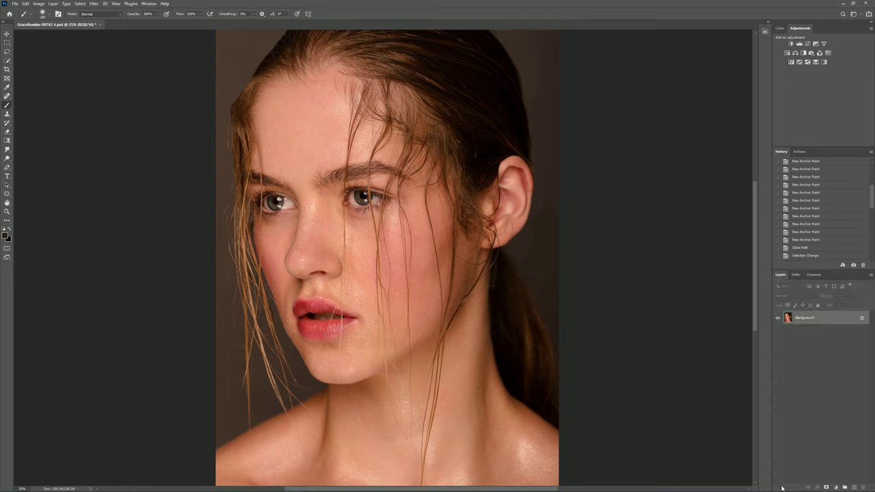
pyautogui.moveTo(873, 203); pyautogui.dragTo(873, 231)
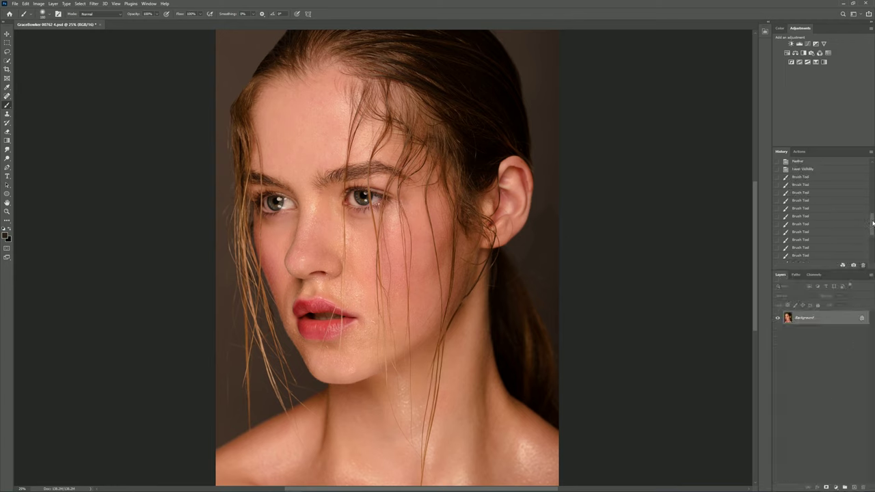
pyautogui.click(798, 152)
pyautogui.click(810, 177)
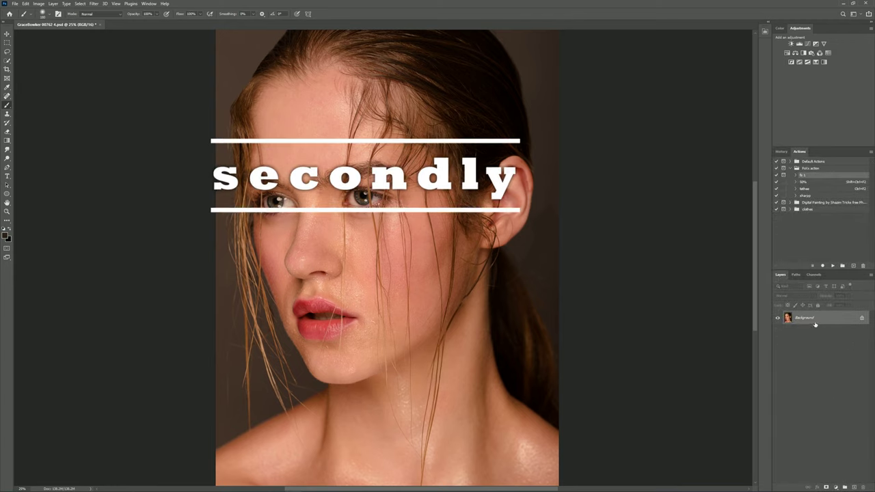
# Step: Run the fs 1 action with a 15.3-pixel Gaussian Blur, previewing the eye at 50%
pyautogui.click(832, 266)
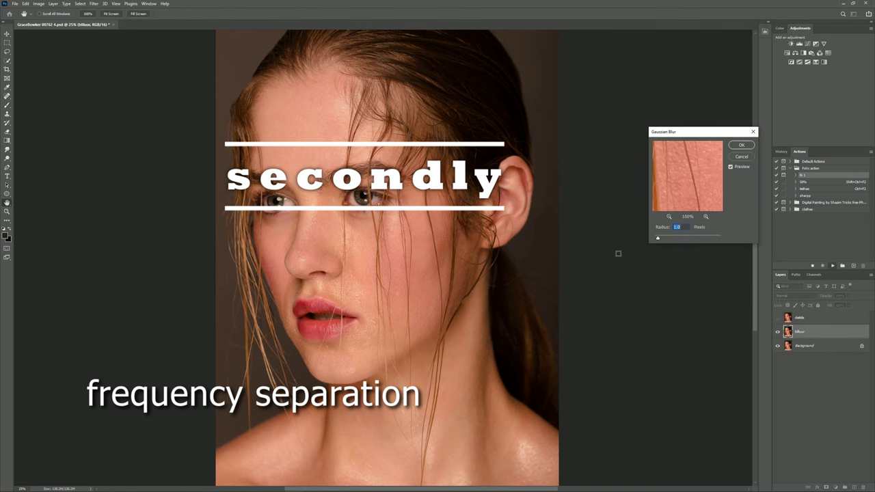
pyautogui.scroll(1, 377, 230)
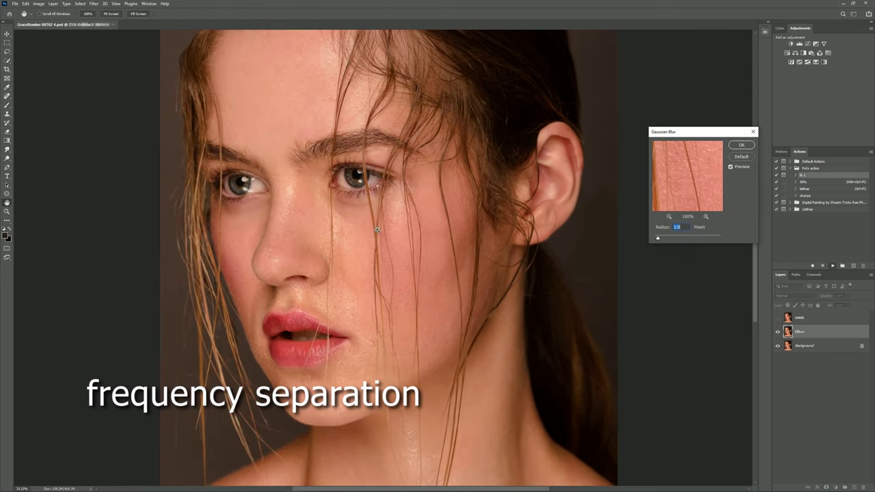
pyautogui.scroll(3, 377, 230)
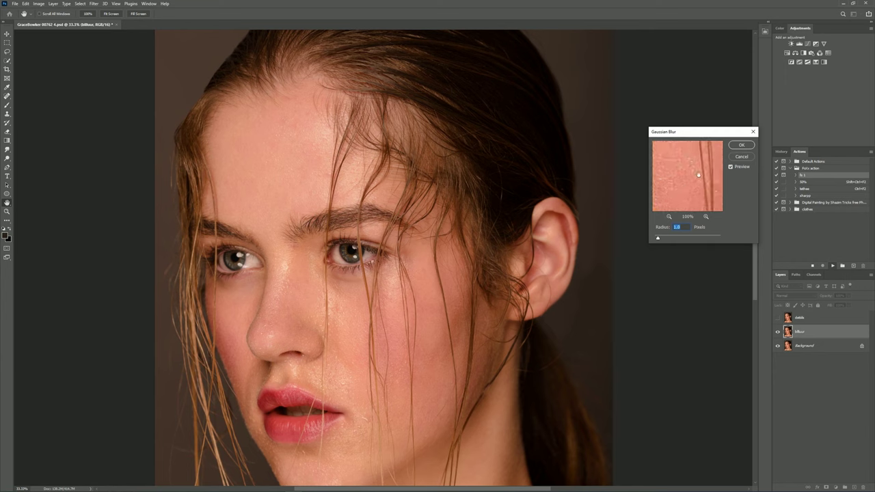
pyautogui.click(668, 218)
pyautogui.click(668, 217)
pyautogui.moveTo(687, 177); pyautogui.dragTo(709, 171)
pyautogui.click(706, 217)
pyautogui.moveTo(678, 197); pyautogui.dragTo(694, 188)
pyautogui.click(706, 217)
pyautogui.moveTo(684, 131); pyautogui.dragTo(647, 143)
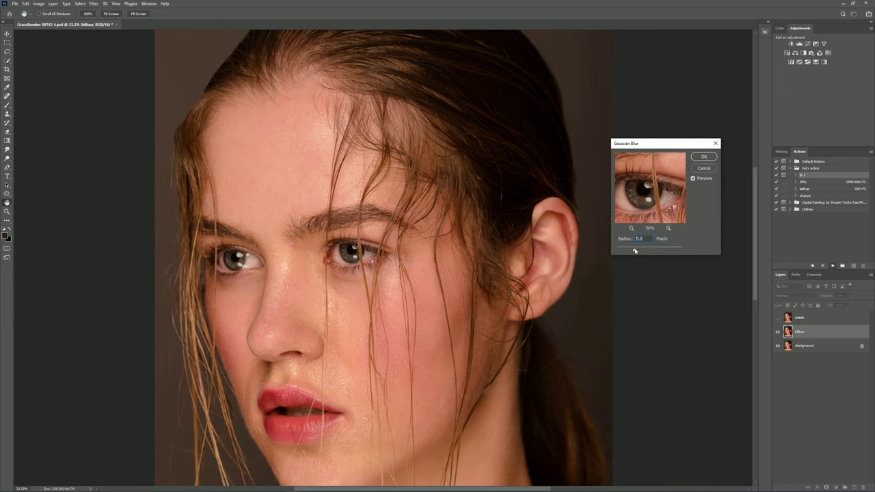
pyautogui.moveTo(642, 251)
pyautogui.mouseDown()
pyautogui.moveTo(652, 250)
pyautogui.moveTo(643, 251)
pyautogui.mouseUp()
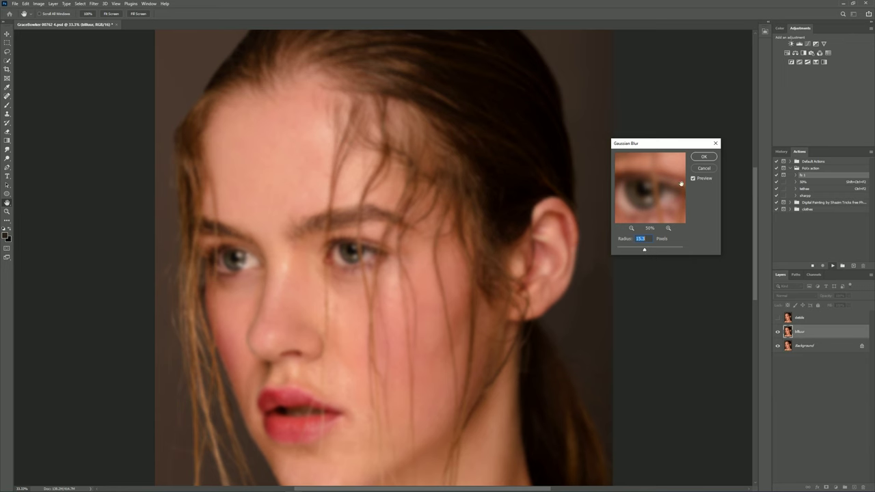
pyautogui.click(704, 158)
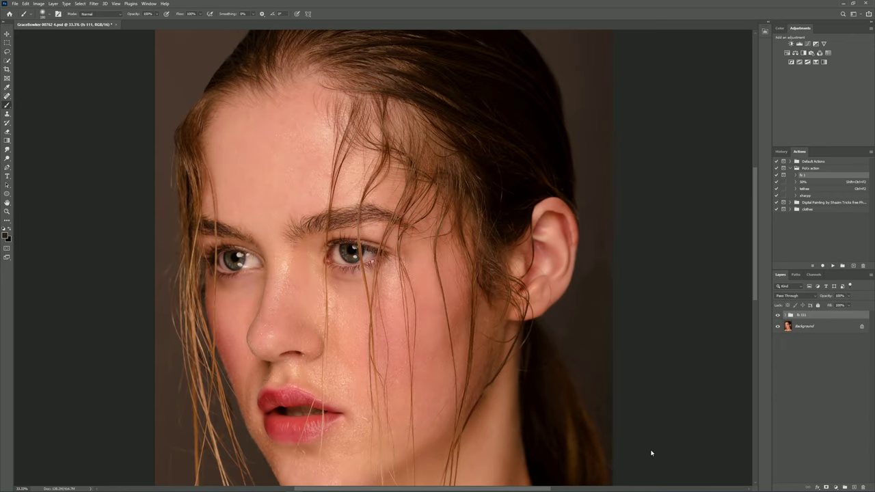
# Step: Expand fs 111, select the blur copy layer, choose the Mixer Brush and hide panels
pyautogui.click(785, 315)
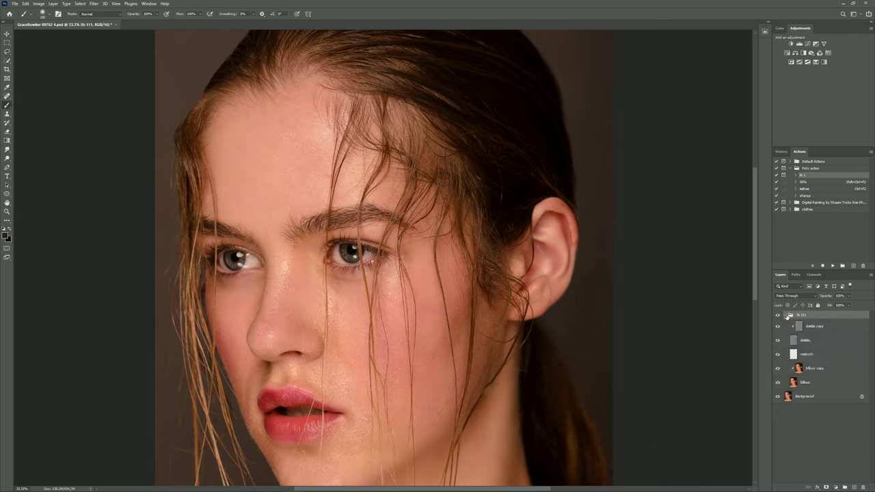
pyautogui.click(805, 369)
pyautogui.rightClick(9, 105)
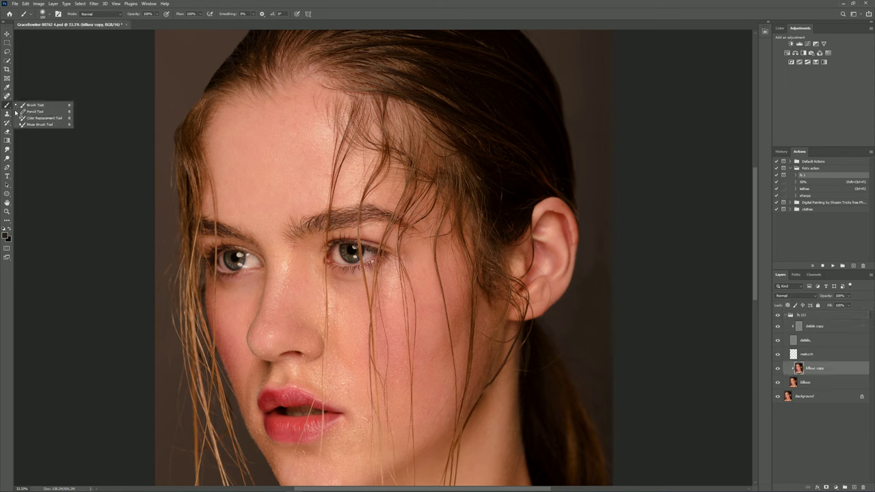
pyautogui.click(41, 126)
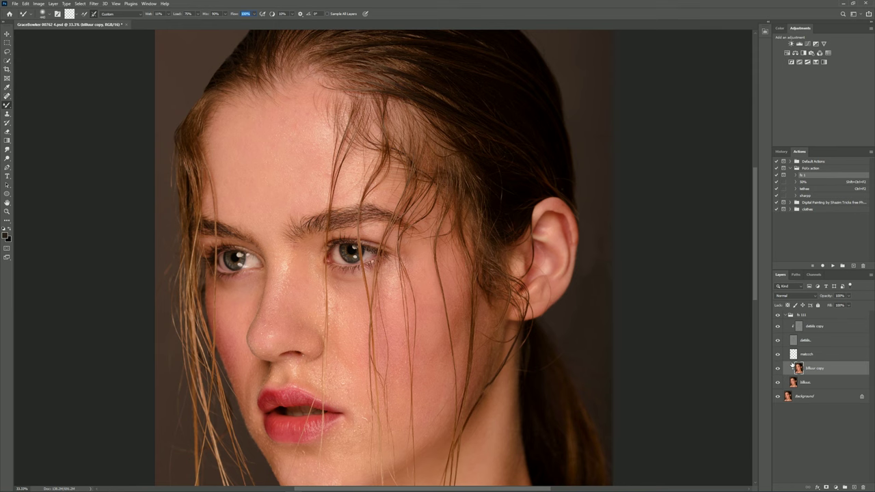
pyautogui.press('Tab')
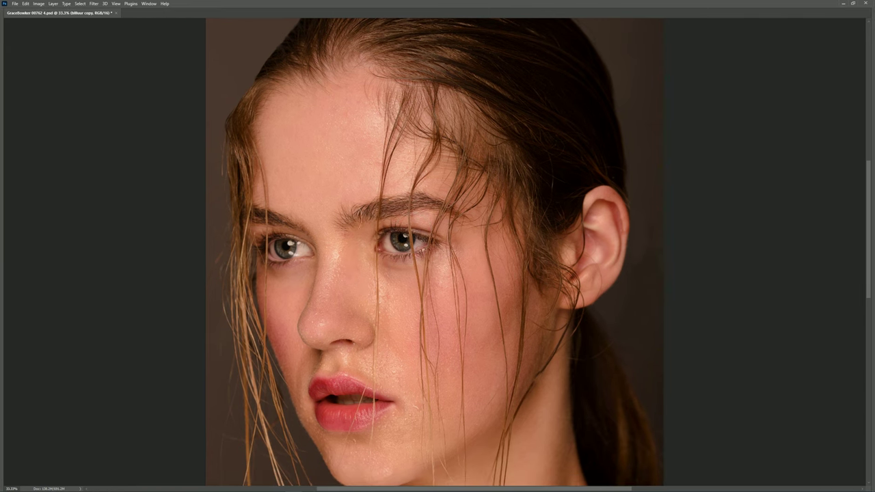
pyautogui.scroll(3, 342, 198)
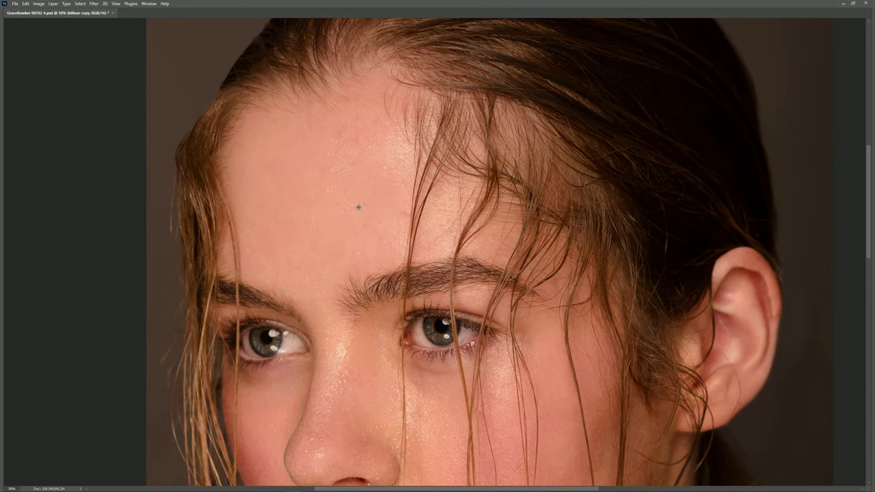
# Step: Blend the forehead skin, resizing the brush while moving toward lips, cheek and chin
pyautogui.moveTo(288, 191)
pyautogui.mouseDown()
pyautogui.moveTo(342, 130)
pyautogui.moveTo(360, 145)
pyautogui.moveTo(376, 225)
pyautogui.moveTo(337, 195)
pyautogui.mouseUp()
pyautogui.moveTo(363, 166); pyautogui.dragTo(376, 57)
pyautogui.keyDown('alt'); pyautogui.rightClick(385, 224); pyautogui.keyUp('alt')
pyautogui.scroll(1, 349, 228)
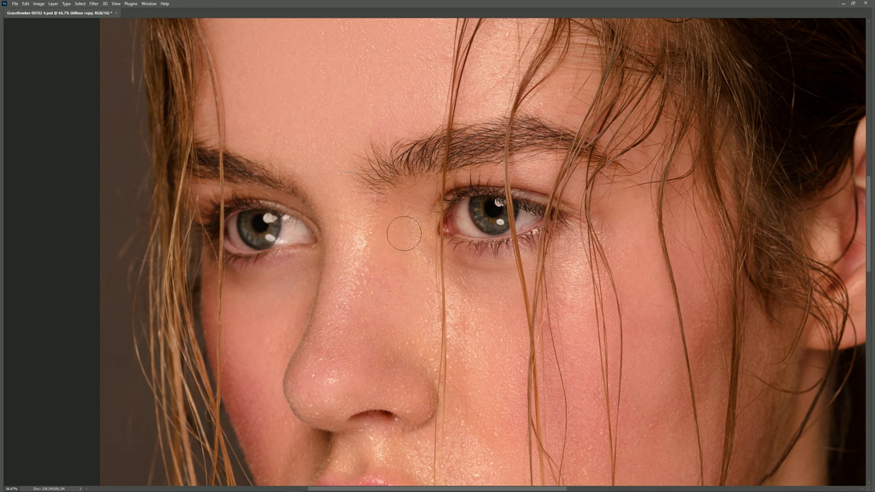
pyautogui.moveTo(389, 370); pyautogui.dragTo(403, 287)
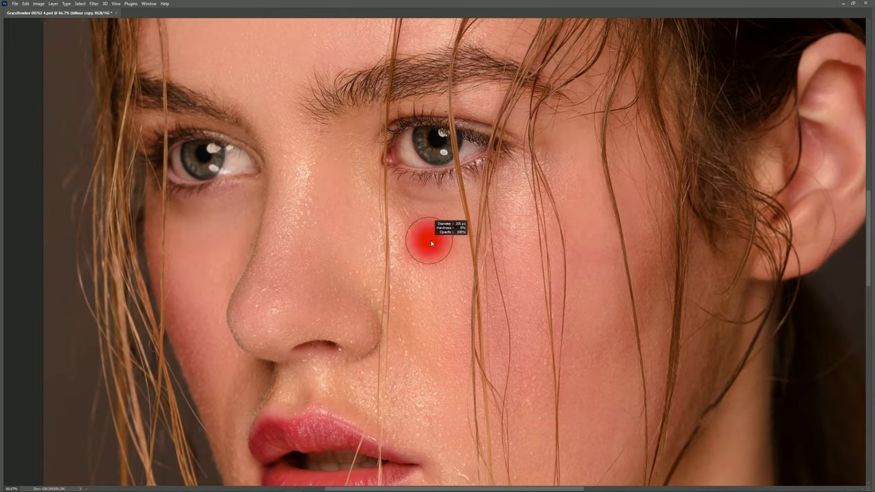
pyautogui.moveTo(387, 221); pyautogui.dragTo(319, 235)
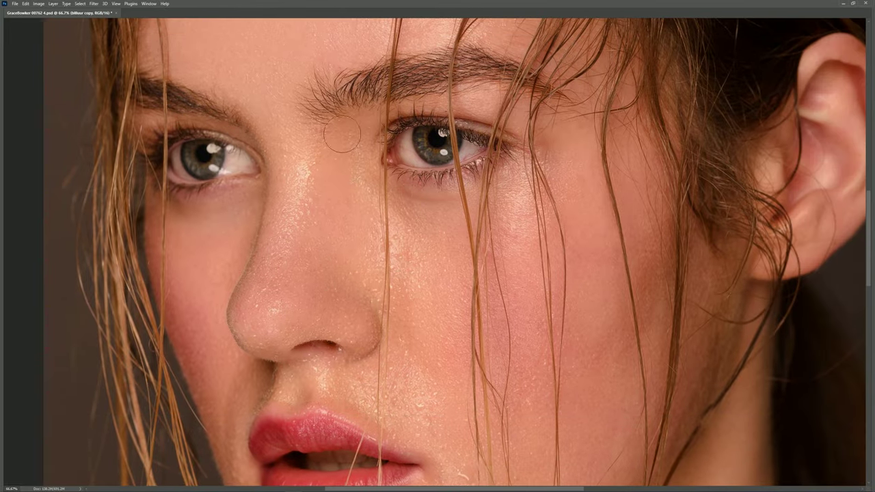
pyautogui.moveTo(360, 273); pyautogui.dragTo(332, 201)
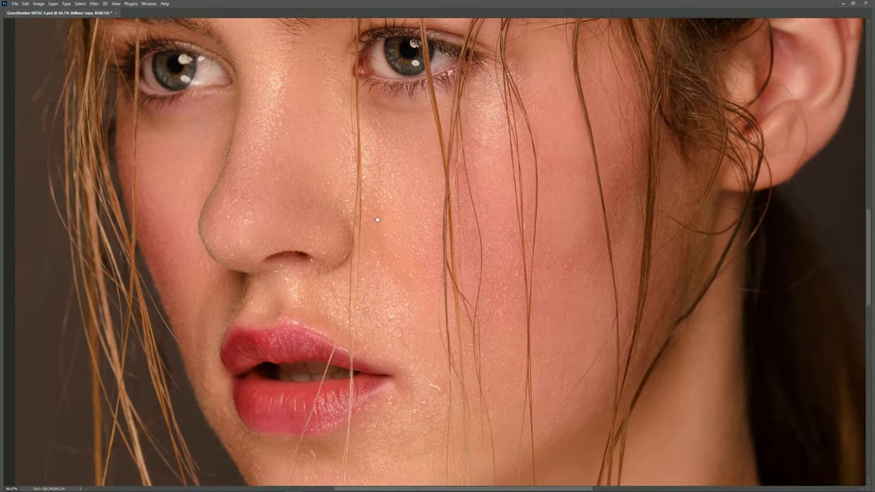
pyautogui.moveTo(322, 252); pyautogui.dragTo(313, 206)
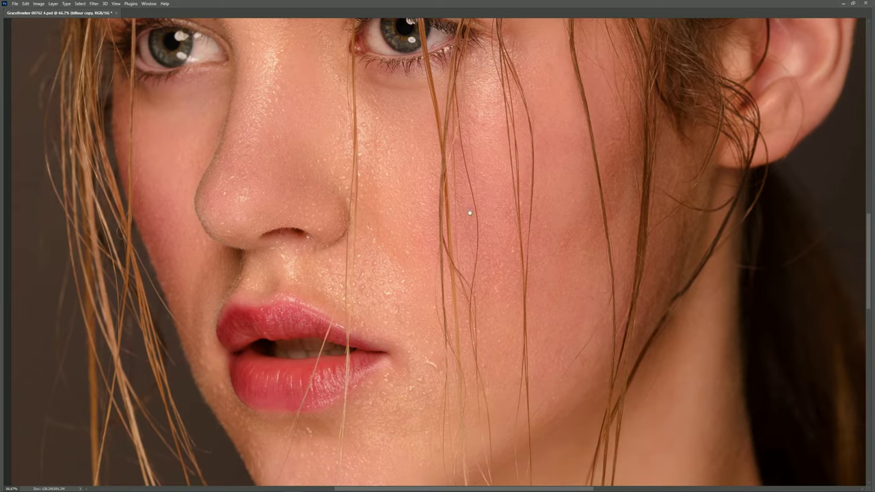
pyautogui.moveTo(482, 179); pyautogui.dragTo(446, 214)
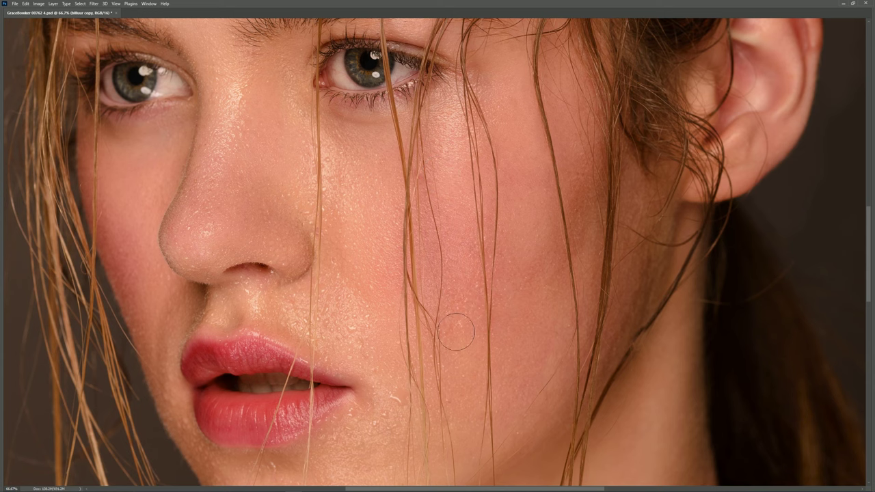
pyautogui.moveTo(366, 263); pyautogui.dragTo(366, 168)
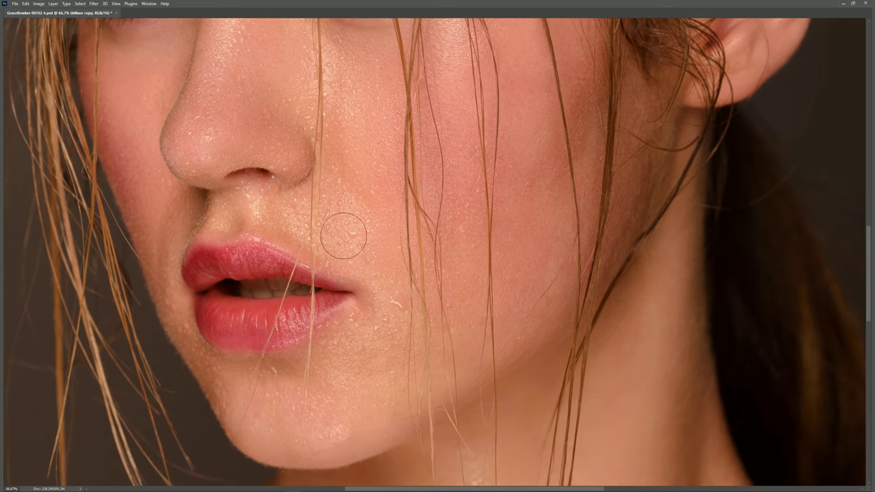
# Step: Zoom and pan around the chin and cheeks to check the blended skin
pyautogui.scroll(2, 333, 250)
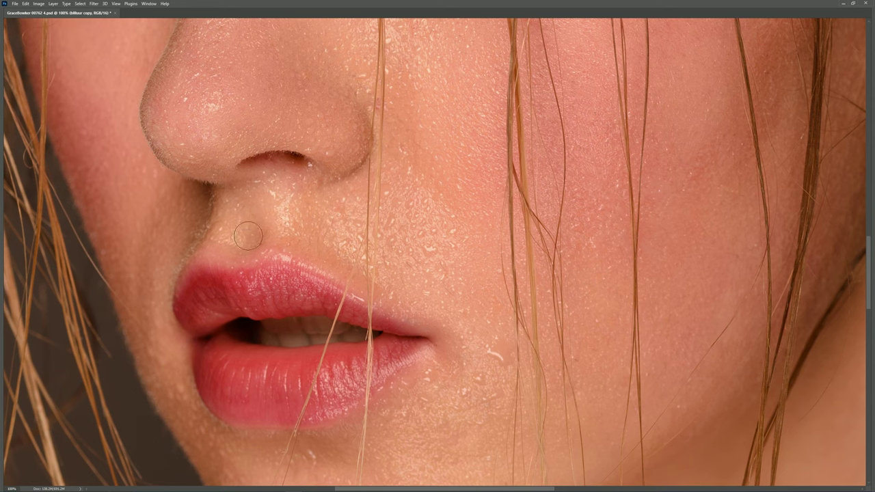
pyautogui.hscroll(-3, 226, 215)
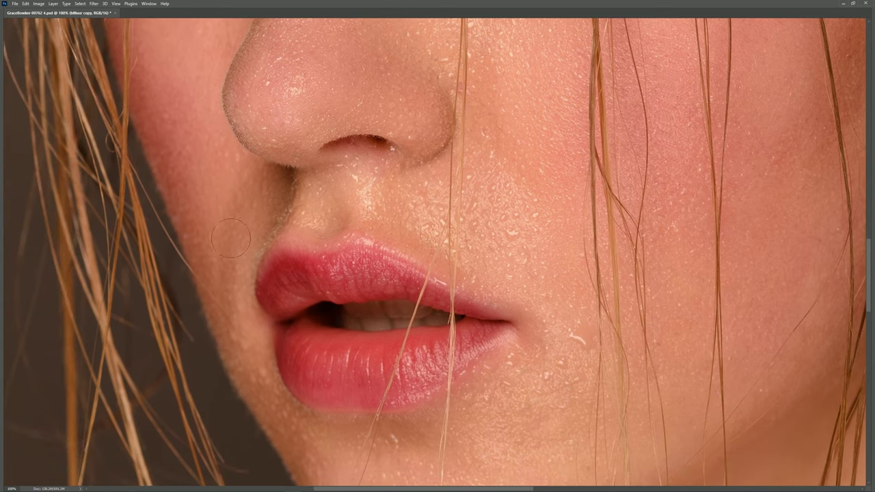
pyautogui.scroll(2, 231, 238)
pyautogui.scroll(3, 198, 164)
pyautogui.scroll(1, 198, 157)
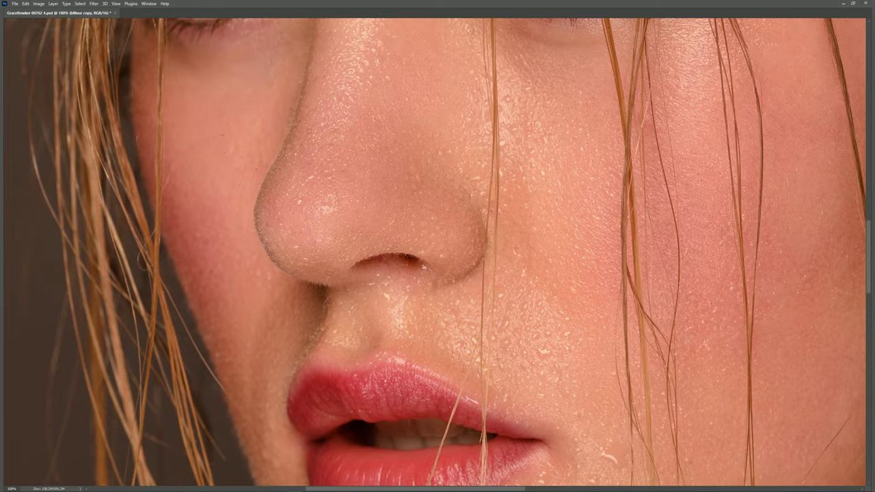
pyautogui.scroll(-1, 216, 188)
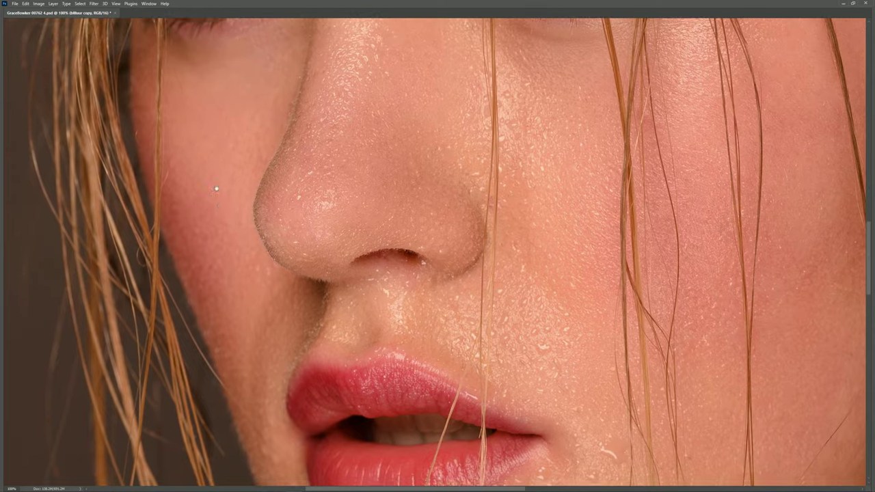
pyautogui.scroll(-3, 226, 186)
pyautogui.scroll(-3, 277, 188)
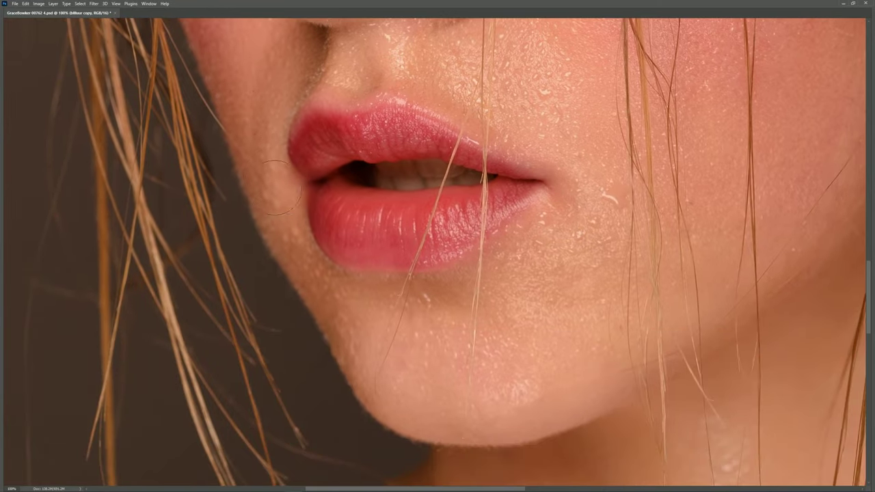
pyautogui.scroll(-2, 389, 313)
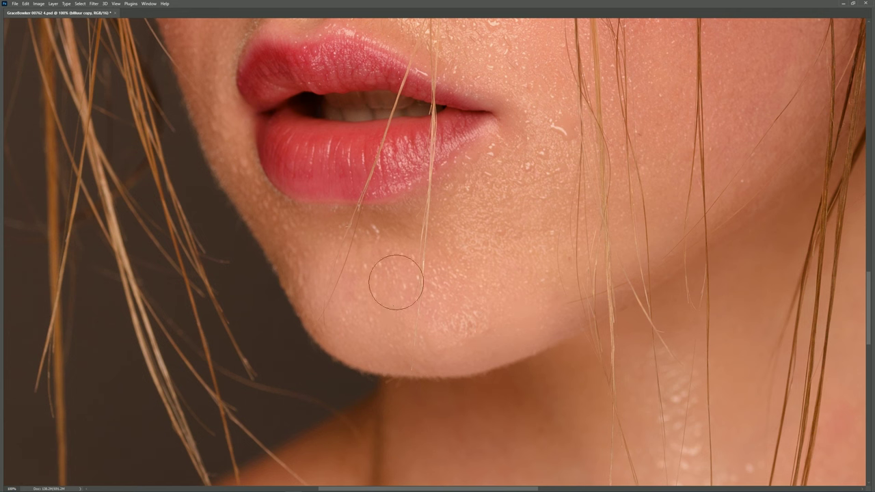
pyautogui.scroll(2, 307, 237)
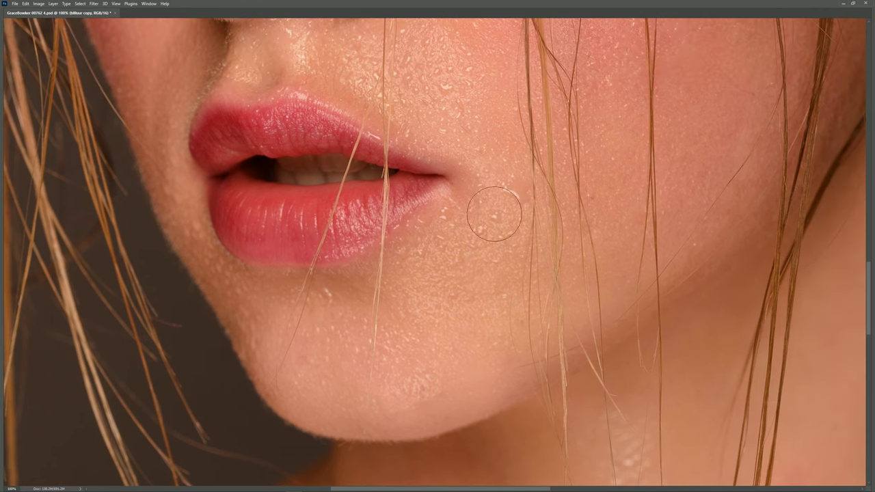
pyautogui.hscroll(3, 444, 137)
pyautogui.scroll(1, 445, 136)
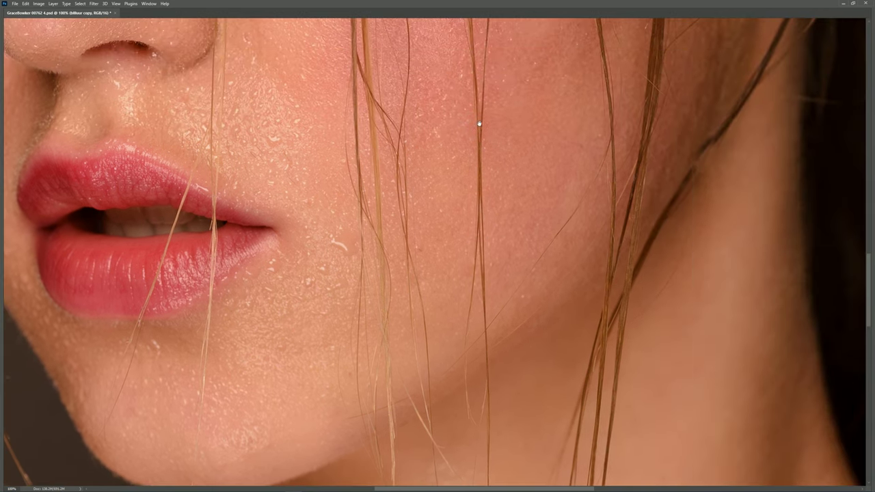
pyautogui.scroll(-2, 443, 271)
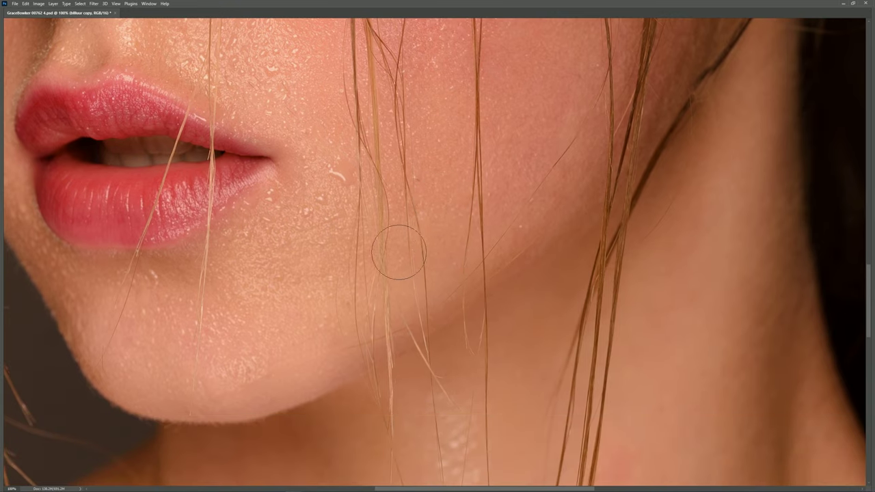
pyautogui.scroll(2, 307, 190)
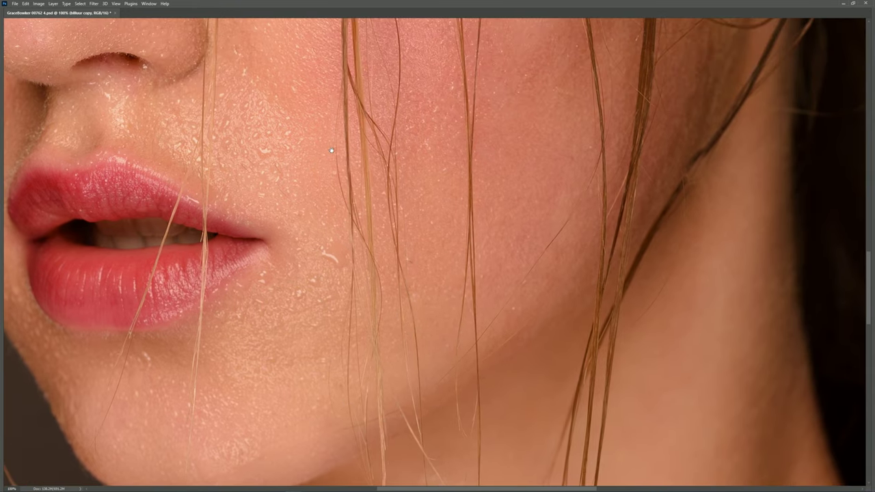
pyautogui.scroll(-2, 427, 174)
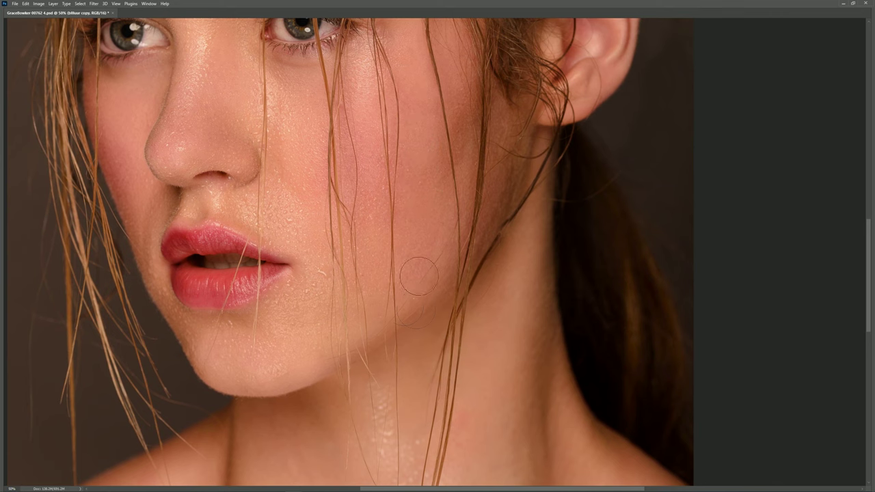
pyautogui.scroll(2, 416, 274)
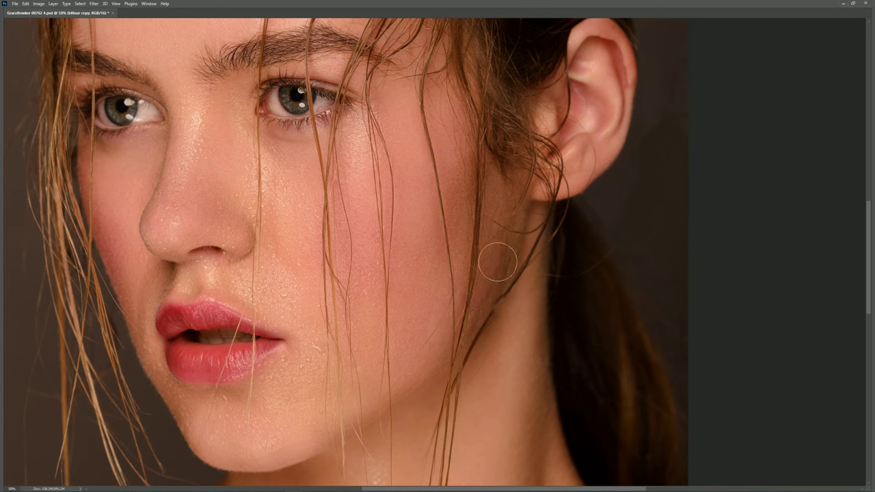
pyautogui.scroll(3, 448, 138)
pyautogui.scroll(1, 366, 130)
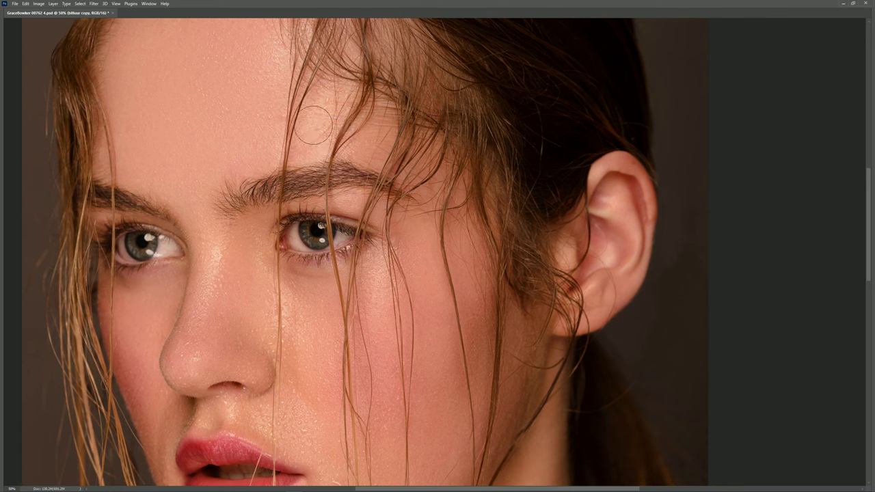
pyautogui.scroll(-2, 732, 305)
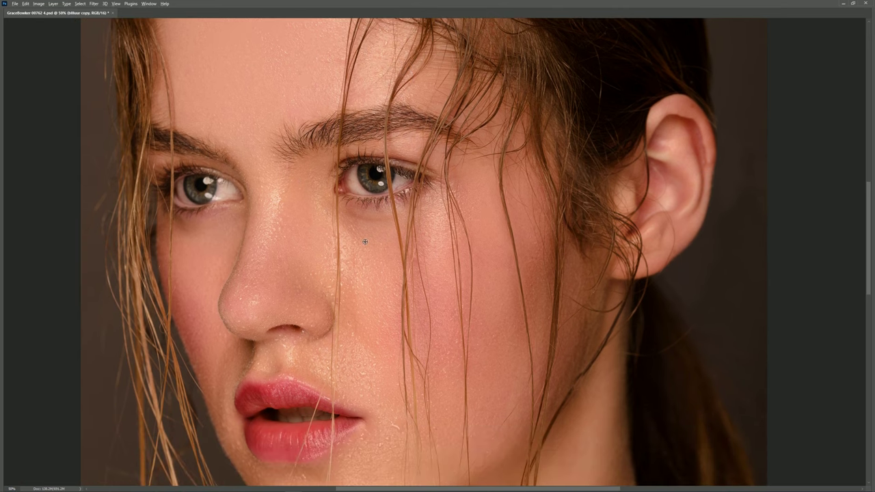
# Step: Briefly show then hide the panels, and move the view over the neck and collarbones
pyautogui.press('Tab')
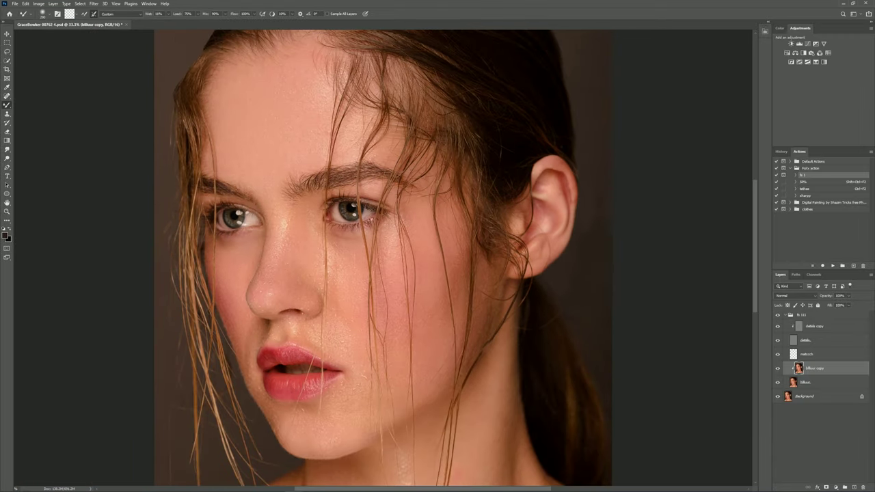
pyautogui.scroll(-5, 381, 195)
pyautogui.scroll(1, 479, 322)
pyautogui.press('Tab')
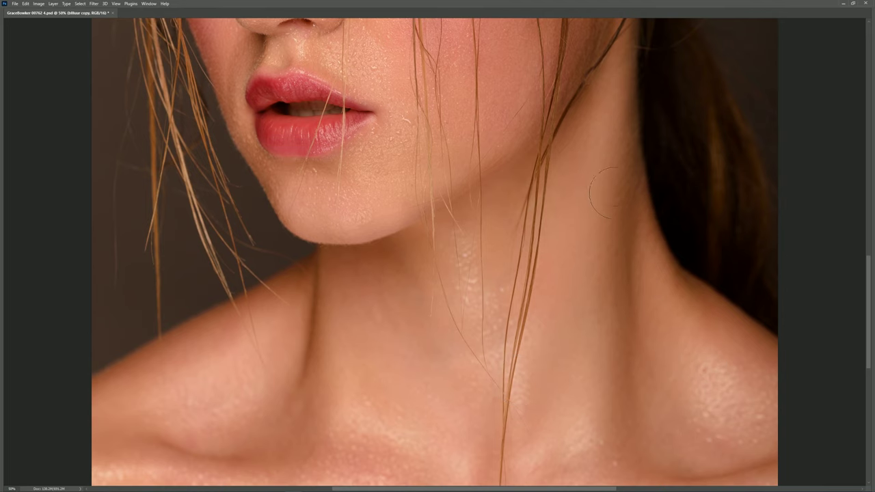
pyautogui.moveTo(662, 356); pyautogui.dragTo(637, 312)
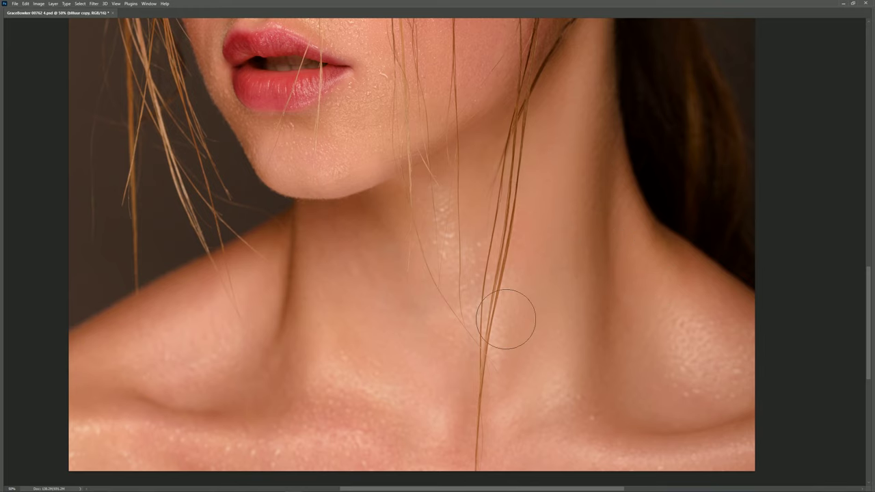
pyautogui.moveTo(394, 376)
pyautogui.mouseDown()
pyautogui.moveTo(401, 347)
pyautogui.moveTo(375, 364)
pyautogui.mouseUp()
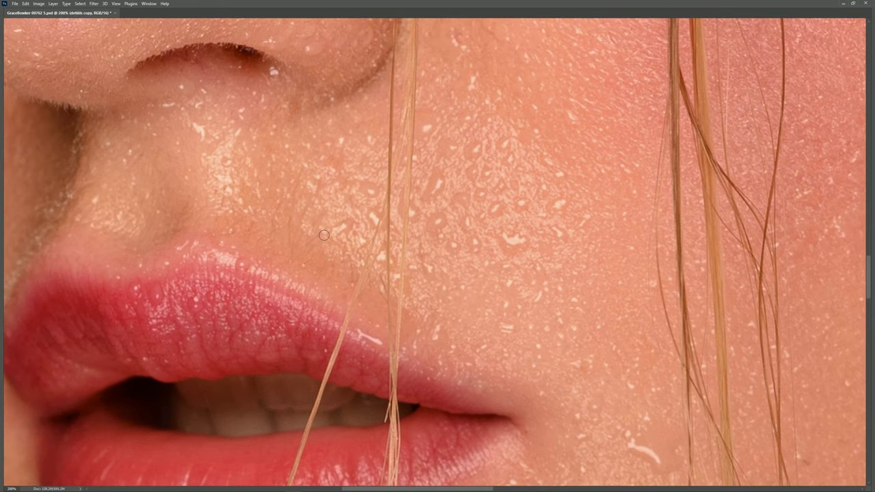
# Step: Spot heal a small blemish above the upper lip
pyautogui.moveTo(324, 235); pyautogui.dragTo(342, 273)
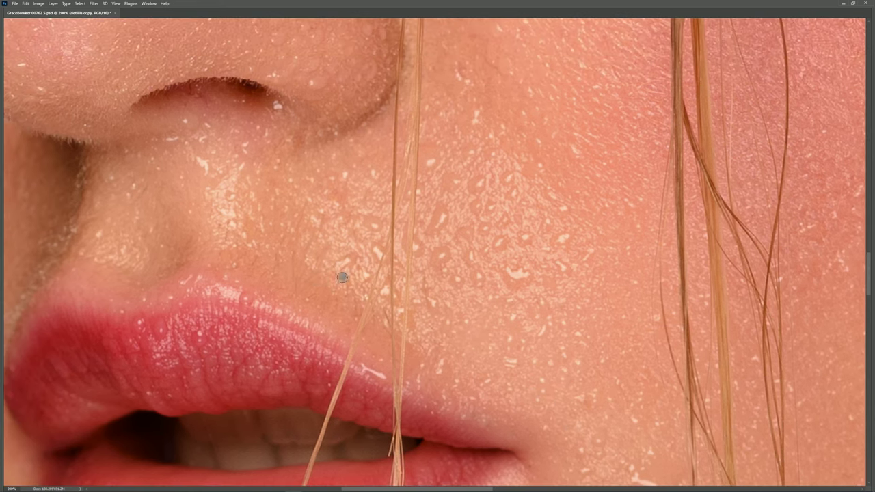
pyautogui.click(303, 240)
pyautogui.scroll(-1, 355, 260)
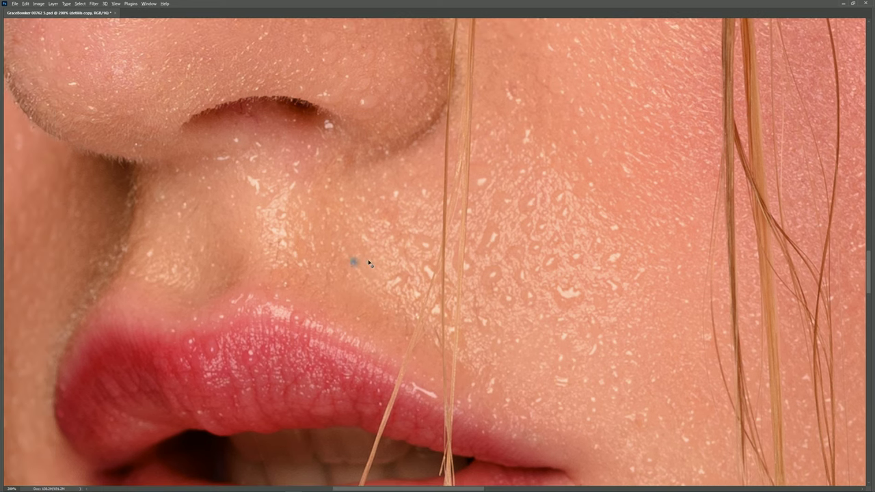
pyautogui.scroll(-2, 365, 260)
pyautogui.scroll(3, 205, 221)
pyautogui.scroll(1, 190, 236)
# Step: Heal away the stray curly hair strand on the cheek
pyautogui.moveTo(131, 277); pyautogui.dragTo(140, 304)
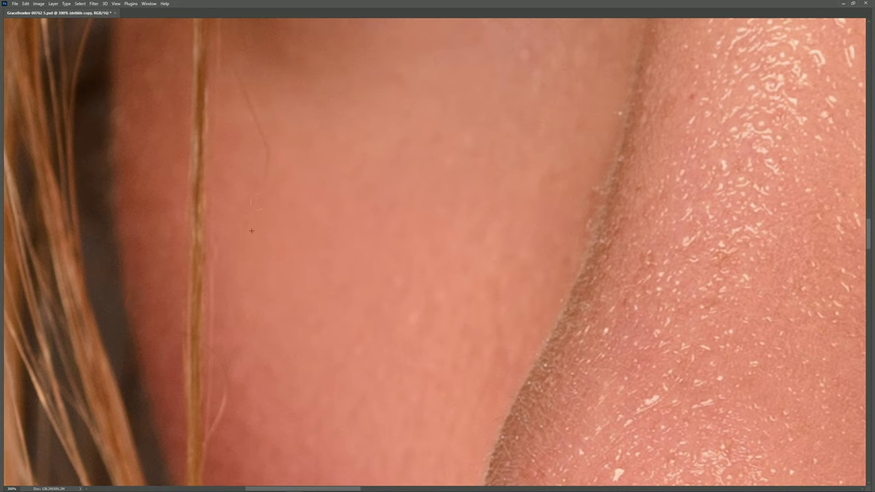
pyautogui.scroll(-1, 260, 212)
pyautogui.scroll(1, 270, 232)
pyautogui.scroll(-1, 273, 211)
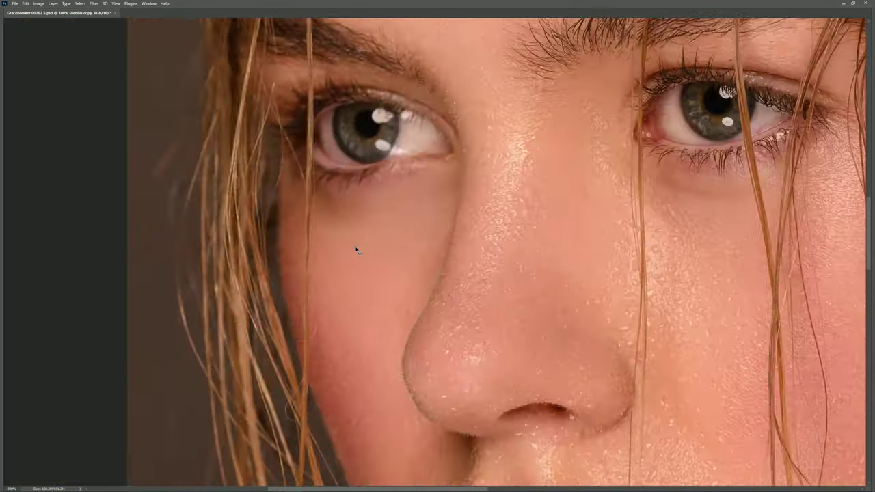
pyautogui.scroll(-1, 355, 251)
pyautogui.scroll(2, 325, 156)
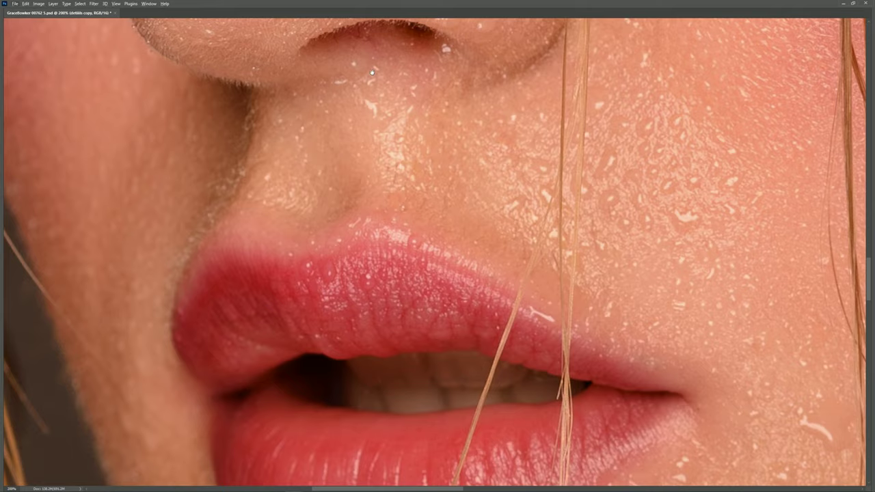
pyautogui.scroll(2, 372, 71)
pyautogui.scroll(-2, 342, 123)
pyautogui.scroll(1, 369, 176)
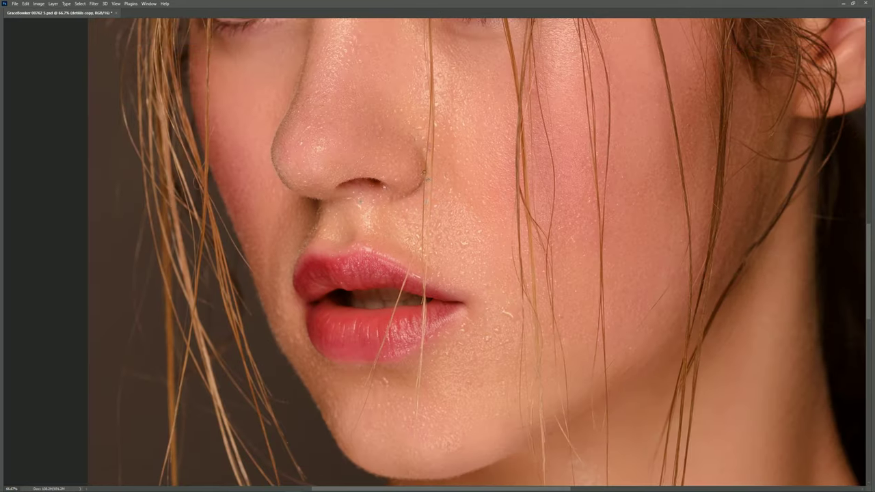
pyautogui.scroll(2, 424, 172)
pyautogui.scroll(-3, 422, 199)
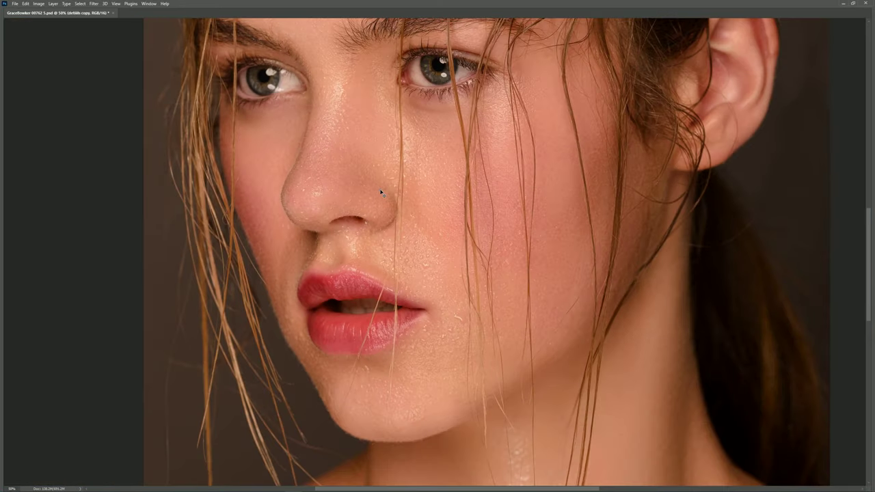
pyautogui.scroll(-2, 479, 226)
# Step: Bring the panels back and zoom the view out
pyautogui.press('Tab')
pyautogui.scroll(1, 679, 280)
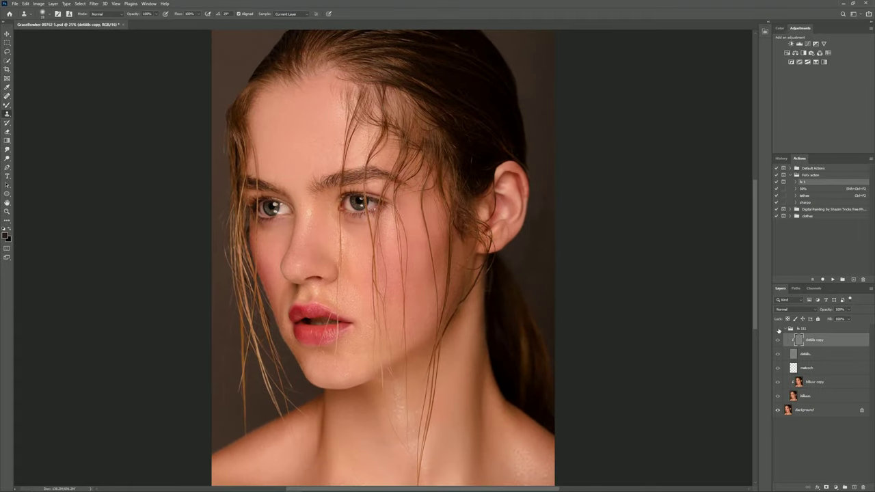
pyautogui.scroll(1, 401, 312)
pyautogui.scroll(1, 376, 273)
pyautogui.scroll(1, 351, 220)
pyautogui.scroll(-1, 352, 219)
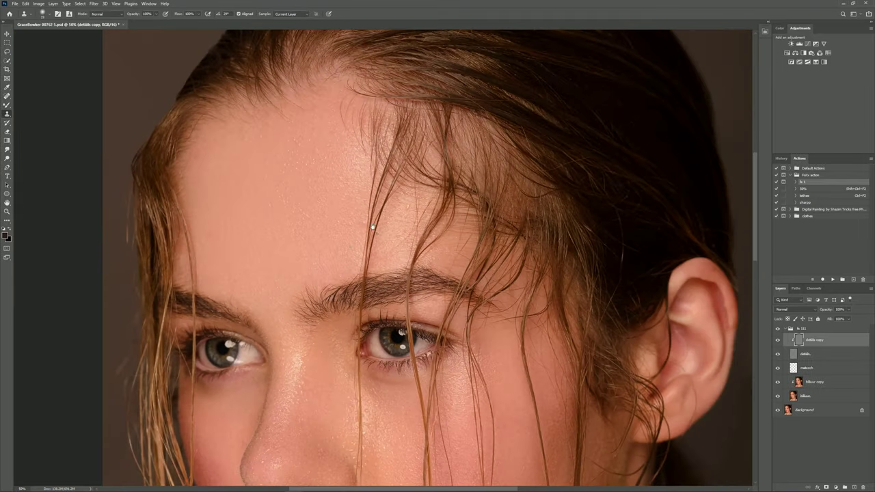
# Step: Pick the Lasso and select the bllur copy layer, cancelling an early Gaussian Blur
pyautogui.press('l')
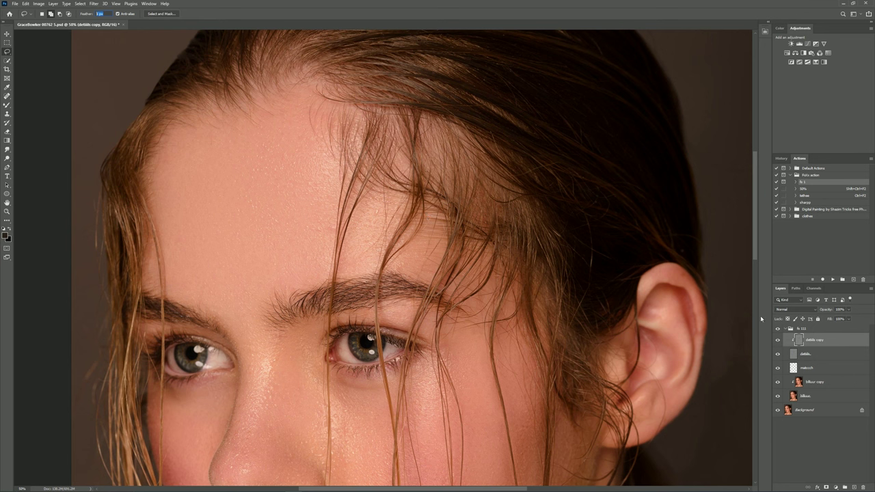
pyautogui.click(810, 383)
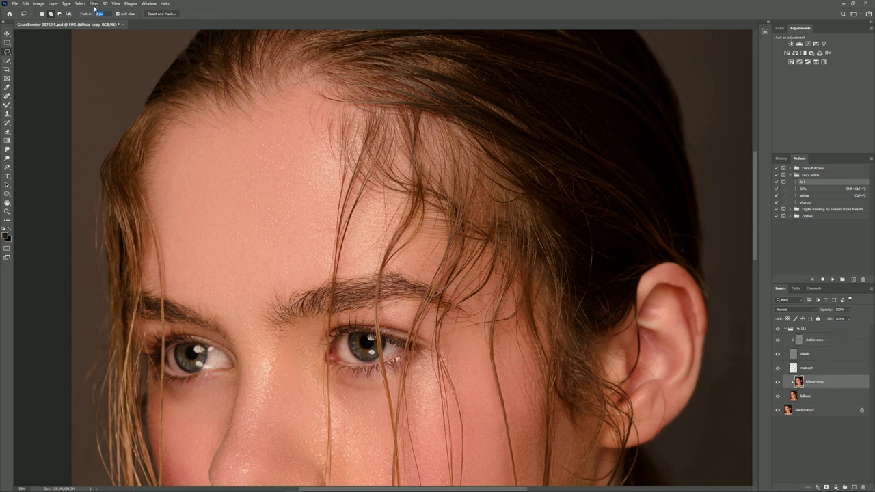
pyautogui.click(95, 8)
pyautogui.click(194, 118)
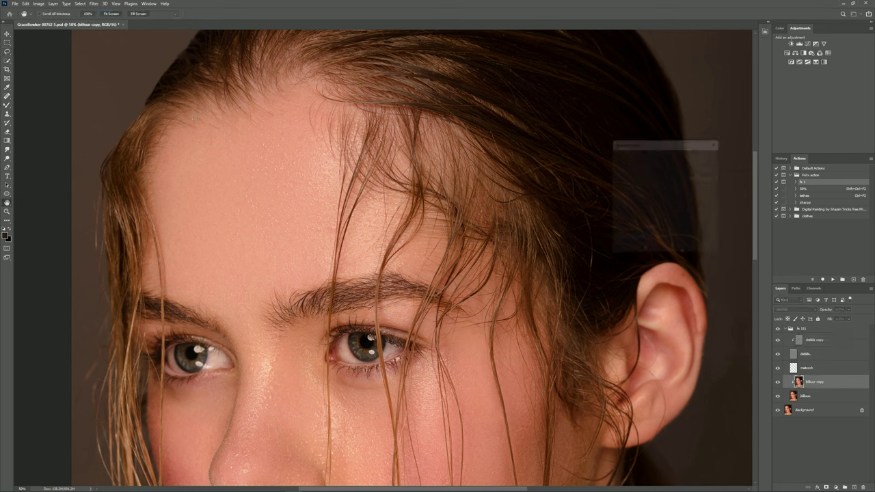
pyautogui.click(708, 170)
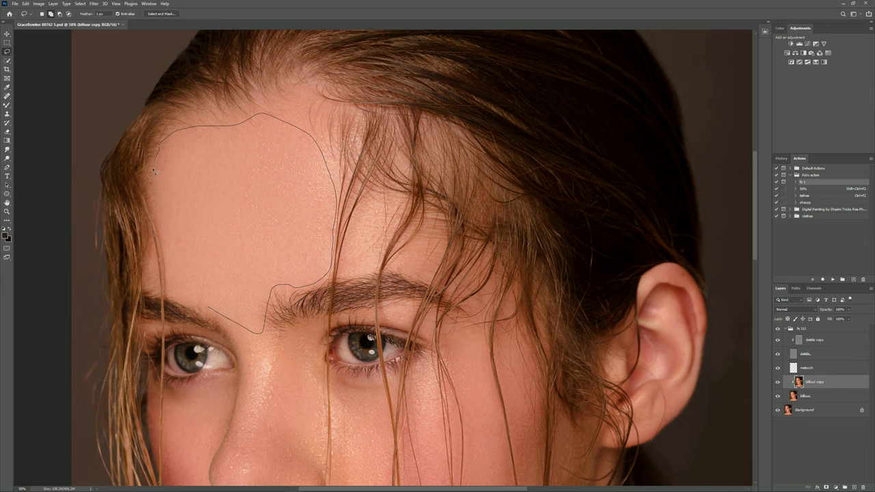
# Step: Lasso the left forehead patch, apply an about 20.8-pixel Gaussian Blur, then deselect
pyautogui.moveTo(171, 290); pyautogui.dragTo(196, 312)
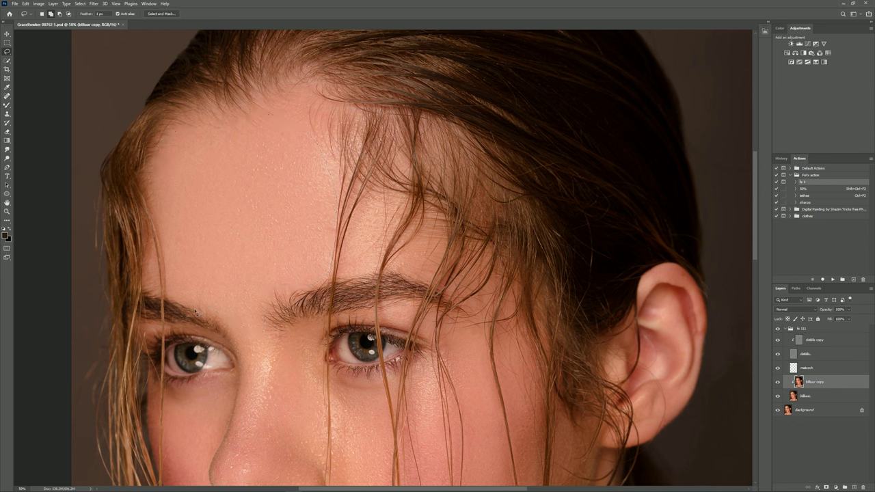
pyautogui.click(93, 3)
pyautogui.moveTo(130, 91)
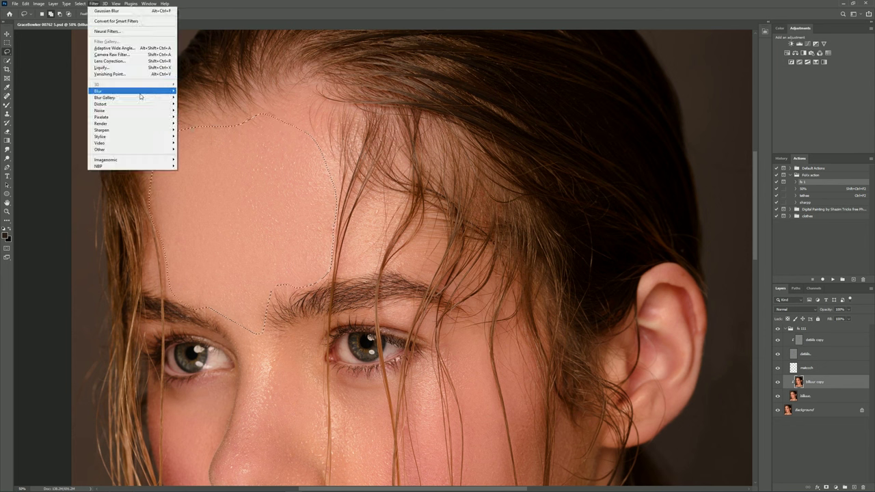
pyautogui.click(195, 117)
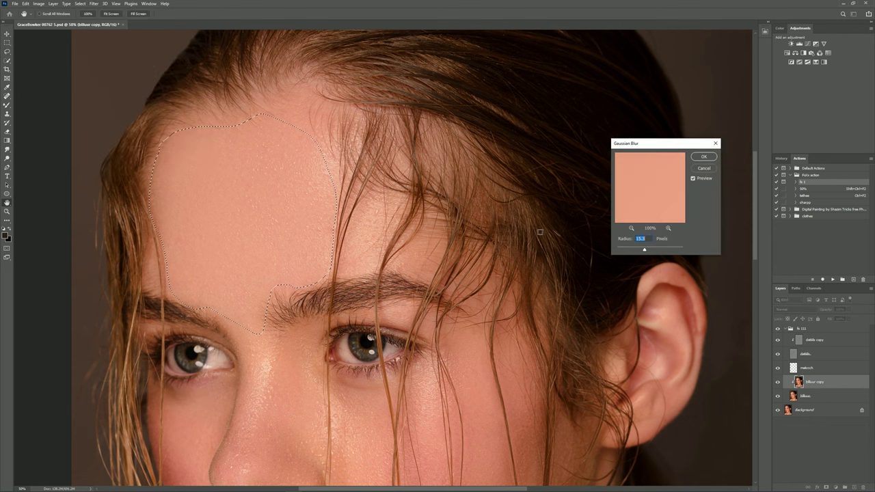
pyautogui.click(673, 250)
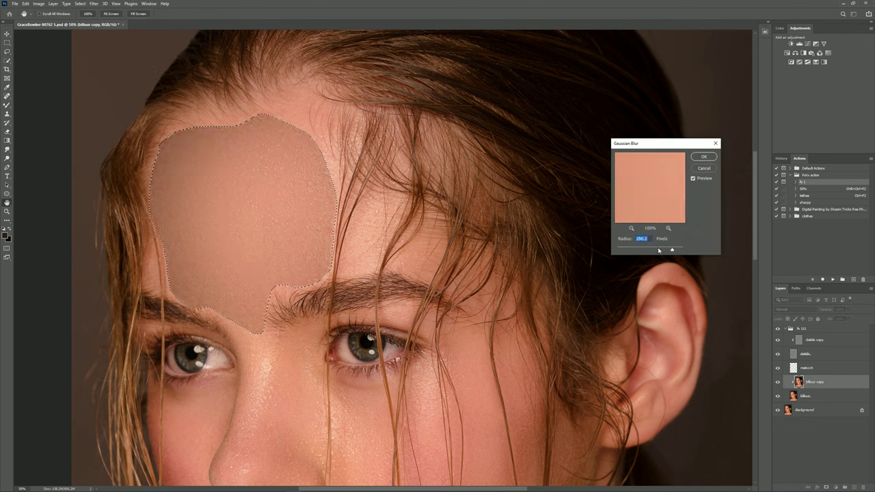
pyautogui.click(659, 250)
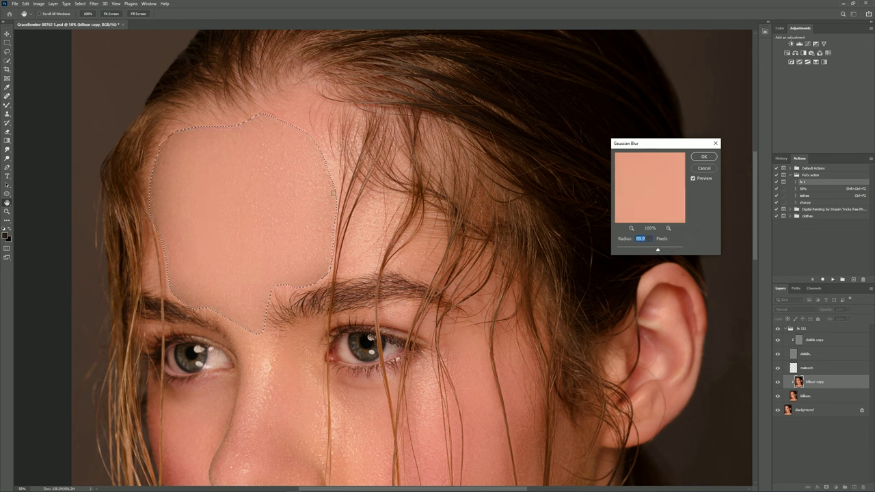
pyautogui.moveTo(654, 252); pyautogui.dragTo(653, 253)
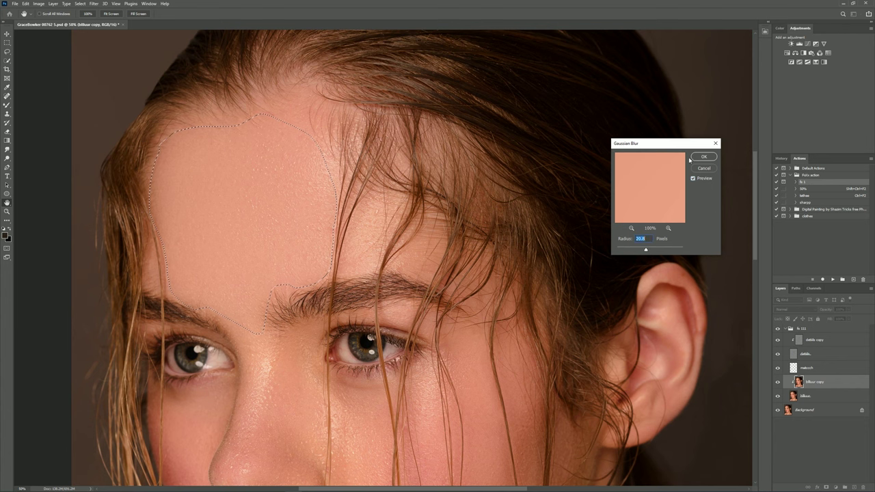
pyautogui.press('Return')
pyautogui.hotkey('ctrl', 'd')
pyautogui.scroll(1, 324, 216)
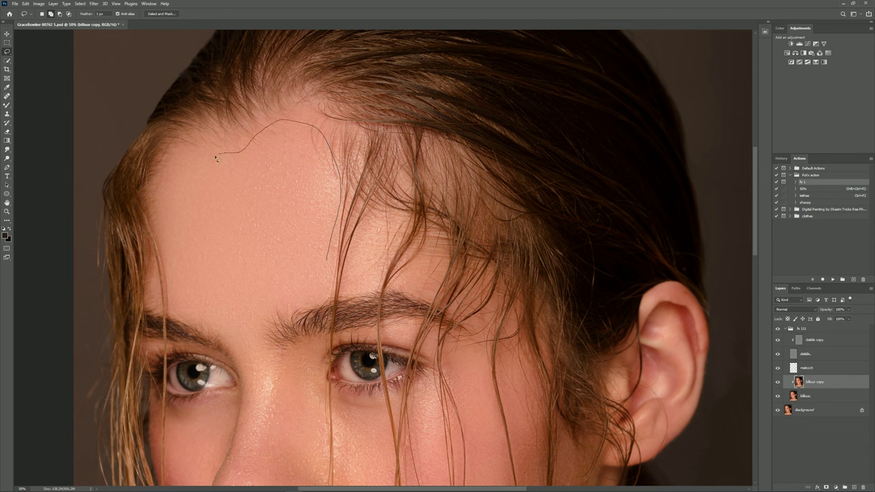
# Step: Lasso the upper forehead patch near the hairline and reapply the last Gaussian Blur
pyautogui.moveTo(279, 261); pyautogui.dragTo(325, 260)
pyautogui.click(94, 3)
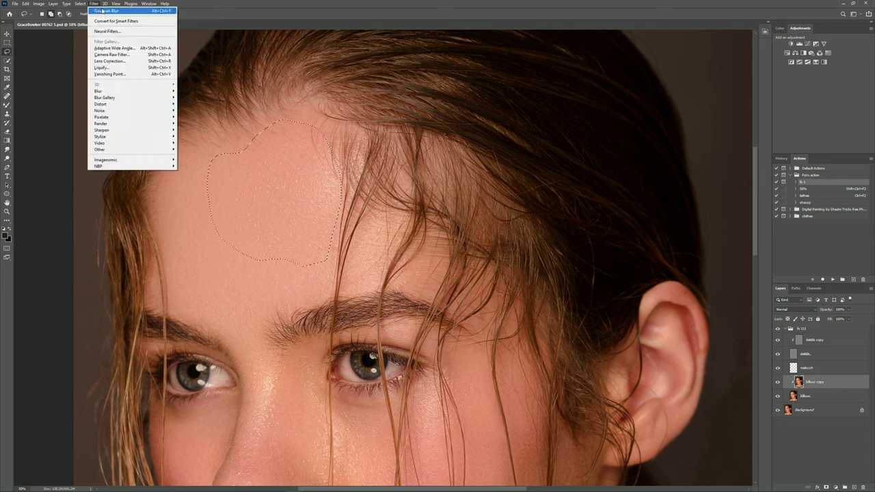
pyautogui.click(156, 13)
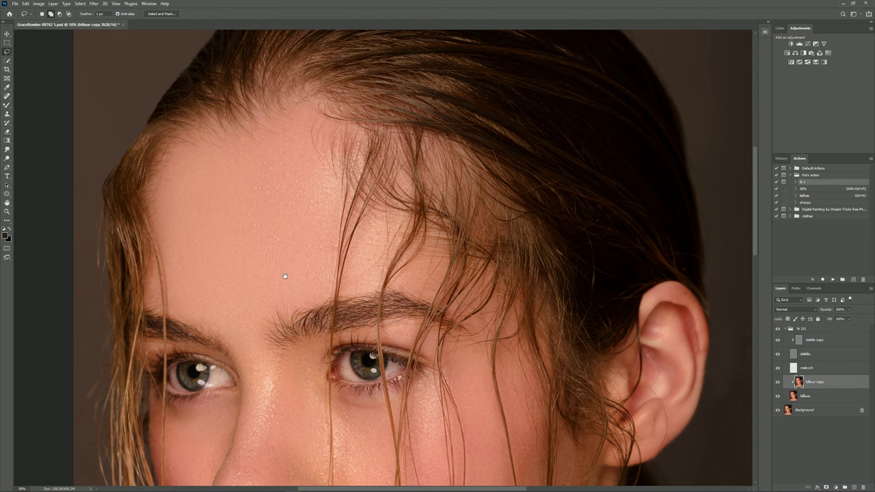
# Step: Lasso a strip along the nose bridge and apply a Gaussian Blur of about 19 px
pyautogui.moveTo(285, 276); pyautogui.dragTo(323, 188)
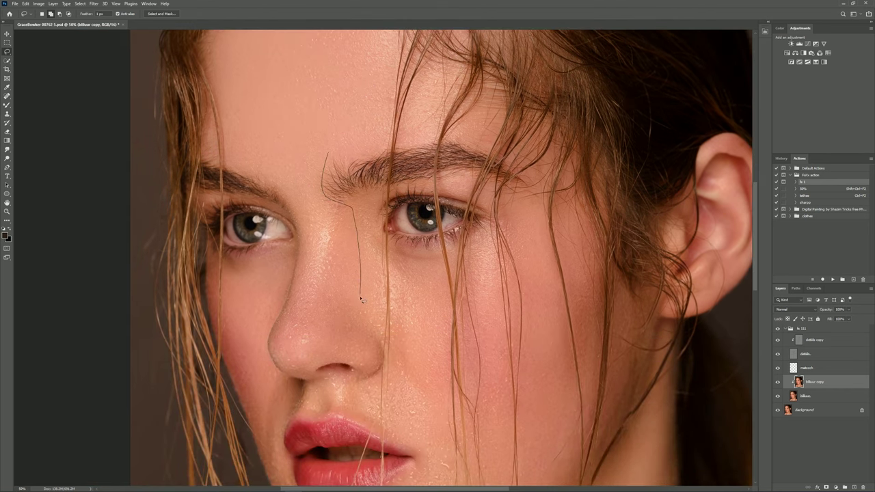
pyautogui.moveTo(301, 180); pyautogui.dragTo(299, 178)
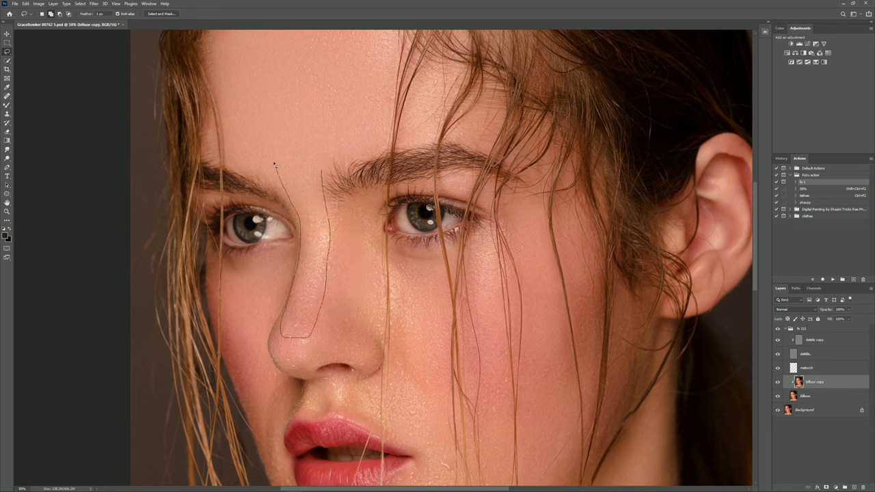
pyautogui.moveTo(275, 166); pyautogui.dragTo(275, 146)
pyautogui.click(93, 4)
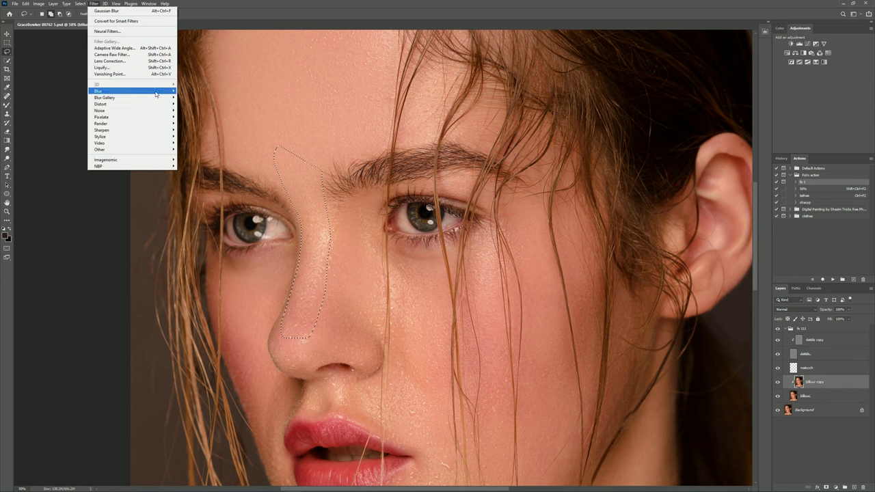
pyautogui.moveTo(130, 91)
pyautogui.click(195, 116)
pyautogui.moveTo(646, 250); pyautogui.dragTo(650, 252)
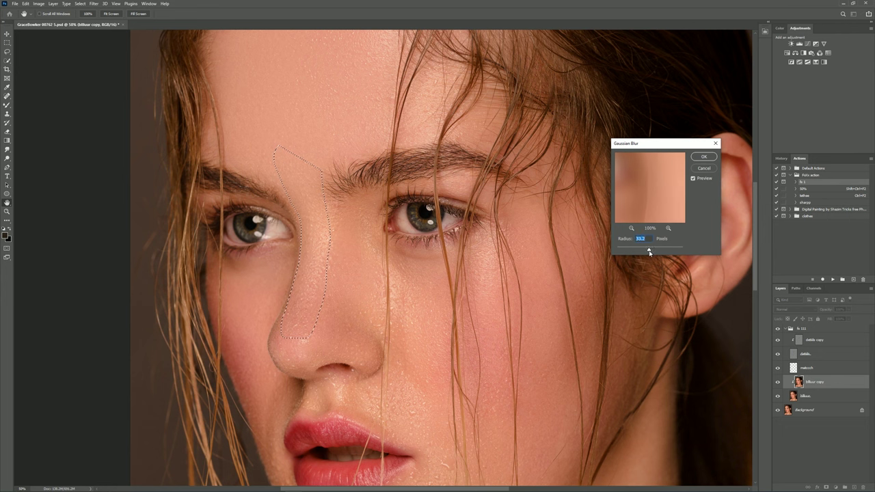
pyautogui.click(631, 228)
pyautogui.moveTo(658, 190)
pyautogui.mouseDown()
pyautogui.moveTo(640, 189)
pyautogui.moveTo(662, 196)
pyautogui.mouseUp()
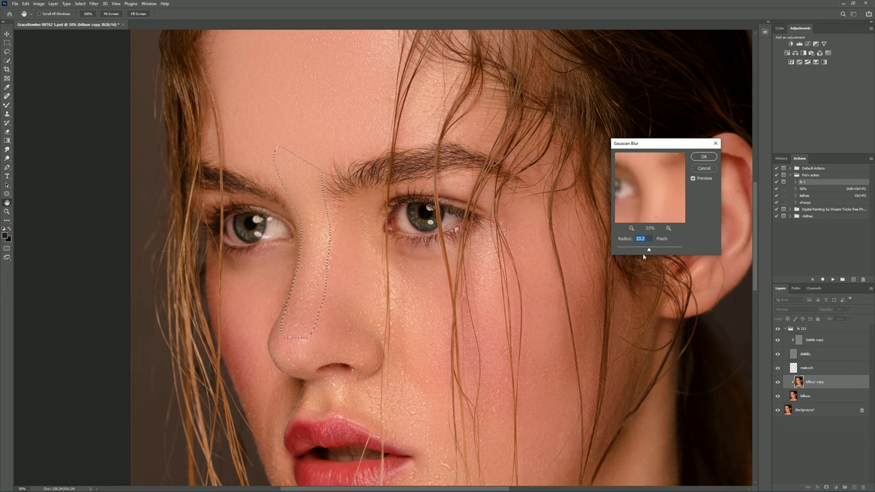
pyautogui.moveTo(649, 251); pyautogui.dragTo(648, 252)
pyautogui.moveTo(647, 252); pyautogui.dragTo(646, 251)
pyautogui.click(703, 156)
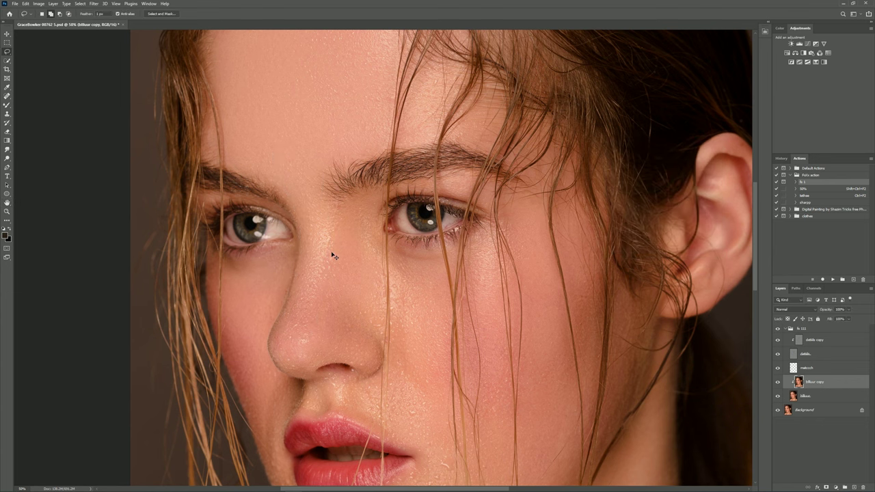
# Step: Compare the image before and after the latest blur using the History panel
pyautogui.hotkey('ctrl', 'd')
pyautogui.scroll(-1, 352, 245)
pyautogui.scroll(-3, 351, 244)
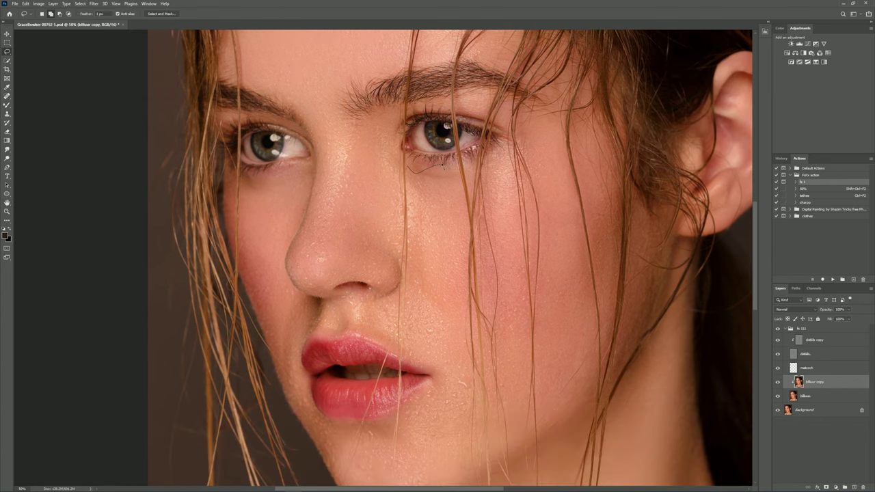
pyautogui.moveTo(410, 195); pyautogui.dragTo(413, 193)
pyautogui.hscroll(2, 497, 268)
pyautogui.click(781, 158)
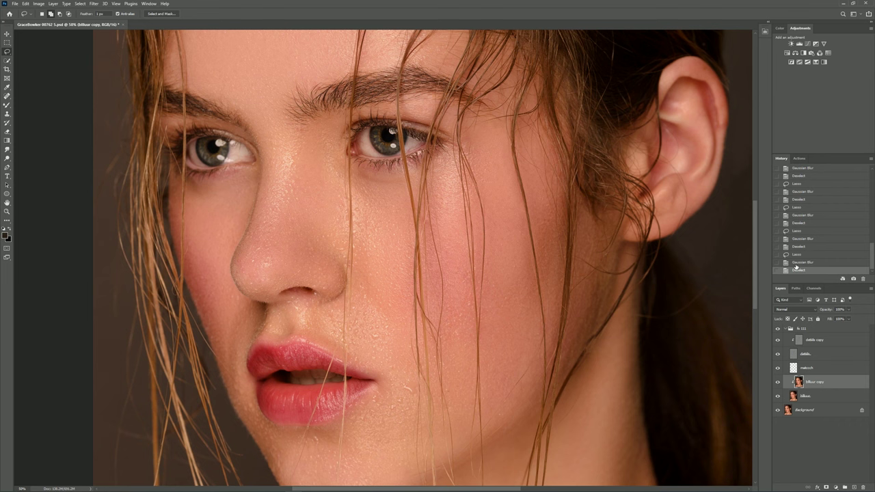
pyautogui.click(798, 247)
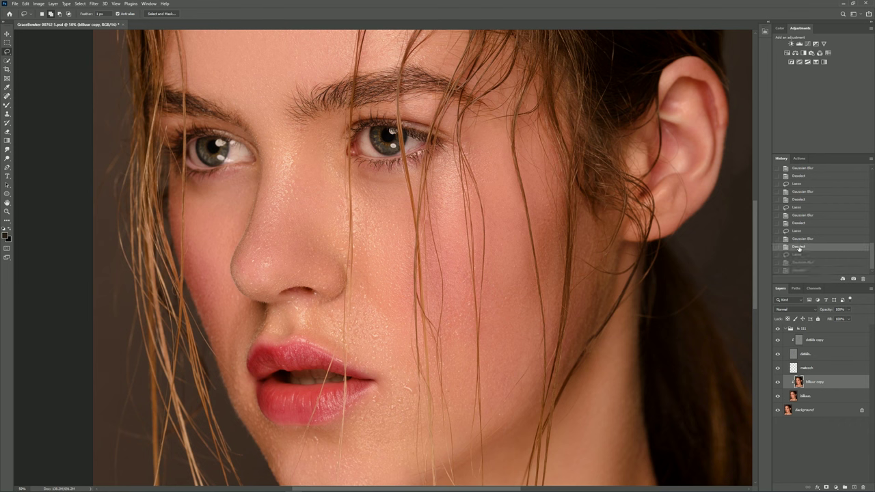
pyautogui.click(802, 272)
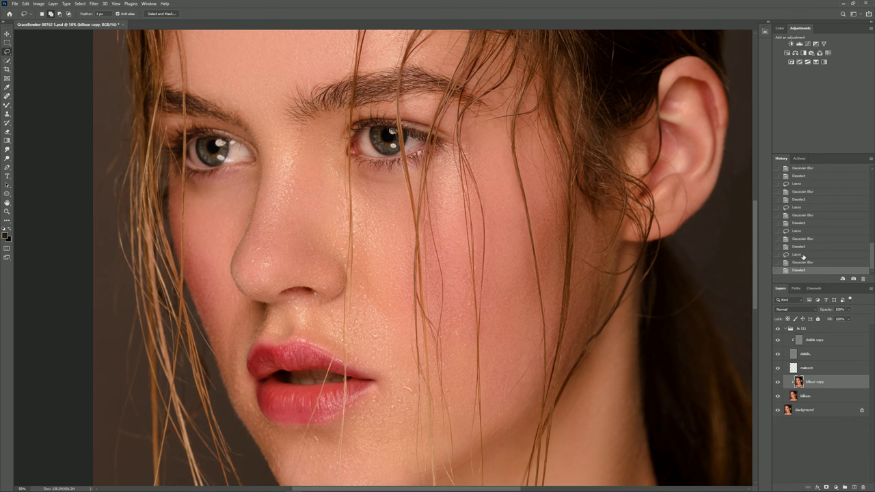
pyautogui.click(805, 247)
pyautogui.click(798, 272)
# Step: Gaussian-blur a lassoed skin patch beside the mouth with a strong radius, then deselect
pyautogui.scroll(-2, 475, 228)
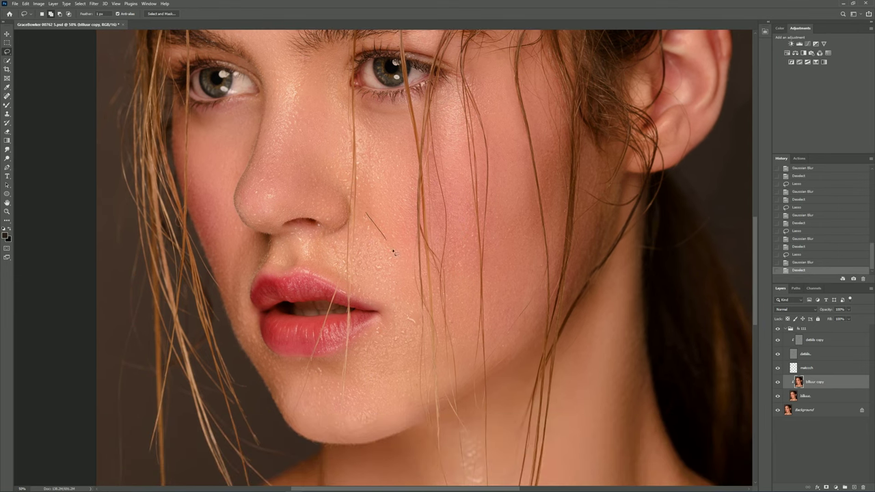
pyautogui.moveTo(354, 236); pyautogui.dragTo(357, 225)
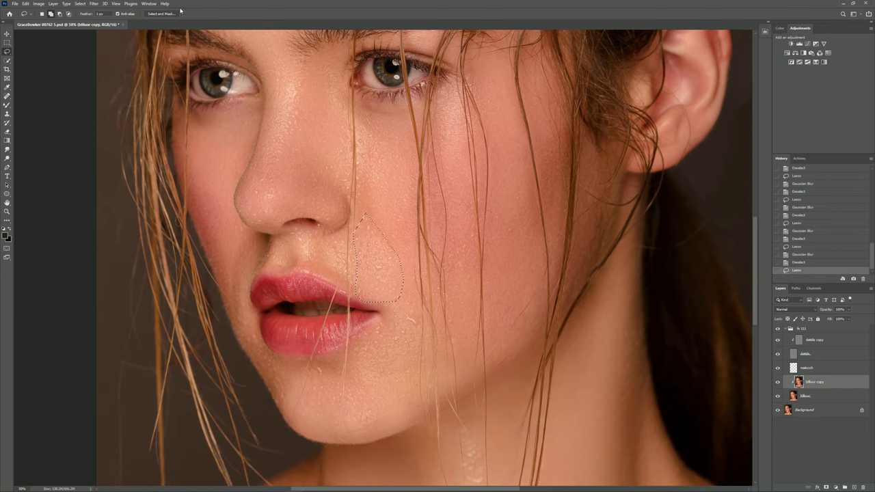
pyautogui.click(94, 3)
pyautogui.moveTo(99, 91)
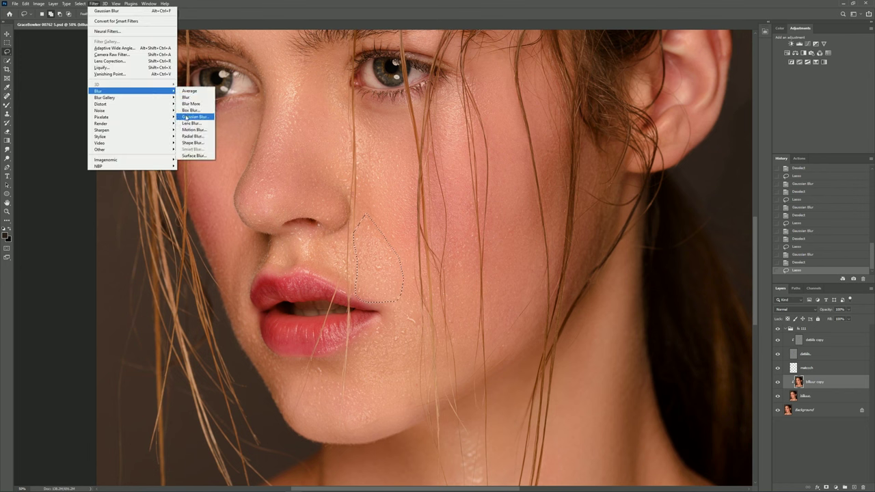
pyautogui.click(195, 116)
pyautogui.click(631, 228)
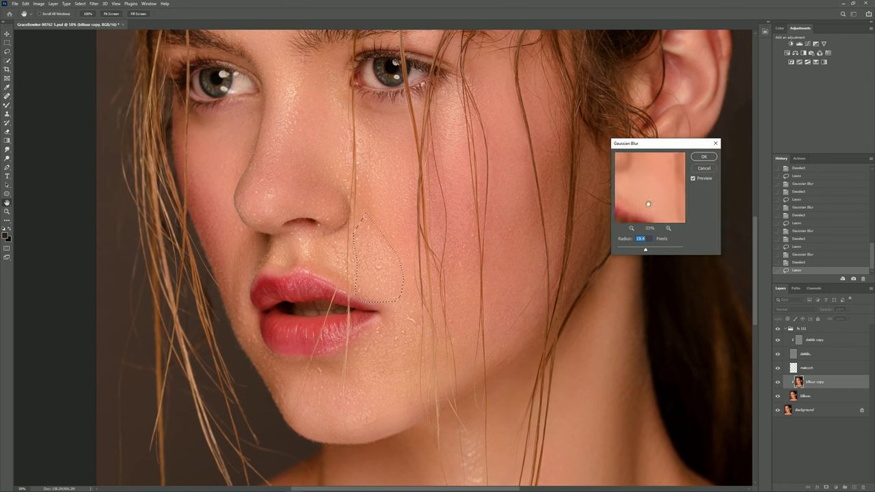
pyautogui.moveTo(645, 250); pyautogui.dragTo(648, 251)
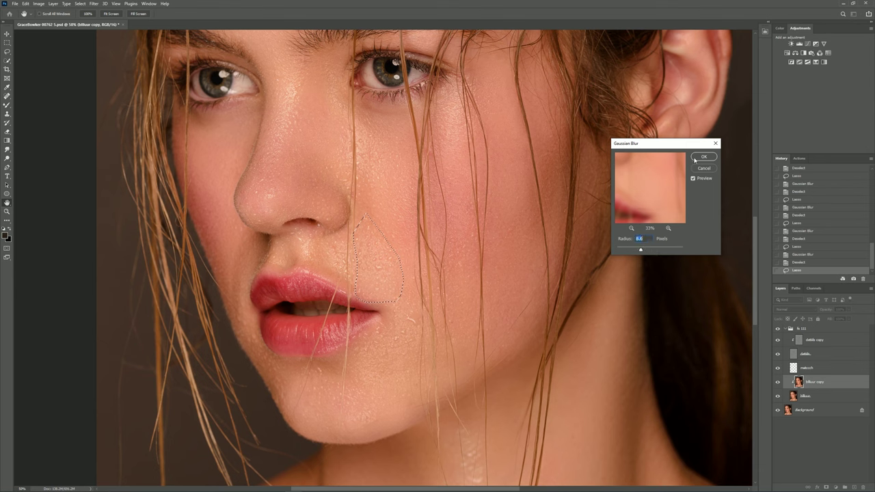
pyautogui.press('Return')
pyautogui.hotkey('ctrl', 'd')
# Step: Outline cheek skin and the patch by the lip corner and jaw, and reapply the blur
pyautogui.scroll(-2, 497, 231)
pyautogui.scroll(3, 498, 231)
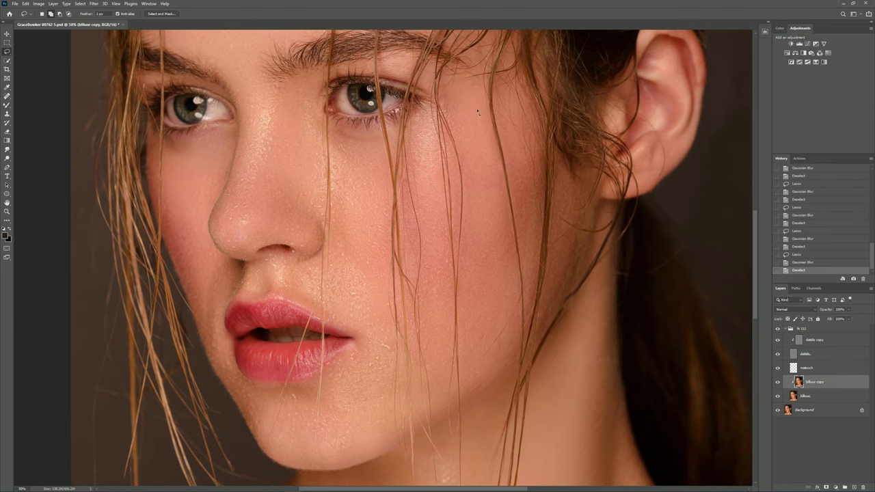
pyautogui.moveTo(470, 199)
pyautogui.mouseDown()
pyautogui.moveTo(488, 134)
pyautogui.moveTo(482, 96)
pyautogui.mouseUp()
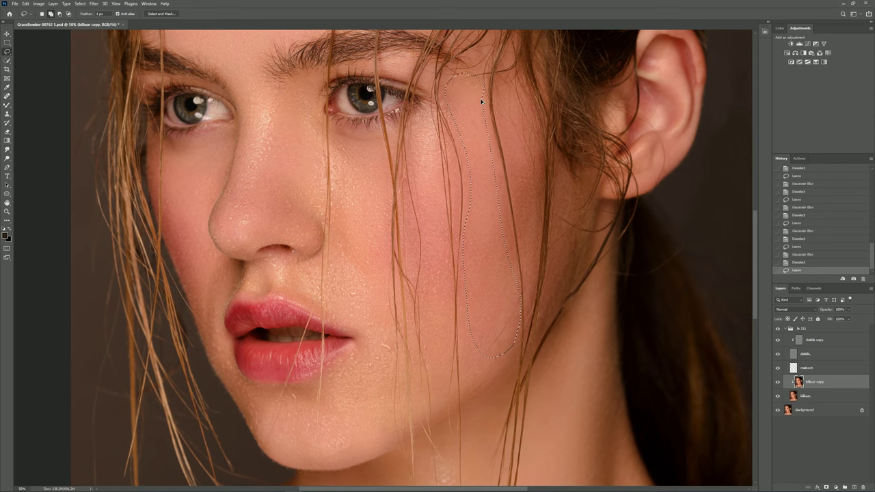
pyautogui.scroll(-6, 457, 302)
pyautogui.moveTo(432, 198); pyautogui.dragTo(403, 221)
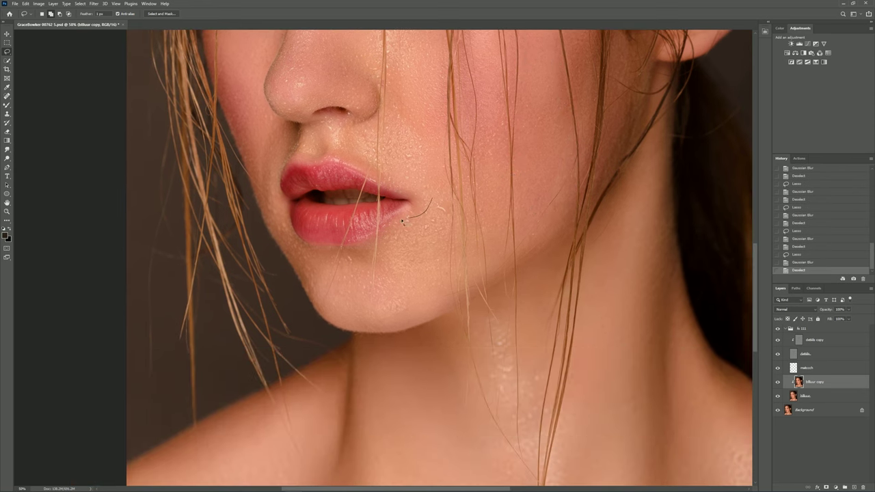
pyautogui.moveTo(383, 278); pyautogui.dragTo(369, 261)
pyautogui.moveTo(327, 304); pyautogui.dragTo(443, 208)
pyautogui.hotkey('ctrl', 'f')
pyautogui.hotkey('ctrl', 'd')
# Step: Outline skin under the left eye, then a forehead patch above the right brow
pyautogui.scroll(1, 431, 212)
pyautogui.scroll(1, 383, 199)
pyautogui.scroll(3, 342, 153)
pyautogui.moveTo(339, 114); pyautogui.dragTo(304, 207)
pyautogui.moveTo(274, 149); pyautogui.dragTo(312, 146)
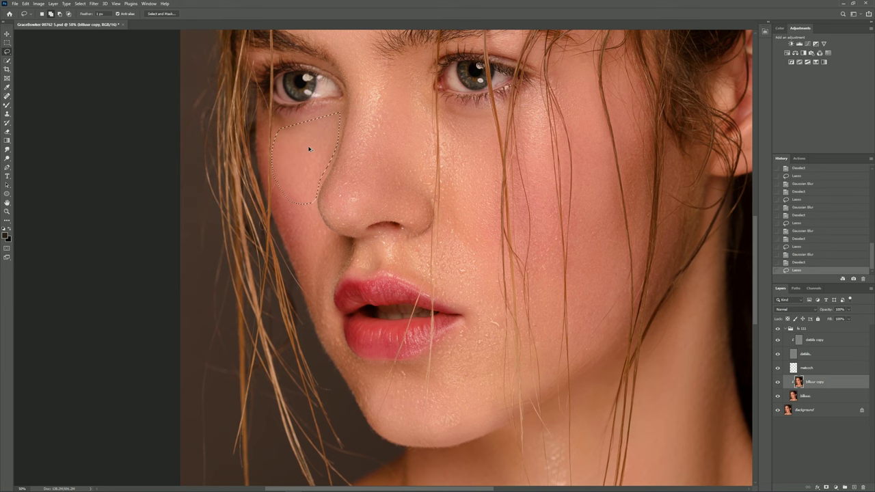
pyautogui.scroll(-2, 454, 252)
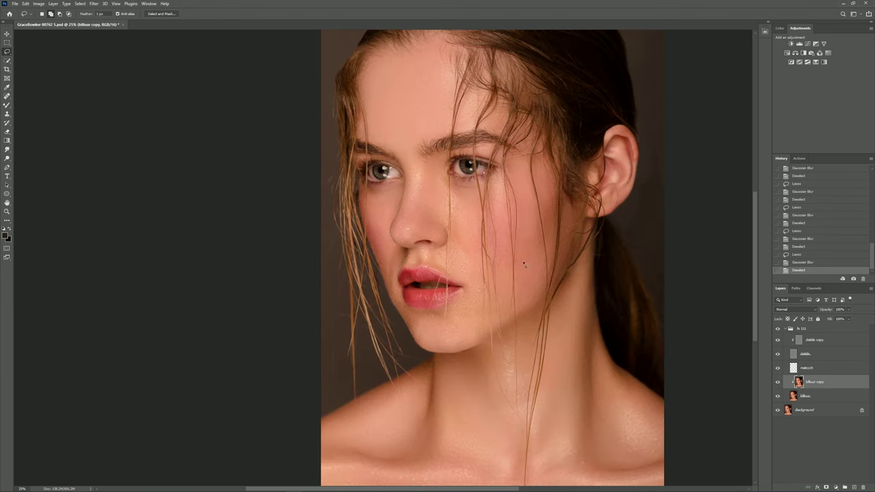
pyautogui.scroll(3, 485, 180)
pyautogui.moveTo(440, 156); pyautogui.dragTo(418, 228)
pyautogui.moveTo(471, 212); pyautogui.dragTo(485, 154)
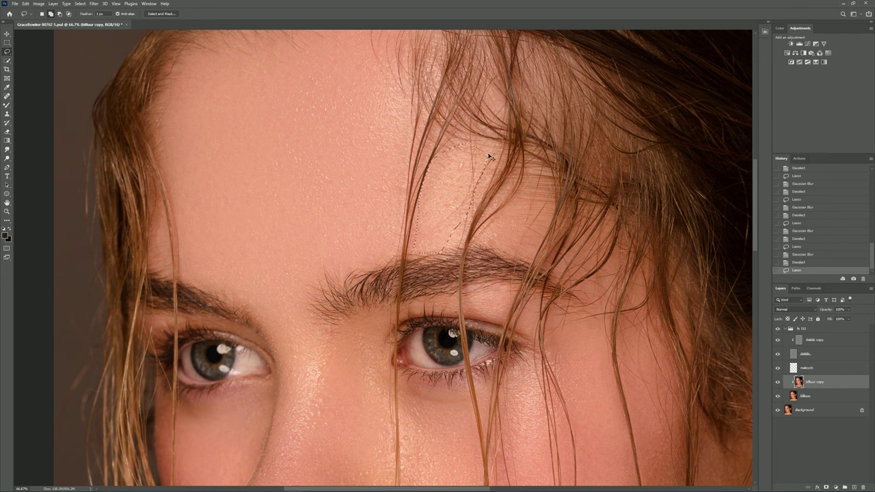
# Step: Apply a stronger Gaussian Blur to the selected forehead patch and deselect
pyautogui.click(94, 3)
pyautogui.moveTo(131, 91)
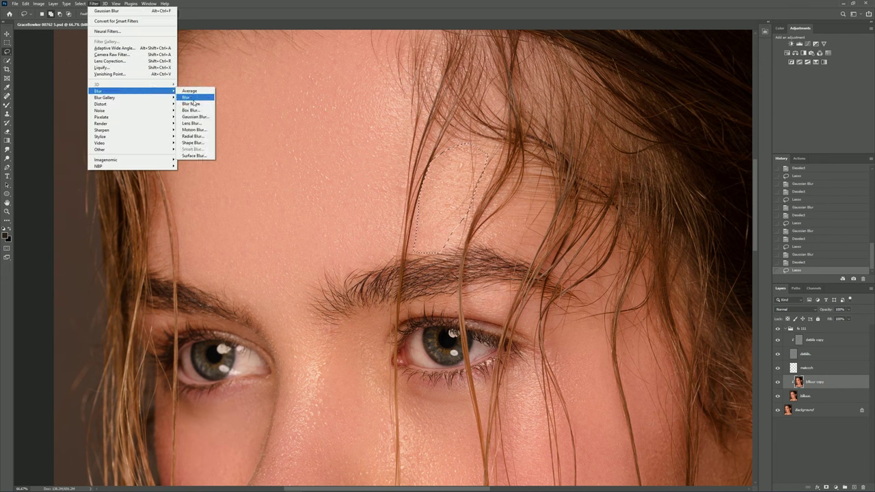
pyautogui.click(195, 117)
pyautogui.click(631, 228)
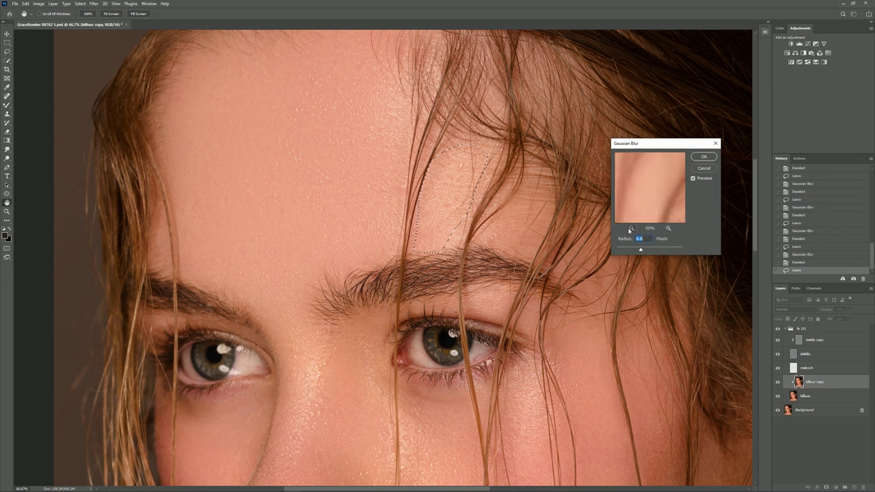
pyautogui.click(632, 227)
pyautogui.click(631, 228)
pyautogui.moveTo(640, 249)
pyautogui.mouseDown()
pyautogui.moveTo(653, 250)
pyautogui.moveTo(647, 253)
pyautogui.mouseUp()
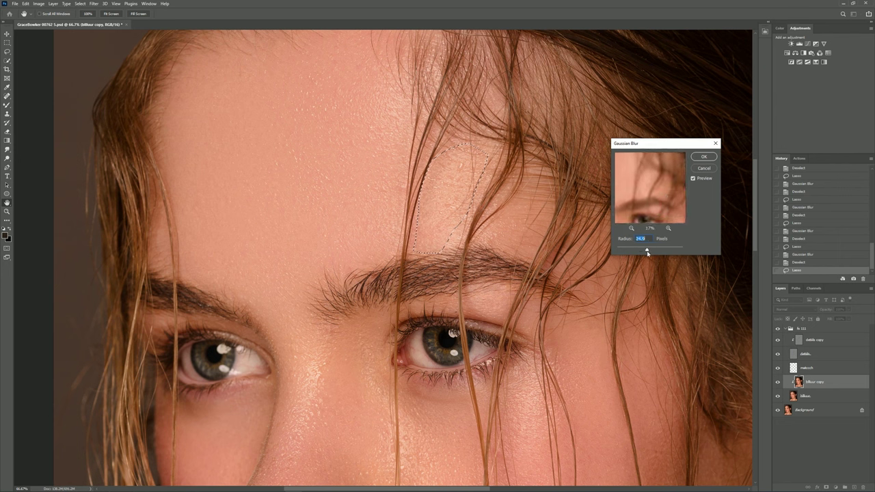
pyautogui.click(702, 156)
pyautogui.hotkey('ctrl', 'd')
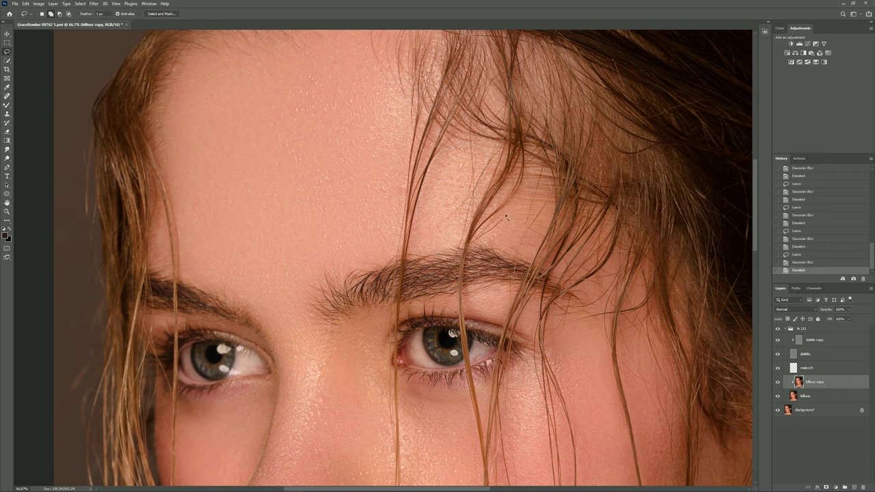
# Step: Blur another forehead patch above the right brow with the same Gaussian settings
pyautogui.moveTo(549, 159); pyautogui.dragTo(509, 257)
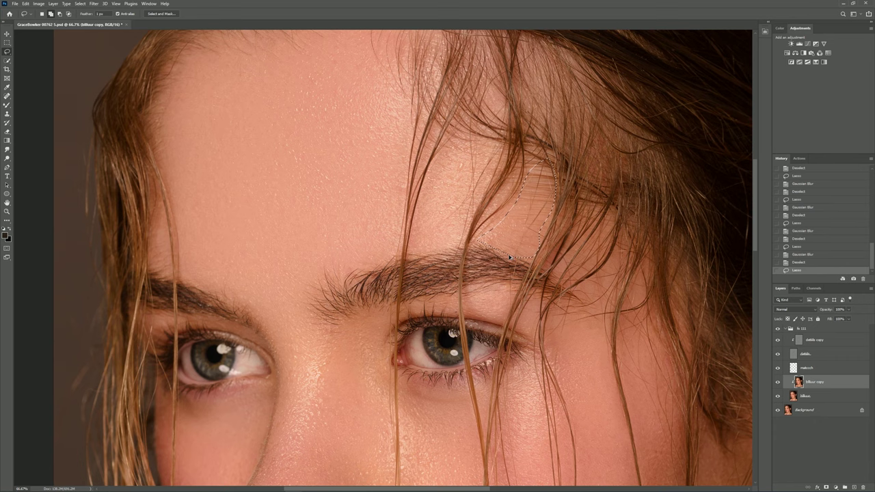
pyautogui.hotkey('ctrl', 'f')
pyautogui.hotkey('ctrl', 'd')
pyautogui.scroll(-2, 510, 257)
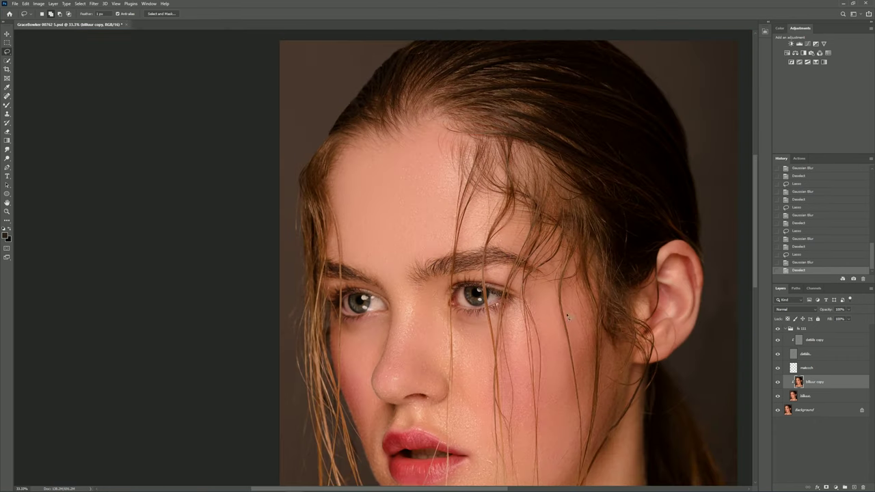
pyautogui.scroll(1, 566, 312)
# Step: Outline the skin beside the inner corner of the eye and reapply the blur
pyautogui.moveTo(544, 296); pyautogui.dragTo(520, 267)
pyautogui.moveTo(510, 306); pyautogui.dragTo(522, 332)
pyautogui.hotkey('ctrl', '-')
pyautogui.hotkey('ctrl', '-')
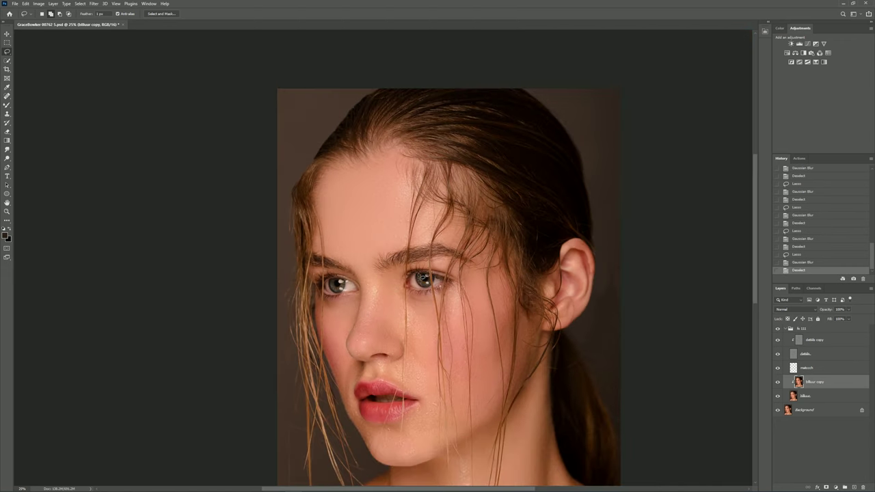
pyautogui.scroll(1, 400, 305)
pyautogui.moveTo(395, 301); pyautogui.dragTo(409, 233)
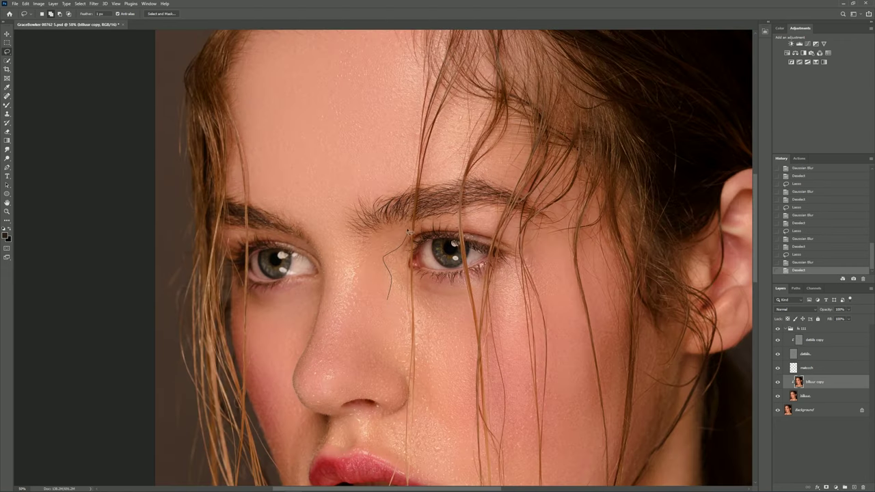
pyautogui.moveTo(367, 261); pyautogui.dragTo(366, 312)
pyautogui.hotkey('ctrl', 'f')
pyautogui.hotkey('ctrl', 'd')
# Step: Zoom out to the whole portrait and toggle the retouch layer to compare before and after
pyautogui.hotkey('ctrl', '-')
pyautogui.hotkey('ctrl', '-')
pyautogui.hotkey('ctrl', '-')
pyautogui.scroll(1, 394, 348)
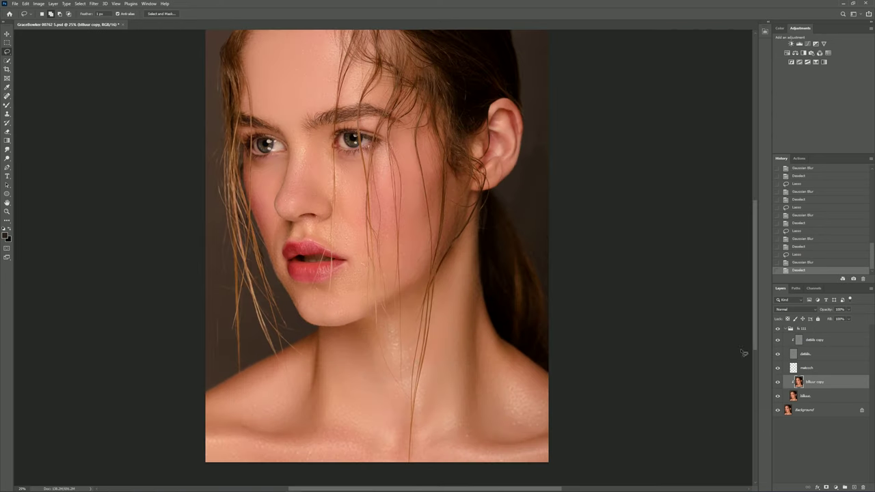
pyautogui.click(777, 329)
# Step: Hide and re-show the retouch group to compare the smoothing
pyautogui.scroll(-1, 405, 256)
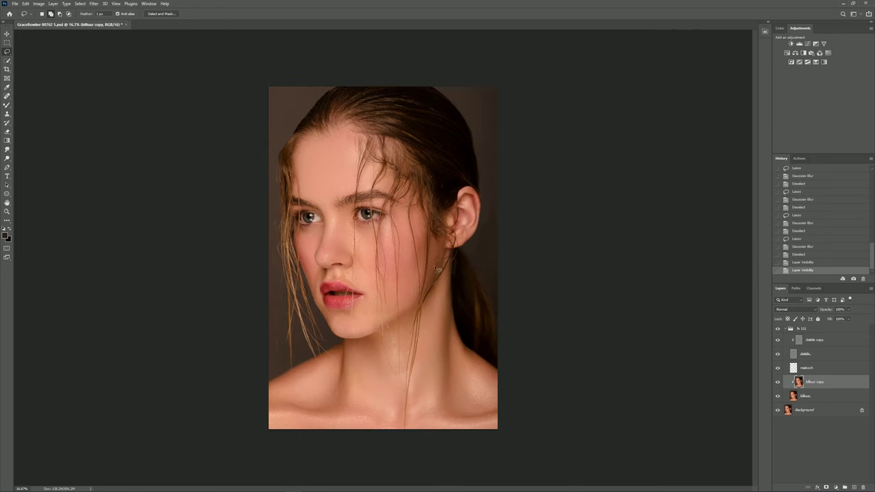
pyautogui.click(777, 329)
pyautogui.click(778, 329)
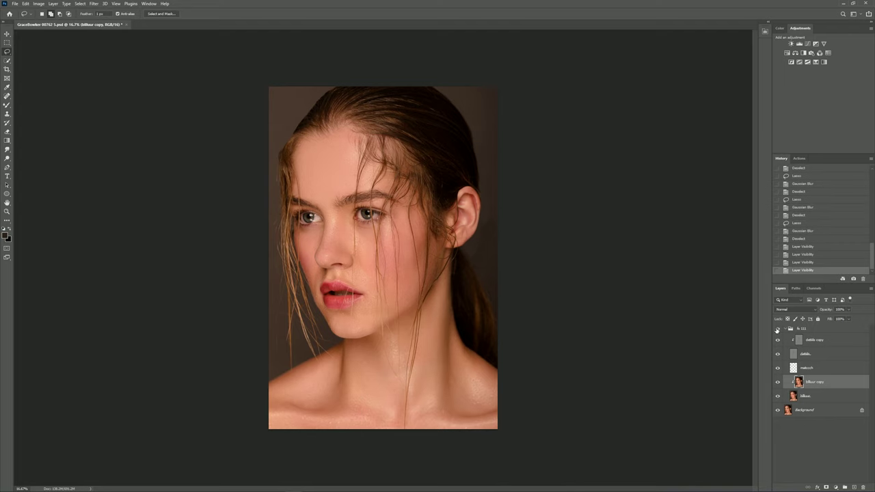
pyautogui.scroll(1, 358, 296)
pyautogui.scroll(2, 348, 292)
pyautogui.scroll(-2, 348, 293)
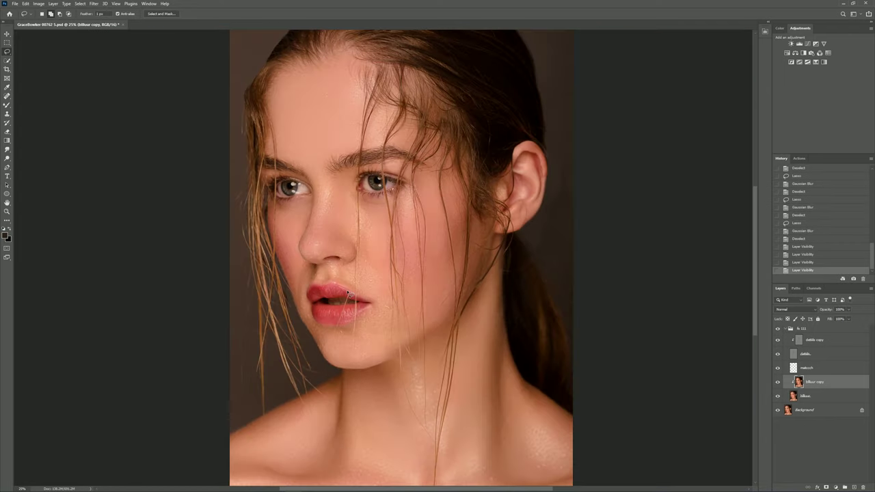
pyautogui.scroll(-1, 368, 352)
pyautogui.scroll(1, 370, 354)
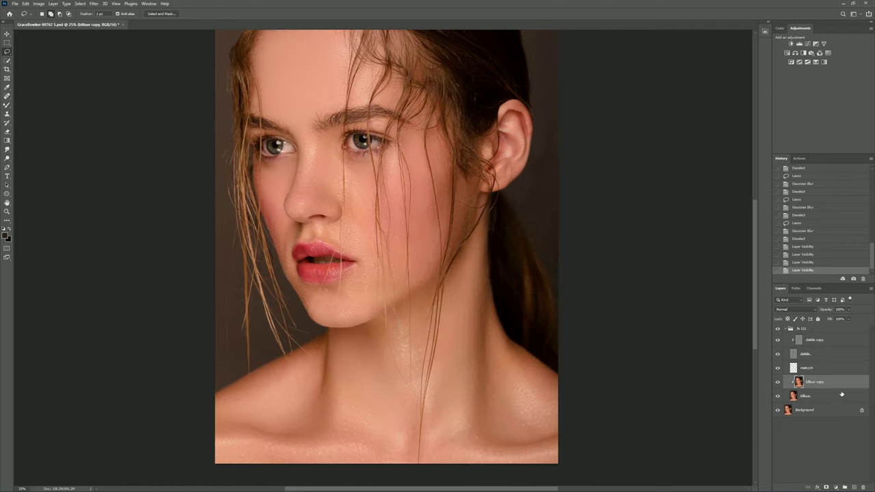
# Step: On the empty layer above the blurred copy, paint faint soft-brush strokes along the chin
pyautogui.click(811, 370)
pyautogui.click(7, 105)
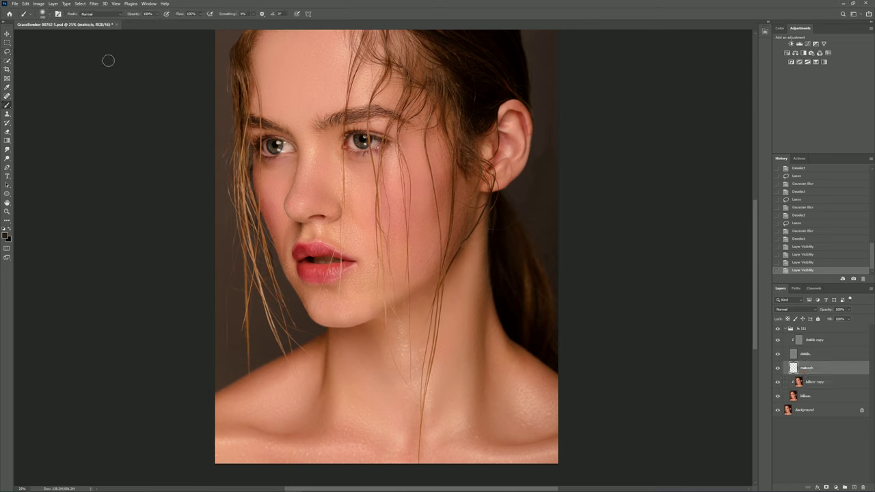
pyautogui.write('8')
pyautogui.scroll(2, 305, 277)
pyautogui.scroll(2, 301, 294)
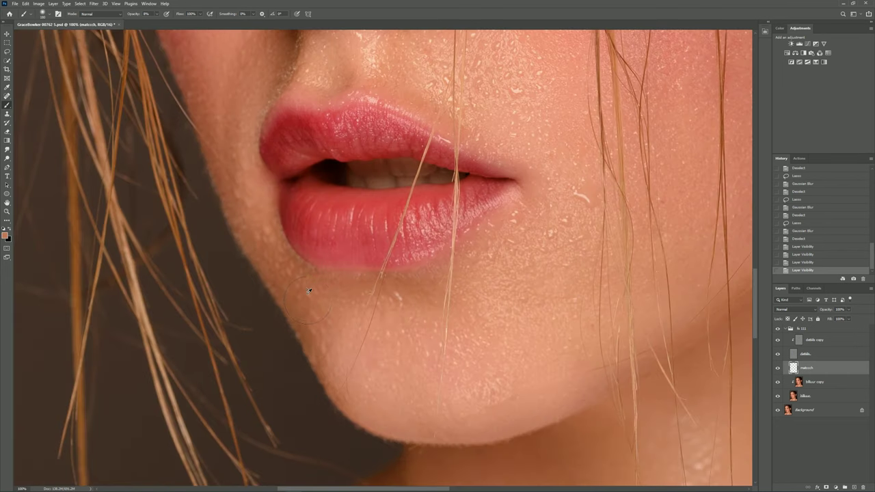
pyautogui.click(301, 300)
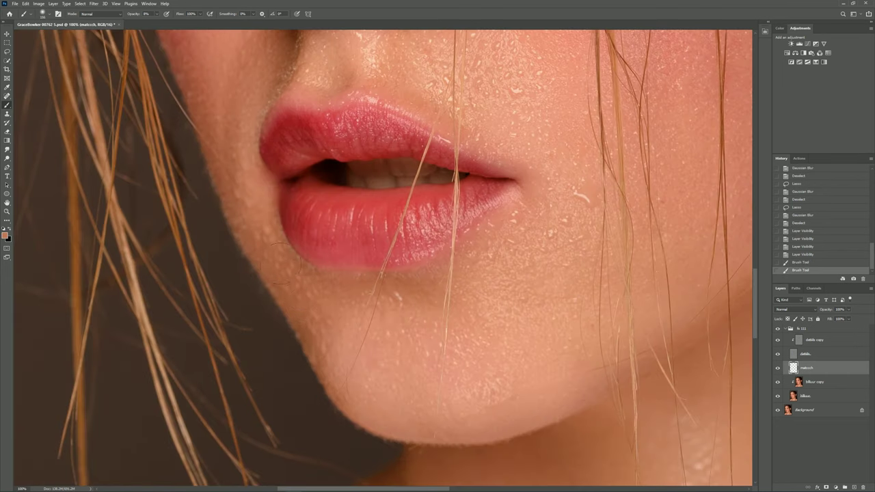
pyautogui.moveTo(332, 315); pyautogui.dragTo(334, 360)
pyautogui.click(305, 298)
pyautogui.moveTo(339, 324); pyautogui.dragTo(339, 350)
pyautogui.scroll(-2, 340, 334)
pyautogui.click(778, 368)
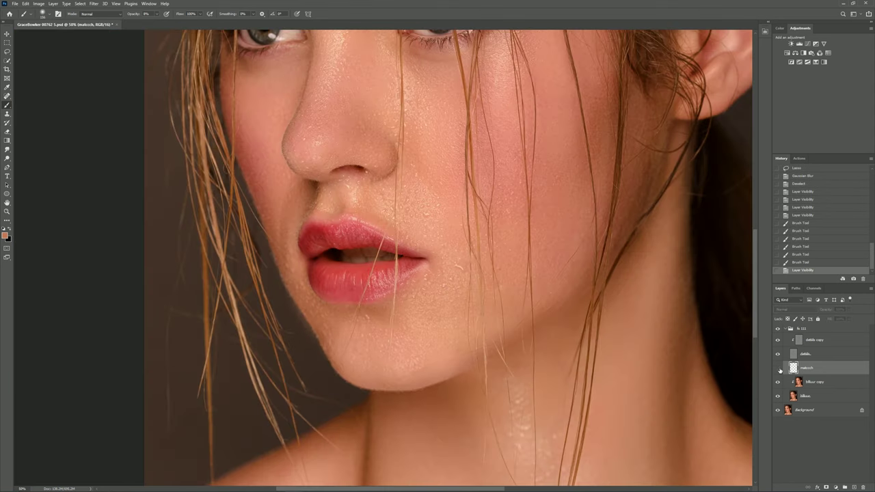
# Step: Undo the last change and show the matcch layer again
pyautogui.scroll(-3, 361, 339)
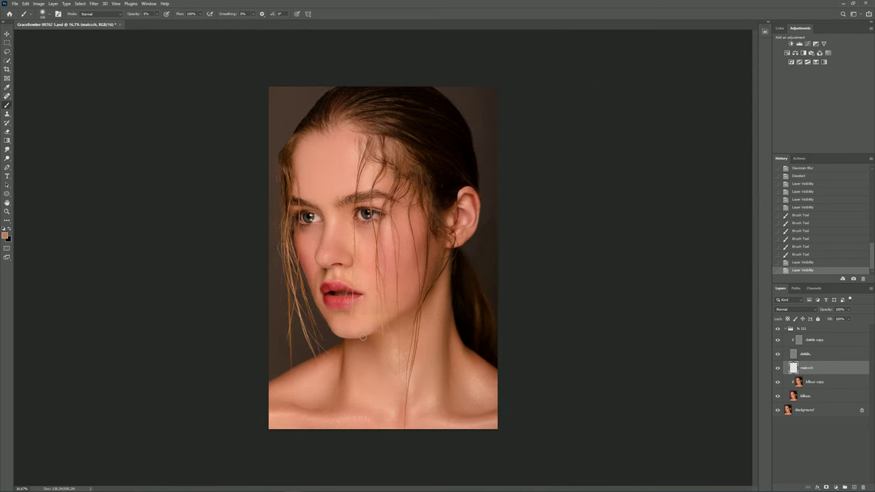
pyautogui.hotkey('ctrl', 'z')
pyautogui.scroll(3, 364, 339)
pyautogui.scroll(1, 364, 320)
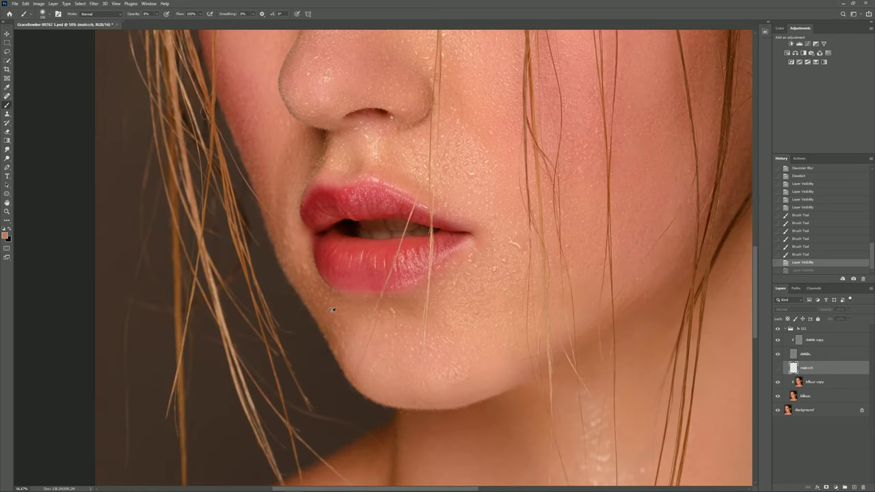
pyautogui.click(778, 367)
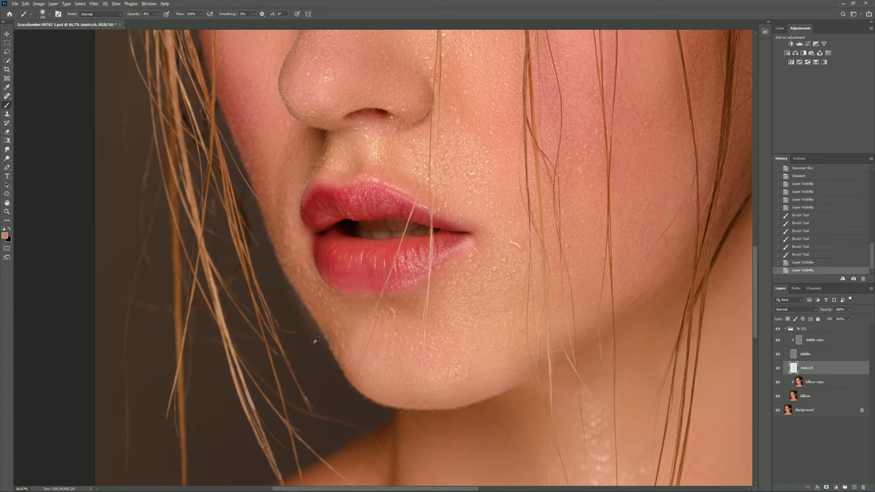
# Step: Paint a faint stroke along the jawline and erase the excess
pyautogui.moveTo(290, 312); pyautogui.dragTo(308, 339)
pyautogui.press('e')
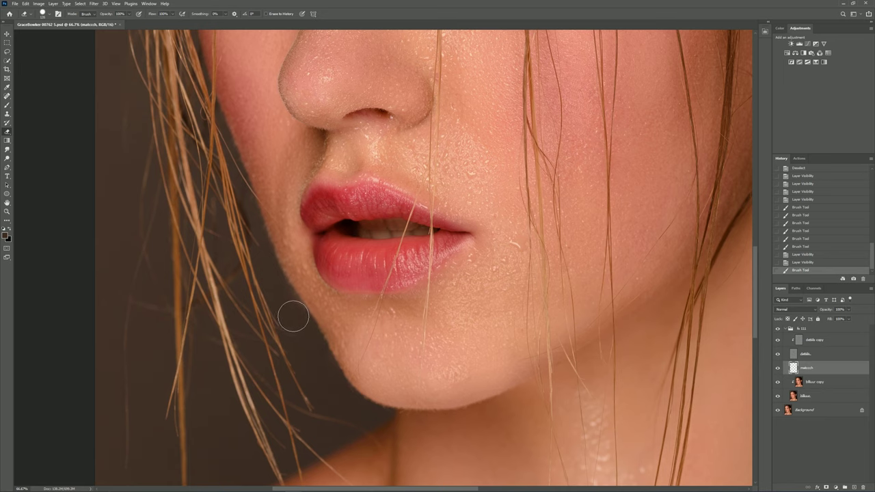
pyautogui.moveTo(293, 316); pyautogui.dragTo(289, 338)
pyautogui.scroll(-3, 337, 328)
pyautogui.press('b')
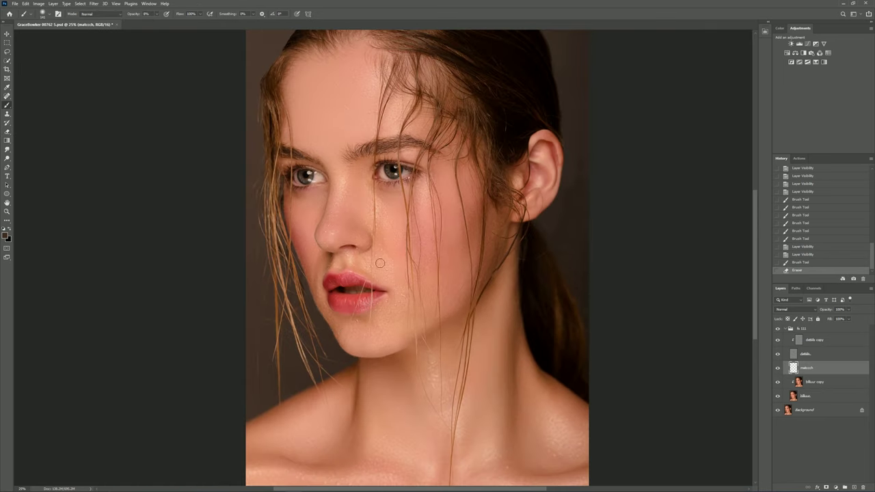
pyautogui.scroll(-1, 357, 194)
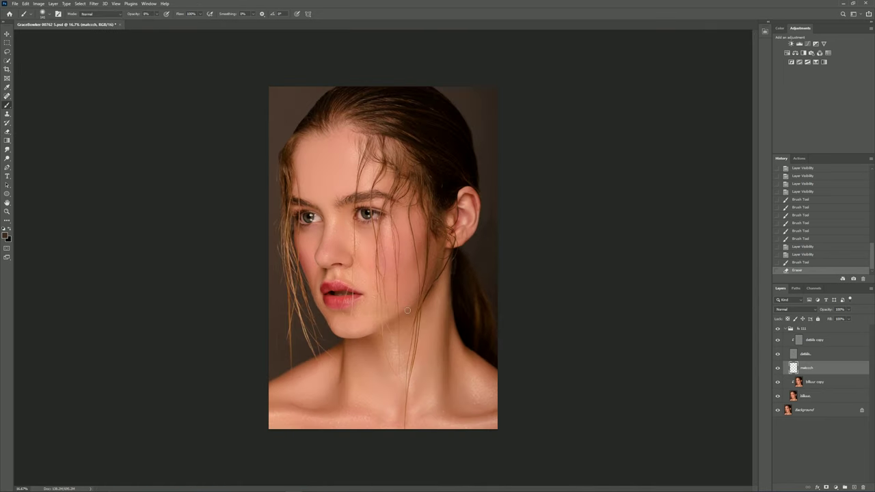
pyautogui.scroll(1, 360, 237)
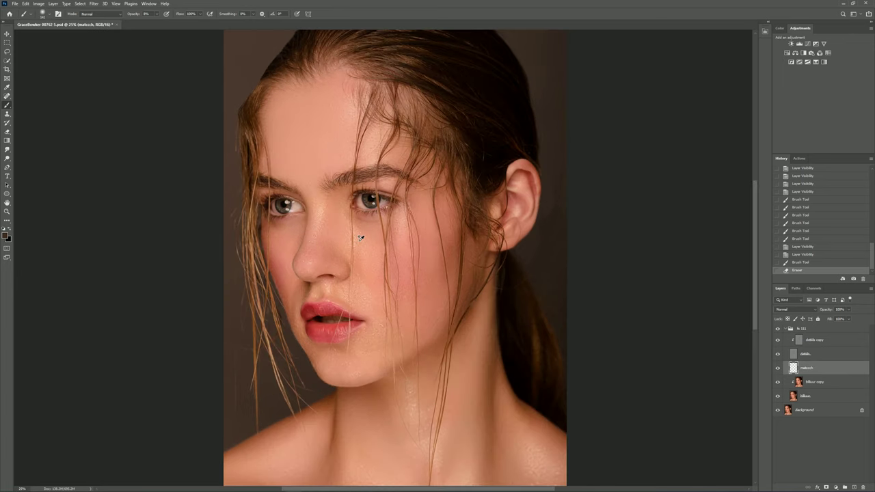
pyautogui.scroll(-1, 371, 214)
pyautogui.scroll(1, 430, 292)
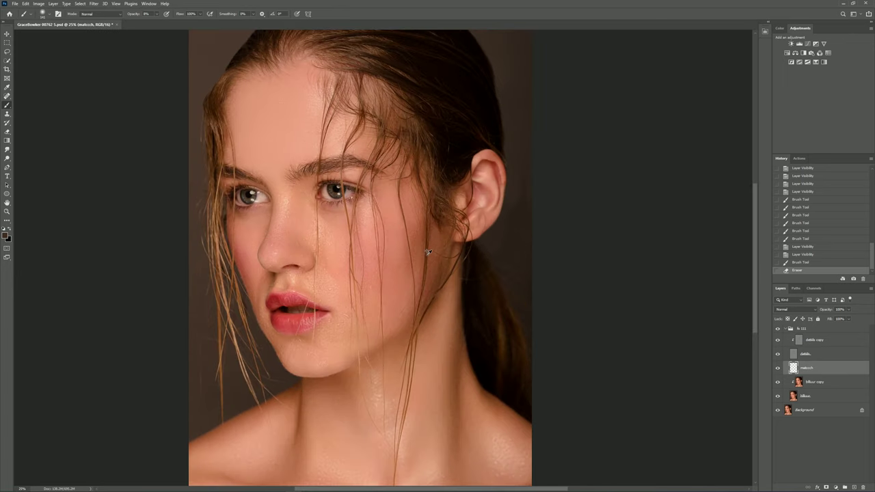
pyautogui.scroll(1, 430, 287)
# Step: Sample the skin tone near the jaw, repaint the jaw edge, and toggle matcch to compare
pyautogui.keyDown('alt'); pyautogui.click(401, 278); pyautogui.keyUp('alt')
pyautogui.moveTo(401, 277)
pyautogui.mouseDown()
pyautogui.moveTo(432, 225)
pyautogui.moveTo(417, 298)
pyautogui.moveTo(435, 232)
pyautogui.moveTo(429, 277)
pyautogui.mouseUp()
pyautogui.scroll(-2, 405, 282)
pyautogui.scroll(1, 419, 284)
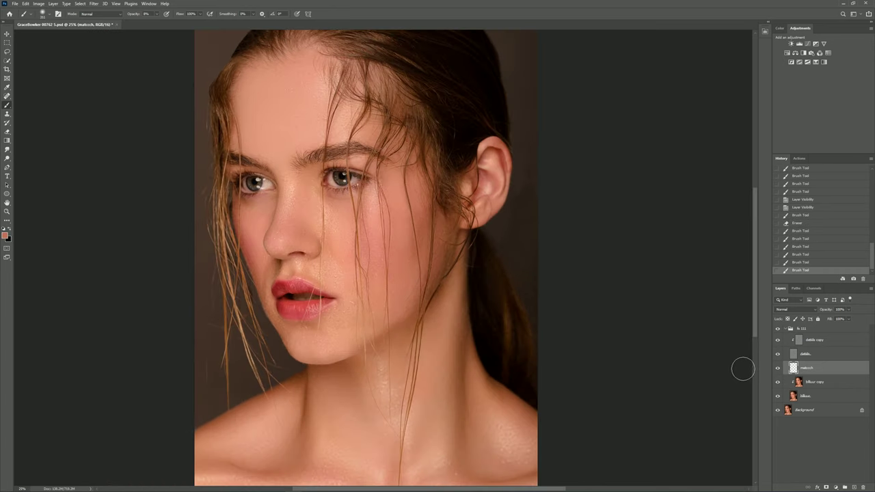
pyautogui.click(777, 368)
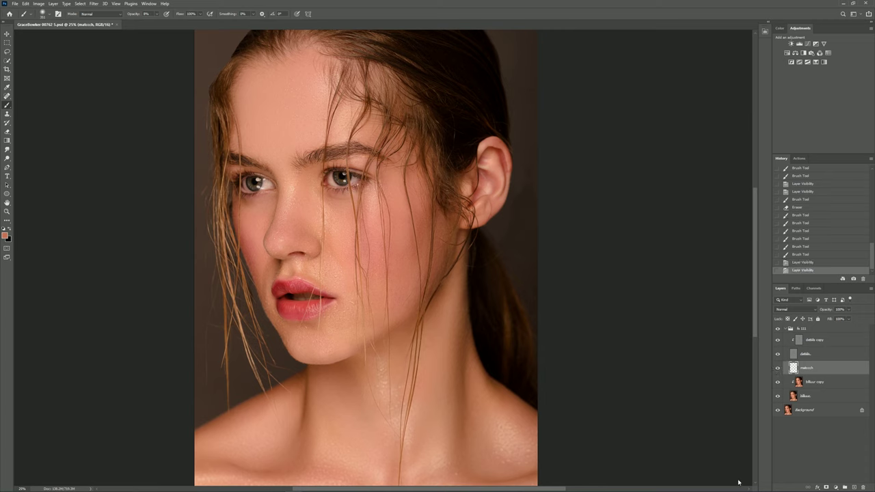
# Step: Add a new layer above matcch and set the foreground colour to red cc4a4a
pyautogui.click(854, 488)
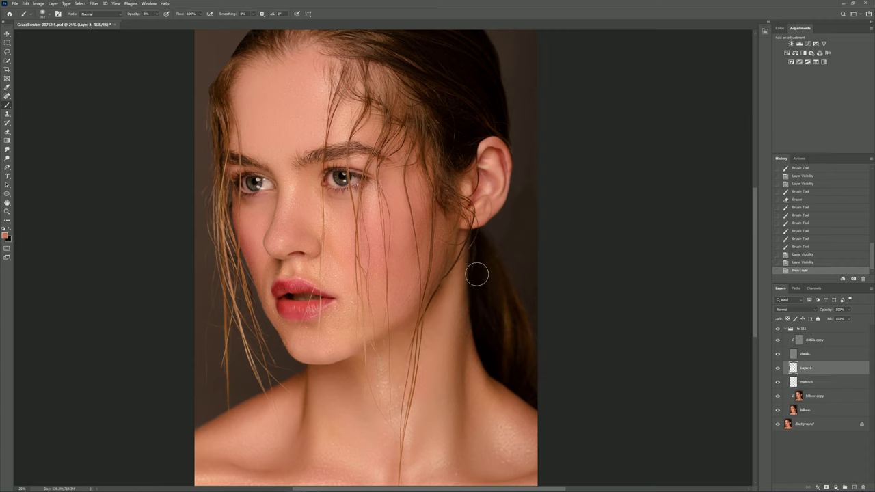
pyautogui.click(6, 236)
pyautogui.moveTo(715, 264); pyautogui.dragTo(713, 178)
pyautogui.click(681, 197)
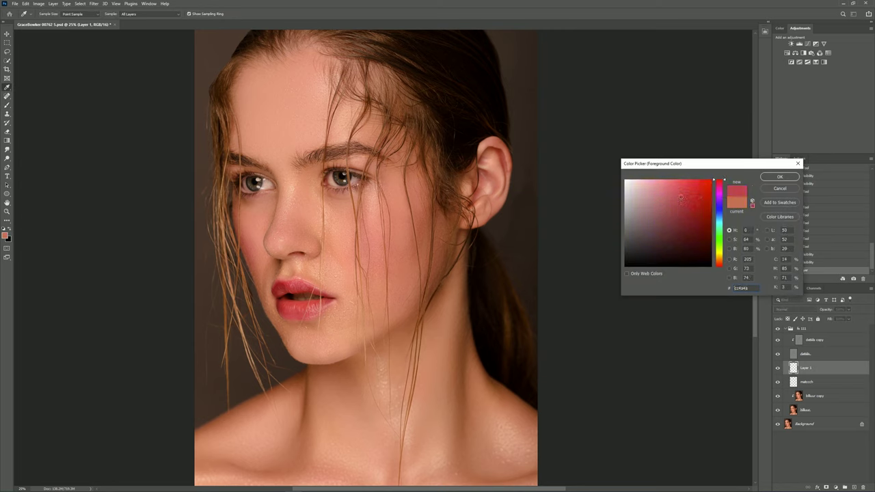
pyautogui.click(780, 177)
# Step: Paint soft red blush on the cheek below the right eye and compare
pyautogui.moveTo(398, 227); pyautogui.dragTo(386, 246)
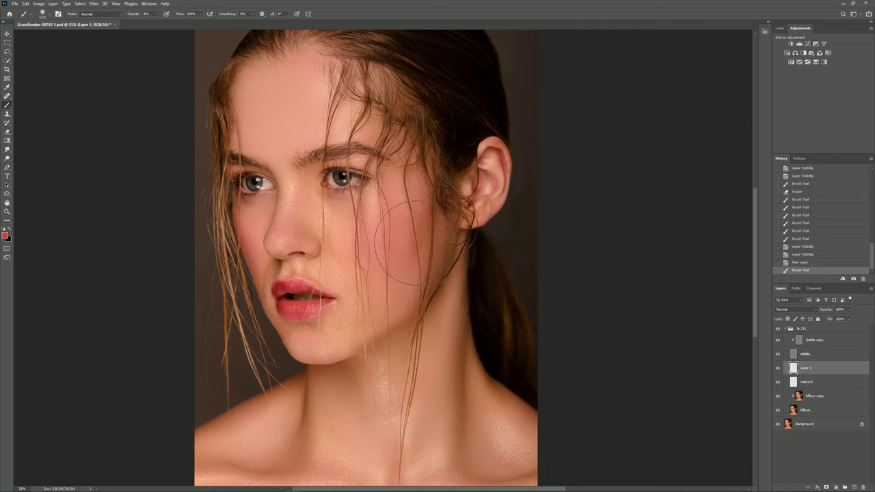
pyautogui.moveTo(404, 218); pyautogui.dragTo(422, 253)
pyautogui.hotkey('ctrl', '-')
pyautogui.hotkey('ctrl', '-')
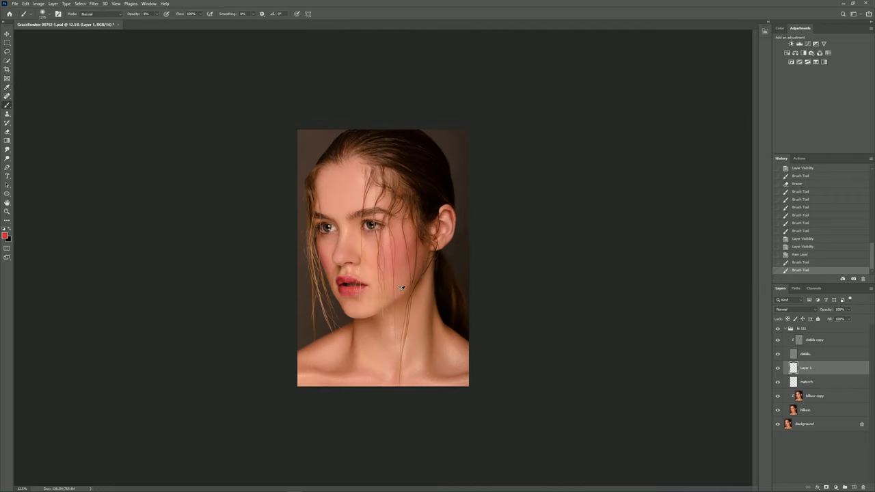
pyautogui.hotkey('ctrl', '+')
pyautogui.click(777, 368)
pyautogui.click(777, 369)
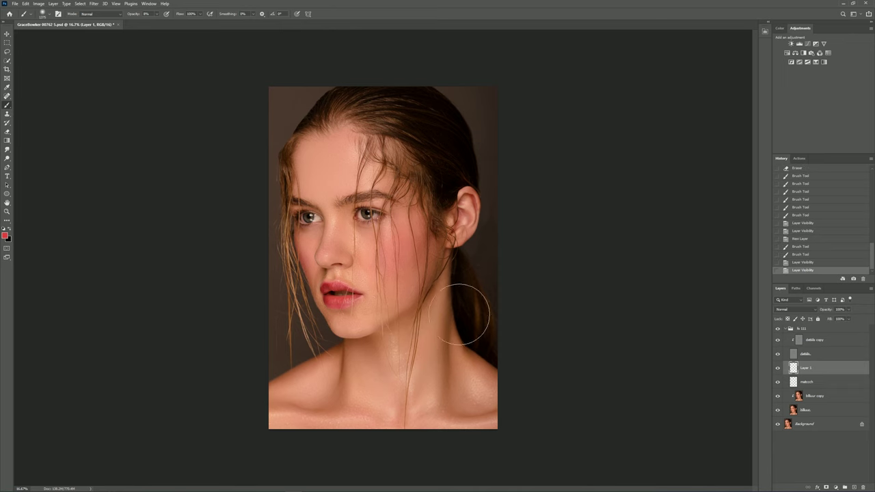
# Step: Lower the blush layer's opacity to about 47%
pyautogui.scroll(1, 419, 292)
pyautogui.moveTo(831, 312); pyautogui.dragTo(824, 313)
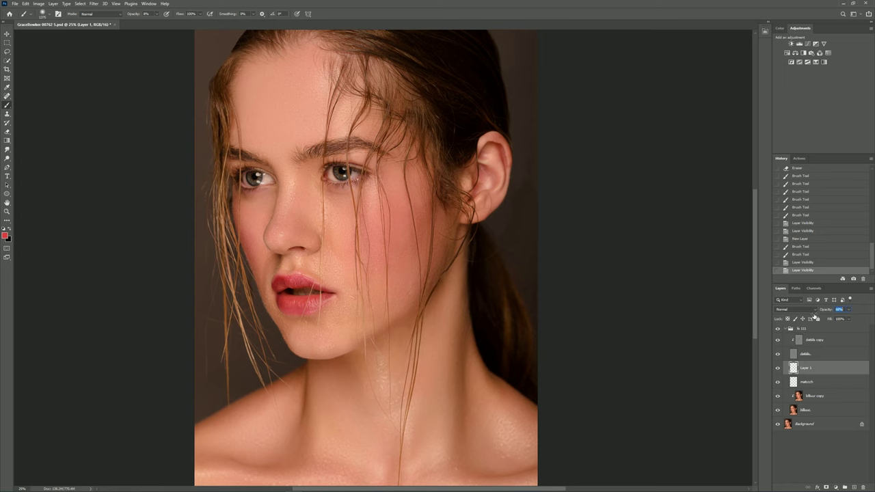
pyautogui.write('55')
pyautogui.click(777, 369)
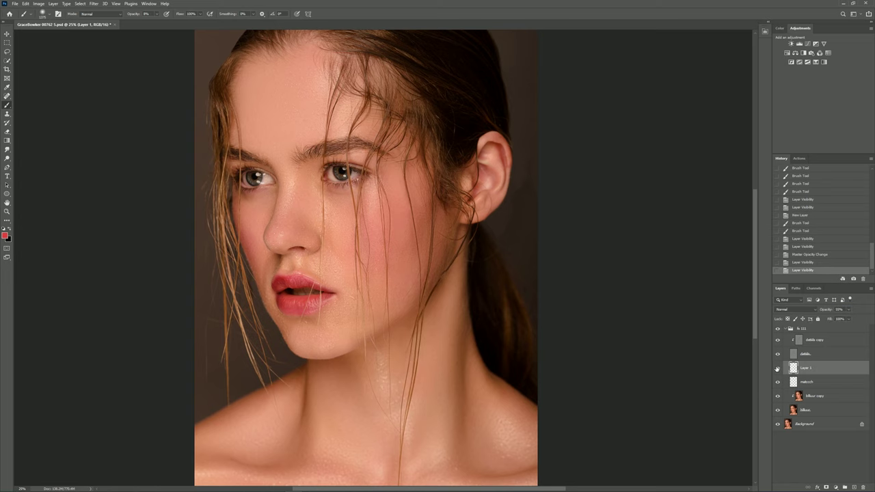
pyautogui.scroll(-1, 429, 328)
pyautogui.scroll(1, 421, 320)
pyautogui.click(826, 311)
pyautogui.moveTo(826, 313); pyautogui.dragTo(827, 312)
pyautogui.scroll(-1, 383, 271)
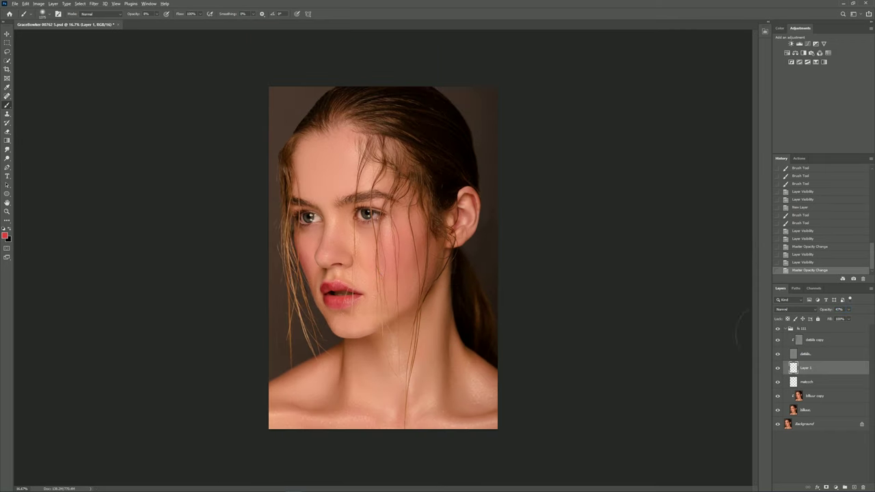
pyautogui.moveTo(823, 313); pyautogui.dragTo(853, 487)
# Step: Release details copy 2 from its clipping mask and try Linear Light, then Soft Light blending
pyautogui.keyDown('alt'); pyautogui.click(804, 346); pyautogui.keyUp('alt')
pyautogui.click(794, 309)
pyautogui.click(790, 413)
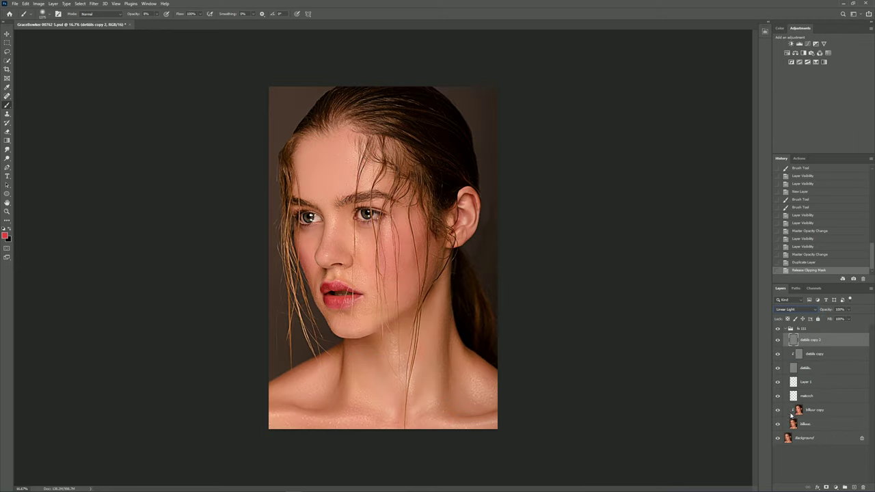
pyautogui.scroll(1, 394, 269)
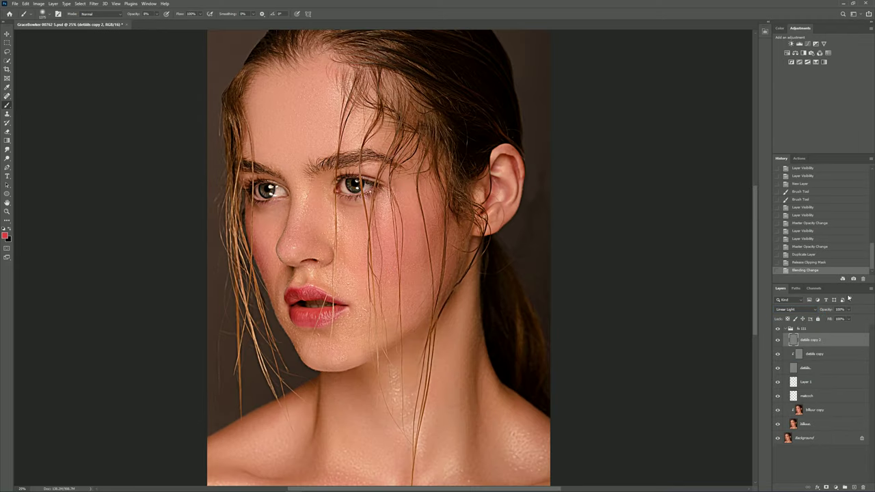
pyautogui.click(812, 311)
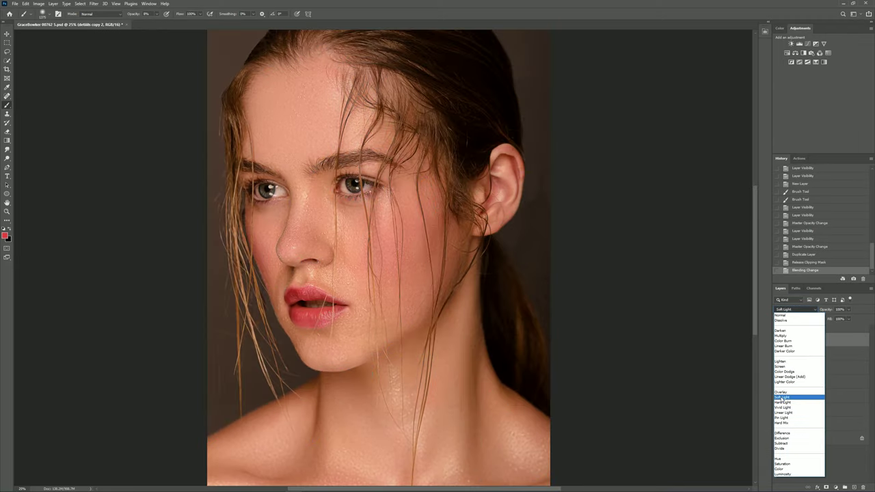
pyautogui.click(793, 395)
# Step: Set details copy 2 back to Linear Light at 11% opacity and toggle it to compare
pyautogui.click(827, 311)
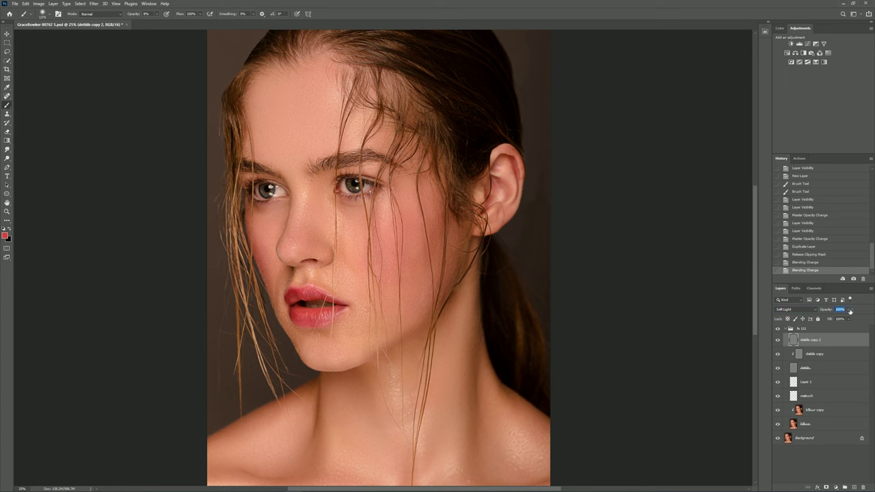
pyautogui.click(795, 310)
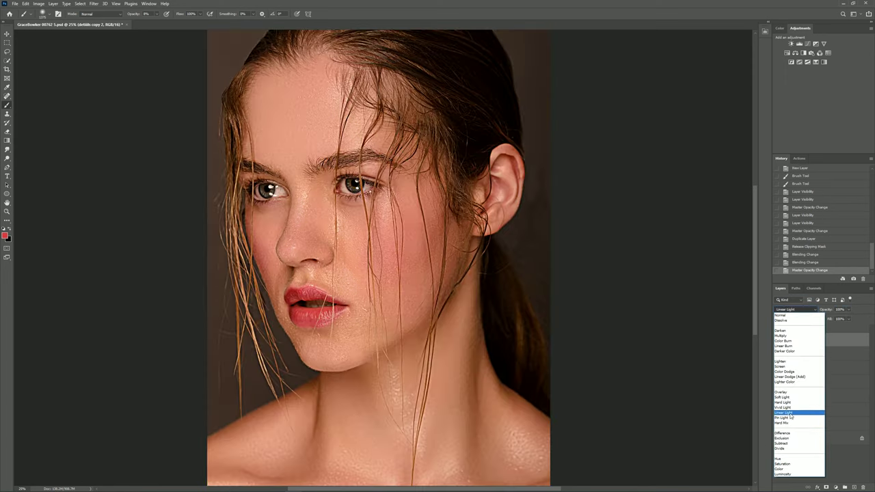
pyautogui.click(790, 414)
pyautogui.click(825, 311)
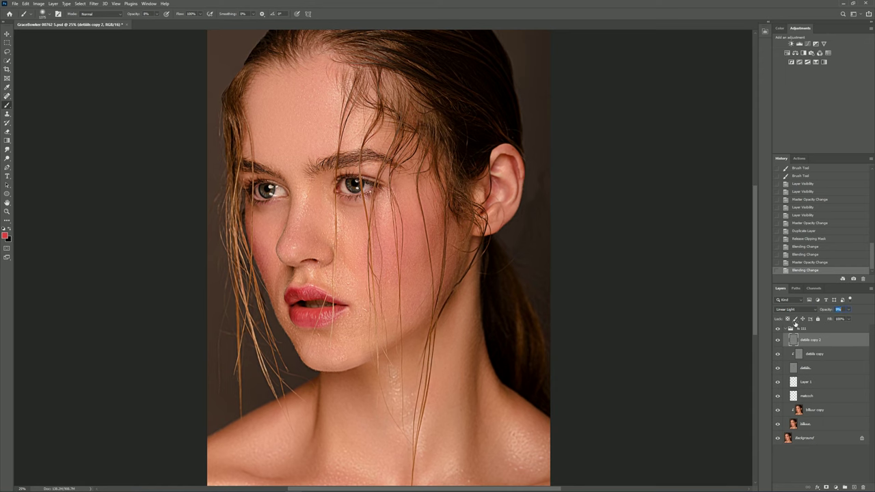
pyautogui.write('11')
pyautogui.press('Return')
pyautogui.click(777, 340)
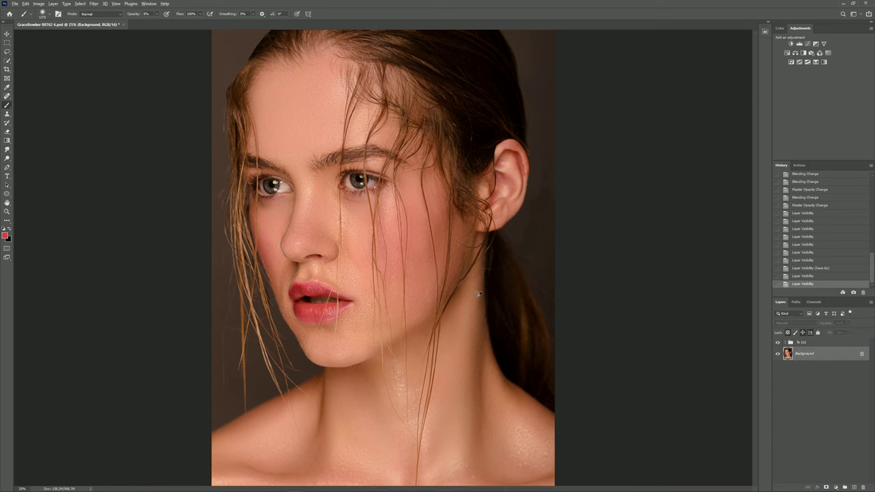
# Step: Zoom out, toggle the fx 111 group off and on to compare, then add an empty layer above it
pyautogui.hotkey('ctrl', '-')
pyautogui.click(777, 342)
pyautogui.click(777, 342)
pyautogui.scroll(3, 344, 187)
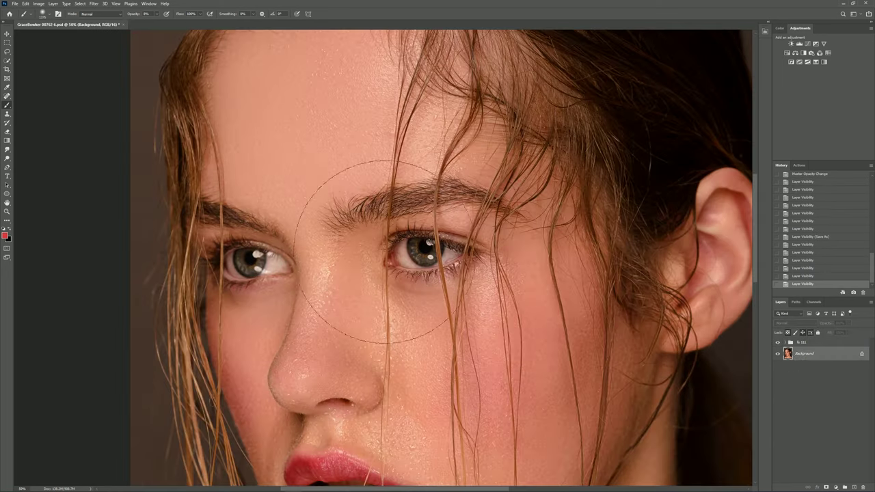
pyautogui.scroll(-3, 372, 244)
pyautogui.scroll(1, 368, 252)
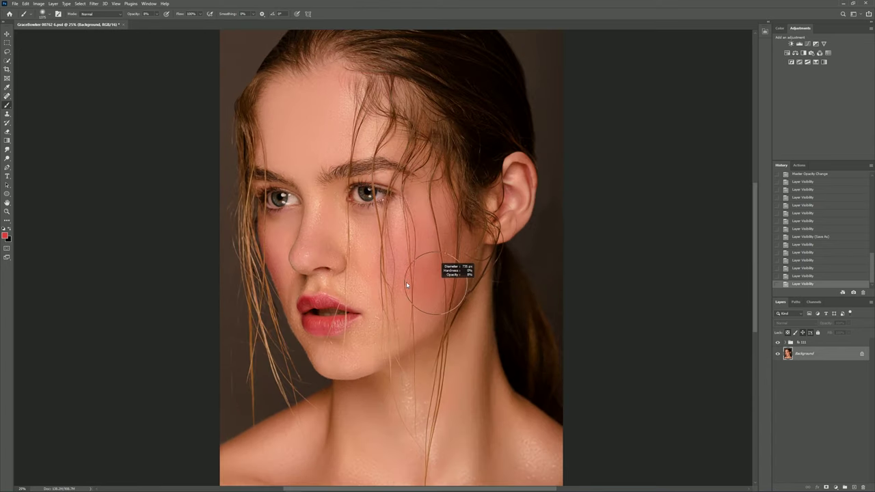
pyautogui.scroll(1, 409, 316)
pyautogui.scroll(-1, 408, 316)
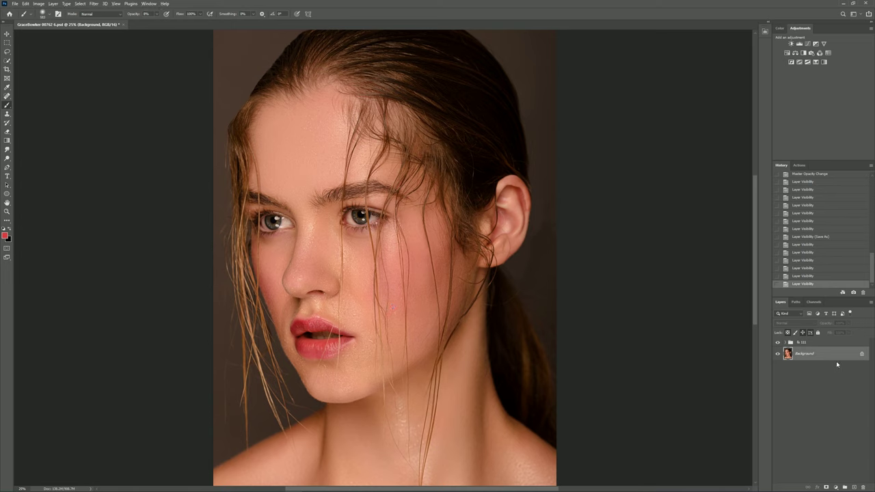
pyautogui.click(823, 344)
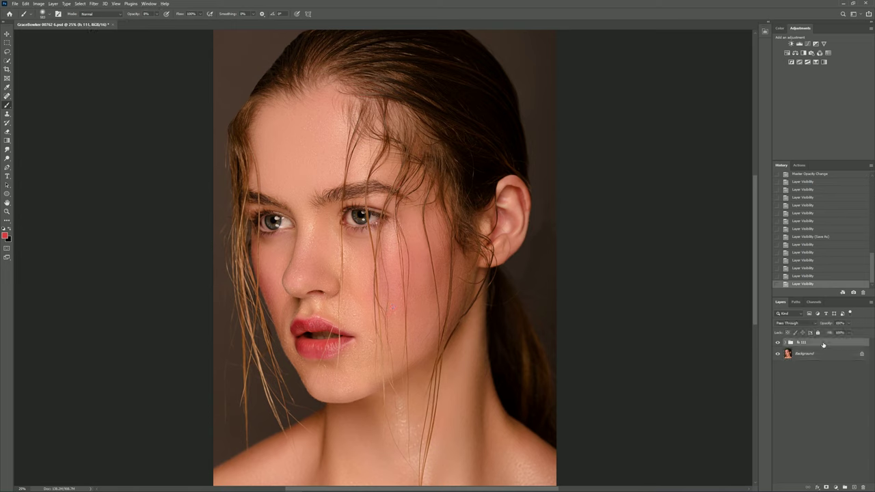
pyautogui.click(854, 488)
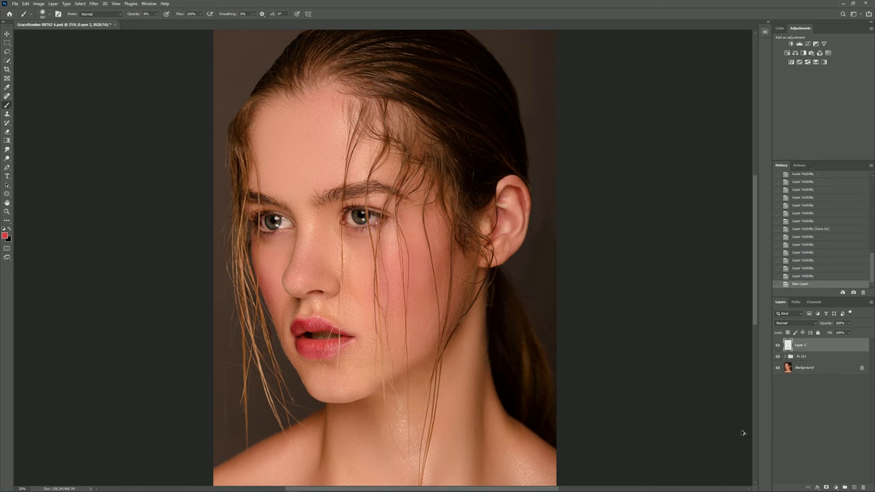
# Step: Stamp all visible layers into Layer 2 and give the History and Layers panels more room
pyautogui.hotkey('ctrl', 'shift', 'alt', 'e')
pyautogui.moveTo(823, 162); pyautogui.dragTo(817, 90)
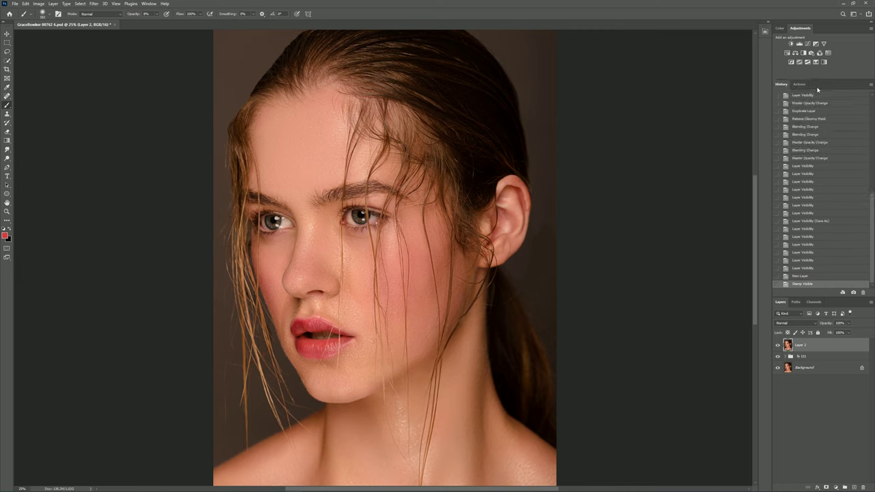
pyautogui.moveTo(830, 297); pyautogui.dragTo(817, 180)
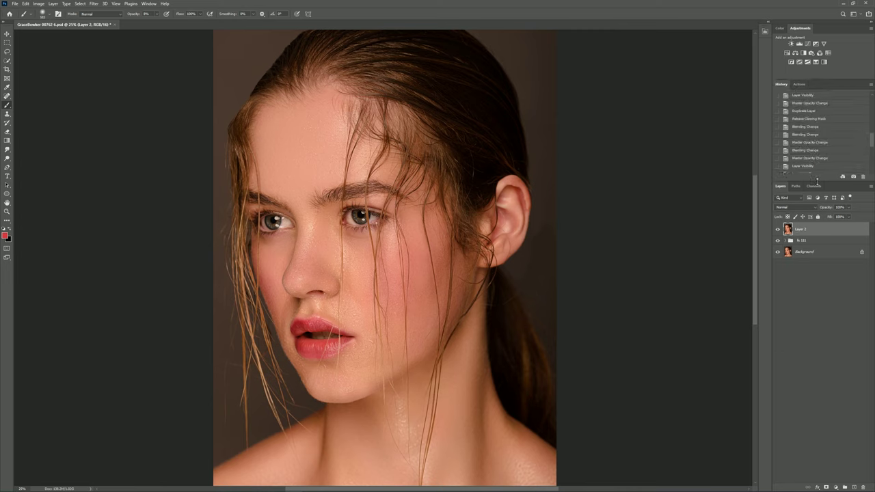
pyautogui.moveTo(871, 139); pyautogui.dragTo(871, 164)
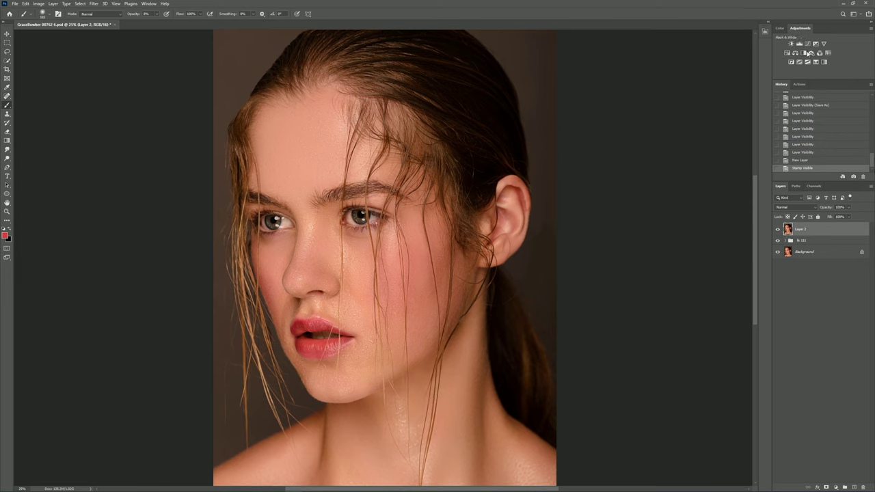
# Step: Add Black & White and S-curve Curves adjustments, group them as Group 1, and select Layer 2
pyautogui.click(804, 54)
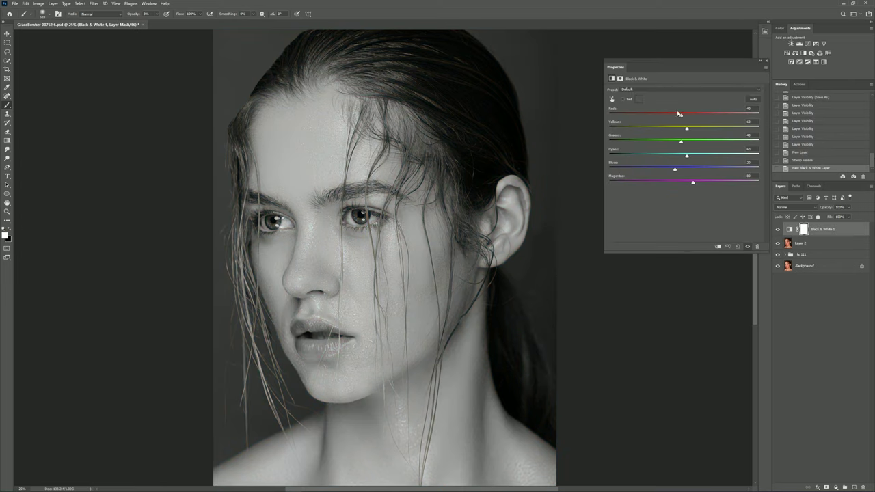
pyautogui.click(808, 44)
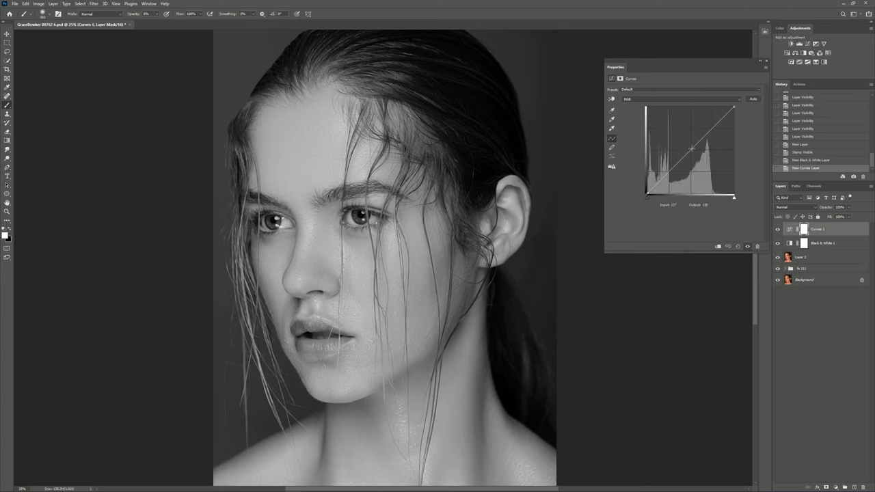
pyautogui.moveTo(691, 149); pyautogui.dragTo(696, 164)
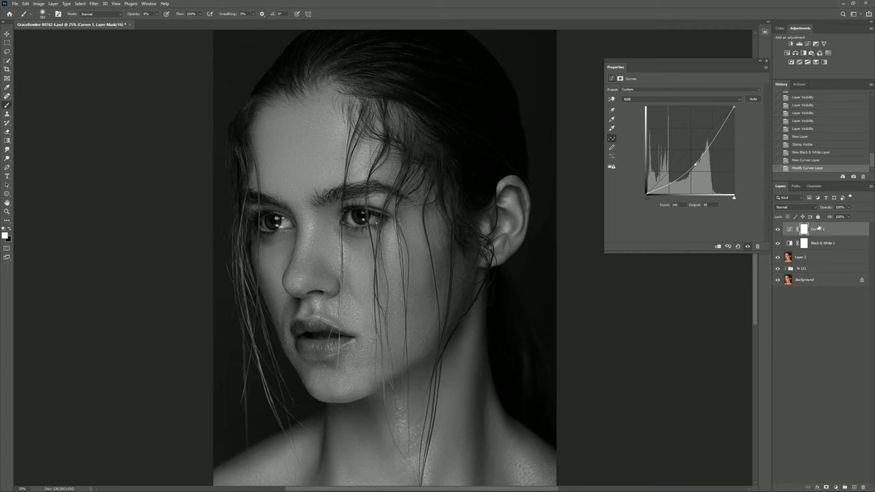
pyautogui.keyDown('shift'); pyautogui.click(838, 243); pyautogui.keyUp('shift')
pyautogui.hotkey('ctrl', 'g')
pyautogui.click(811, 239)
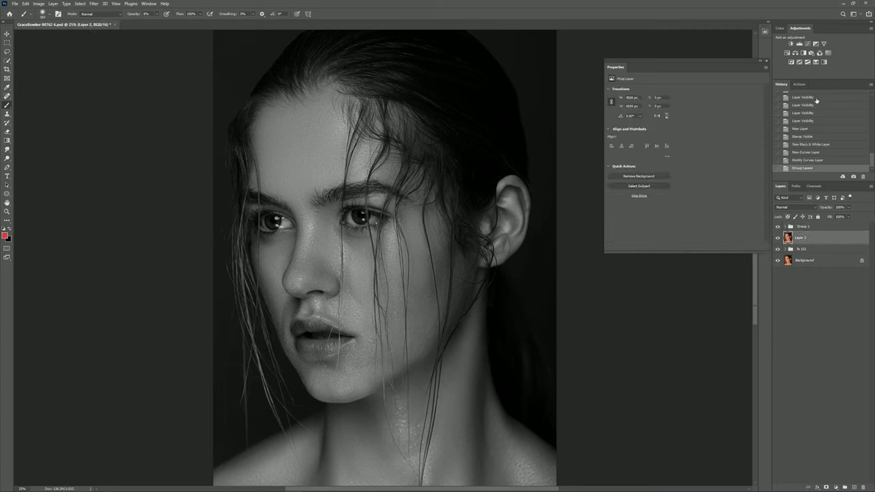
pyautogui.click(805, 84)
# Step: Run the 50% action for three 50% gray Soft Light layers and group them as d&b
pyautogui.hotkey('ctrl', 'shift', 'F2')
pyautogui.click(832, 177)
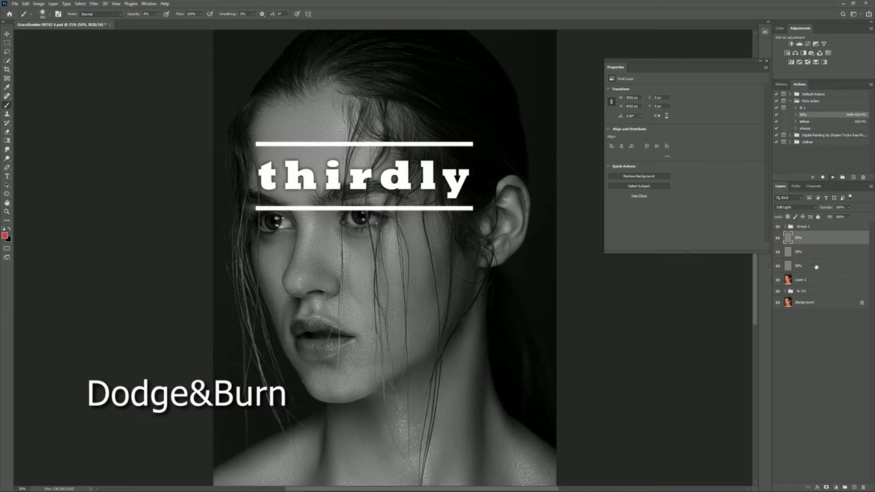
pyautogui.keyDown('shift'); pyautogui.click(816, 266); pyautogui.keyUp('shift')
pyautogui.hotkey('ctrl', 'g')
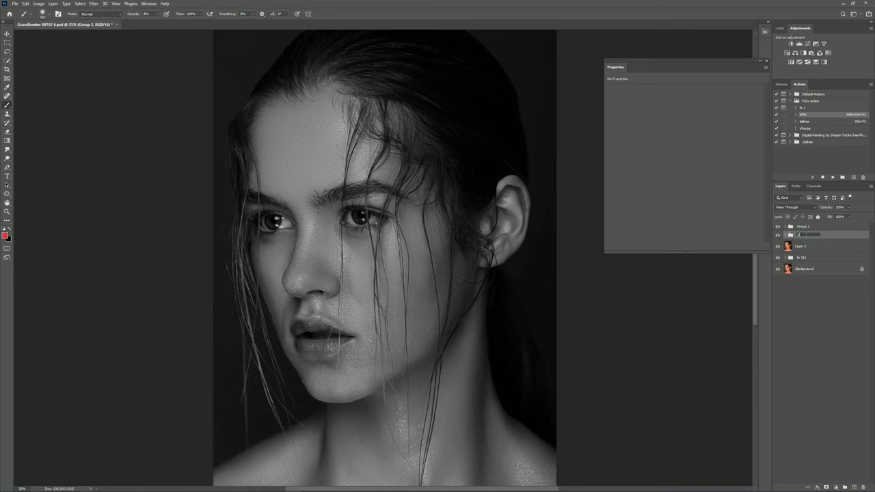
pyautogui.press('Return')
# Step: Rename Group 1 to bfcn, expand d&b to its top 50% layer, and choose the Dodge tool
pyautogui.click(806, 228)
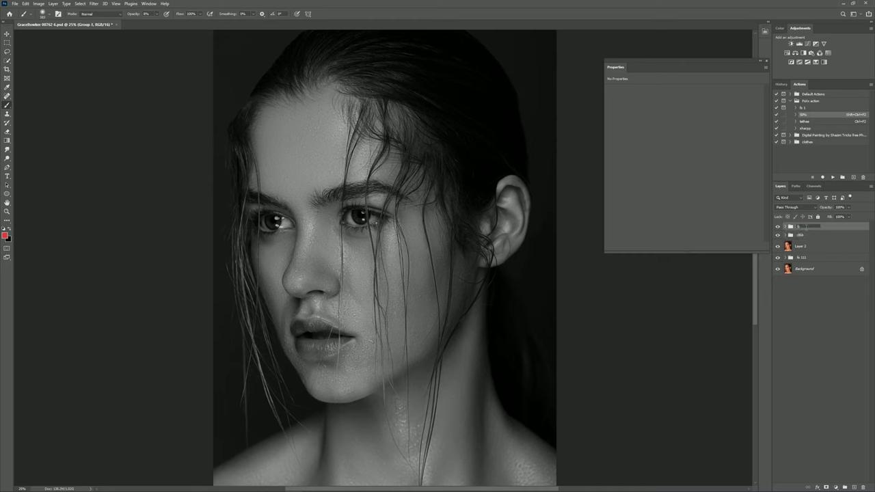
pyautogui.write('blur')
pyautogui.click(803, 235)
pyautogui.click(787, 235)
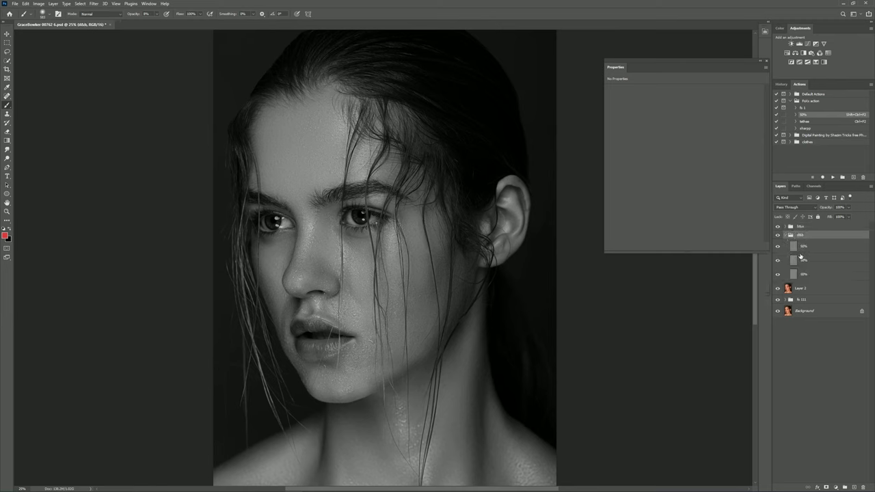
pyautogui.click(9, 160)
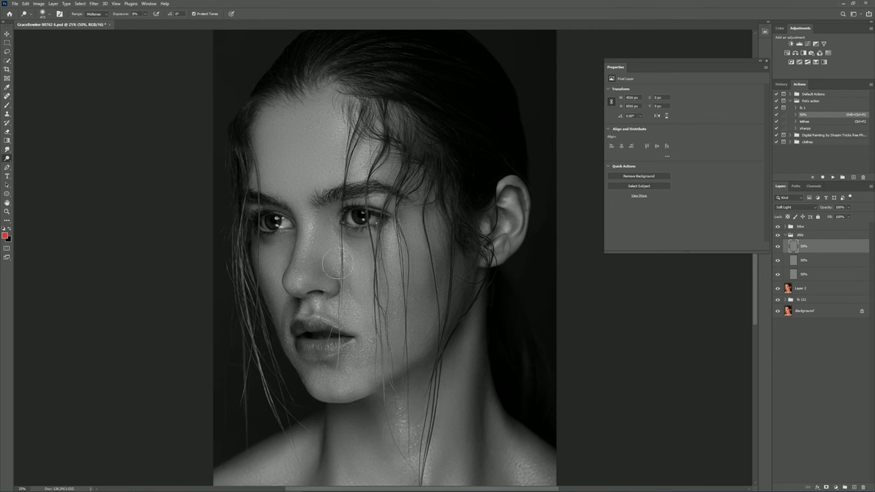
# Step: Hide the panels and zoom to 100% on the nose and lips
pyautogui.scroll(2, 309, 258)
pyautogui.press('Tab')
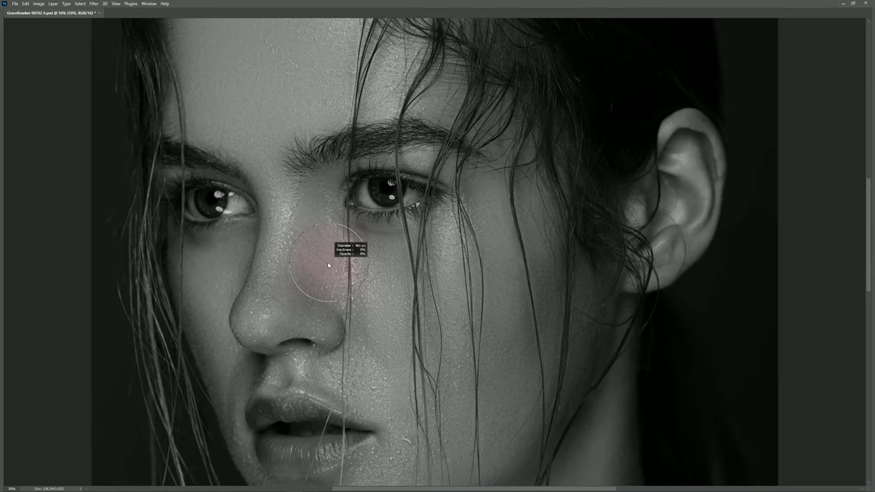
pyautogui.scroll(1, 308, 268)
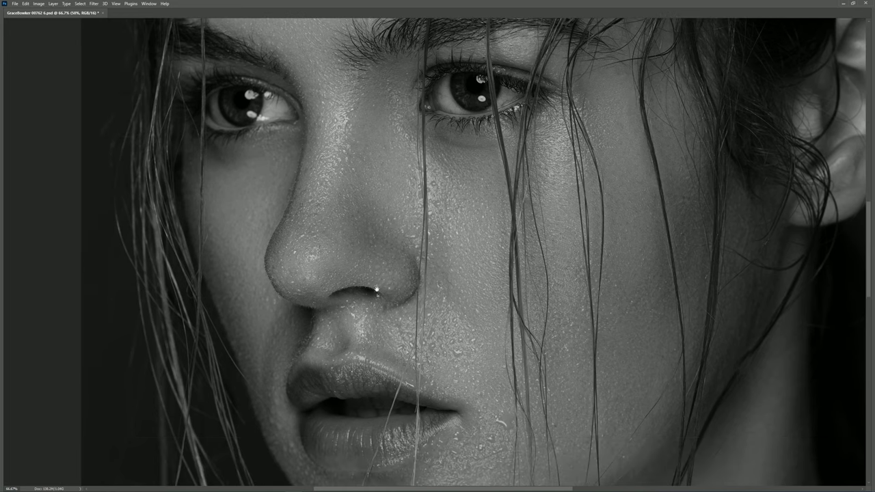
pyautogui.moveTo(306, 331); pyautogui.dragTo(327, 283)
pyautogui.scroll(1, 355, 362)
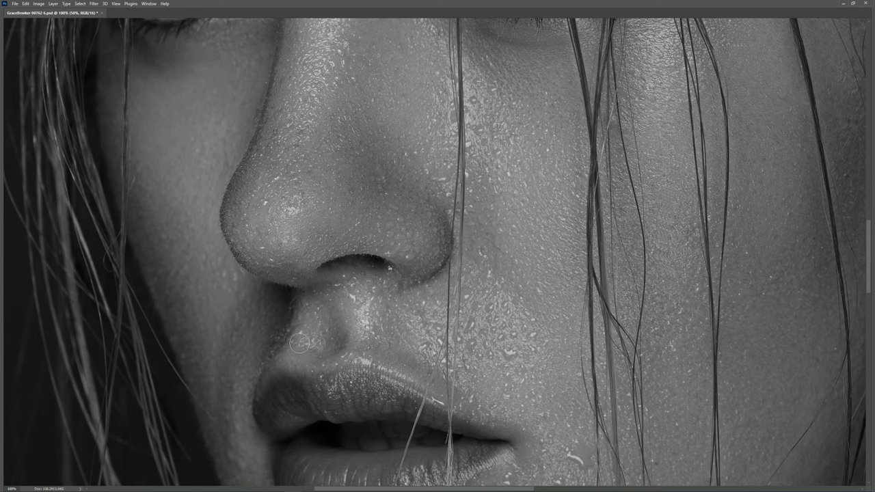
pyautogui.scroll(-2, 324, 330)
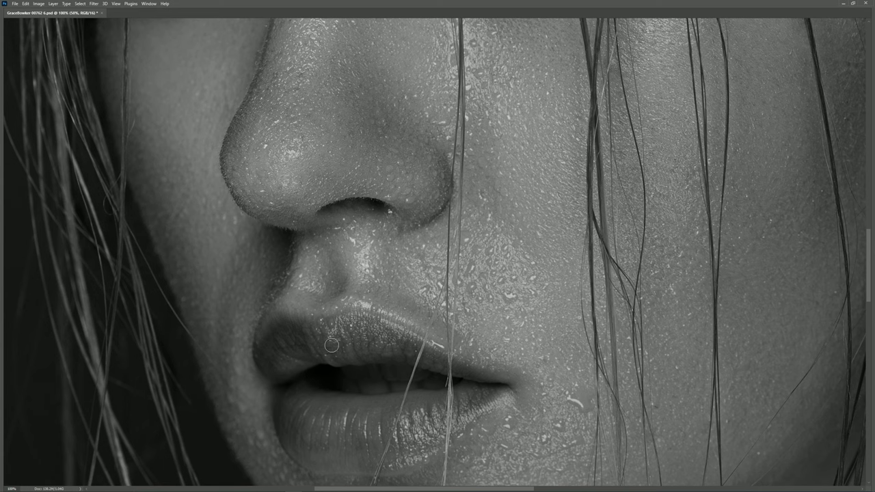
pyautogui.scroll(-3, 405, 340)
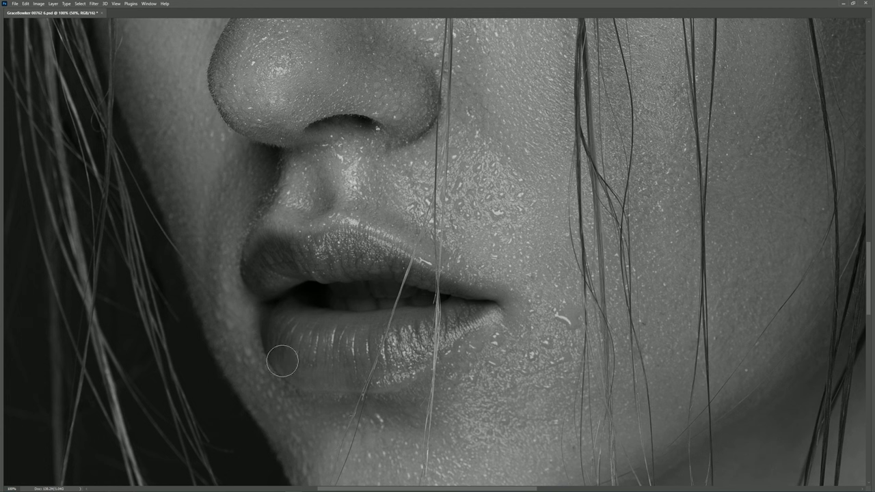
# Step: Shrink the Dodge brush for the lip, enlarge it slightly, zoom back out, and restore the panels
pyautogui.keyDown('alt'); pyautogui.rightClick(336, 345); pyautogui.keyUp('alt')
pyautogui.moveTo(336, 345); pyautogui.dragTo(331, 338)
pyautogui.keyDown('alt'); pyautogui.rightClick(357, 332); pyautogui.keyUp('alt')
pyautogui.press(']')
pyautogui.hotkey('ctrl', '-')
pyautogui.hotkey('ctrl', '-')
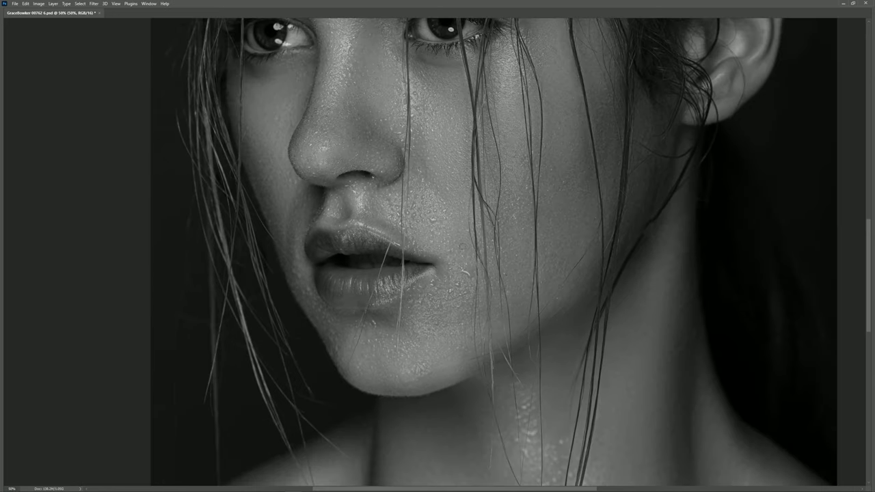
pyautogui.press('Tab')
pyautogui.keyDown('alt'); pyautogui.click(777, 246); pyautogui.keyUp('alt')
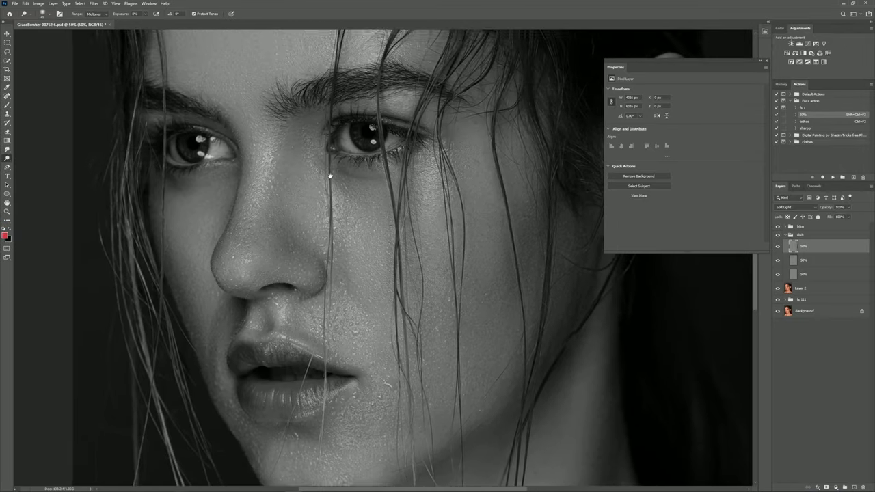
# Step: Resize the Dodge brush while working the cheek and forehead on the 50% gray layer
pyautogui.scroll(1, 205, 253)
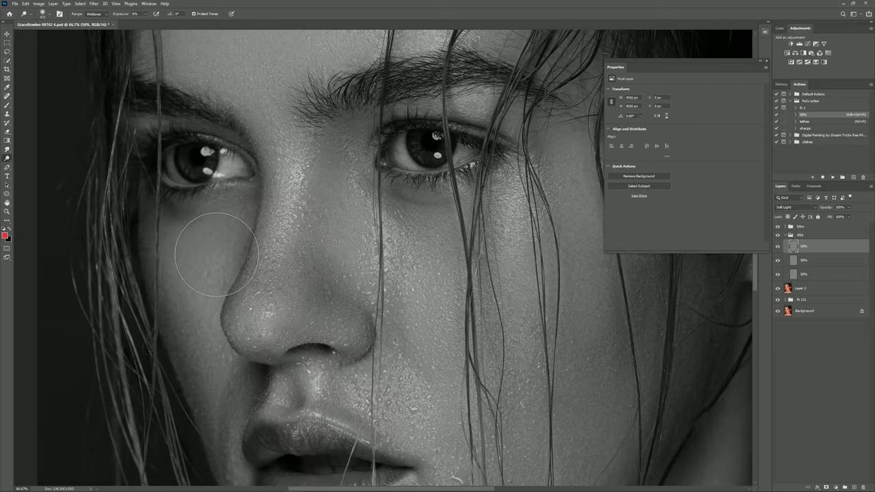
pyautogui.keyDown('alt'); pyautogui.rightClick(187, 305); pyautogui.keyUp('alt')
pyautogui.scroll(5, 304, 197)
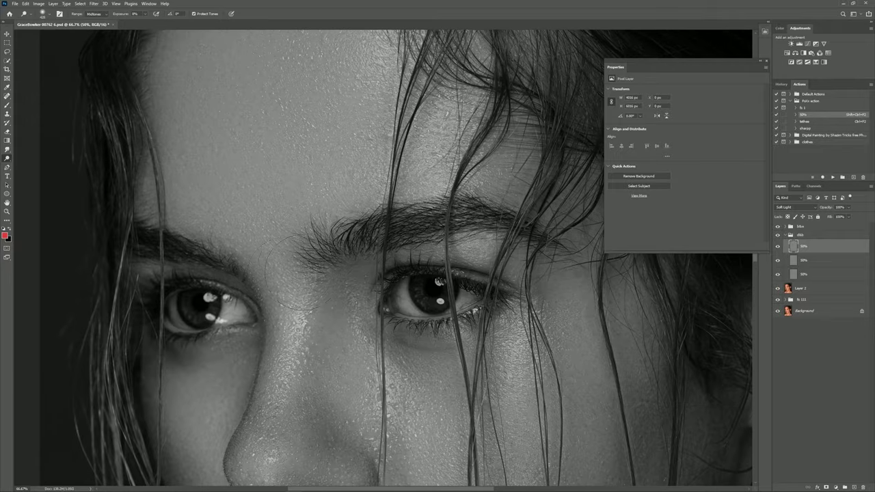
pyautogui.scroll(2, 283, 195)
pyautogui.keyDown('alt'); pyautogui.rightClick(289, 195); pyautogui.keyUp('alt')
pyautogui.scroll(2, 290, 196)
pyautogui.keyDown('alt'); pyautogui.rightClick(298, 226); pyautogui.keyUp('alt')
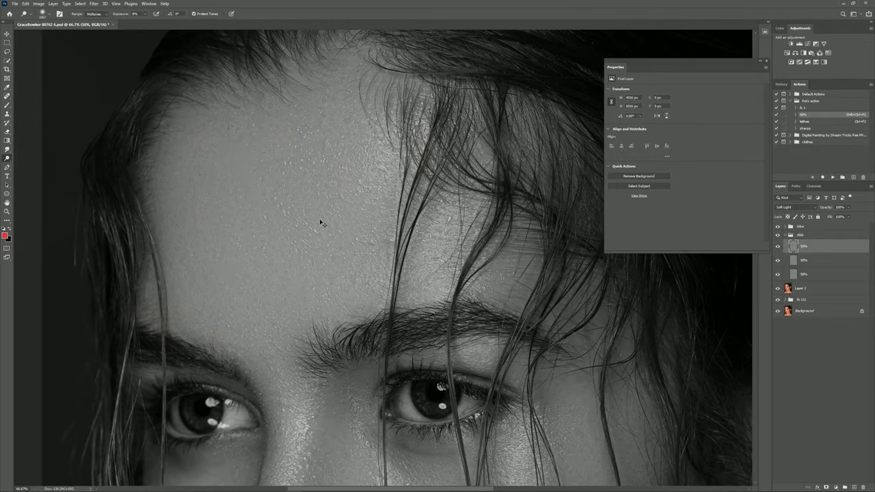
pyautogui.scroll(-2, 322, 223)
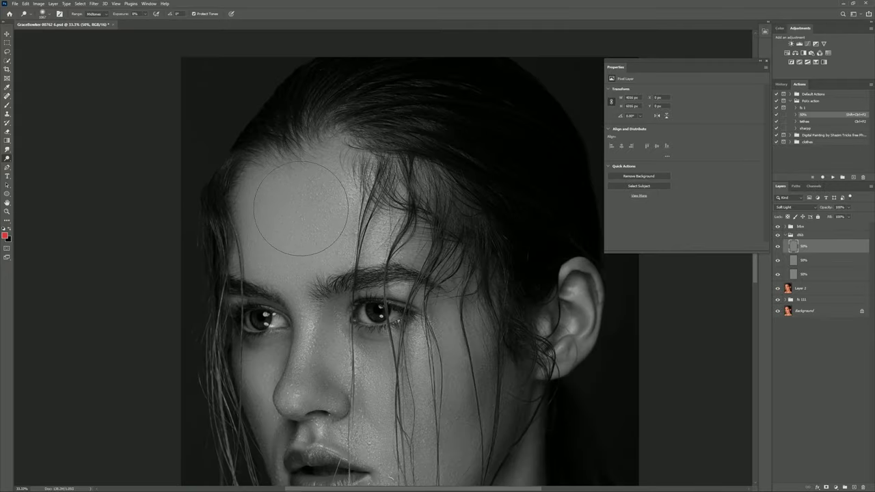
# Step: Switch to the Burn tool, hide the panels, and burn with a small brush
pyautogui.rightClick(8, 159)
pyautogui.click(26, 165)
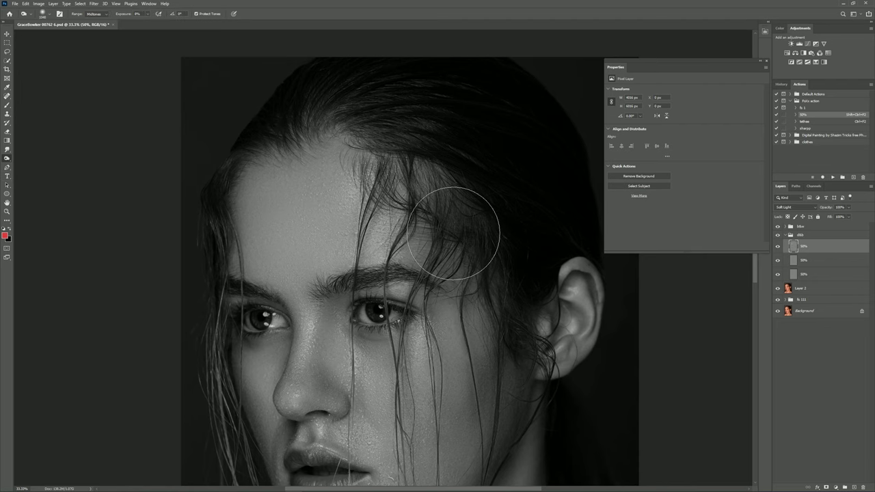
pyautogui.press('Tab')
pyautogui.press('[')
pyautogui.press('[')
pyautogui.press('[')
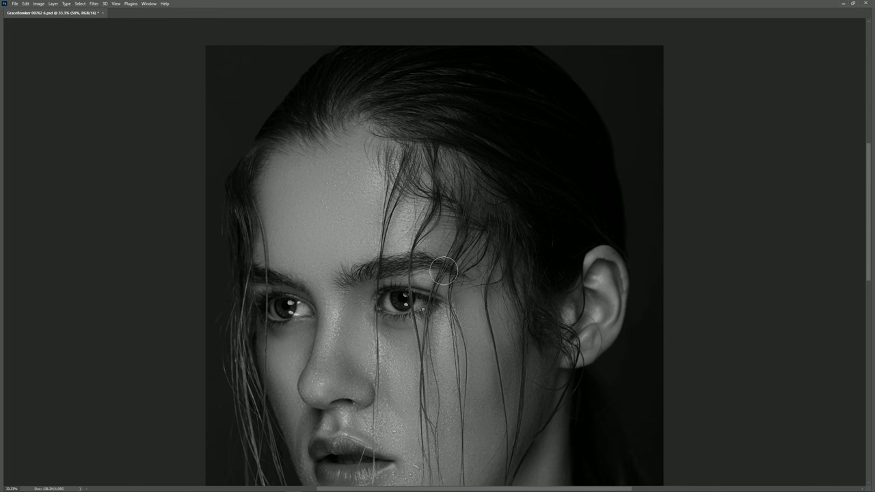
pyautogui.moveTo(270, 281); pyautogui.dragTo(253, 209)
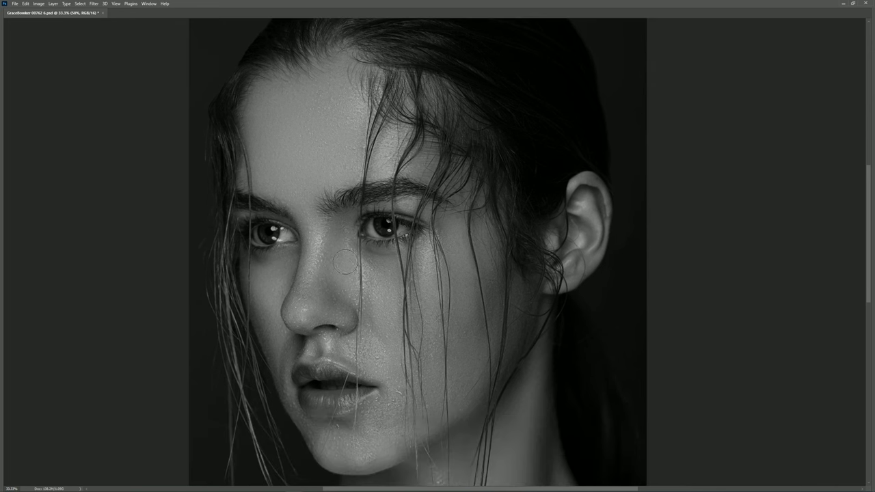
pyautogui.scroll(1, 302, 274)
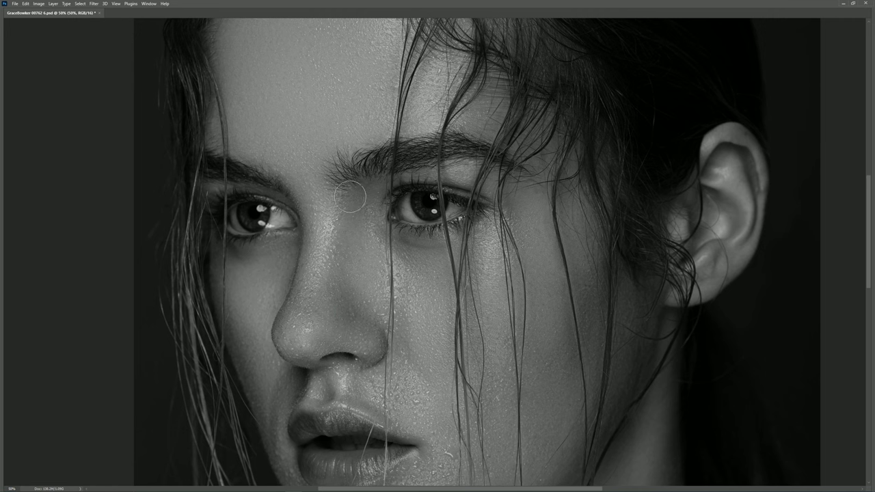
pyautogui.press('Tab')
pyautogui.scroll(-1, 391, 290)
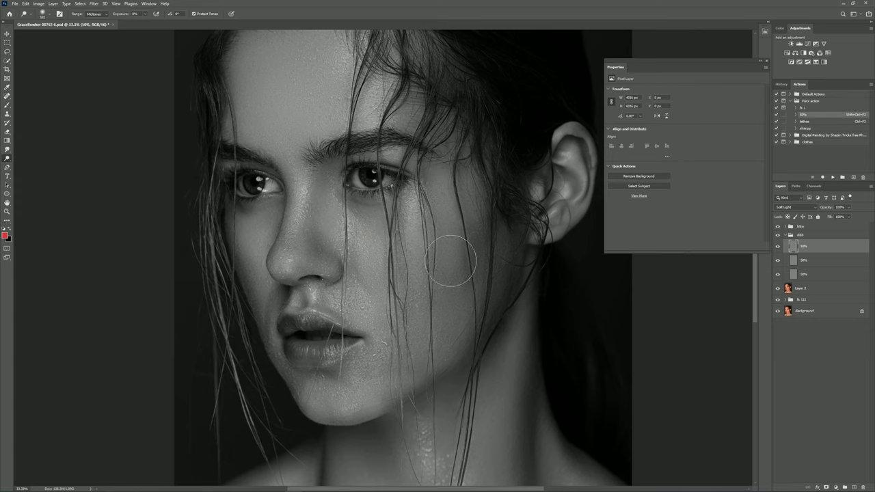
# Step: Burn the cheek with a brush around 45 px, reframe the face, then solo the 50% gray layer
pyautogui.press(']')
pyautogui.scroll(-2, 458, 301)
pyautogui.moveTo(504, 283); pyautogui.dragTo(489, 284)
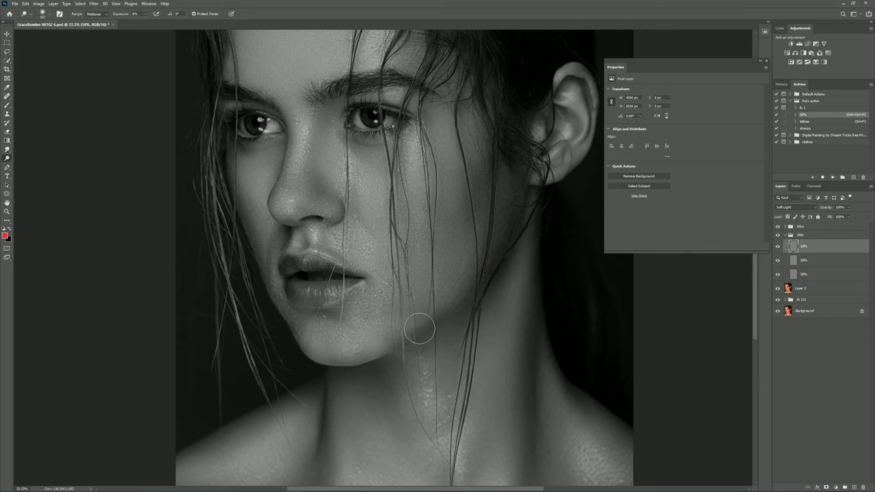
pyautogui.scroll(1, 329, 343)
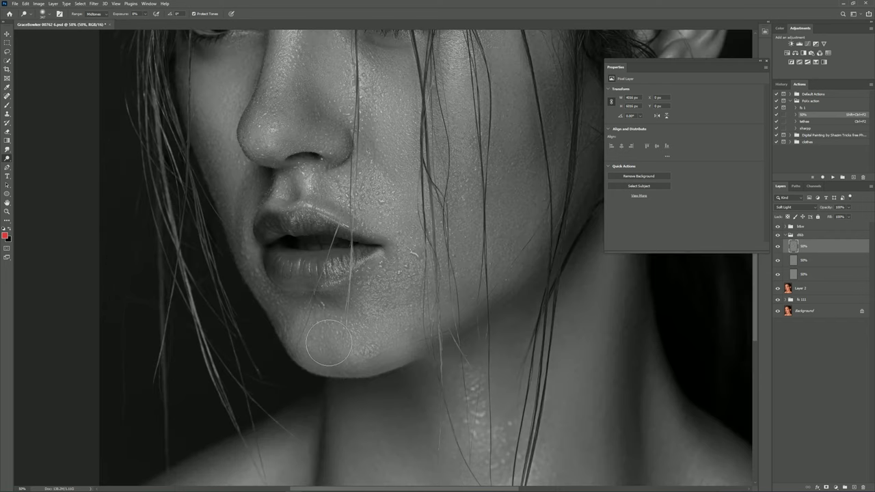
pyautogui.press('[')
pyautogui.press('[')
pyautogui.press('[')
pyautogui.scroll(-1, 339, 303)
pyautogui.moveTo(449, 354); pyautogui.dragTo(433, 312)
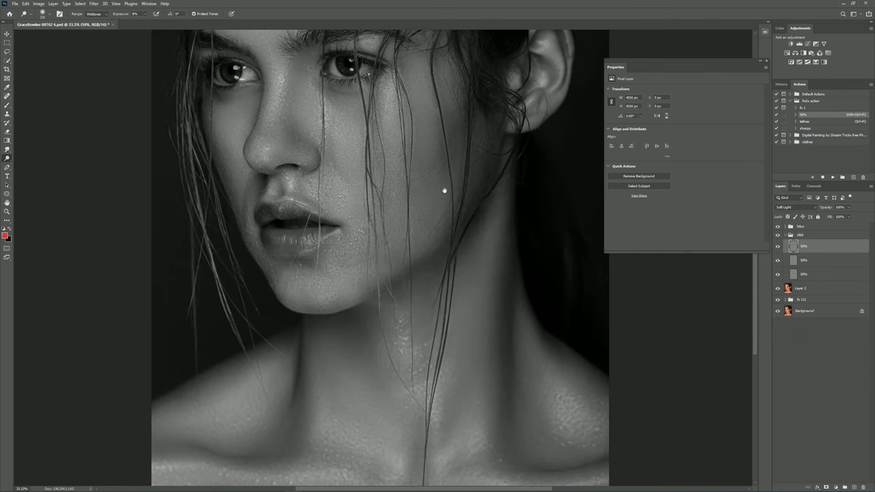
pyautogui.moveTo(445, 190); pyautogui.dragTo(444, 258)
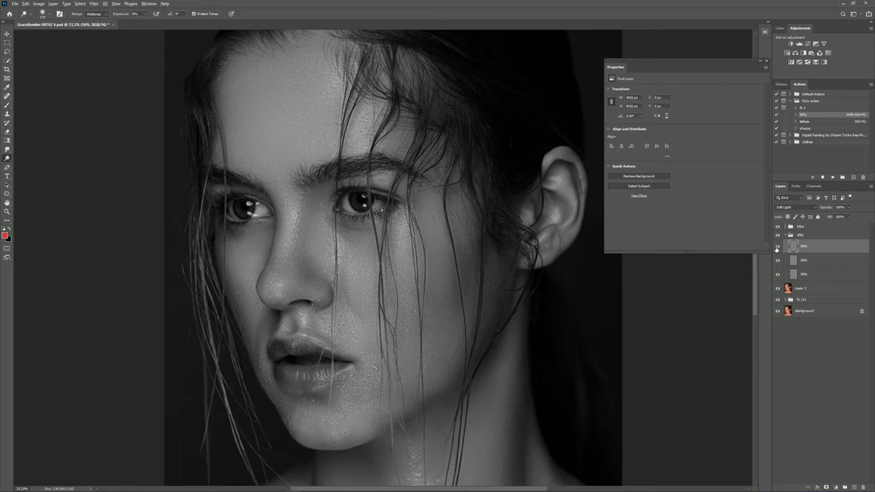
pyautogui.keyDown('alt'); pyautogui.click(778, 248); pyautogui.keyUp('alt')
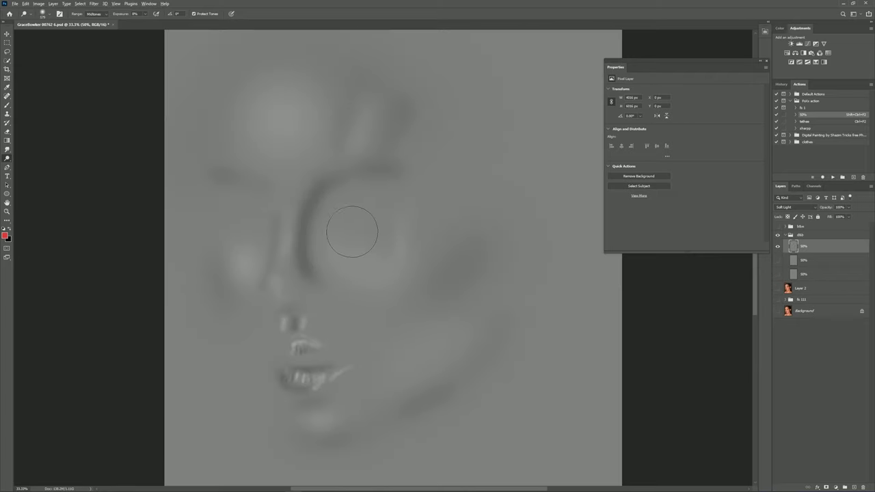
# Step: Restore all layers, hide the black-and-white group, and toggle the d&b group off and on
pyautogui.scroll(-2, 347, 228)
pyautogui.scroll(1, 407, 263)
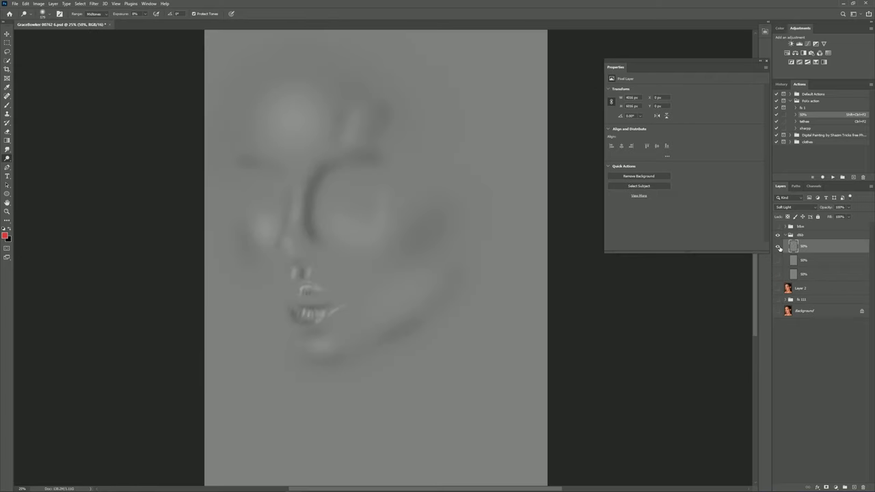
pyautogui.keyDown('alt'); pyautogui.click(778, 248); pyautogui.keyUp('alt')
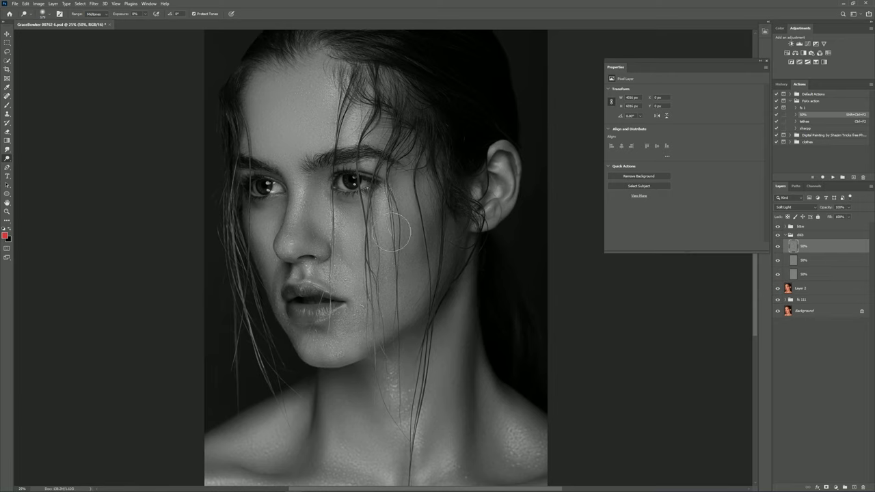
pyautogui.scroll(-1, 414, 254)
pyautogui.click(778, 227)
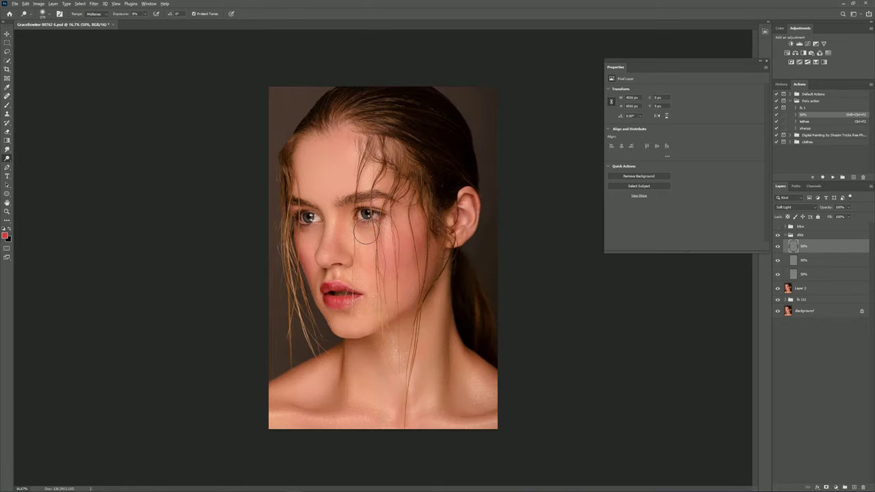
pyautogui.scroll(1, 392, 270)
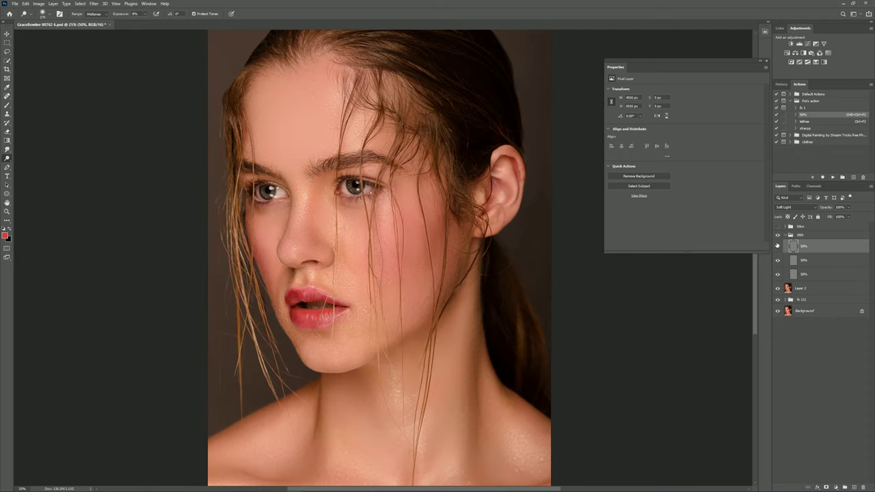
pyautogui.click(777, 235)
pyautogui.click(777, 235)
pyautogui.scroll(-1, 381, 275)
pyautogui.scroll(1, 381, 274)
# Step: Resize the brush for the neck and shoulders, frame the chin, and select the second 50% gray layer
pyautogui.scroll(-1, 381, 274)
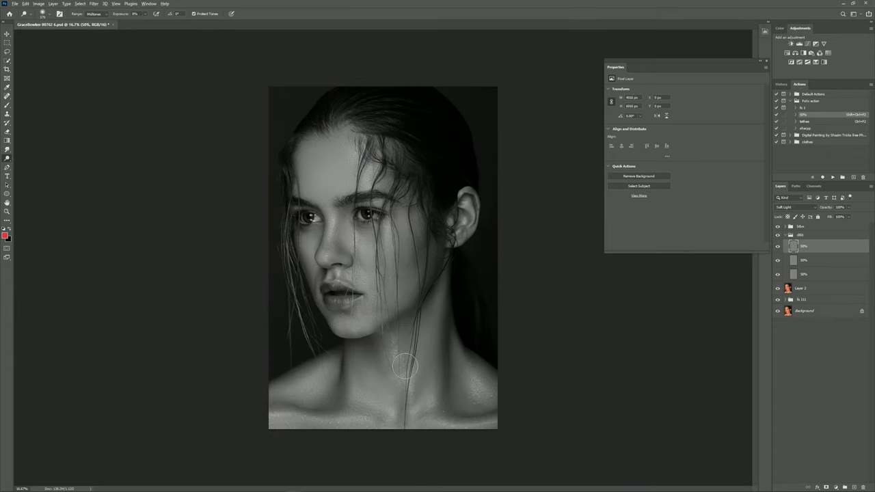
pyautogui.scroll(1, 430, 352)
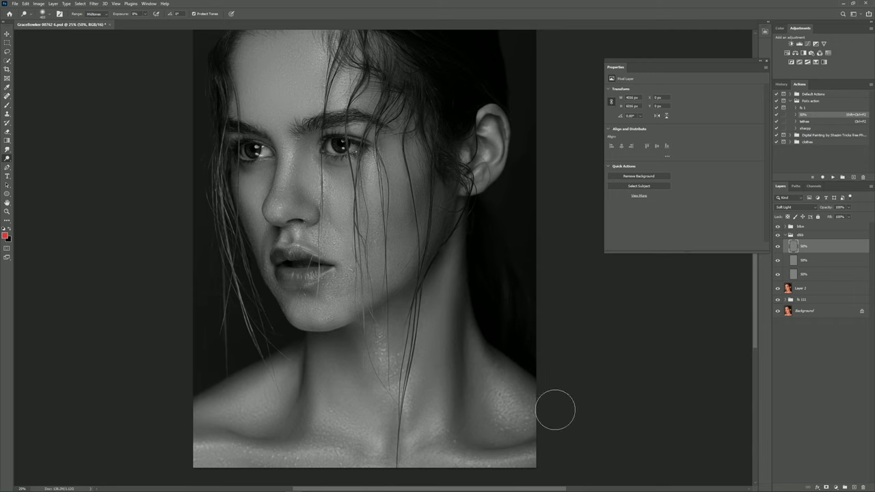
pyautogui.moveTo(527, 433); pyautogui.dragTo(524, 440)
pyautogui.moveTo(231, 413); pyautogui.dragTo(263, 396)
pyautogui.moveTo(370, 340)
pyautogui.mouseDown()
pyautogui.moveTo(402, 391)
pyautogui.moveTo(393, 382)
pyautogui.mouseUp()
pyautogui.moveTo(389, 217); pyautogui.dragTo(383, 298)
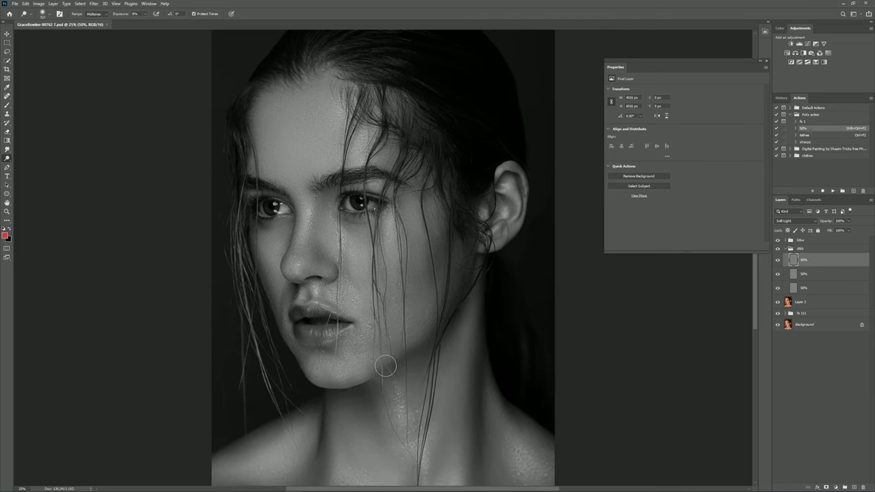
pyautogui.scroll(1, 369, 352)
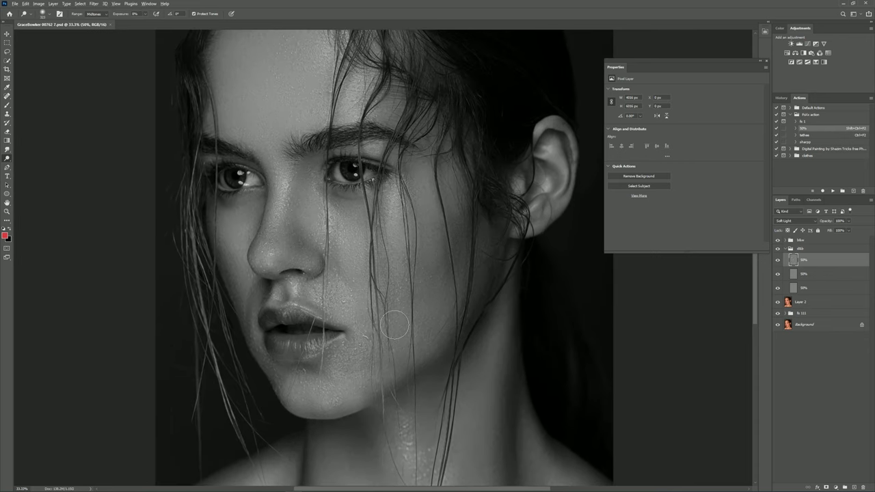
pyautogui.click(823, 277)
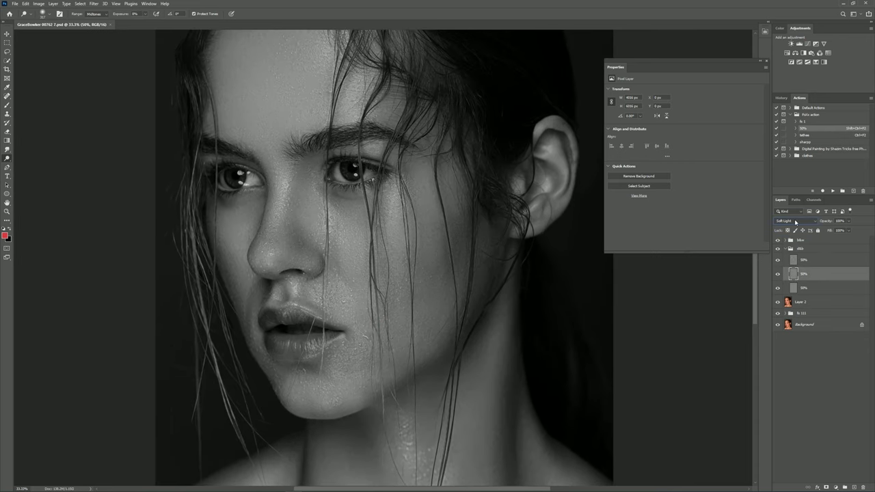
# Step: Set the second 50% gray layer to Overlay blending and toggle the panels while inspecting
pyautogui.click(798, 222)
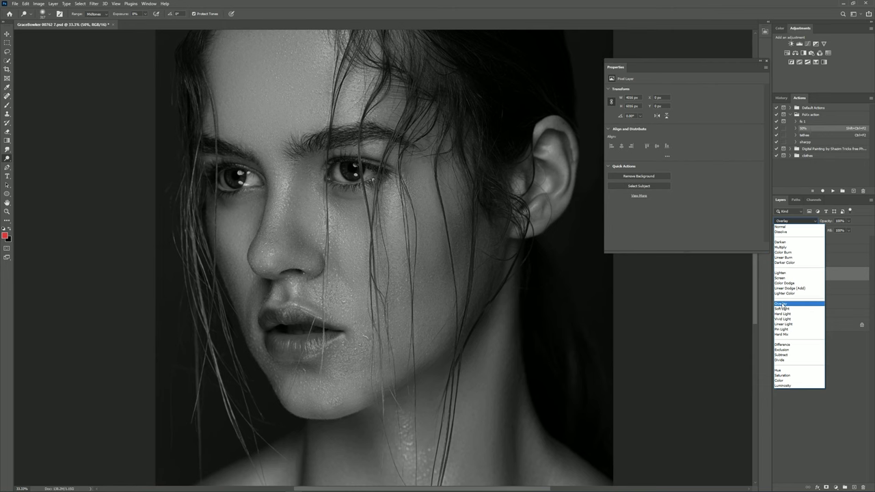
pyautogui.press('Escape')
pyautogui.press('Tab')
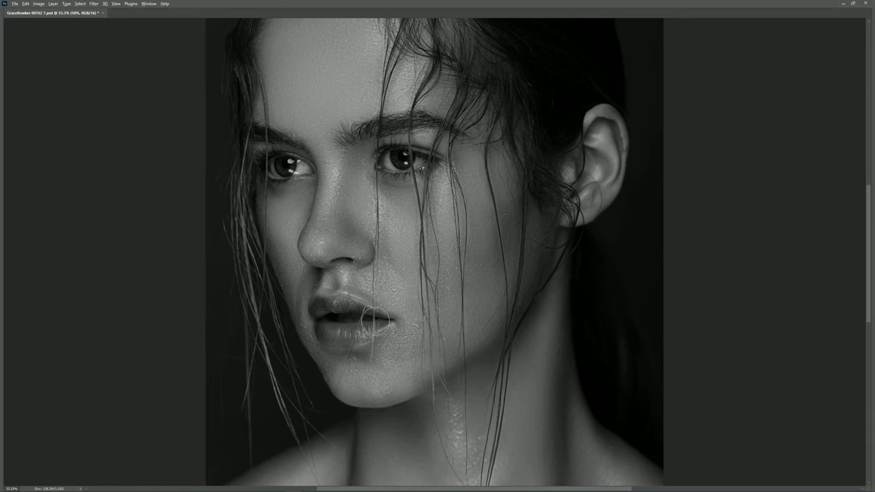
pyautogui.scroll(1, 360, 250)
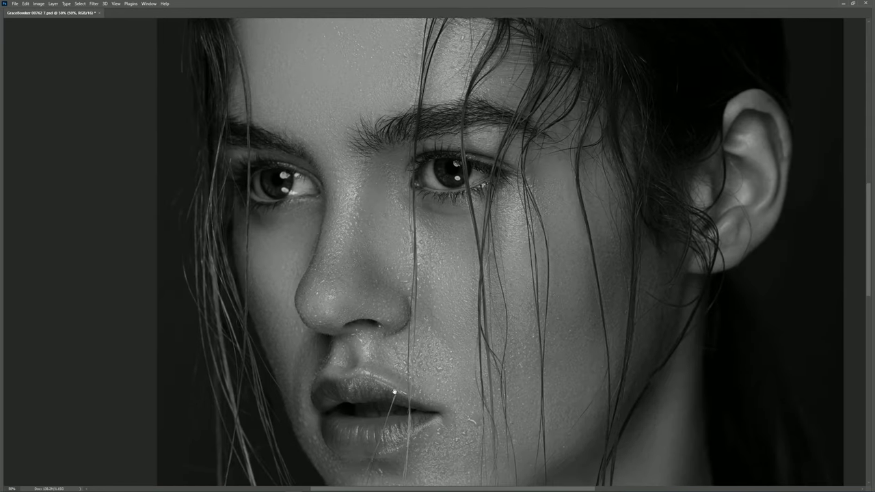
pyautogui.scroll(-2, 410, 250)
pyautogui.scroll(-2, 442, 249)
pyautogui.press('Tab')
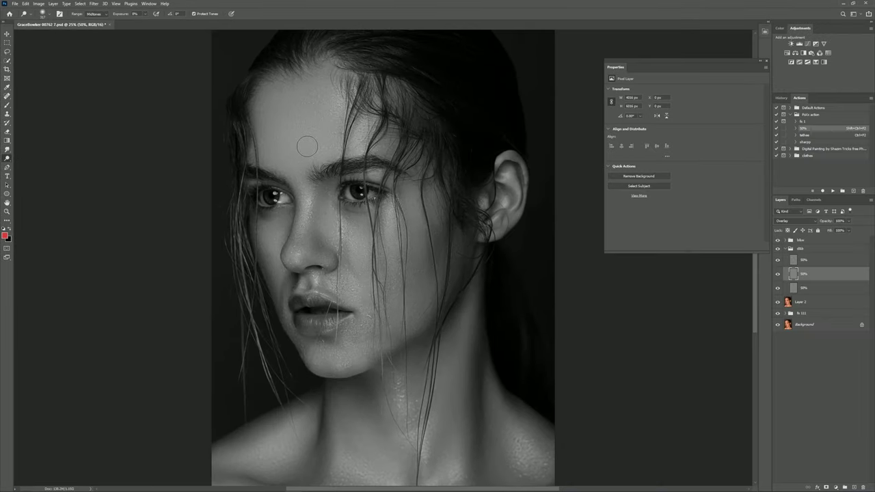
# Step: Enlarge the brush to about 115 px and zoom around the lips
pyautogui.moveTo(307, 146); pyautogui.dragTo(304, 131)
pyautogui.scroll(1, 332, 342)
pyautogui.scroll(1, 331, 342)
pyautogui.scroll(1, 331, 341)
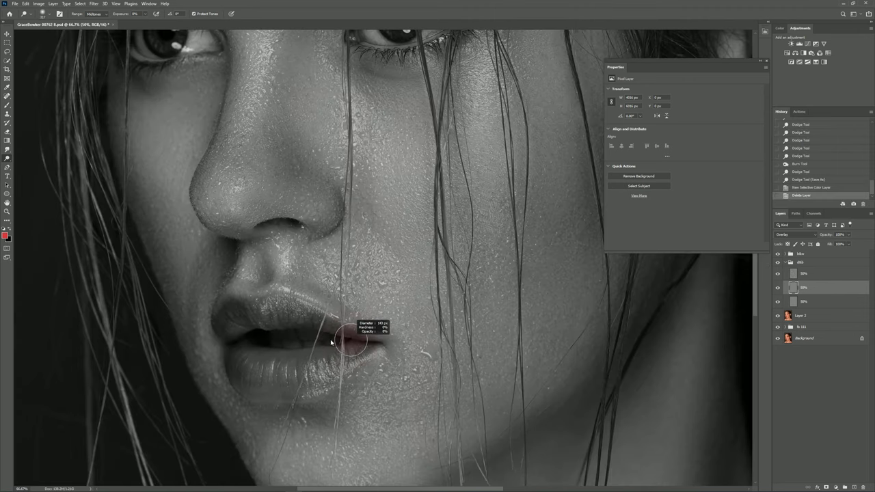
pyautogui.scroll(-1, 321, 311)
pyautogui.scroll(-2, 325, 311)
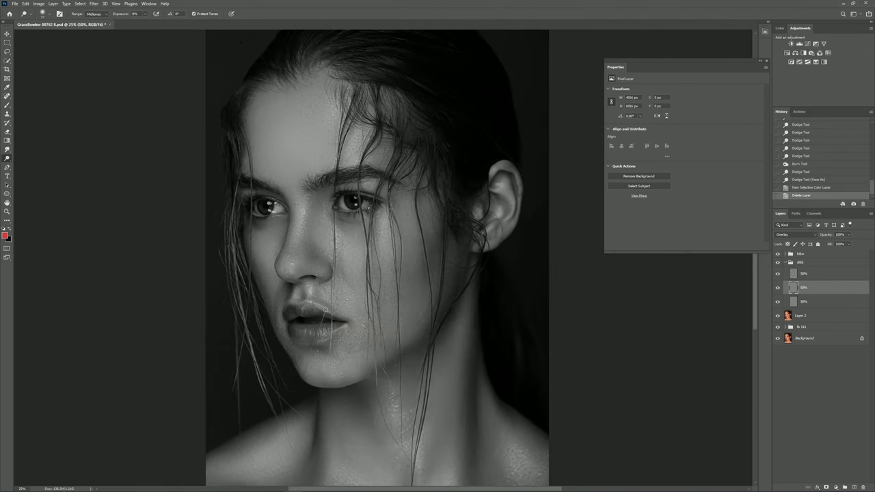
pyautogui.click(149, 4)
pyautogui.moveTo(154, 11)
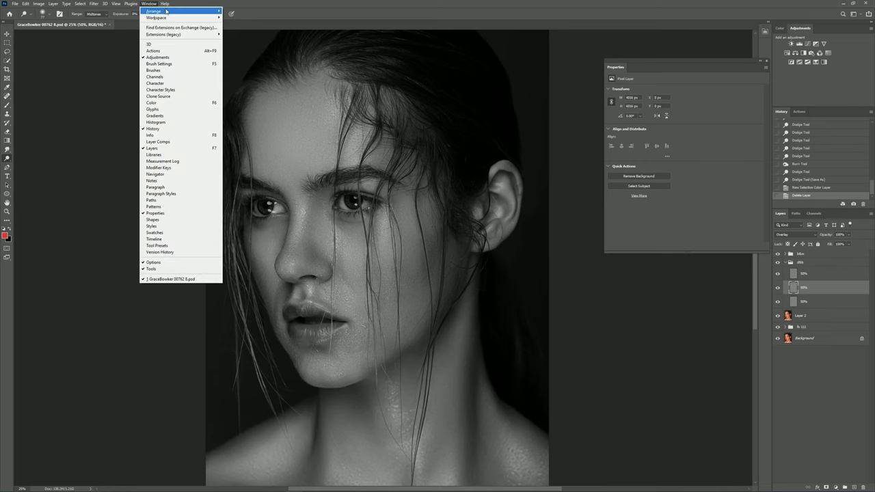
# Step: Open a second portrait window, tile both vertically, close Properties, and dodge one more spot
pyautogui.click(255, 140)
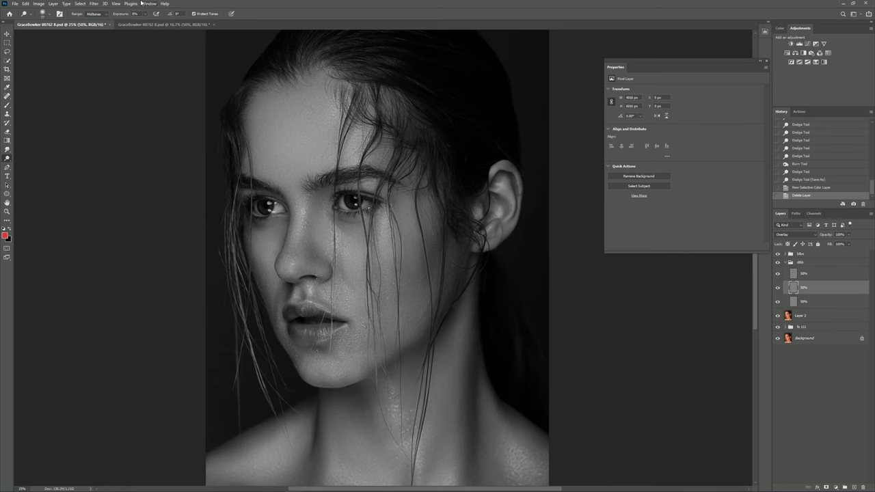
pyautogui.click(149, 3)
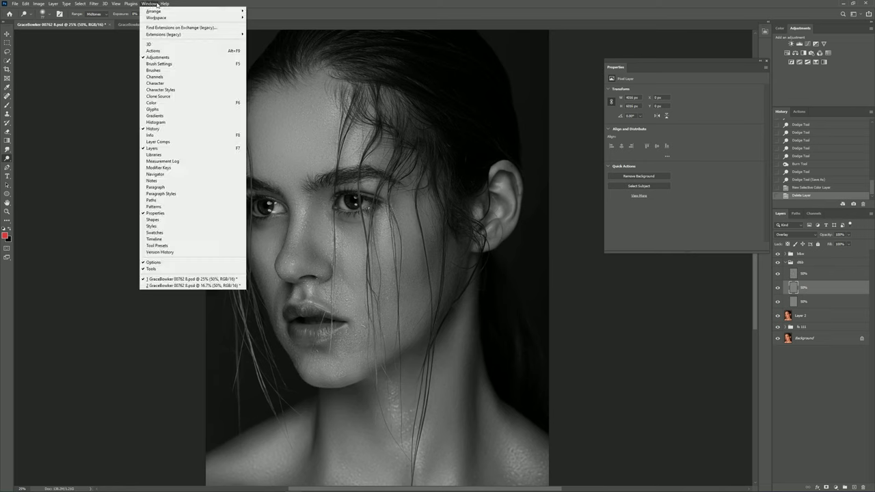
pyautogui.click(274, 31)
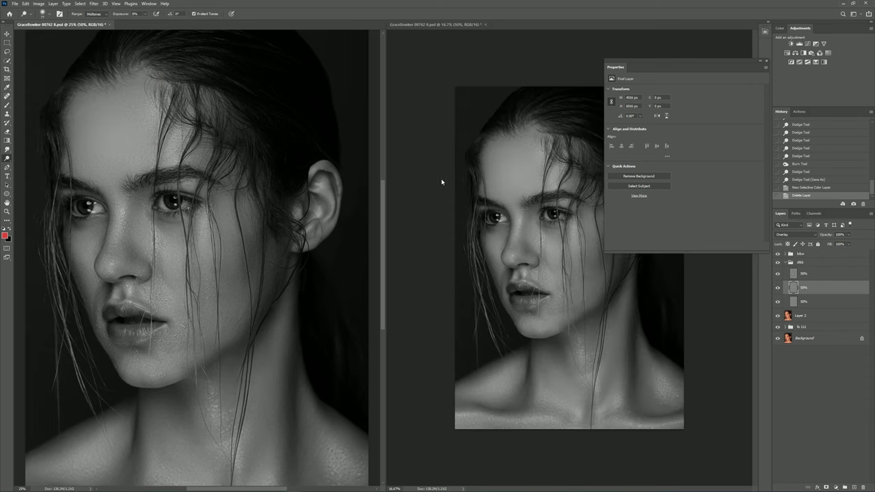
pyautogui.click(766, 62)
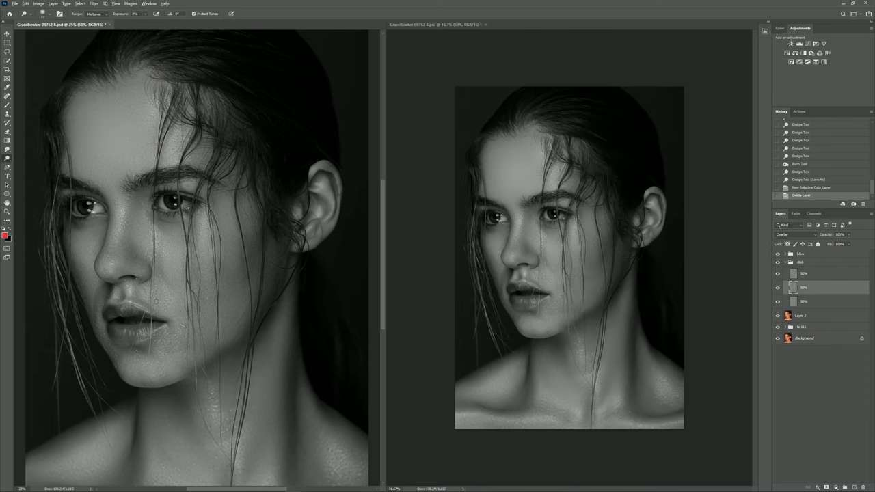
pyautogui.click(234, 143)
pyautogui.hotkey('ctrl', '+')
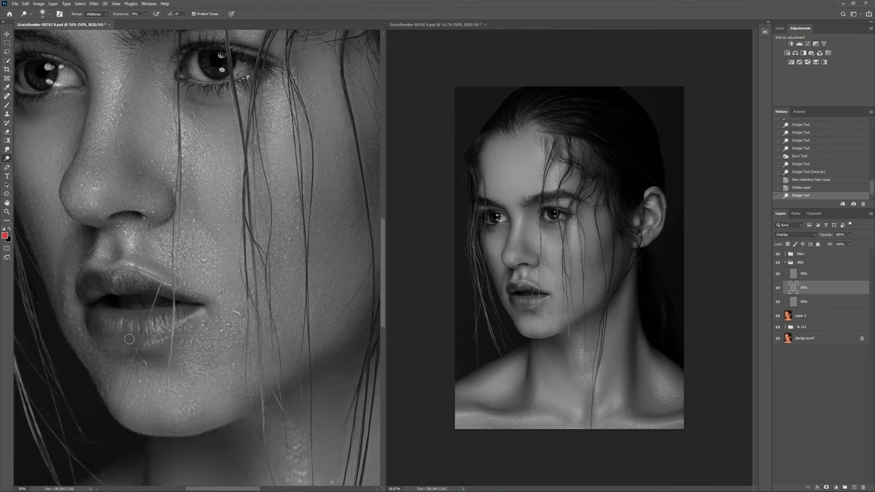
# Step: Zoom the left window to 200% on the nose and lips, hiding panels for wider views
pyautogui.moveTo(130, 339); pyautogui.dragTo(253, 258)
pyautogui.hotkey('ctrl', '+')
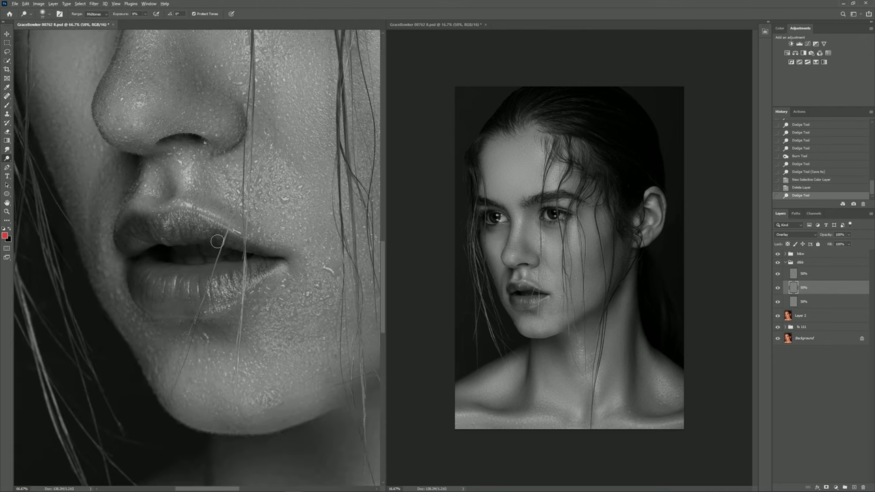
pyautogui.hotkey('ctrl', '+')
pyautogui.hotkey('ctrl', '+')
pyautogui.press('Tab')
pyautogui.moveTo(301, 246); pyautogui.dragTo(321, 281)
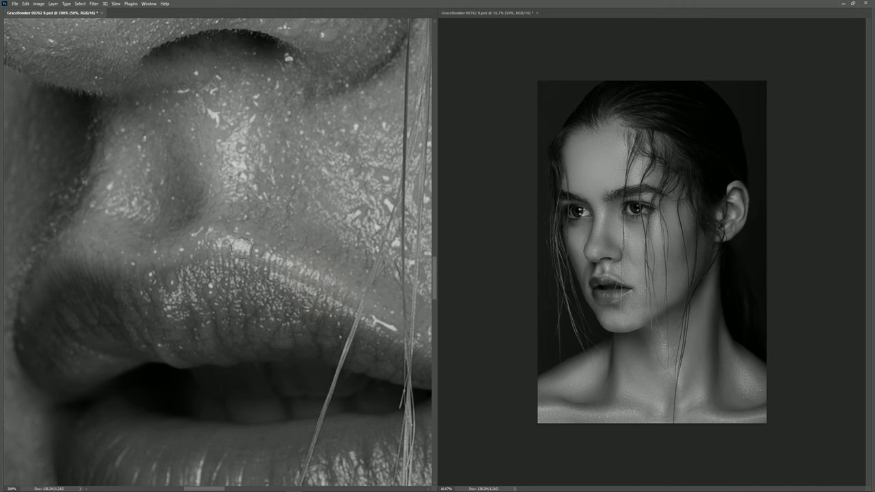
pyautogui.moveTo(263, 275); pyautogui.dragTo(250, 264)
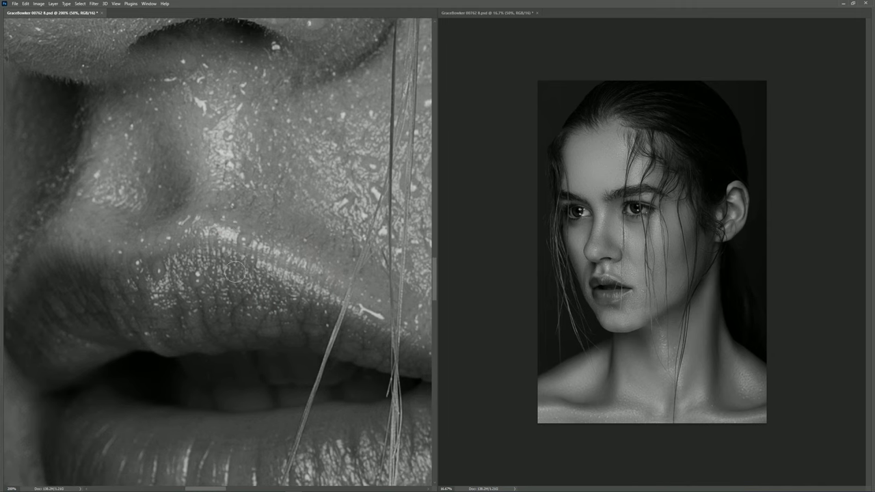
# Step: Shrink the dodge/burn brush with [ and ] for detailed lip work
pyautogui.press('[')
pyautogui.moveTo(193, 222); pyautogui.dragTo(211, 268)
pyautogui.press(']')
pyautogui.press(']')
pyautogui.press(']')
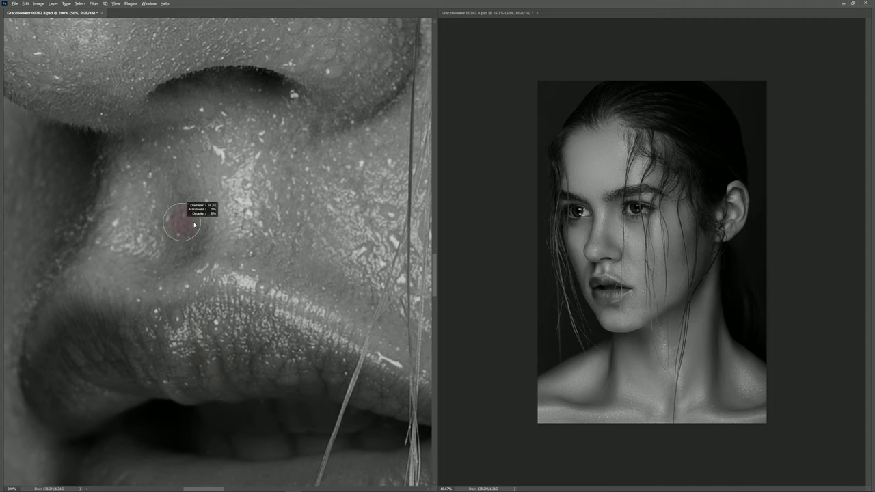
pyautogui.press('[')
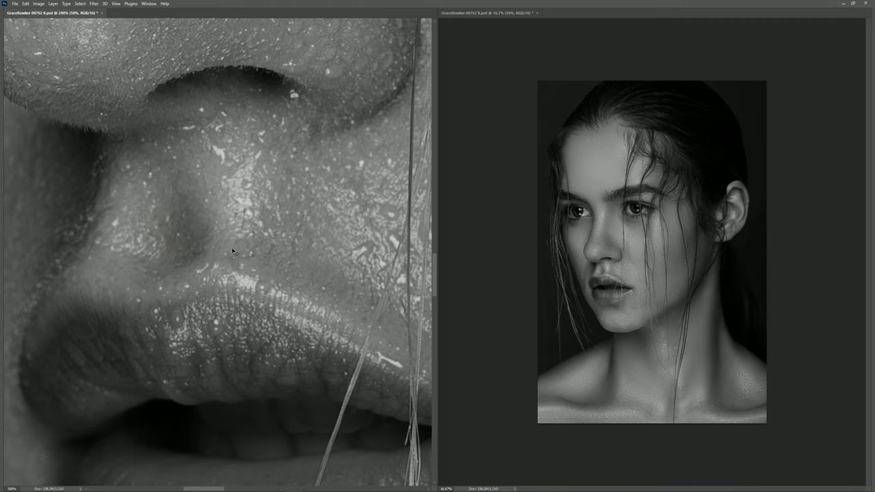
pyautogui.scroll(-5, 202, 298)
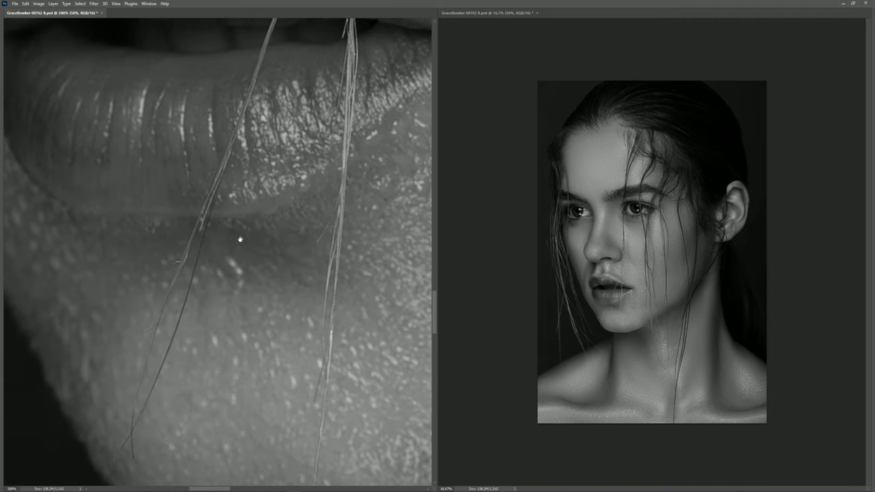
pyautogui.scroll(2, 238, 235)
pyautogui.press('[')
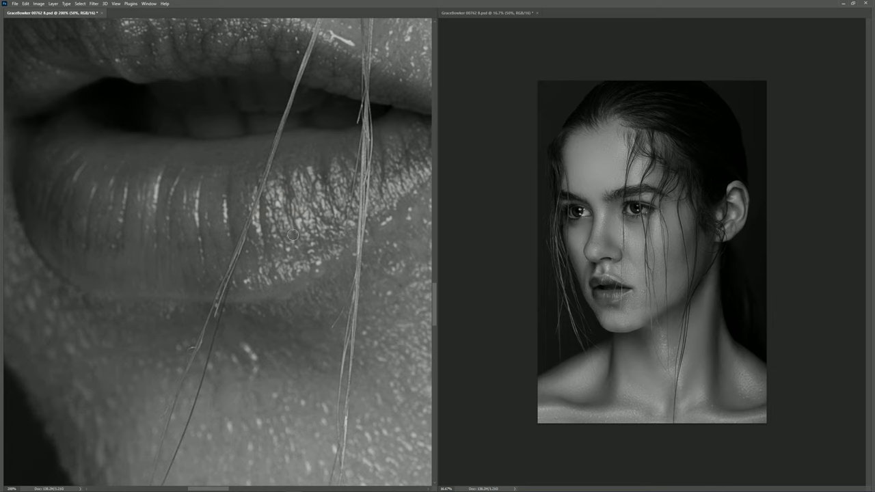
pyautogui.scroll(2, 286, 272)
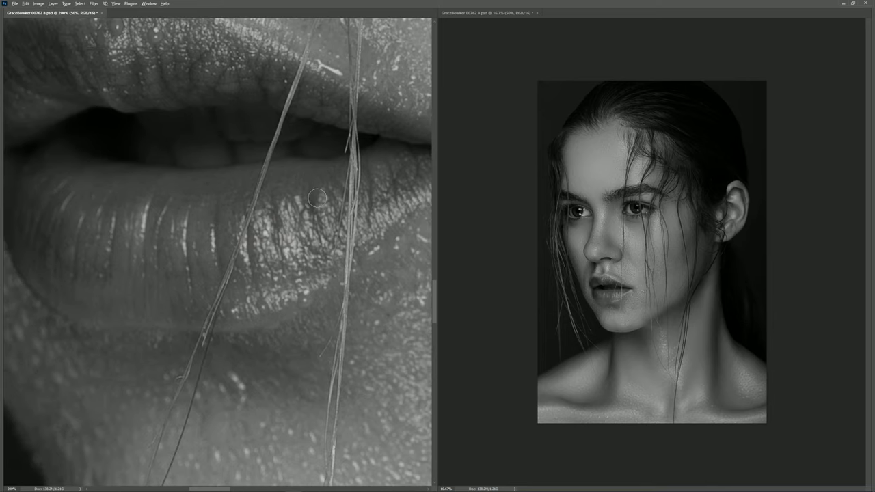
# Step: Brighten highlights across the lower lip and mouth corner, enlarging the brush for broader strokes
pyautogui.moveTo(335, 222); pyautogui.dragTo(284, 275)
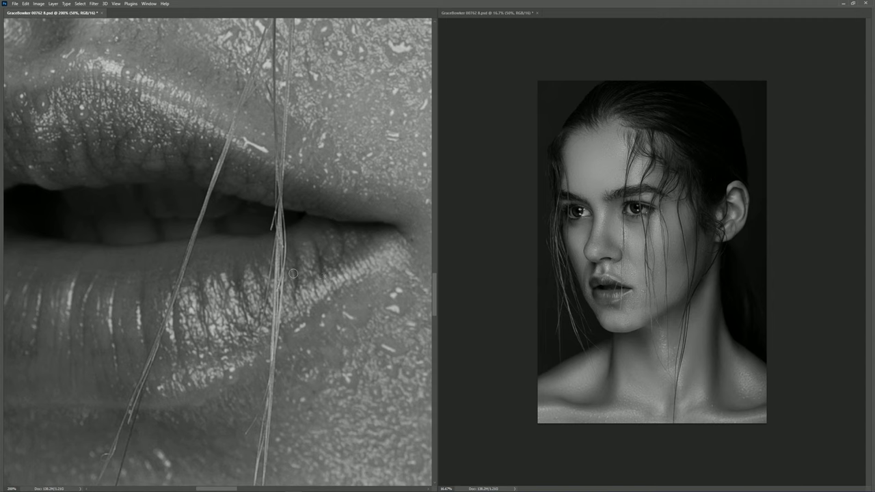
pyautogui.moveTo(245, 303); pyautogui.dragTo(334, 235)
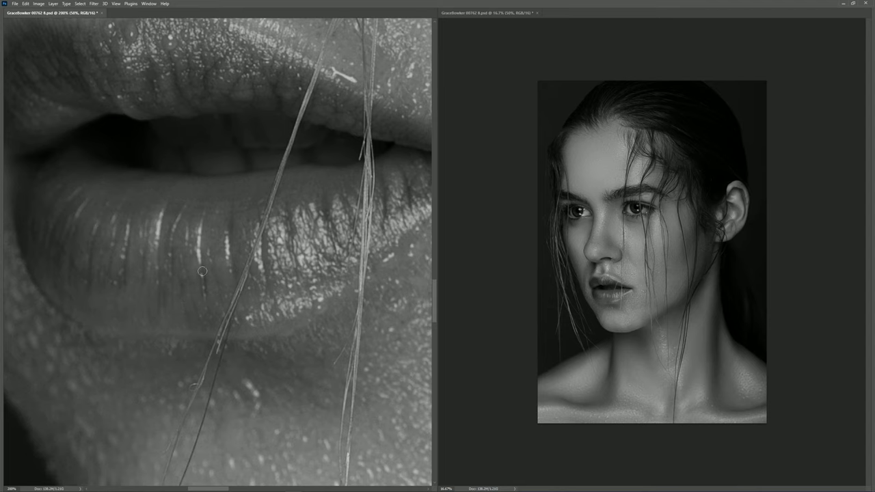
pyautogui.moveTo(118, 251); pyautogui.dragTo(137, 257)
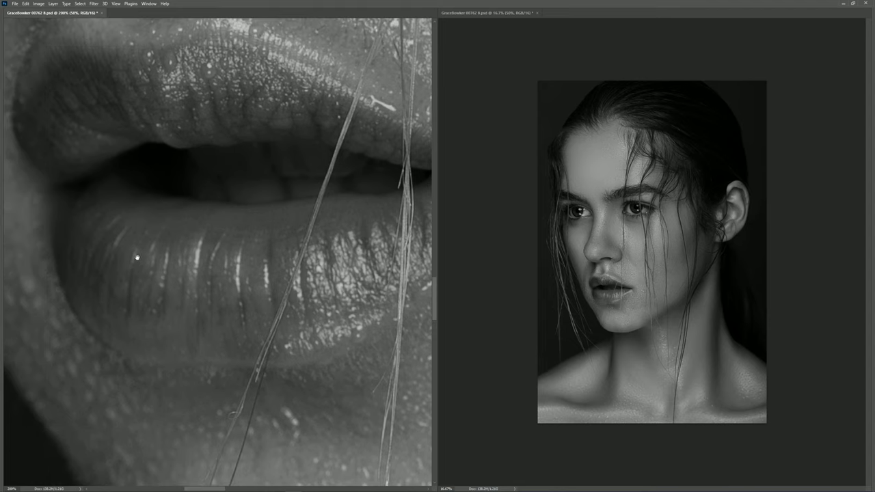
pyautogui.press(']')
pyautogui.press(']')
pyautogui.press(']')
pyautogui.scroll(2, 194, 295)
# Step: Zoom out and pan to bring the eyes and brows into view
pyautogui.scroll(3, 141, 269)
pyautogui.keyDown('alt'); pyautogui.scroll(-2, 180, 264); pyautogui.keyUp('alt')
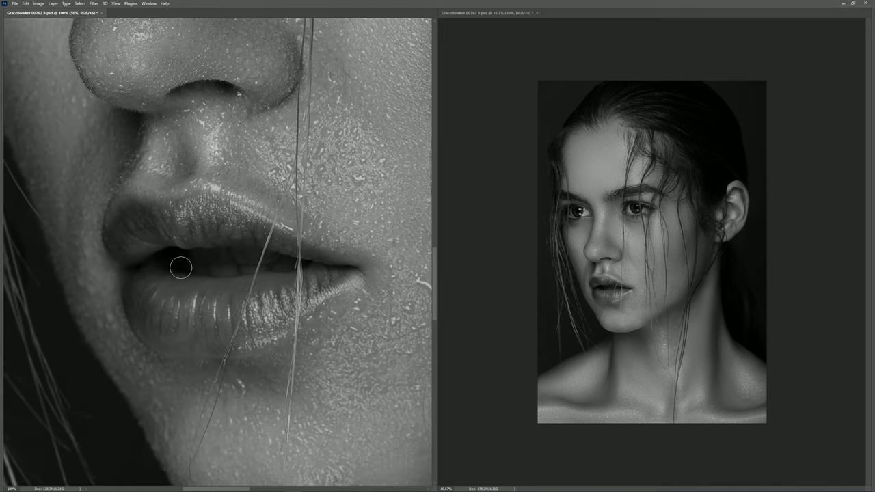
pyautogui.scroll(3, 274, 253)
pyautogui.keyDown('alt'); pyautogui.scroll(-2, 335, 242); pyautogui.keyUp('alt')
pyautogui.moveTo(226, 24); pyautogui.dragTo(242, 208)
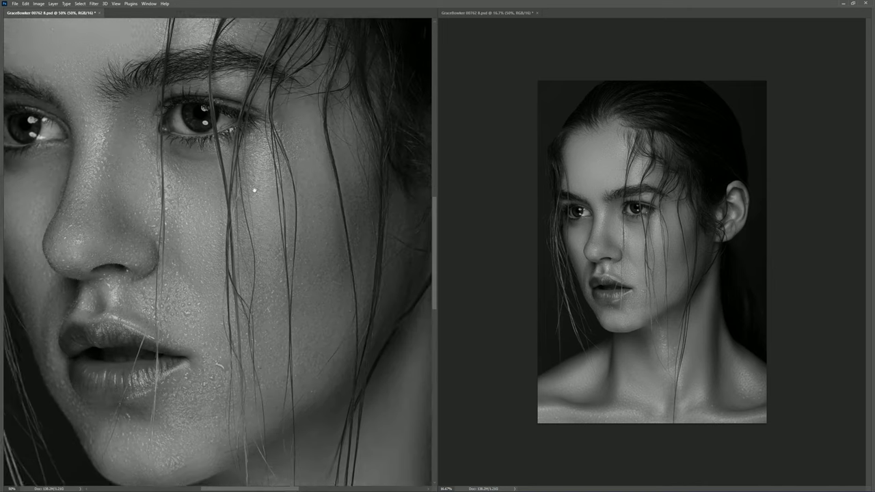
pyautogui.scroll(3, 241, 209)
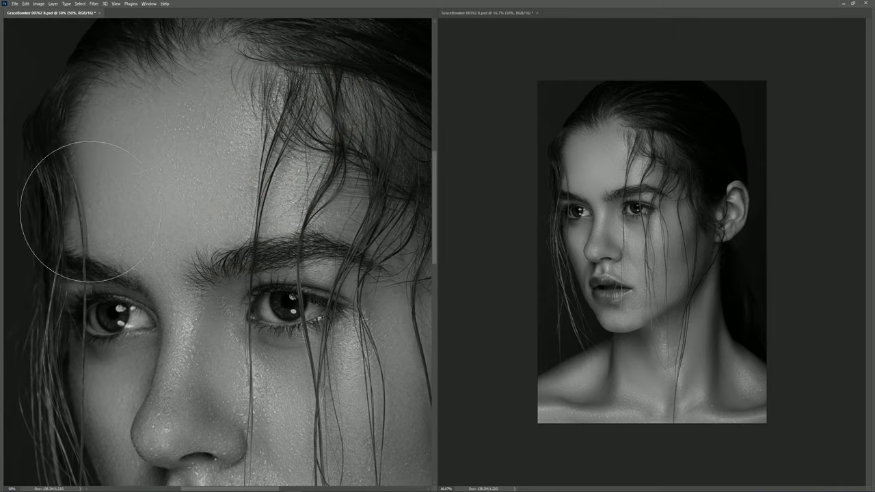
pyautogui.keyDown('alt'); pyautogui.scroll(-1, 270, 178); pyautogui.keyUp('alt')
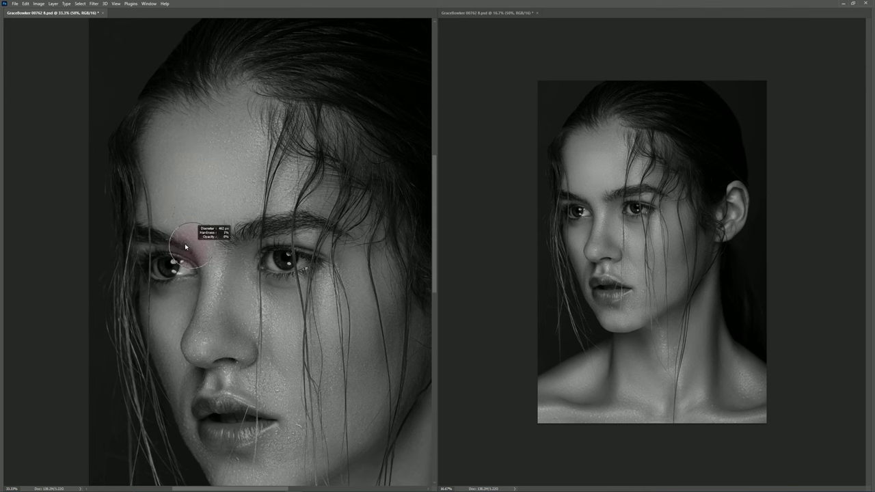
# Step: Shade between the chin and jaw, then hide the black-and-white group to view colour
pyautogui.moveTo(205, 232); pyautogui.dragTo(195, 244)
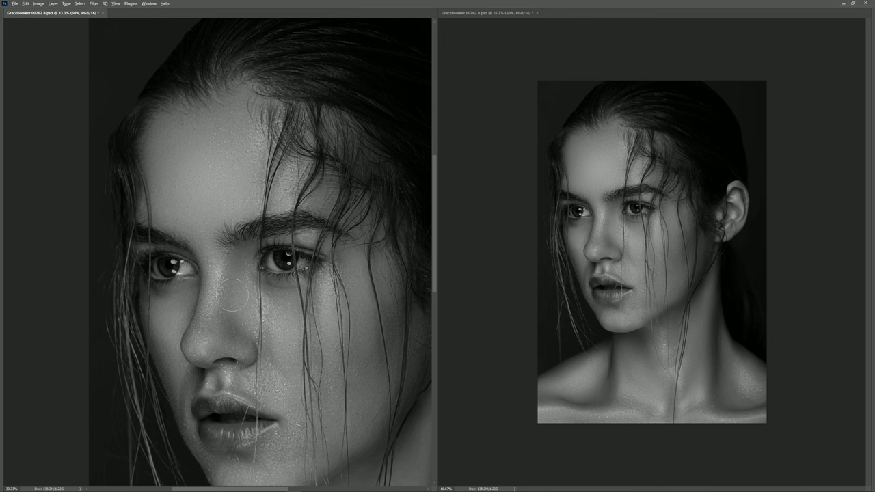
pyautogui.keyDown('alt'); pyautogui.scroll(1, 232, 294); pyautogui.keyUp('alt')
pyautogui.scroll(-2, 231, 290)
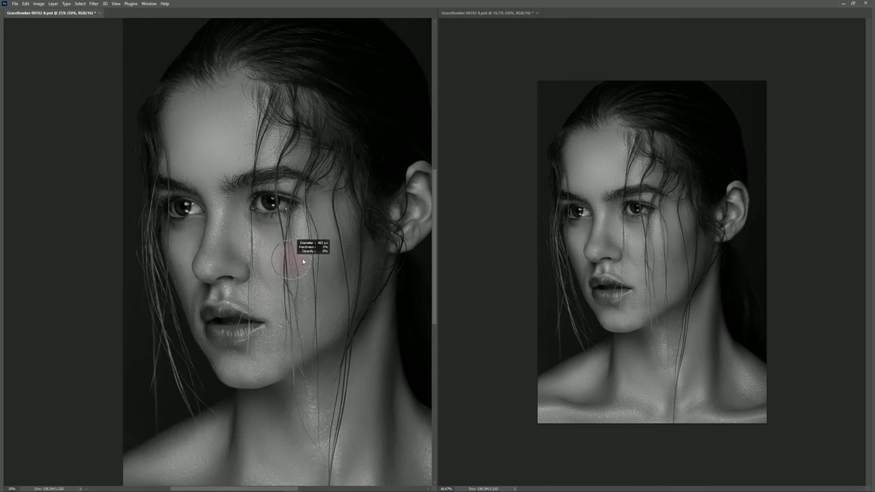
pyautogui.moveTo(281, 260); pyautogui.dragTo(271, 244)
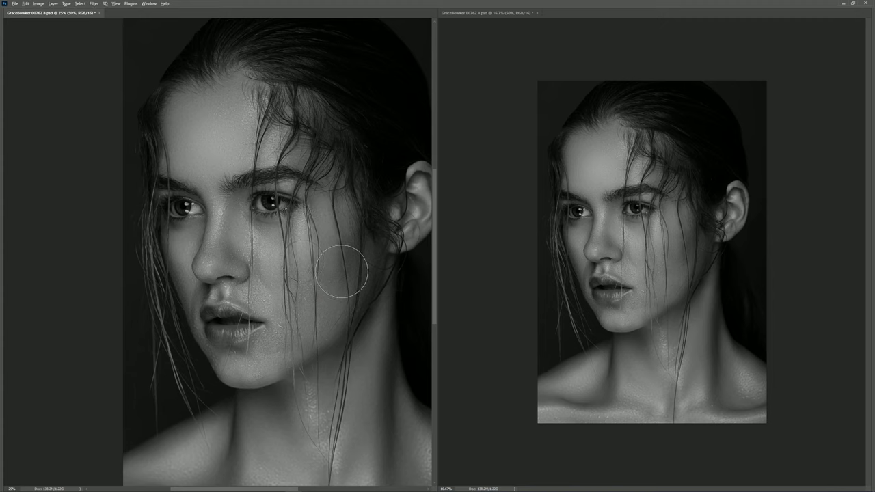
pyautogui.moveTo(244, 388); pyautogui.dragTo(319, 362)
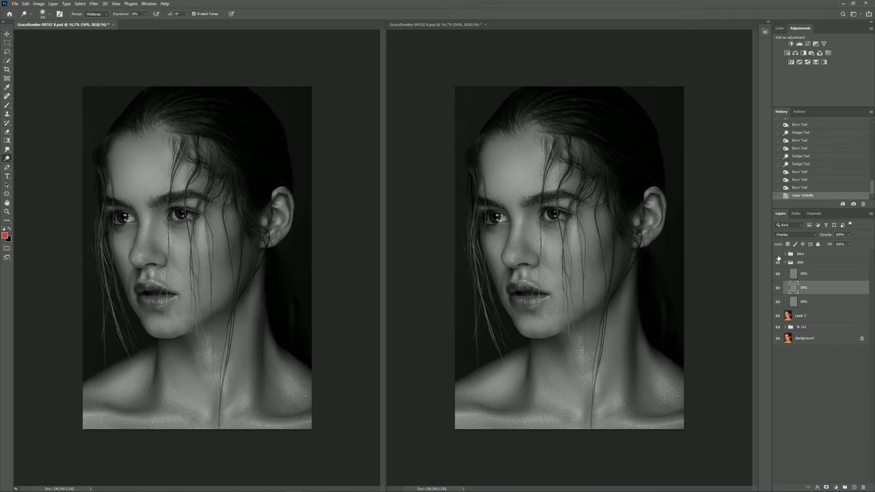
pyautogui.click(778, 254)
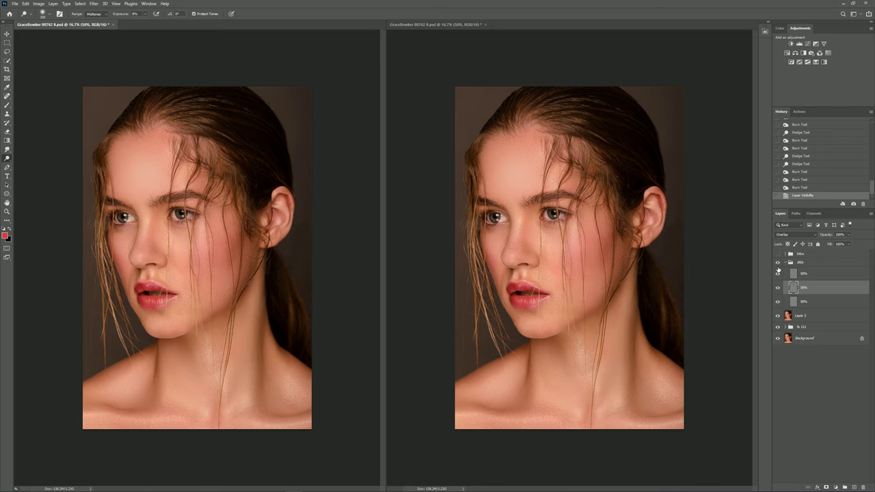
# Step: Compare with and without the dodge-and-burn group and one 50% layer, then restore black-and-white
pyautogui.click(777, 263)
pyautogui.click(778, 262)
pyautogui.click(777, 288)
pyautogui.click(777, 288)
pyautogui.click(777, 254)
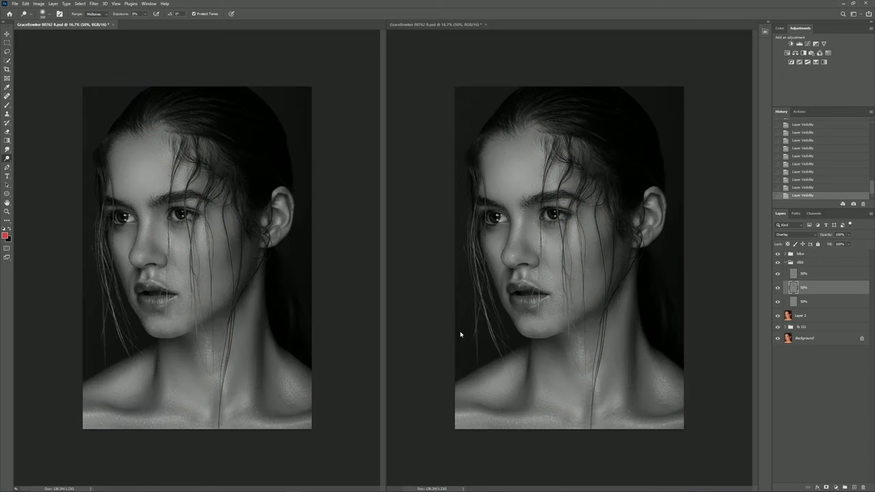
# Step: Dodge and burn the neck, brightening below the chin and deepening side shadows
pyautogui.scroll(1, 206, 349)
pyautogui.scroll(1, 206, 348)
pyautogui.moveTo(287, 301); pyautogui.dragTo(311, 335)
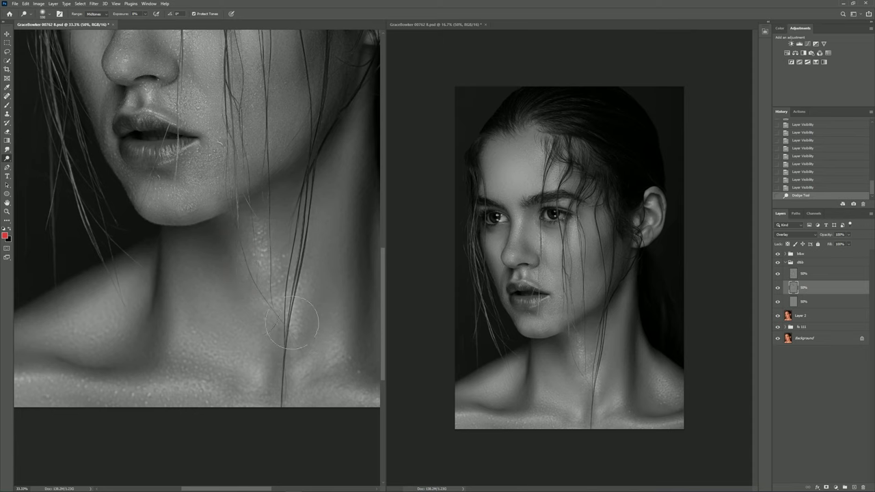
pyautogui.moveTo(334, 180); pyautogui.dragTo(322, 279)
pyautogui.scroll(1, 315, 218)
pyautogui.moveTo(307, 157)
pyautogui.mouseDown()
pyautogui.moveTo(295, 364)
pyautogui.moveTo(323, 363)
pyautogui.mouseUp()
pyautogui.moveTo(390, 331)
pyautogui.mouseDown()
pyautogui.moveTo(250, 283)
pyautogui.moveTo(202, 310)
pyautogui.mouseUp()
pyautogui.moveTo(299, 358)
pyautogui.mouseDown()
pyautogui.moveTo(212, 360)
pyautogui.moveTo(225, 358)
pyautogui.mouseUp()
pyautogui.moveTo(183, 338); pyautogui.dragTo(287, 417)
pyautogui.moveTo(306, 330)
pyautogui.mouseDown()
pyautogui.moveTo(294, 323)
pyautogui.moveTo(316, 308)
pyautogui.moveTo(278, 382)
pyautogui.mouseUp()
# Step: Add shading to the collarbones and shoulder, then zoom out to fit the whole portrait
pyautogui.click(264, 348)
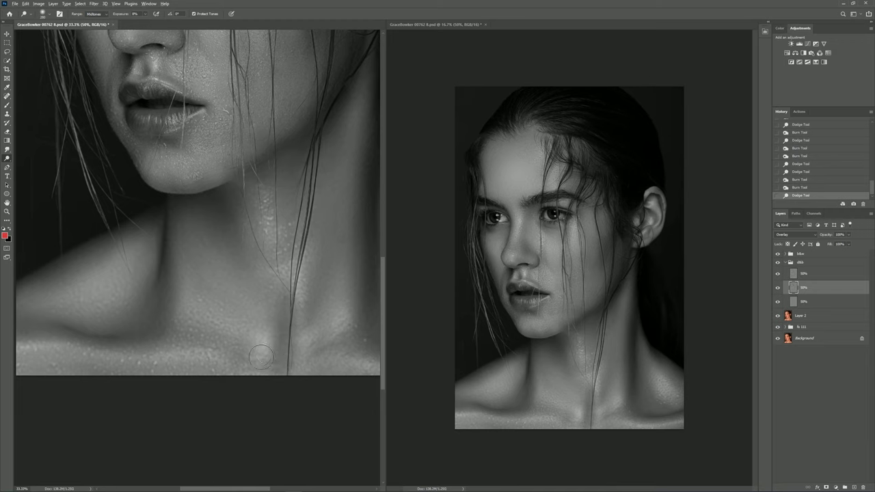
pyautogui.click(235, 339)
pyautogui.moveTo(161, 351); pyautogui.dragTo(298, 320)
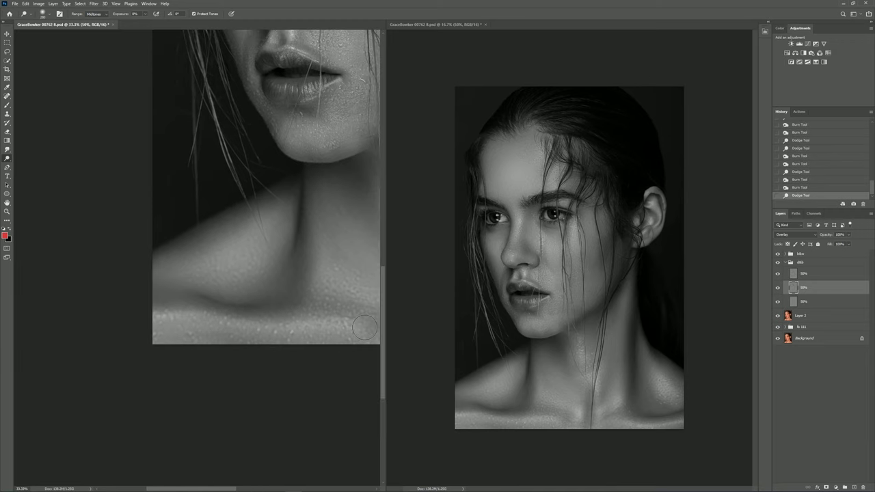
pyautogui.moveTo(131, 334); pyautogui.dragTo(94, 365)
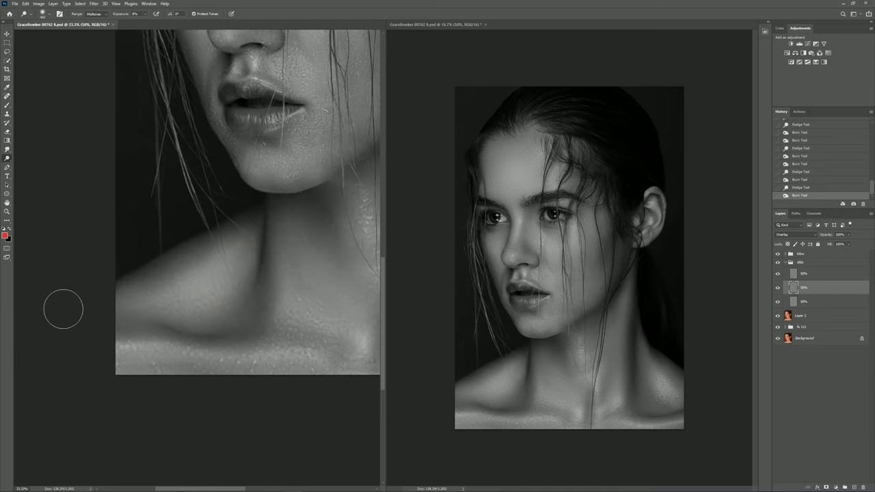
pyautogui.click(225, 332)
pyautogui.moveTo(227, 286); pyautogui.dragTo(248, 300)
pyautogui.click(244, 229)
pyautogui.keyDown('alt'); pyautogui.click(247, 342); pyautogui.keyUp('alt')
pyautogui.moveTo(317, 298); pyautogui.dragTo(284, 329)
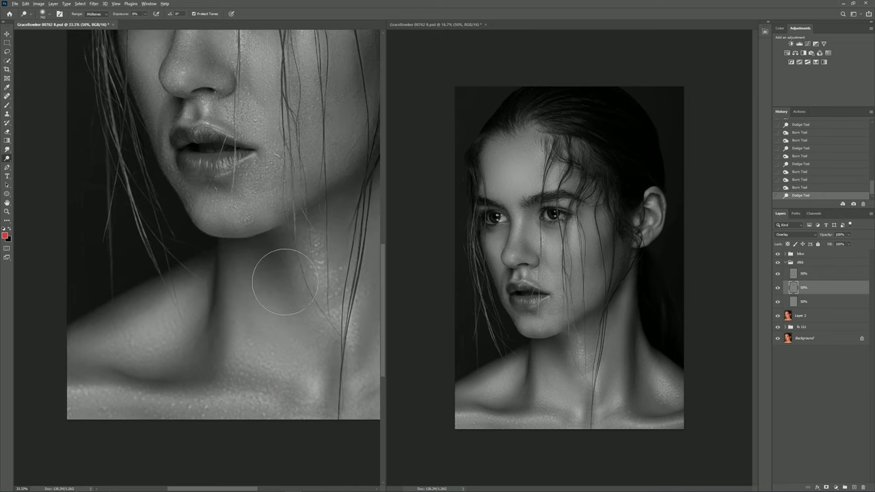
pyautogui.hotkey('ctrl', '-')
pyautogui.hotkey('ctrl', '-')
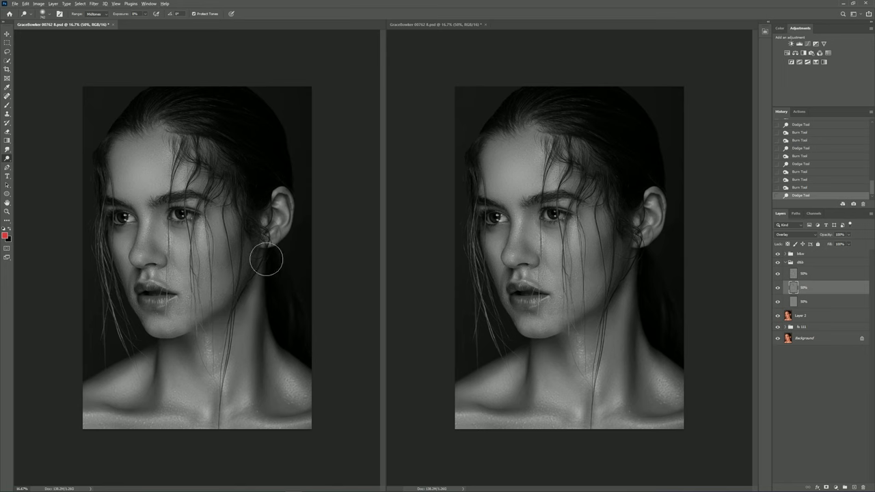
pyautogui.scroll(1, 174, 305)
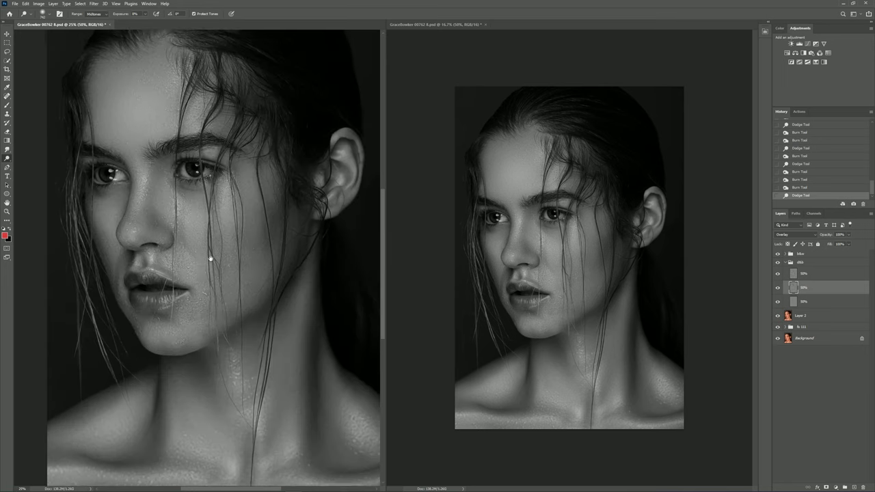
# Step: Select the lower 50% gray layer and change its blend mode to Overlay
pyautogui.moveTo(209, 287); pyautogui.dragTo(206, 321)
pyautogui.click(808, 302)
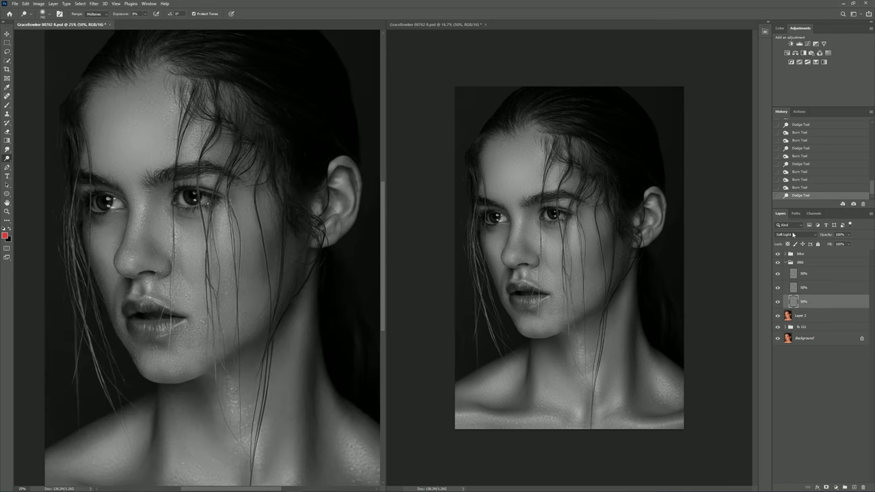
pyautogui.scroll(1, 795, 236)
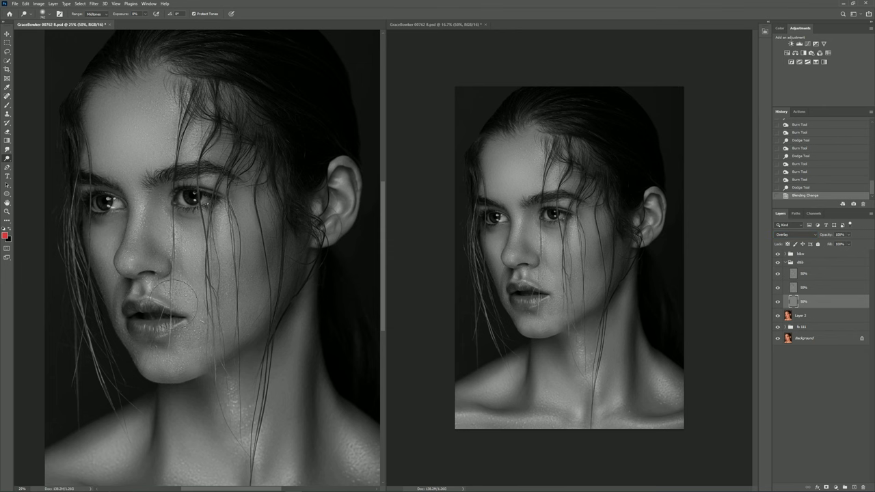
pyautogui.scroll(1, 164, 320)
pyautogui.scroll(1, 164, 320)
# Step: Zoom to 100% on the nose with a smaller brush and hide the panels
pyautogui.moveTo(165, 320); pyautogui.dragTo(222, 284)
pyautogui.scroll(1, 247, 287)
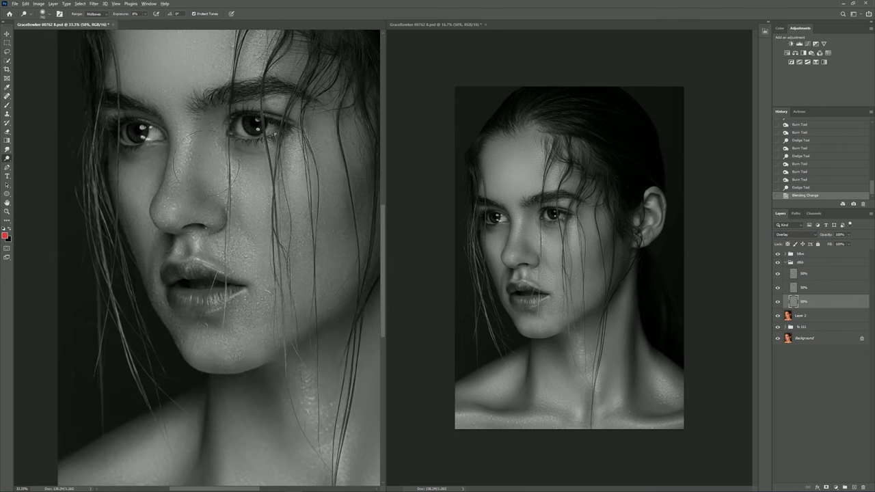
pyautogui.scroll(1, 246, 274)
pyautogui.scroll(1, 274, 232)
pyautogui.moveTo(274, 232); pyautogui.dragTo(247, 233)
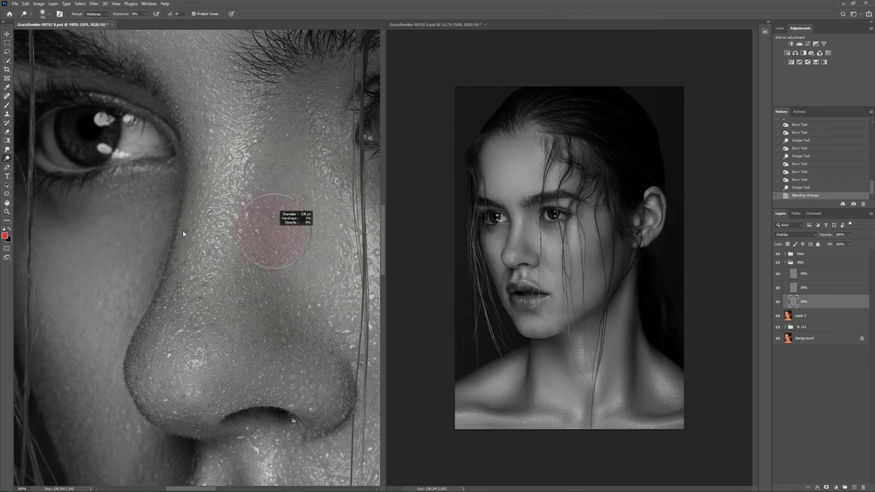
pyautogui.moveTo(185, 215); pyautogui.dragTo(190, 236)
pyautogui.press('Tab')
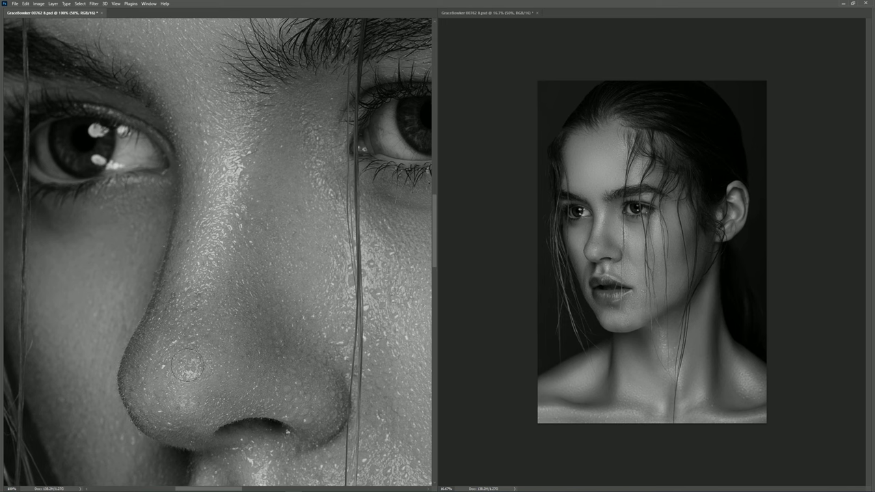
# Step: Burn the stray hair strands across the forehead darker
pyautogui.moveTo(182, 363)
pyautogui.mouseDown()
pyautogui.moveTo(220, 306)
pyautogui.moveTo(255, 347)
pyautogui.mouseUp()
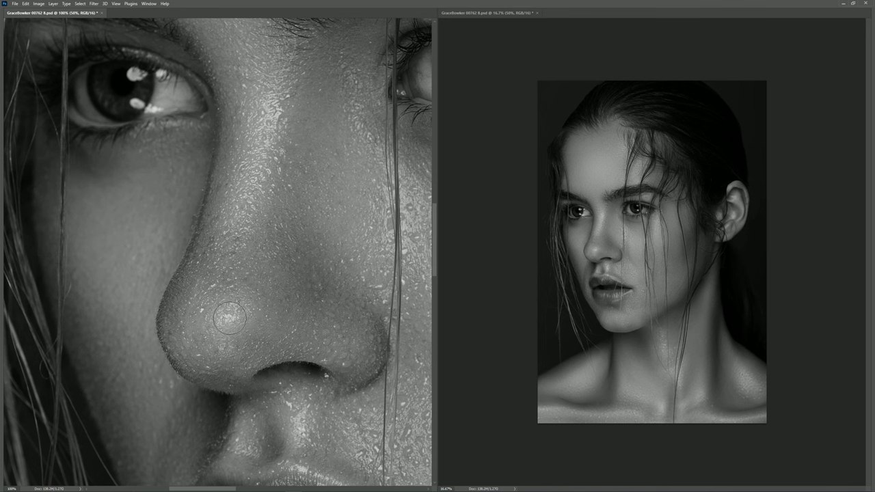
pyautogui.moveTo(229, 320)
pyautogui.mouseDown()
pyautogui.moveTo(272, 259)
pyautogui.moveTo(206, 273)
pyautogui.moveTo(191, 286)
pyautogui.mouseUp()
pyautogui.scroll(-1, 272, 258)
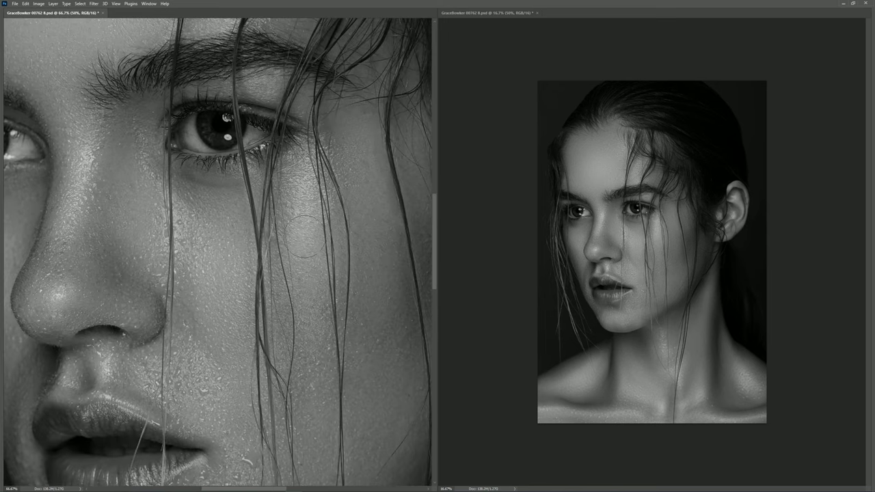
pyautogui.scroll(3, 297, 169)
pyautogui.scroll(2, 297, 168)
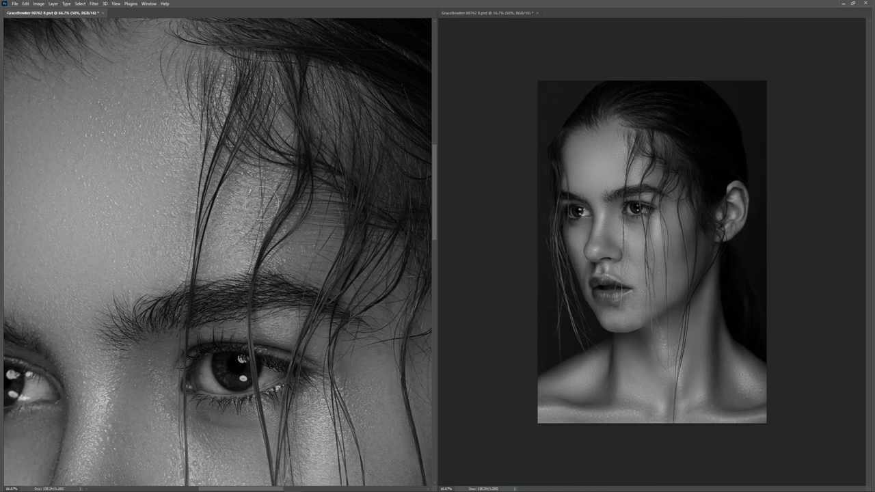
pyautogui.moveTo(262, 202); pyautogui.dragTo(259, 232)
pyautogui.moveTo(264, 265); pyautogui.dragTo(255, 180)
pyautogui.moveTo(263, 236); pyautogui.dragTo(287, 201)
pyautogui.scroll(-1, 260, 257)
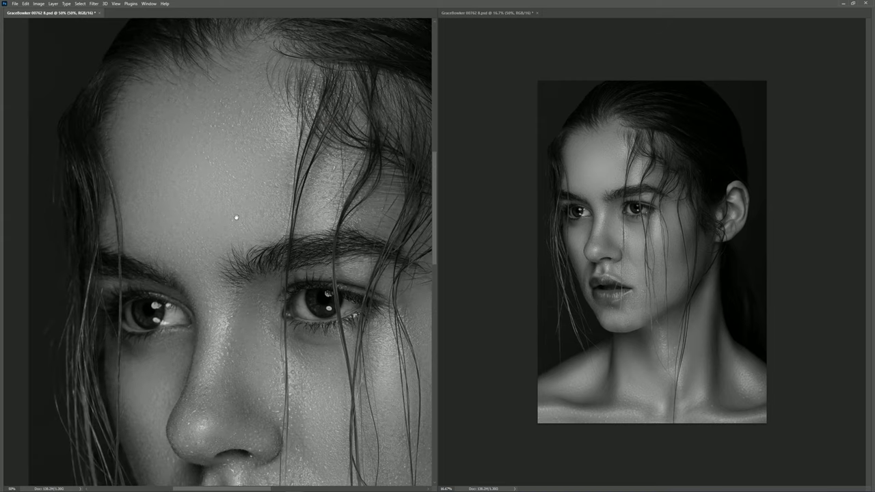
# Step: Dodge the left cheek with a larger brush to brighten it slightly
pyautogui.moveTo(128, 231); pyautogui.dragTo(210, 189)
pyautogui.scroll(-3, 264, 201)
pyautogui.scroll(-2, 303, 209)
pyautogui.hscroll(-3, 246, 264)
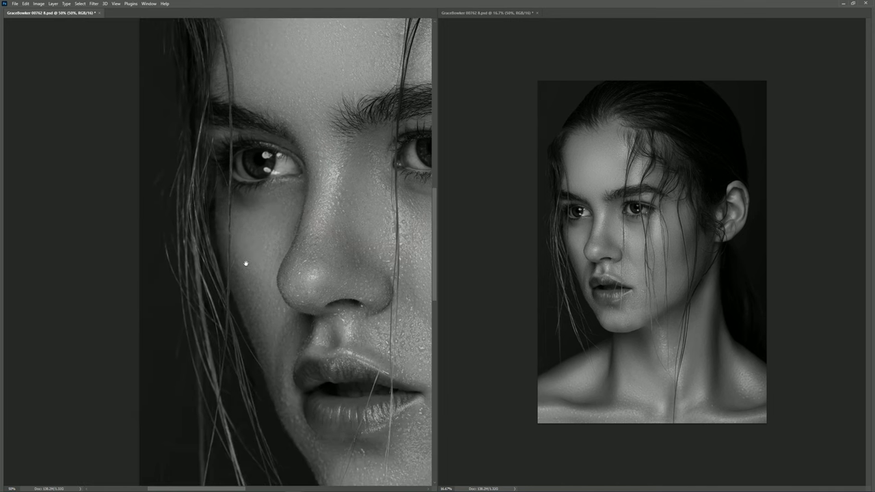
pyautogui.moveTo(259, 230); pyautogui.dragTo(250, 247)
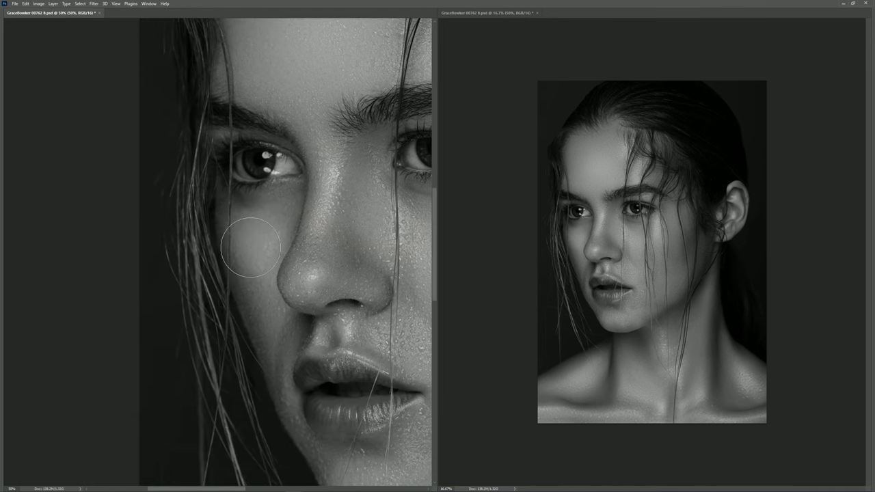
pyautogui.moveTo(254, 234); pyautogui.dragTo(260, 232)
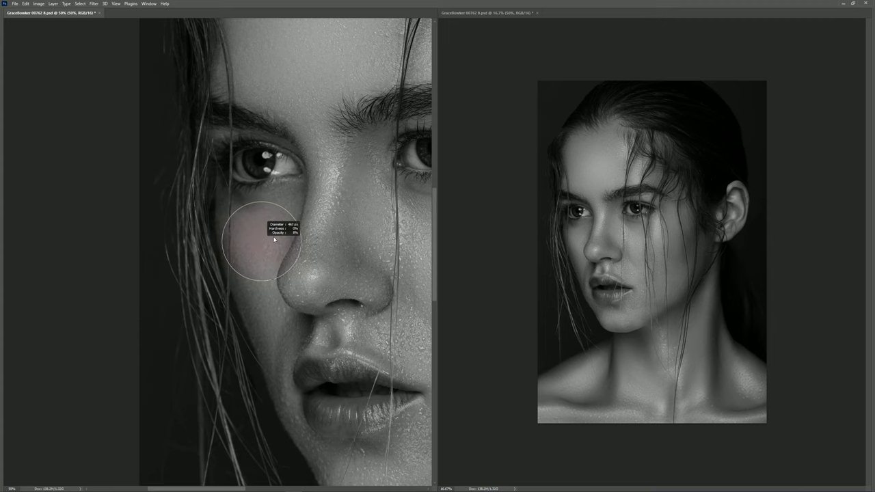
pyautogui.scroll(-3, 236, 260)
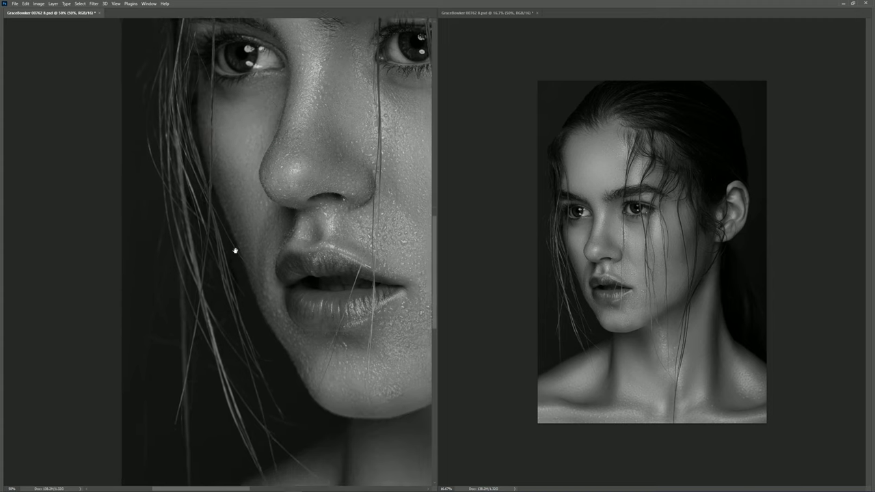
pyautogui.scroll(-1, 303, 286)
pyautogui.hscroll(1, 303, 285)
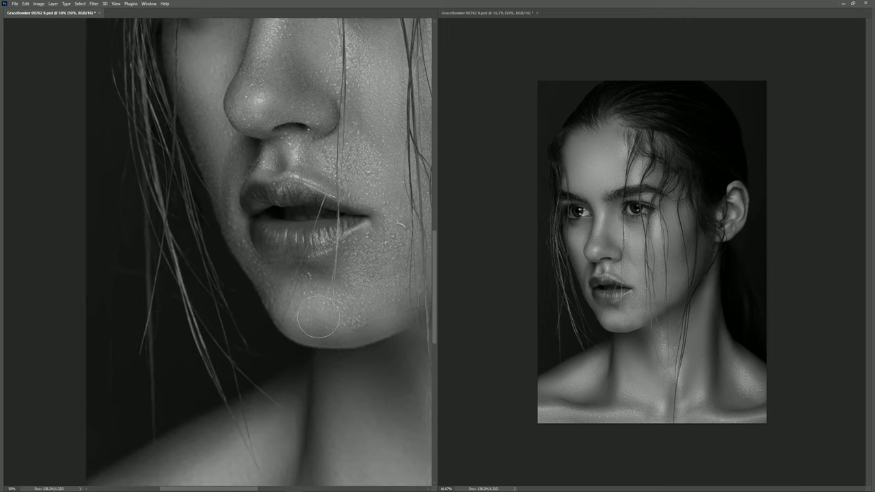
# Step: Fit the portrait to the window, zoom in slightly, and restore the hidden panels
pyautogui.hotkey('ctrl', '0')
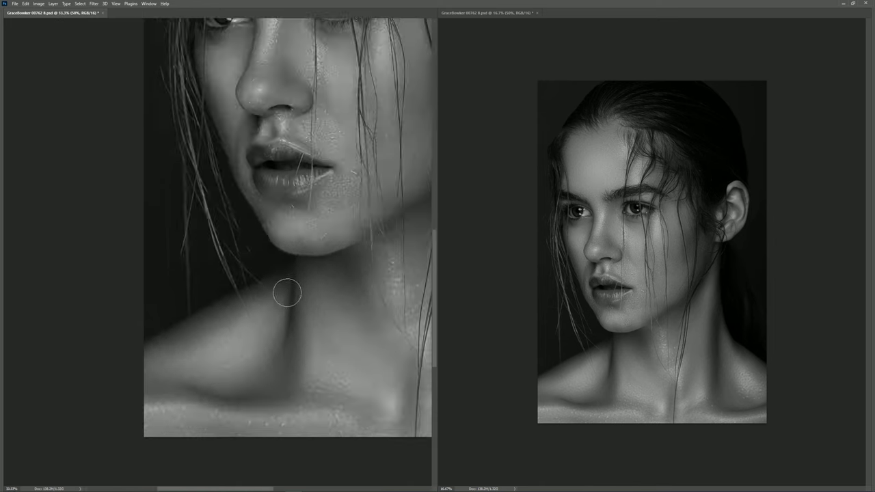
pyautogui.hotkey('ctrl', '+')
pyautogui.press('Tab')
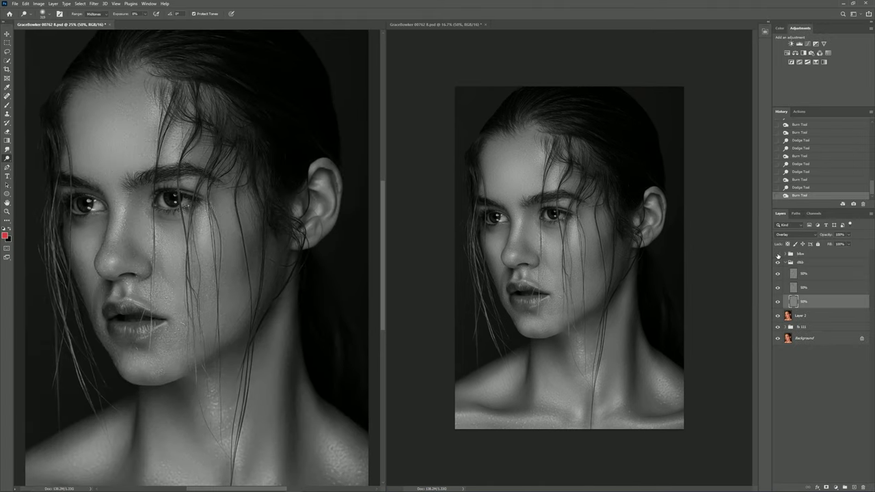
pyautogui.click(777, 254)
pyautogui.hotkey('ctrl', '-')
pyautogui.click(777, 262)
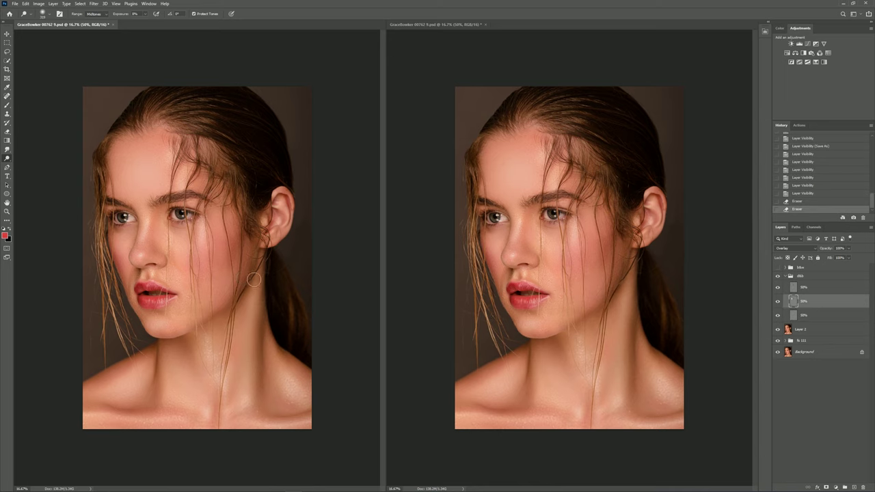
pyautogui.scroll(1, 180, 294)
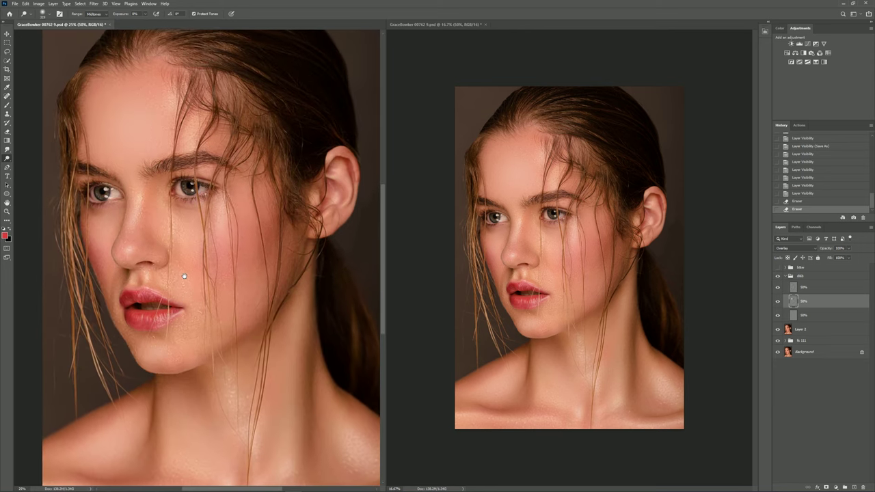
pyautogui.scroll(-1, 205, 277)
pyautogui.click(779, 276)
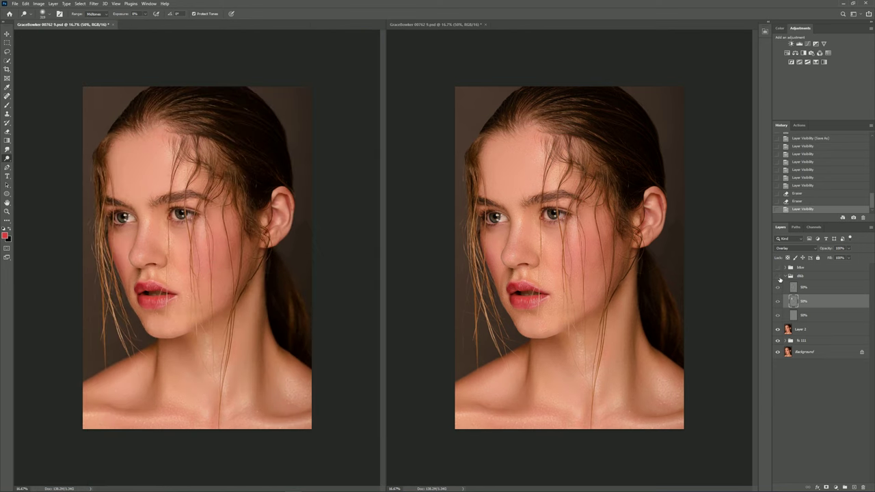
pyautogui.click(779, 277)
pyautogui.click(779, 277)
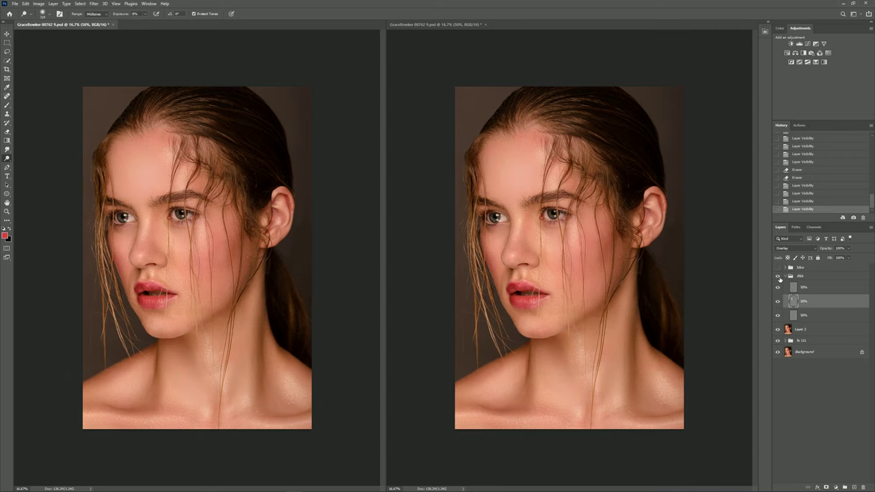
pyautogui.click(779, 277)
pyautogui.click(779, 277)
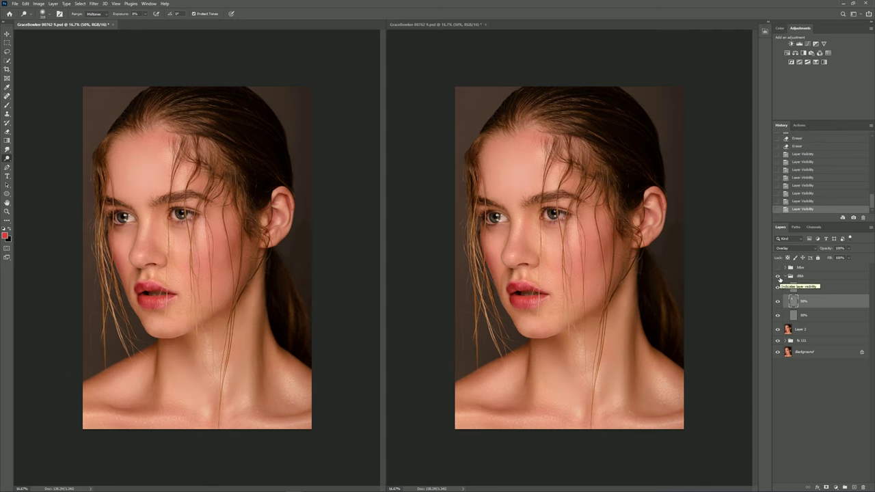
pyautogui.click(778, 275)
pyautogui.scroll(1, 216, 329)
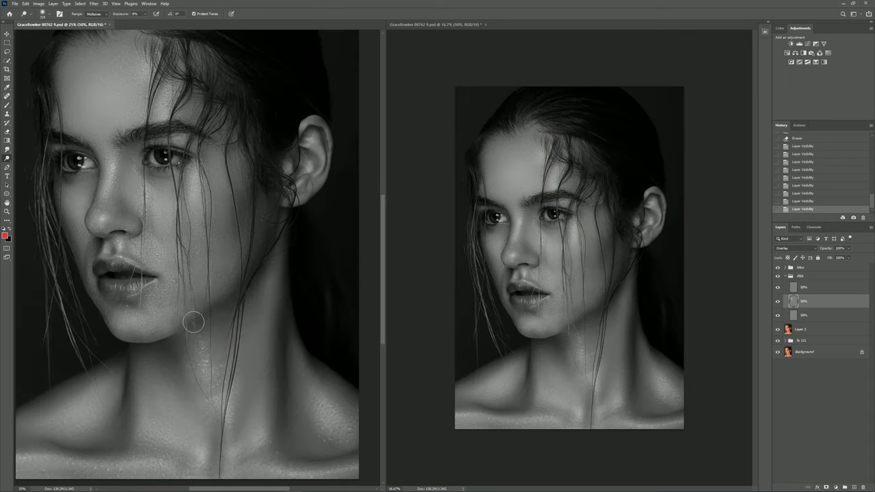
# Step: Compare the last burn stroke with undo and redo, leaving it undone
pyautogui.hotkey('ctrl', 'z')
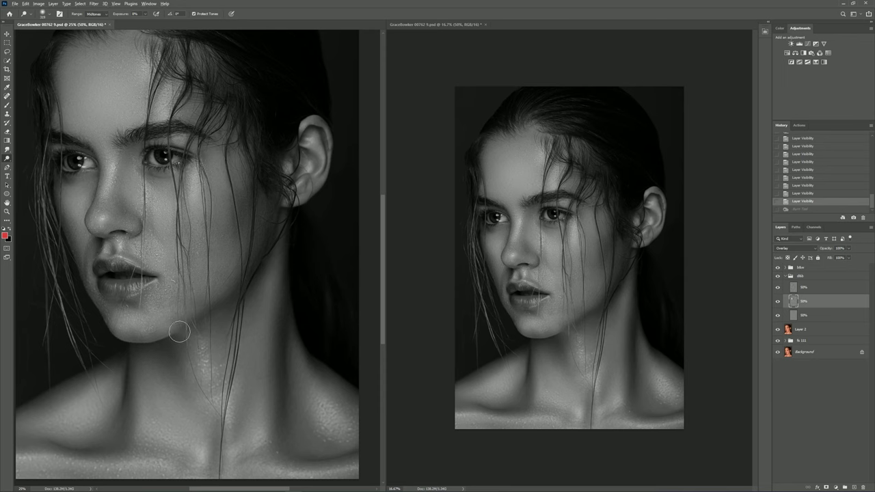
pyautogui.hotkey('ctrl', 'shift', 'z')
pyautogui.hotkey('ctrl', 'z')
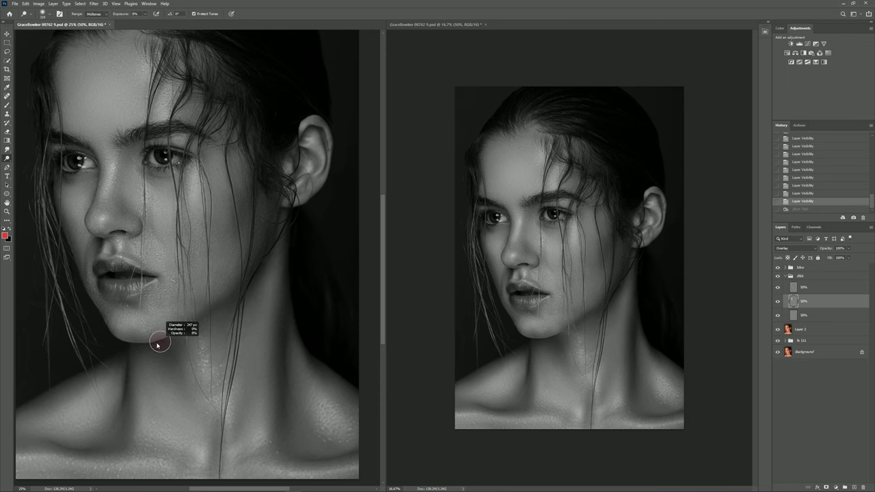
pyautogui.hotkey('ctrl', 'shift', 'z')
pyautogui.hotkey('ctrl', 'z')
pyautogui.scroll(2, 178, 340)
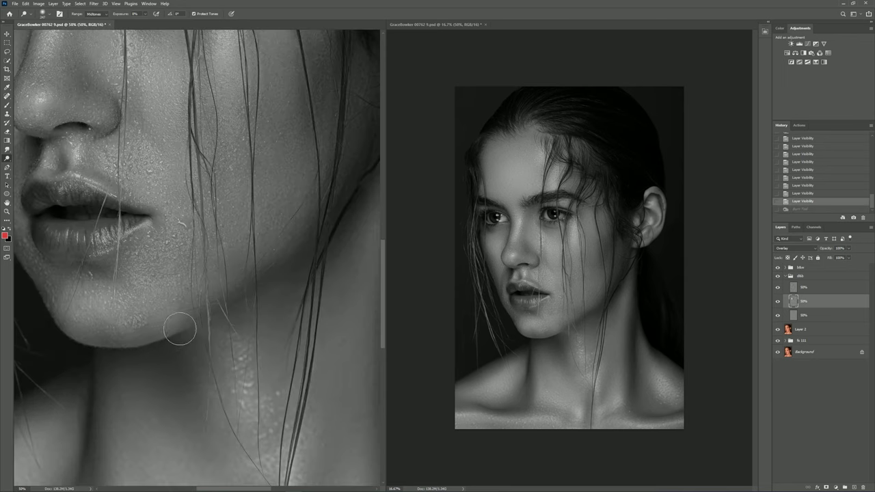
pyautogui.scroll(2, 194, 322)
pyautogui.hscroll(3, 199, 318)
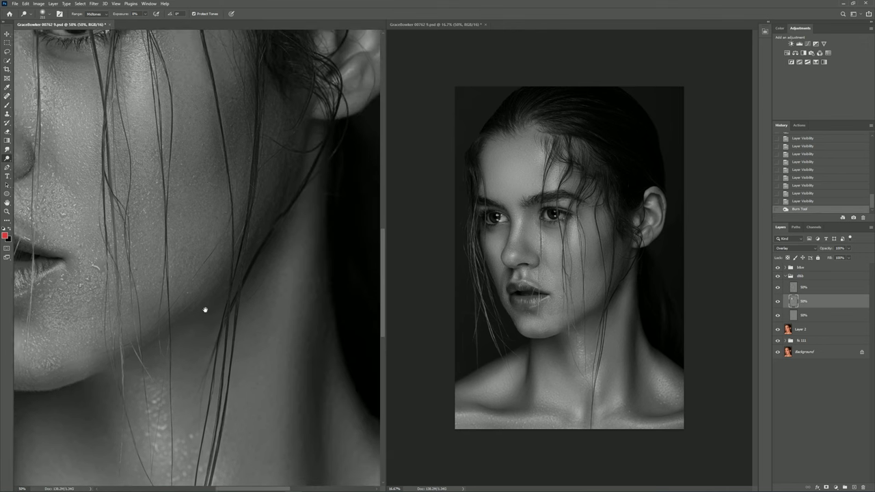
pyautogui.scroll(-2, 217, 310)
pyautogui.scroll(2, 218, 301)
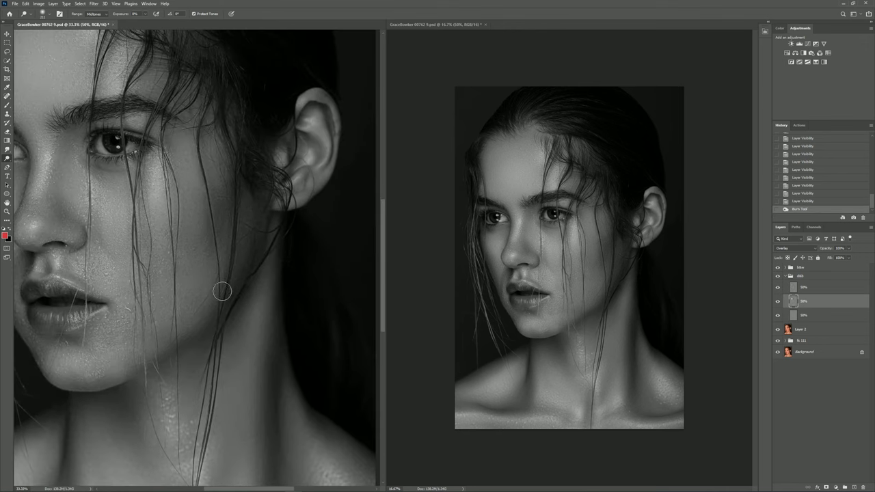
pyautogui.scroll(2, 224, 287)
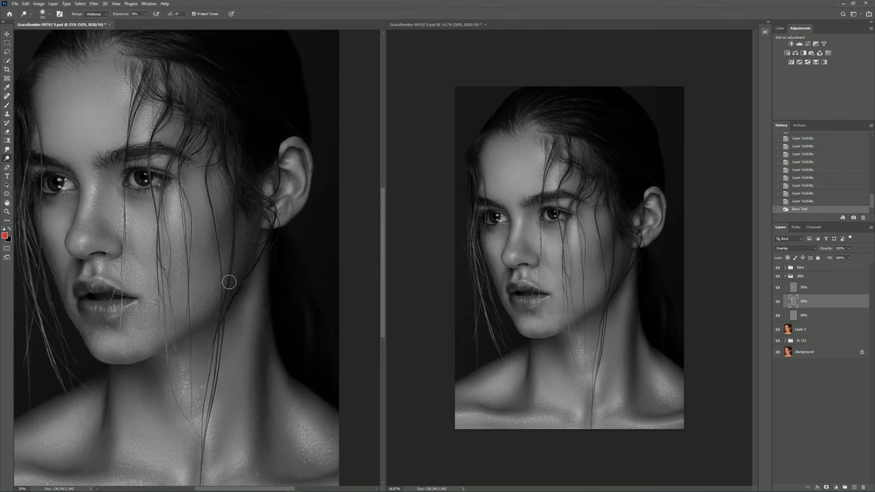
# Step: Dab small dodge and burn spots around the ear
pyautogui.click(301, 166)
pyautogui.keyDown('alt'); pyautogui.click(299, 158); pyautogui.keyUp('alt')
pyautogui.keyDown('alt'); pyautogui.click(285, 174); pyautogui.keyUp('alt')
pyautogui.click(285, 199)
pyautogui.click(302, 183)
pyautogui.click(288, 157)
pyautogui.click(286, 152)
pyautogui.keyDown('alt'); pyautogui.click(320, 181); pyautogui.keyUp('alt')
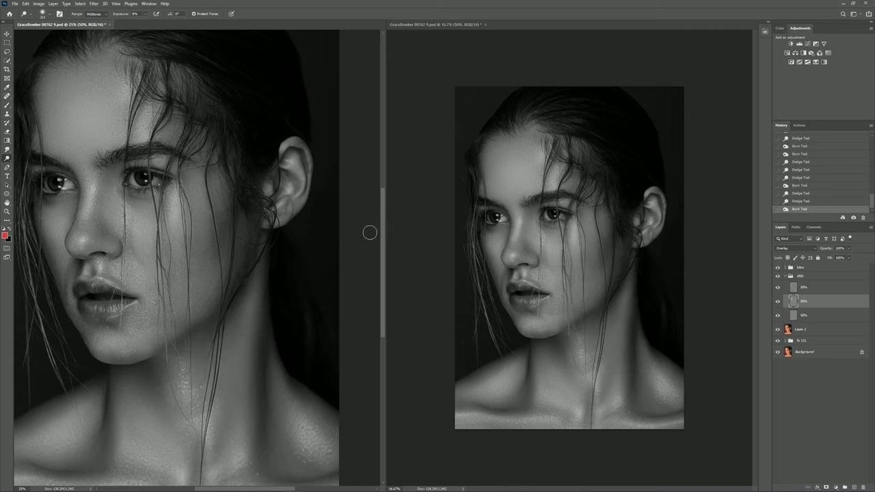
pyautogui.scroll(-1, 154, 204)
pyautogui.scroll(1, 208, 166)
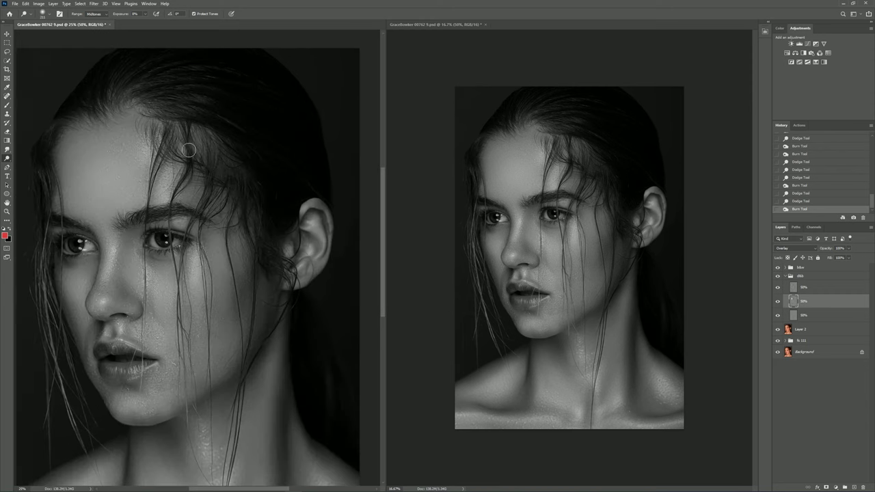
# Step: Lighten small spots on the cheek and neck, then shrink the brush for finer neck work
pyautogui.click(51, 296)
pyautogui.scroll(-1, 227, 310)
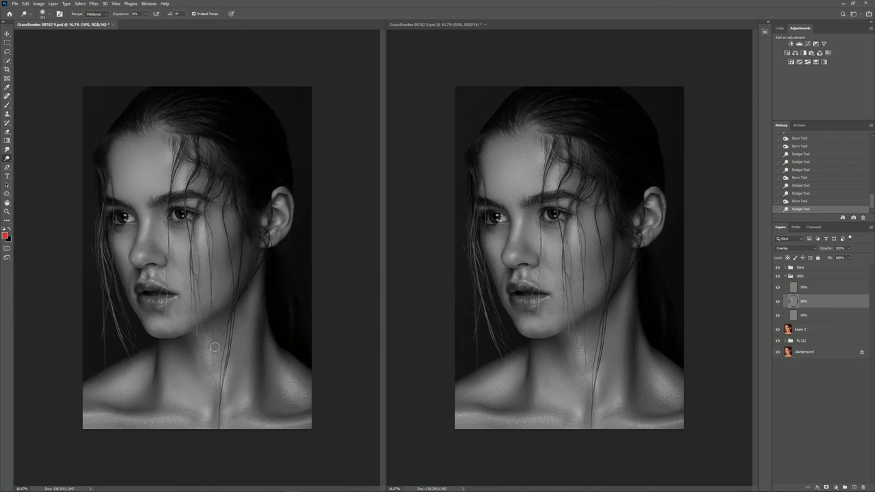
pyautogui.scroll(1, 212, 349)
pyautogui.click(219, 357)
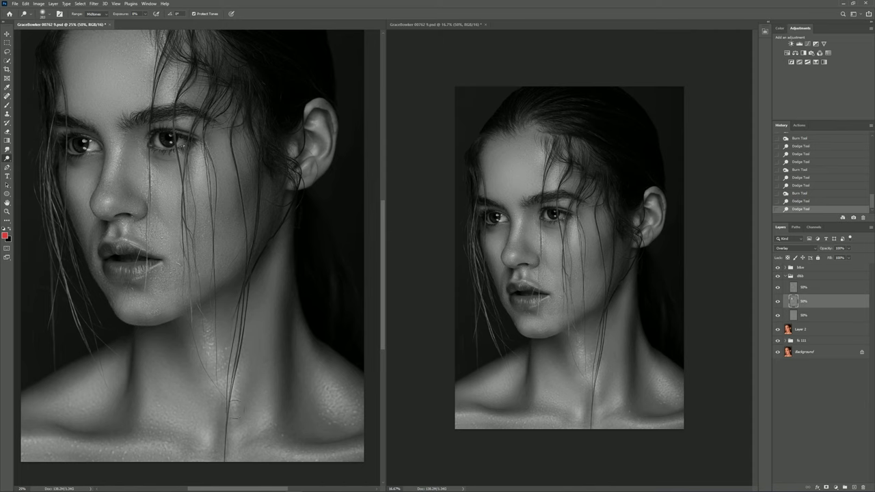
pyautogui.click(260, 382)
pyautogui.scroll(-1, 206, 383)
pyautogui.scroll(1, 171, 358)
pyautogui.scroll(1, 196, 336)
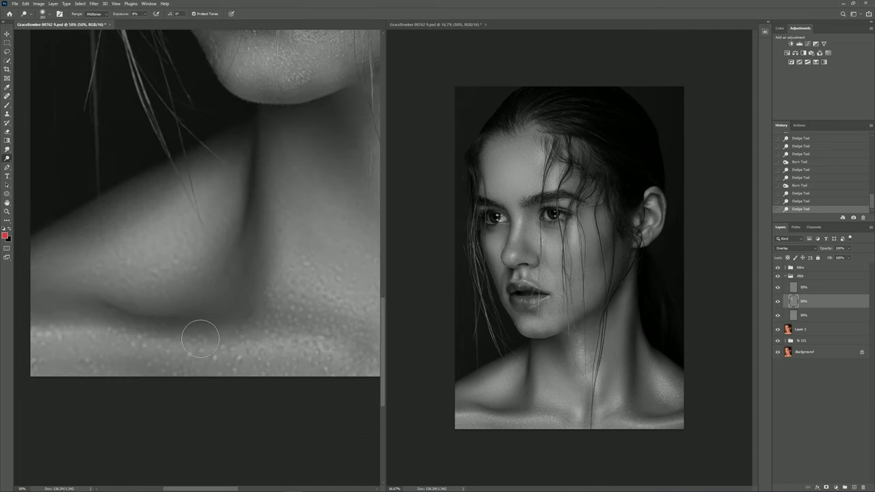
pyautogui.press('Tab')
pyautogui.moveTo(294, 375); pyautogui.dragTo(286, 375)
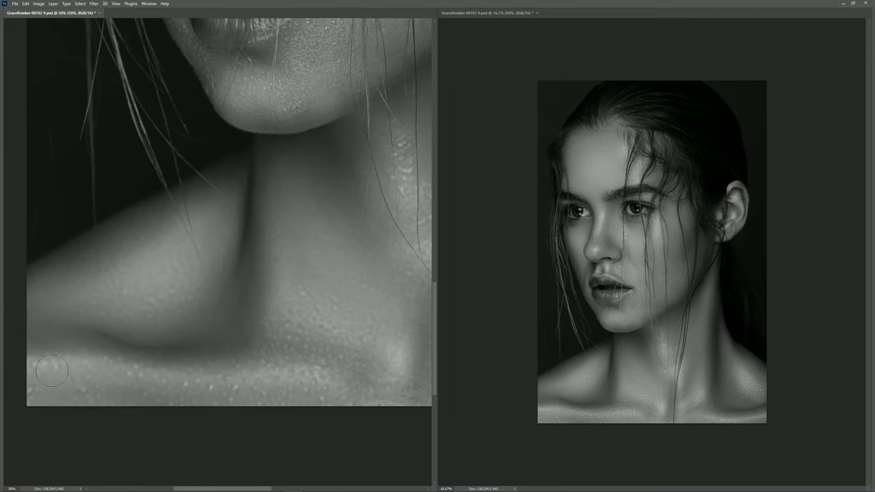
# Step: Inspect the retouched face, restore the panels, and hide the black-and-white group
pyautogui.hscroll(1, 206, 301)
pyautogui.hscroll(3, 171, 308)
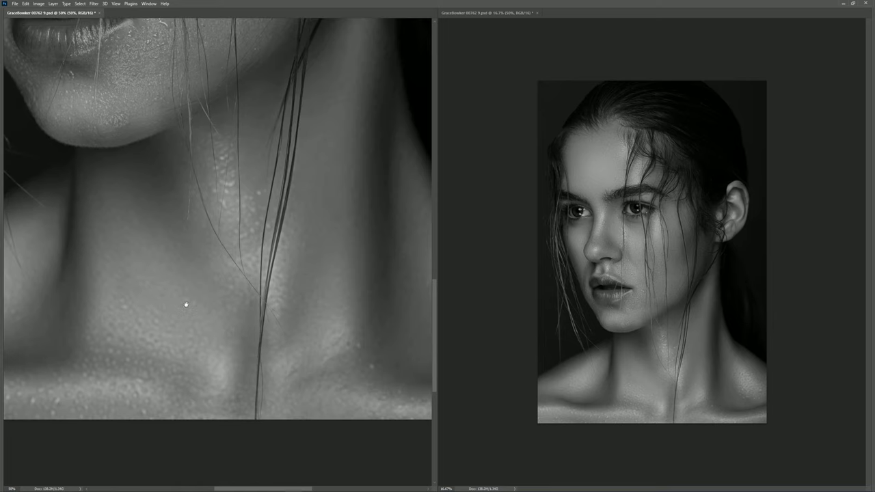
pyautogui.moveTo(399, 390); pyautogui.dragTo(239, 364)
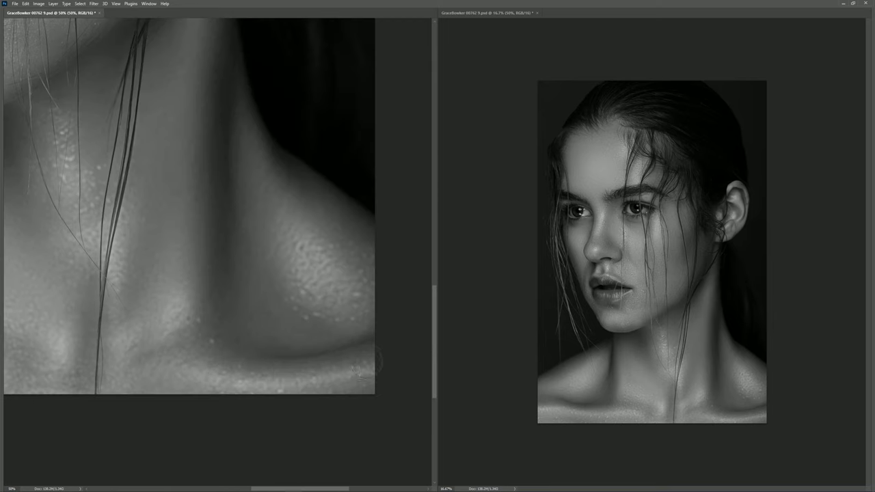
pyautogui.scroll(-2, 328, 291)
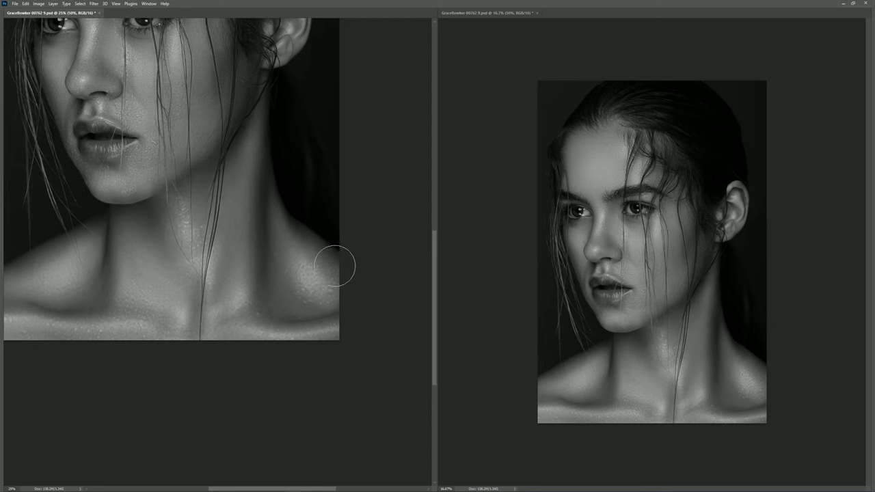
pyautogui.moveTo(200, 319); pyautogui.dragTo(290, 342)
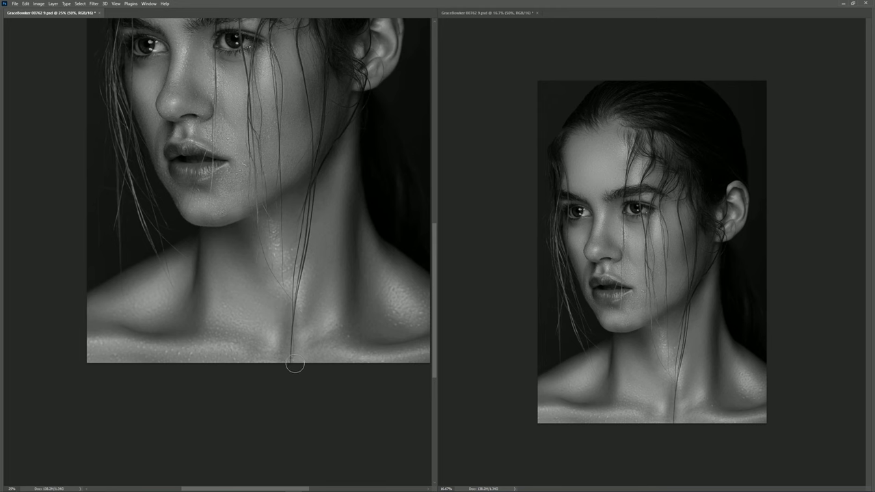
pyautogui.scroll(2, 268, 248)
pyautogui.scroll(2, 267, 239)
pyautogui.scroll(2, 267, 251)
pyautogui.scroll(1, 231, 248)
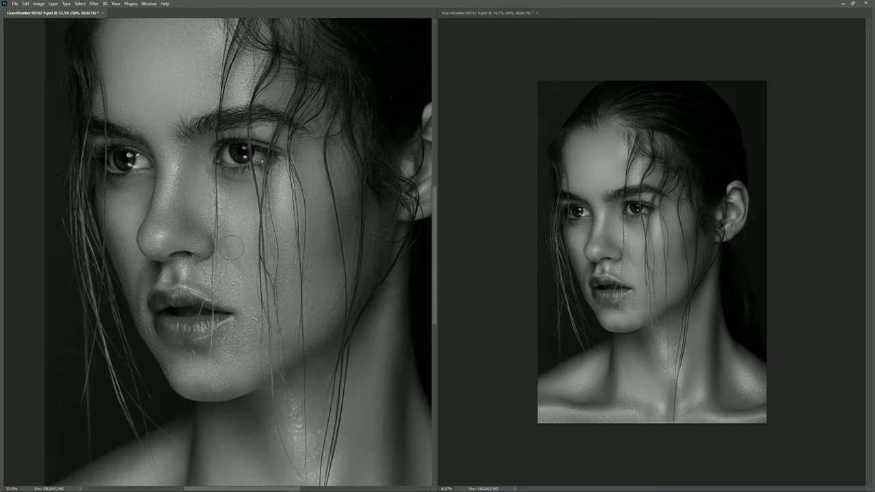
pyautogui.scroll(1, 231, 247)
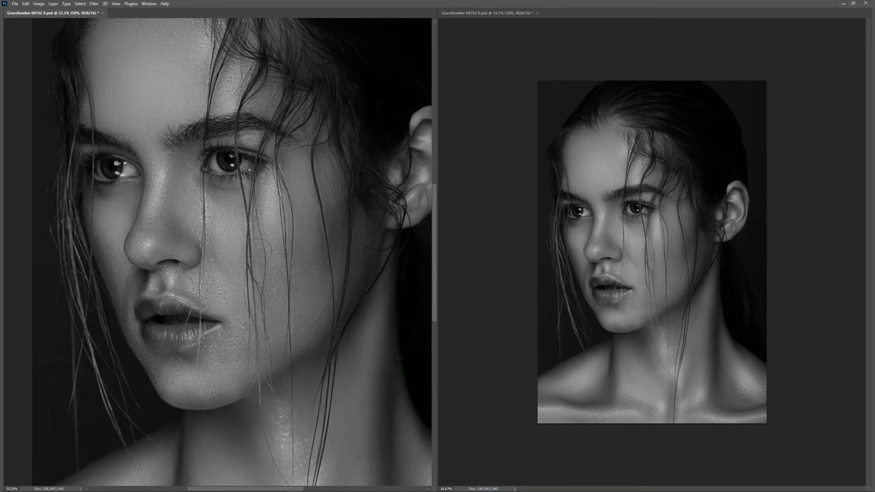
pyautogui.press('Tab')
pyautogui.click(777, 268)
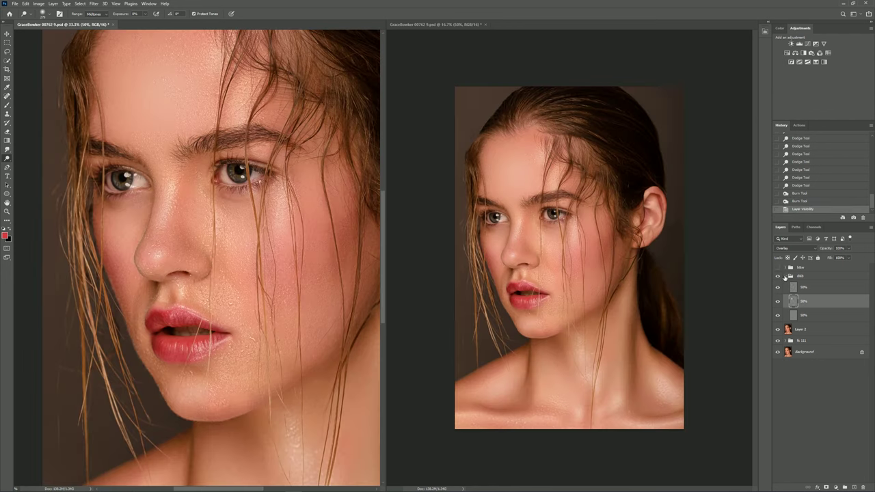
# Step: Toggle the dB group and original layers to compare, then close the second view
pyautogui.click(790, 276)
pyautogui.click(777, 276)
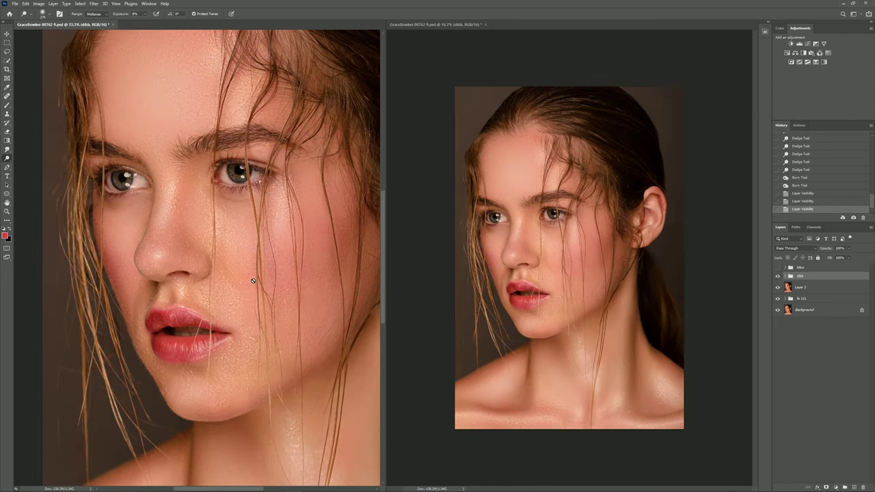
pyautogui.hotkey('ctrl', '0')
pyautogui.click(778, 276)
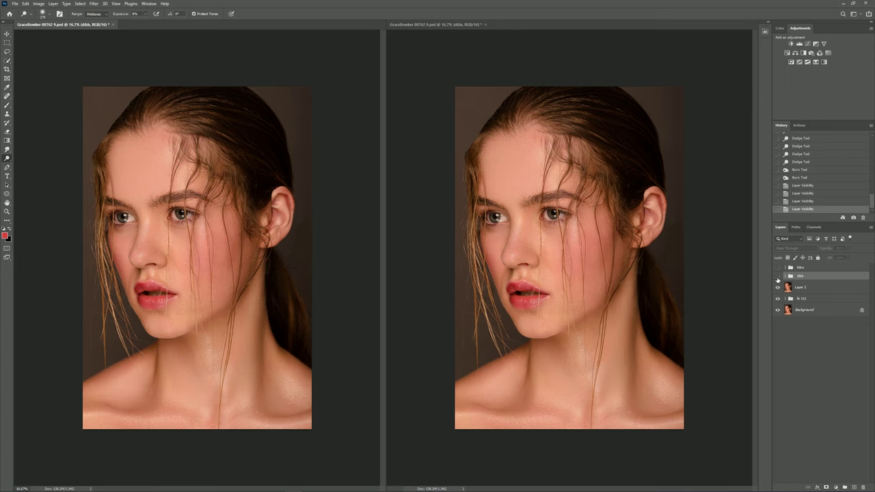
pyautogui.click(793, 311)
pyautogui.keyDown('alt'); pyautogui.click(777, 309); pyautogui.keyUp('alt')
pyautogui.scroll(2, 163, 266)
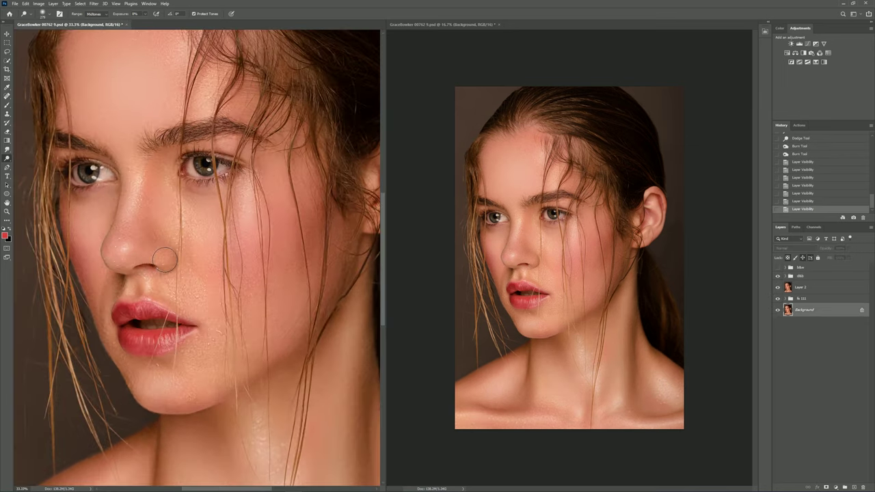
pyautogui.click(499, 24)
# Step: Delete the black-and-white group and stamp all visible layers into a new Layer 3
pyautogui.scroll(-1, 395, 273)
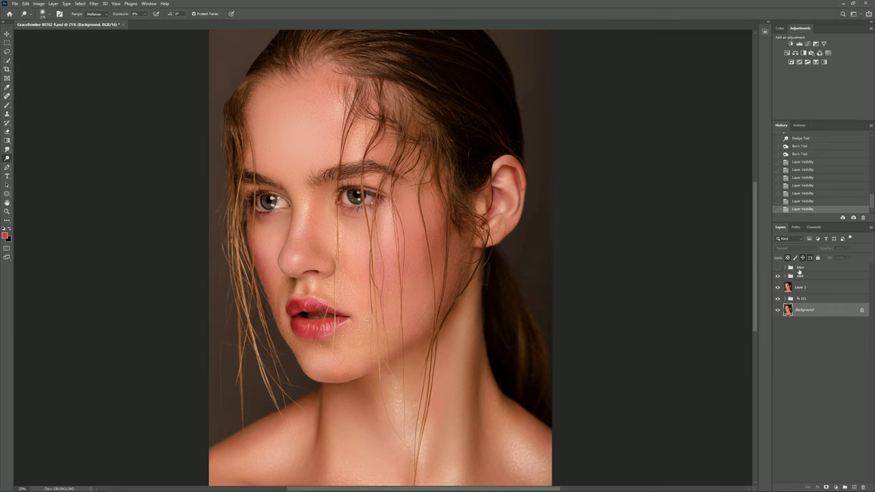
pyautogui.click(799, 269)
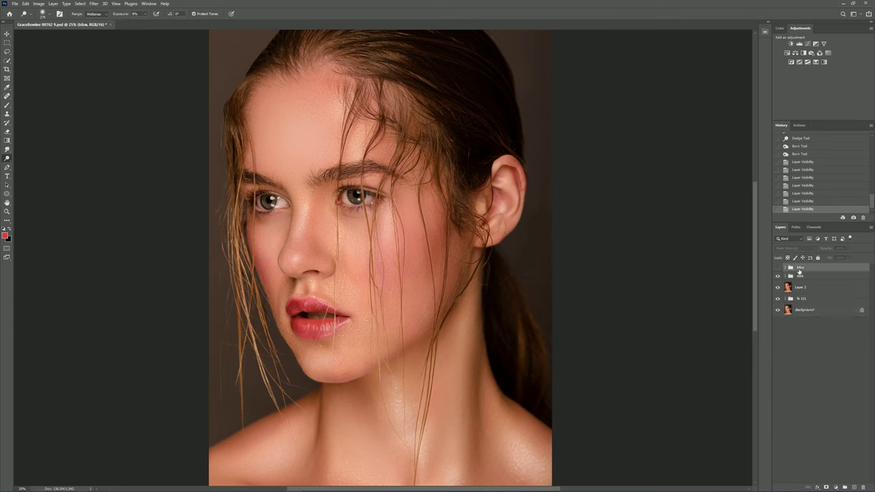
pyautogui.press('Delete')
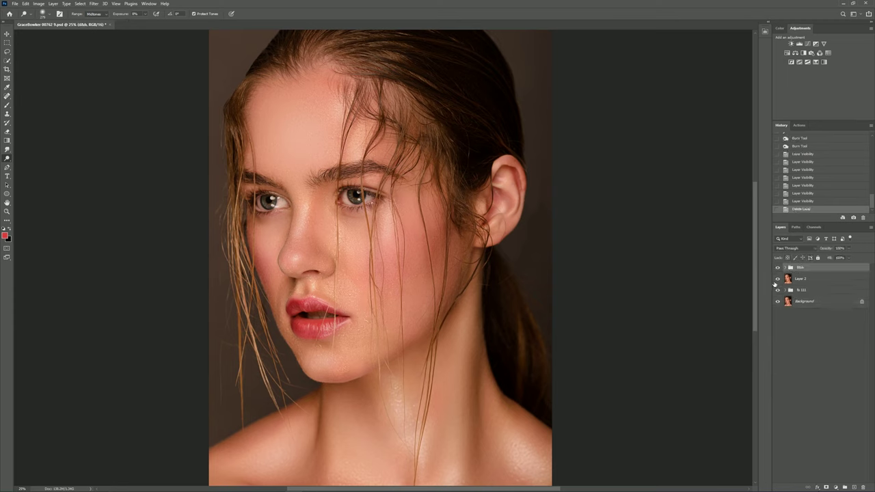
pyautogui.click(853, 487)
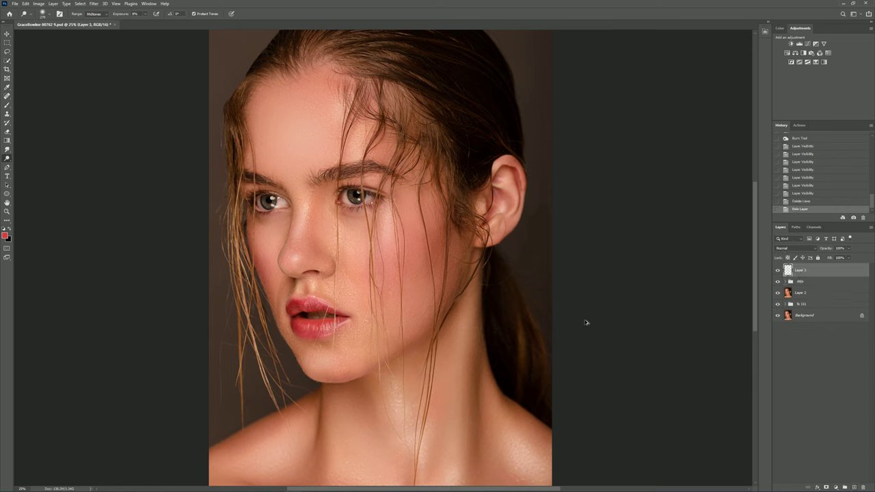
pyautogui.hotkey('ctrl', 'shift', 'alt', 'e')
# Step: Copy the stamped portrait into a new Untitled-1 document and merge it into one Background layer
pyautogui.click(14, 3)
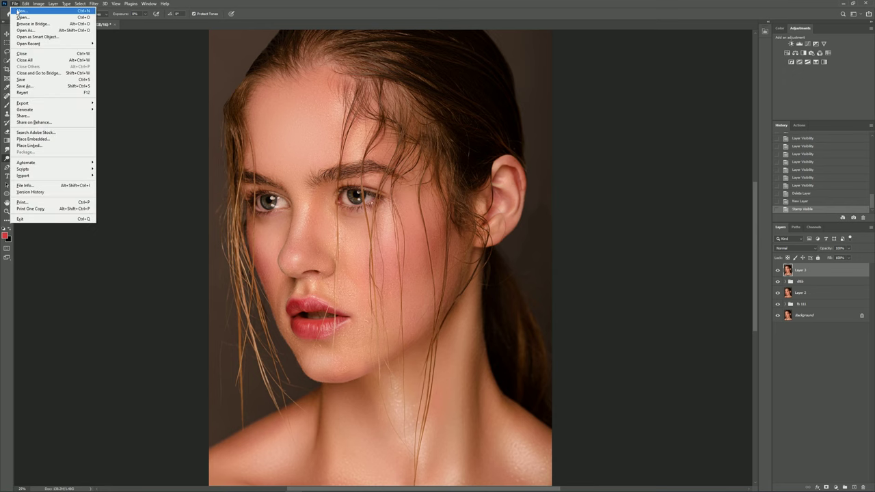
pyautogui.click(572, 344)
pyautogui.moveTo(460, 298); pyautogui.dragTo(434, 260)
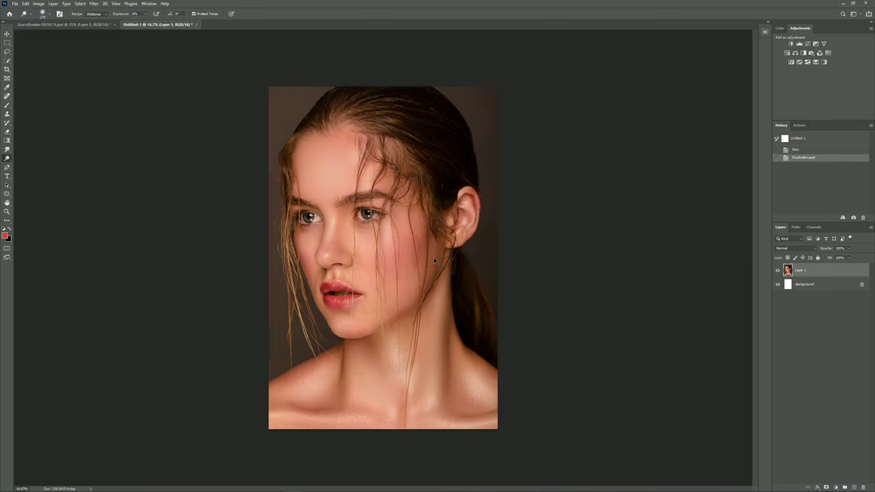
pyautogui.hotkey('ctrl', '+')
pyautogui.hotkey('ctrl', '+')
pyautogui.hotkey('ctrl', 'e')
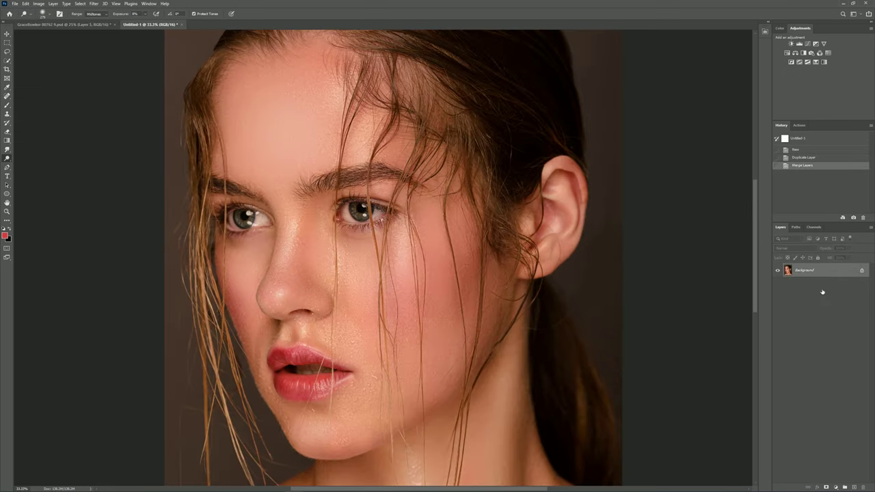
pyautogui.hotkey('ctrl', '-')
pyautogui.hotkey('ctrl', '-')
pyautogui.hotkey('ctrl', '+')
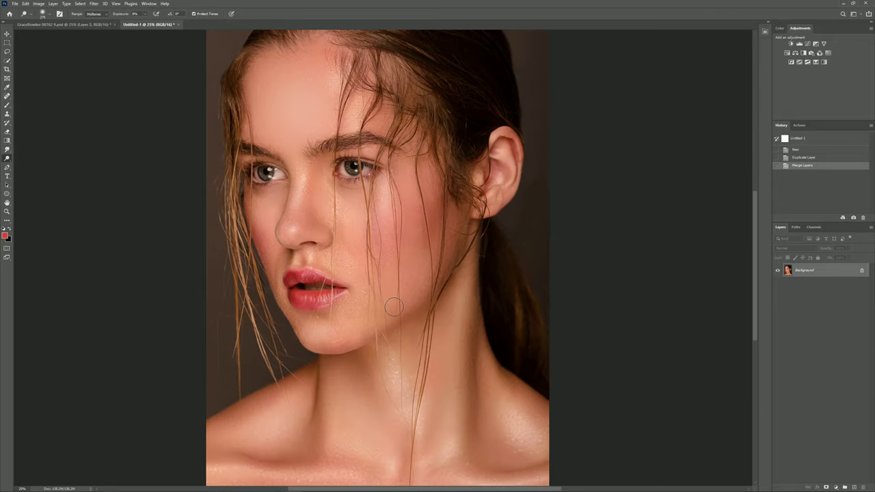
pyautogui.hotkey('ctrl', '-')
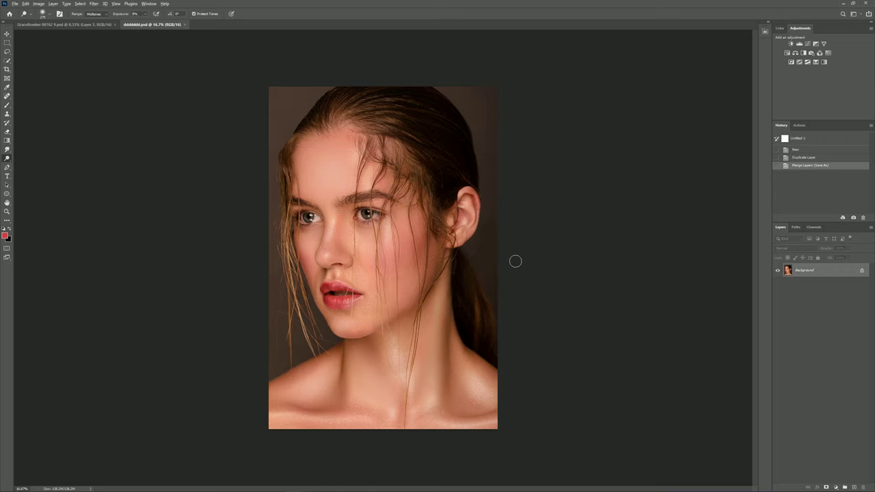
pyautogui.hotkey('ctrl', '-')
pyautogui.scroll(1, 351, 283)
pyautogui.scroll(1, 349, 291)
pyautogui.scroll(2, 345, 301)
pyautogui.scroll(1, 345, 308)
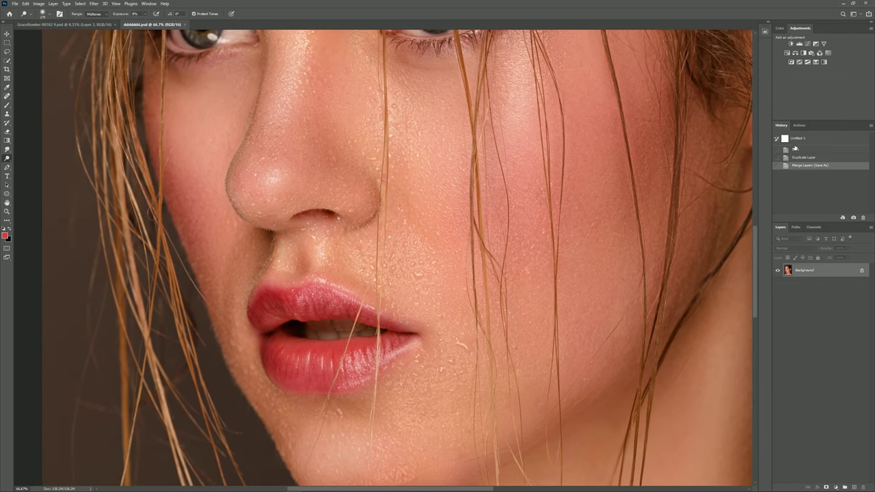
# Step: Play the teeth-whitening action to add a masked whitening group
pyautogui.click(800, 125)
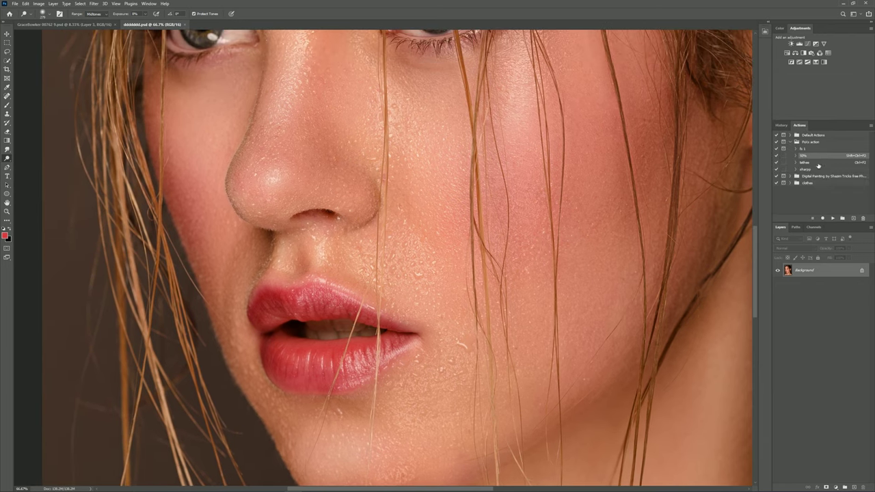
pyautogui.click(820, 163)
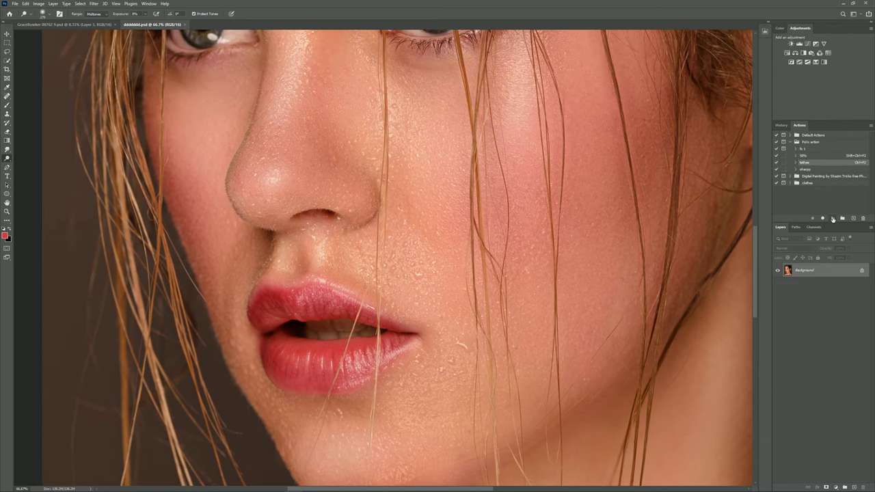
pyautogui.click(833, 218)
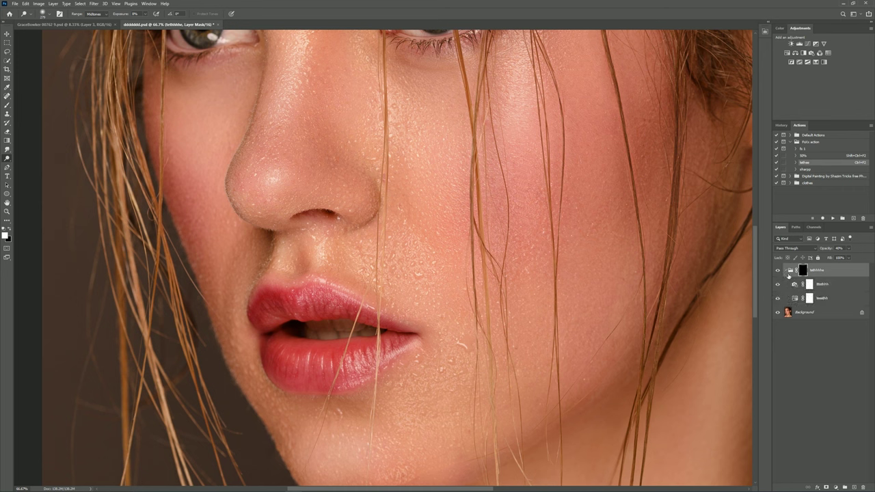
pyautogui.click(789, 271)
# Step: Paint white on the group mask at full strength over the front and right teeth
pyautogui.press('b')
pyautogui.press('0')
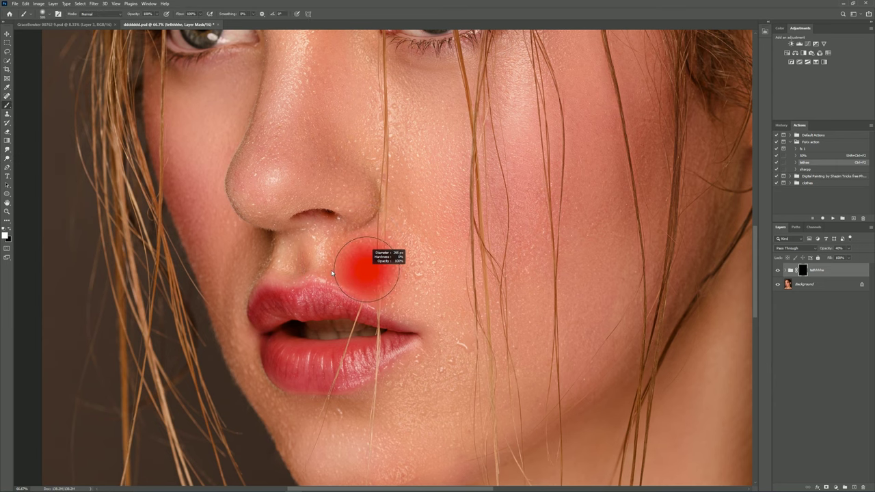
pyautogui.press('Tab')
pyautogui.scroll(1, 336, 295)
pyautogui.scroll(2, 336, 295)
pyautogui.scroll(1, 336, 296)
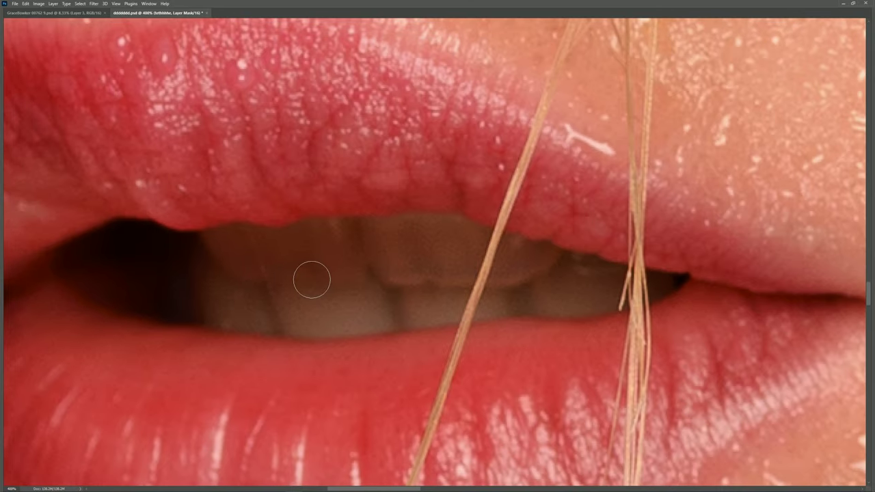
pyautogui.moveTo(313, 277)
pyautogui.mouseDown()
pyautogui.moveTo(223, 307)
pyautogui.moveTo(225, 252)
pyautogui.moveTo(317, 239)
pyautogui.moveTo(462, 242)
pyautogui.moveTo(453, 269)
pyautogui.moveTo(365, 313)
pyautogui.moveTo(266, 321)
pyautogui.moveTo(250, 285)
pyautogui.moveTo(379, 270)
pyautogui.moveTo(417, 275)
pyautogui.moveTo(381, 274)
pyautogui.mouseUp()
pyautogui.moveTo(493, 302)
pyautogui.mouseDown()
pyautogui.moveTo(514, 250)
pyautogui.moveTo(579, 271)
pyautogui.moveTo(551, 297)
pyautogui.moveTo(532, 297)
pyautogui.mouseUp()
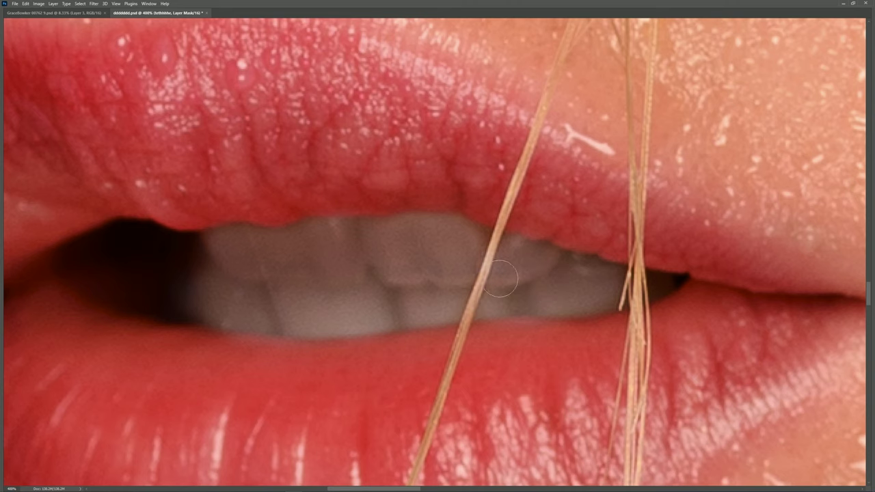
pyautogui.moveTo(494, 251); pyautogui.dragTo(445, 375)
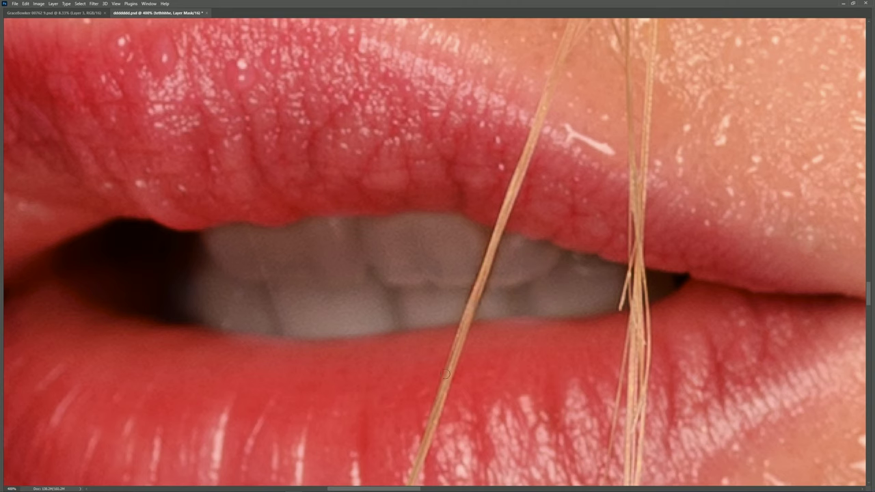
pyautogui.hotkey('ctrl', '0')
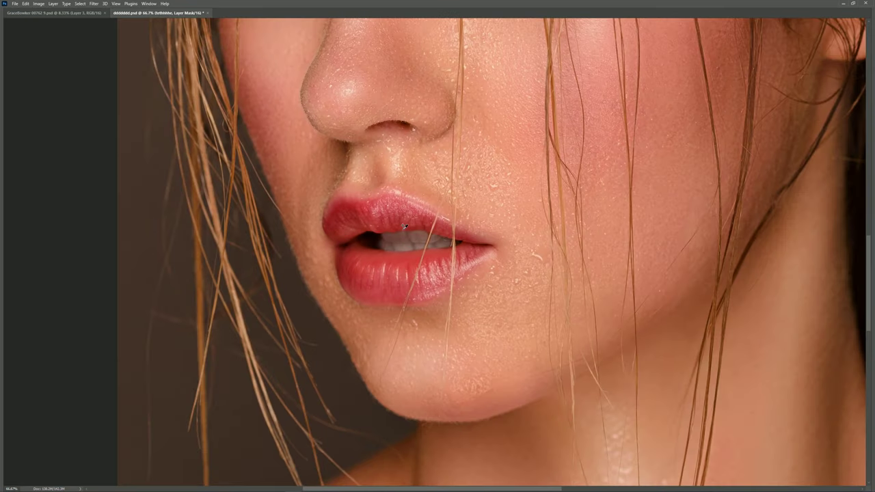
# Step: Lower the whitening group's opacity to 27%
pyautogui.press('Tab')
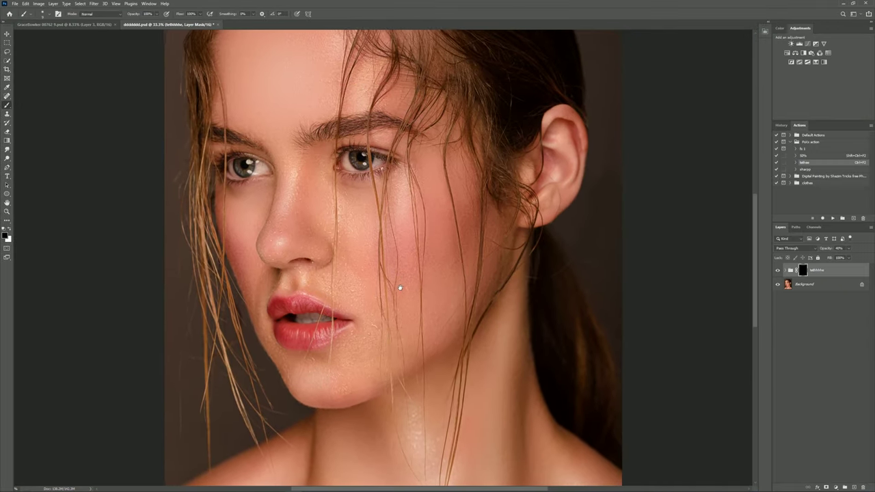
pyautogui.moveTo(828, 249); pyautogui.dragTo(778, 272)
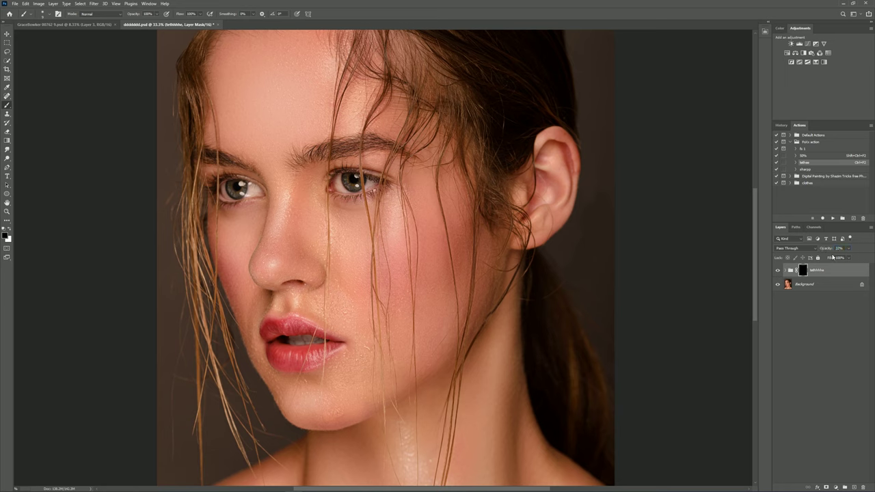
pyautogui.press('Up')
pyautogui.hotkey('ctrl', '-')
pyautogui.hotkey('ctrl', '-')
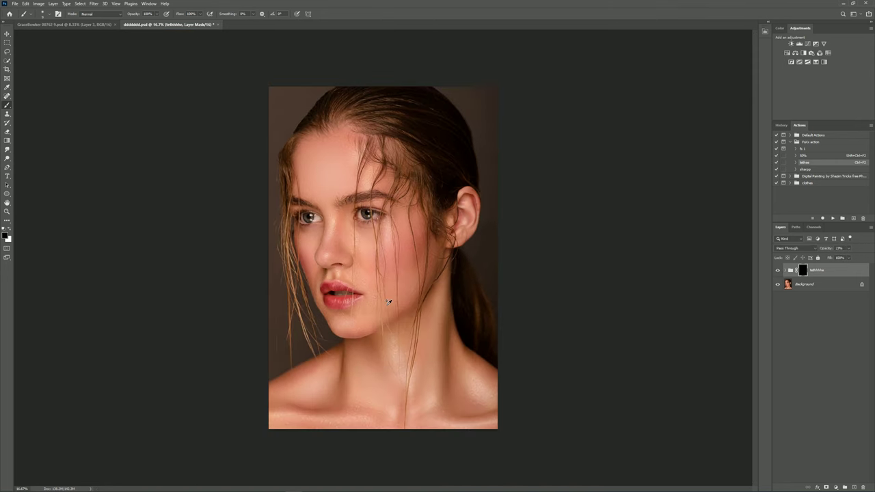
pyautogui.scroll(1, 385, 300)
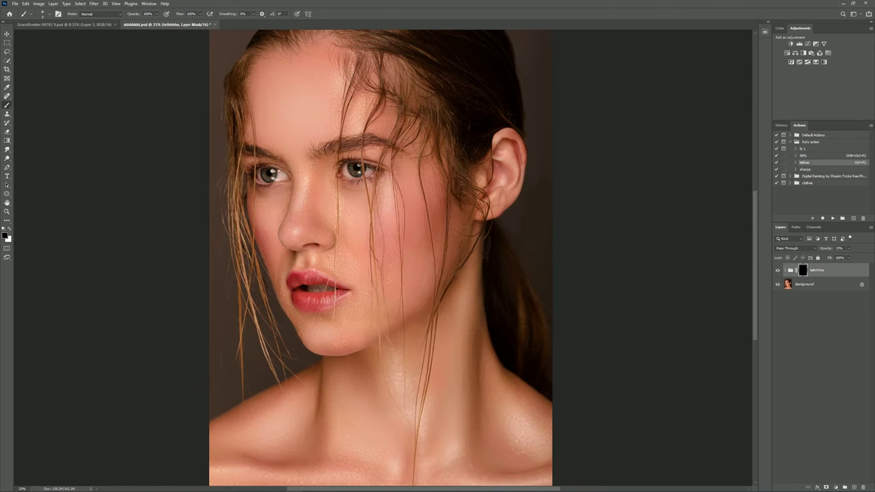
pyautogui.scroll(2, 314, 284)
pyautogui.scroll(2, 313, 275)
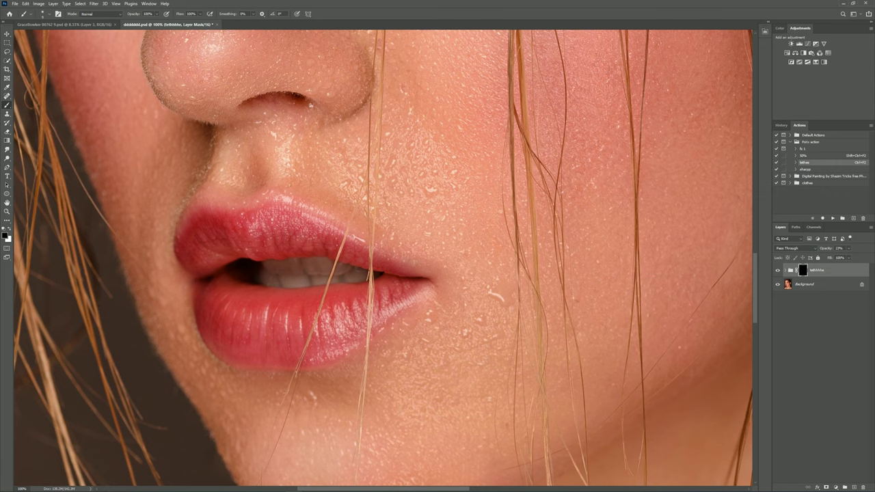
pyautogui.click(810, 156)
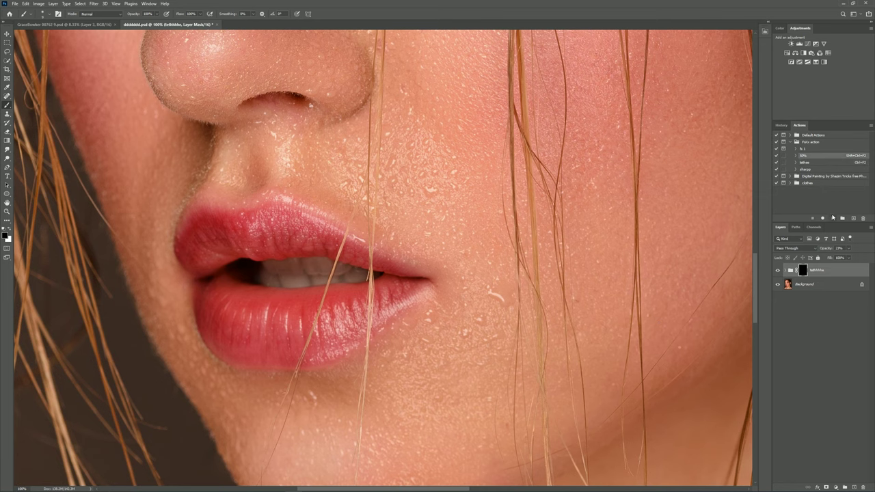
# Step: Run the 50% action and resize the brush to fit the teeth
pyautogui.click(837, 219)
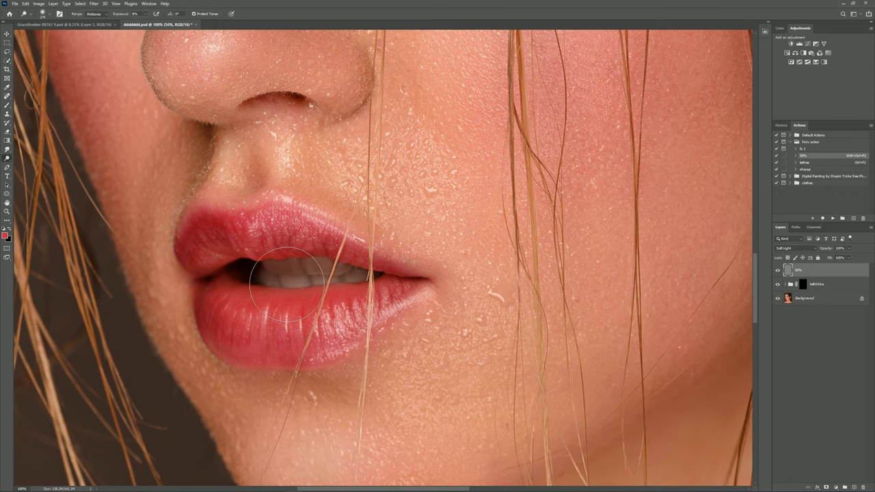
pyautogui.scroll(1, 276, 268)
pyautogui.press('[')
pyautogui.press('[')
pyautogui.press('[')
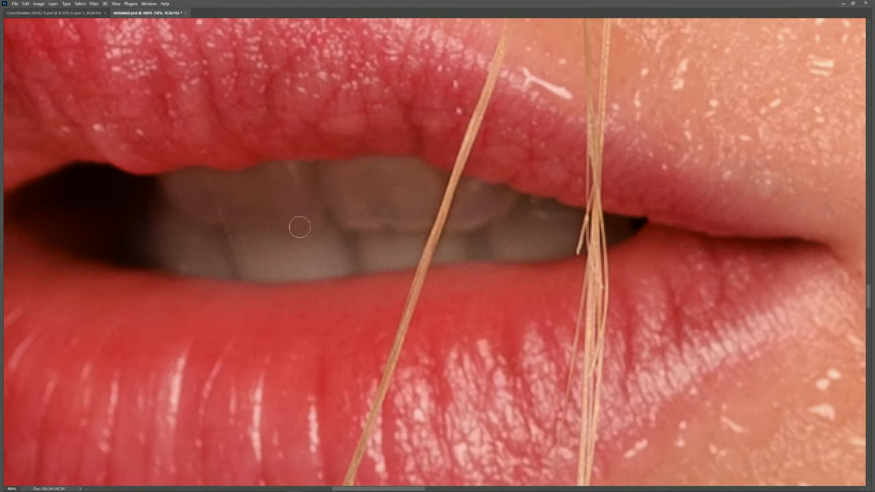
pyautogui.press(']')
pyautogui.press(']')
pyautogui.press(']')
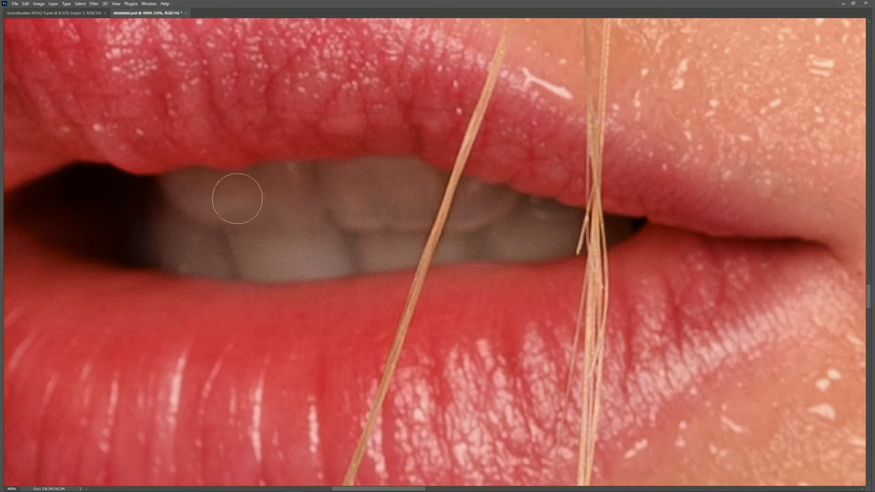
pyautogui.scroll(-3, 302, 222)
# Step: Toggle the whitening on and off to compare the teeth
pyautogui.press('Tab')
pyautogui.scroll(-2, 646, 313)
pyautogui.click(778, 270)
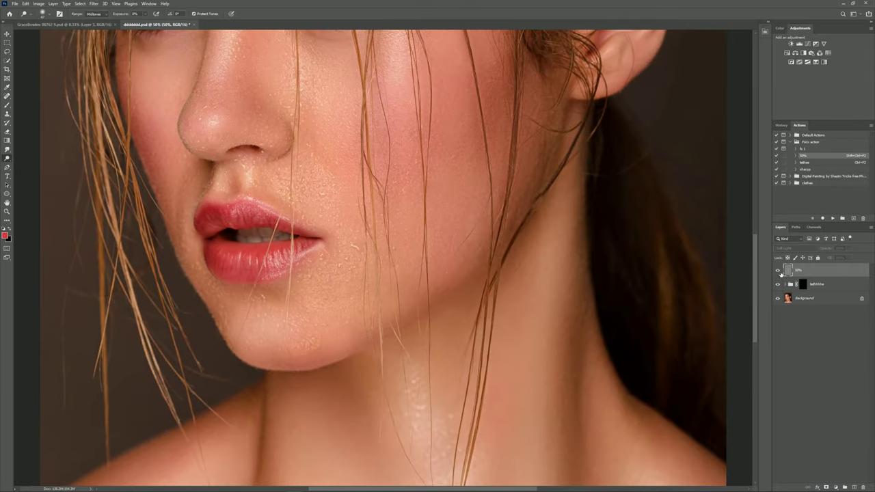
pyautogui.scroll(4, 248, 236)
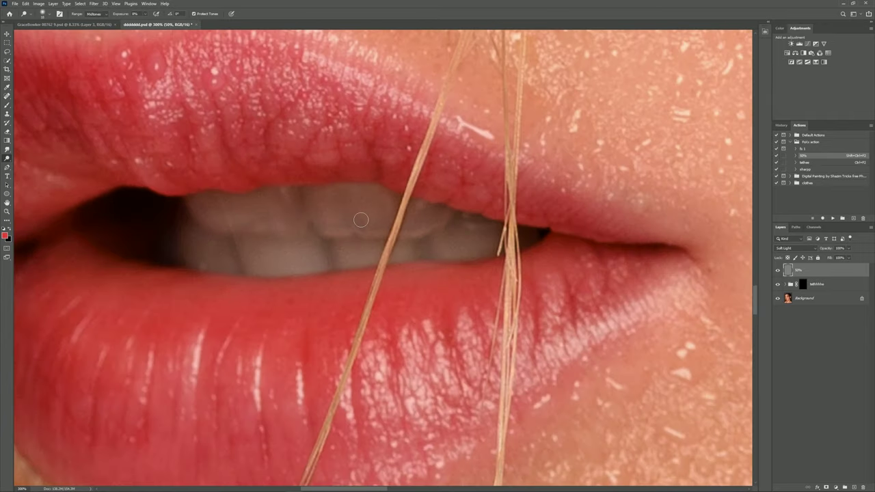
pyautogui.scroll(-3, 358, 205)
pyautogui.scroll(-2, 358, 205)
pyautogui.scroll(-2, 328, 232)
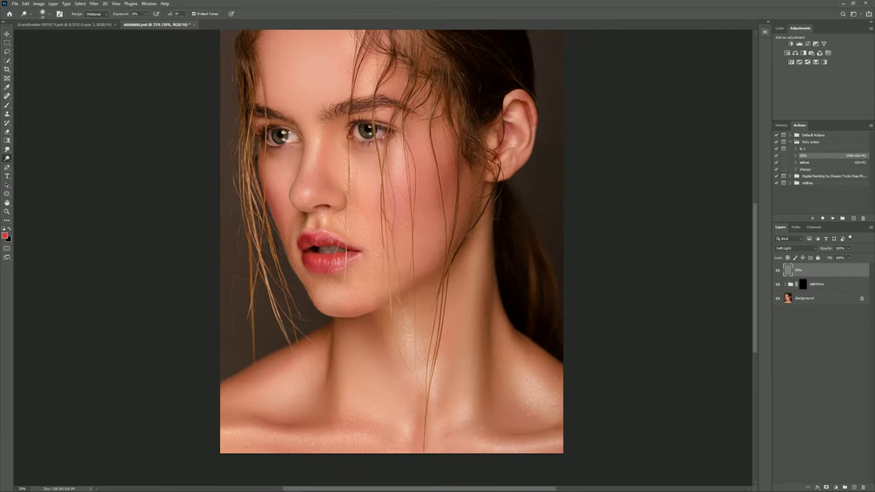
pyautogui.scroll(3, 328, 232)
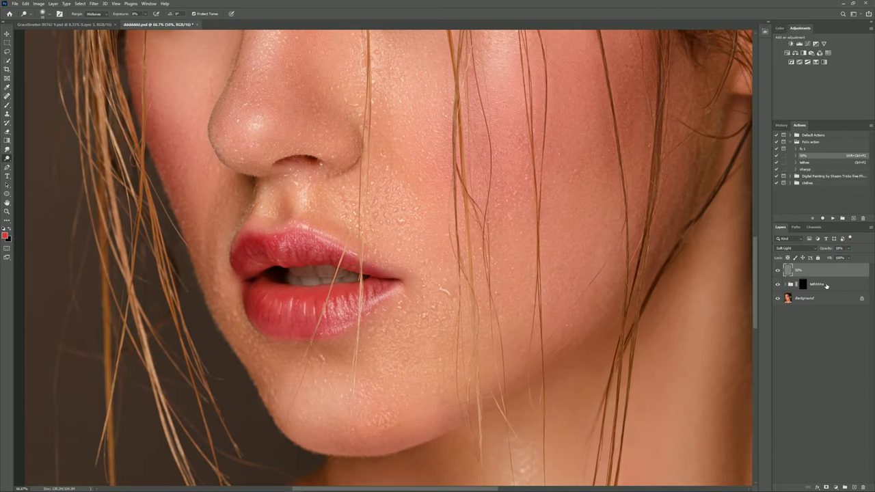
# Step: Group the 50% layer and tathhhh group into Group 1
pyautogui.keyDown('shift'); pyautogui.click(826, 286); pyautogui.keyUp('shift')
pyautogui.hotkey('ctrl', 'g')
pyautogui.scroll(-3, 666, 325)
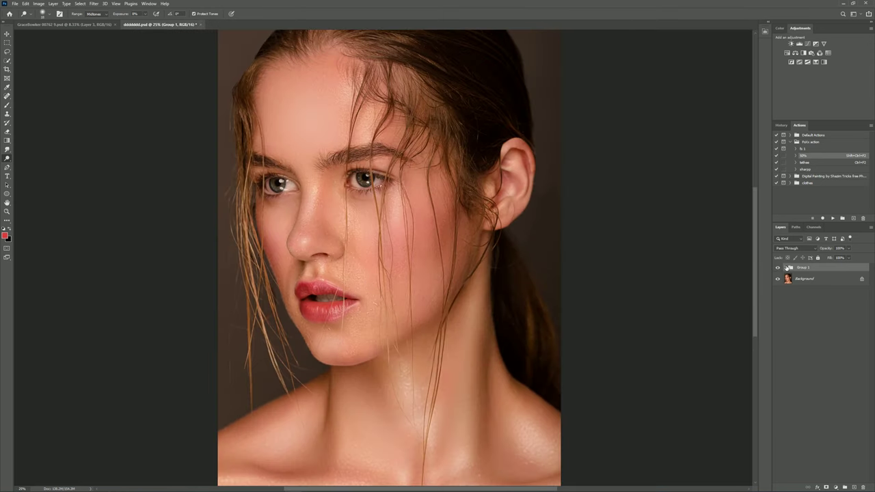
pyautogui.click(789, 267)
# Step: Raise the teeth effect to about 69% opacity and merge everything into the Background
pyautogui.click(800, 293)
pyautogui.moveTo(826, 250)
pyautogui.mouseDown()
pyautogui.moveTo(818, 281)
pyautogui.moveTo(778, 298)
pyautogui.mouseUp()
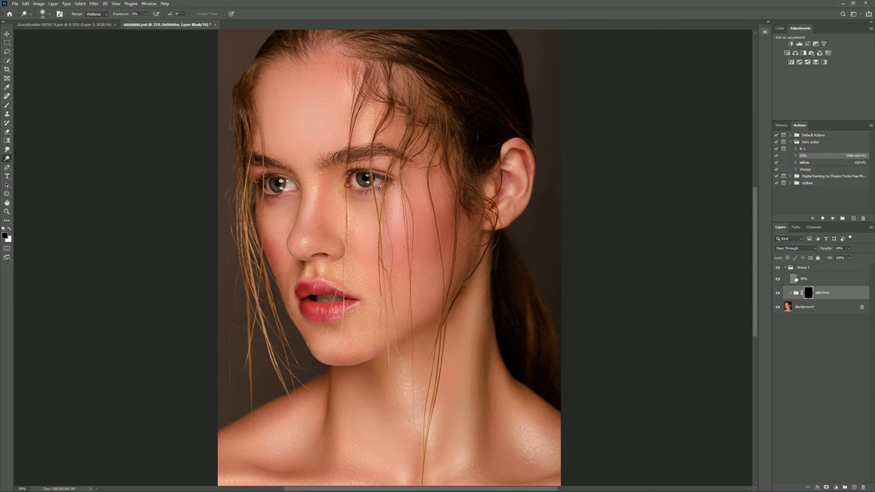
pyautogui.click(790, 268)
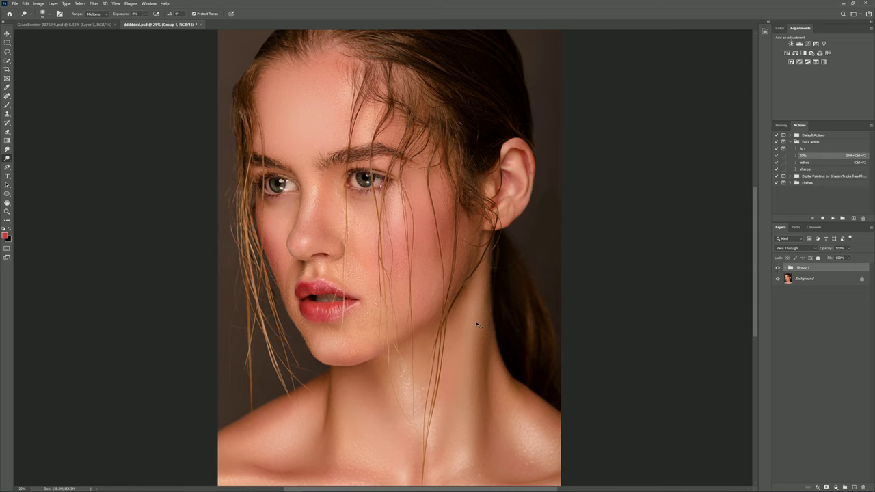
pyautogui.hotkey('ctrl', 'shift', 'e')
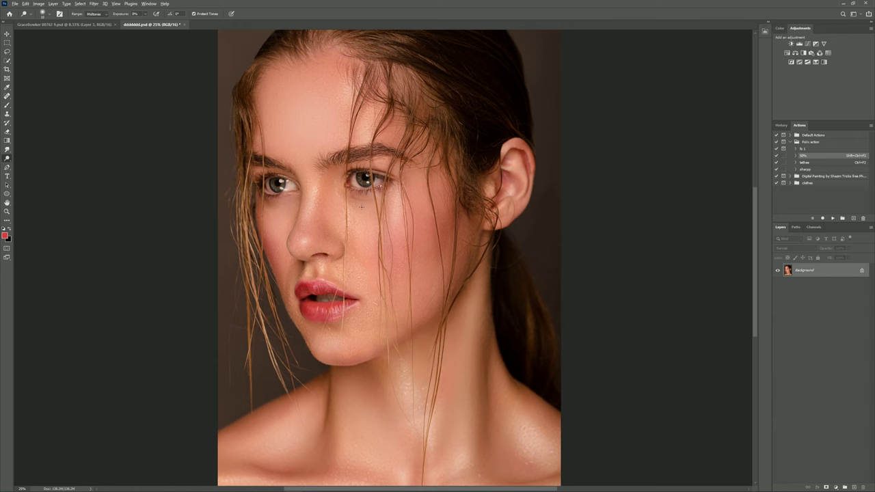
# Step: Add Veins Removal and Whiten Eyes layers from the Retouch Pro panel
pyautogui.scroll(3, 362, 203)
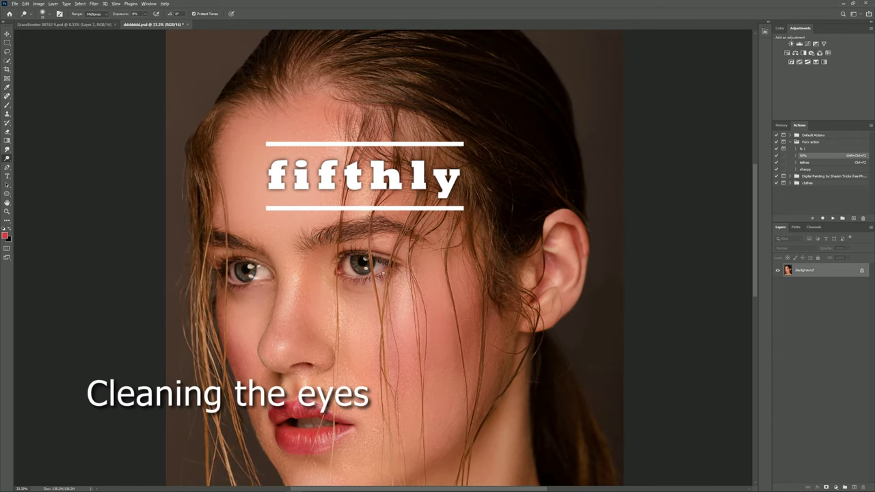
pyautogui.scroll(1, 357, 308)
pyautogui.scroll(1, 350, 306)
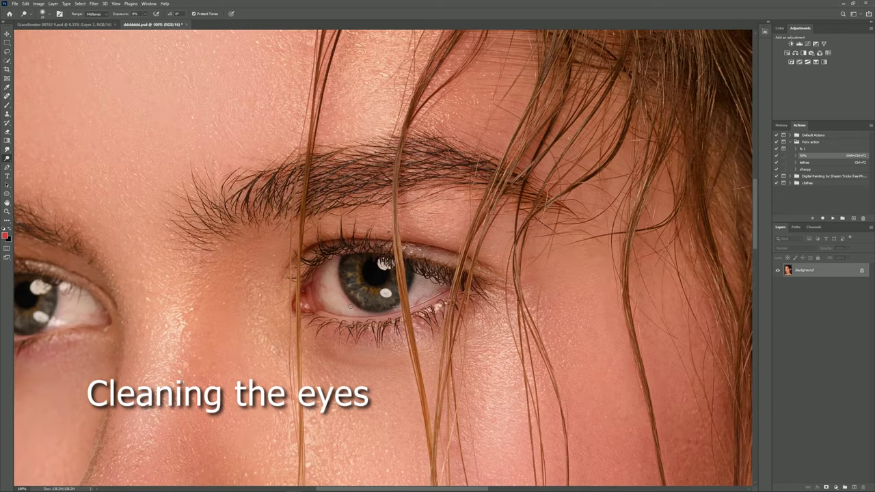
pyautogui.scroll(1, 349, 313)
pyautogui.scroll(-1, 363, 297)
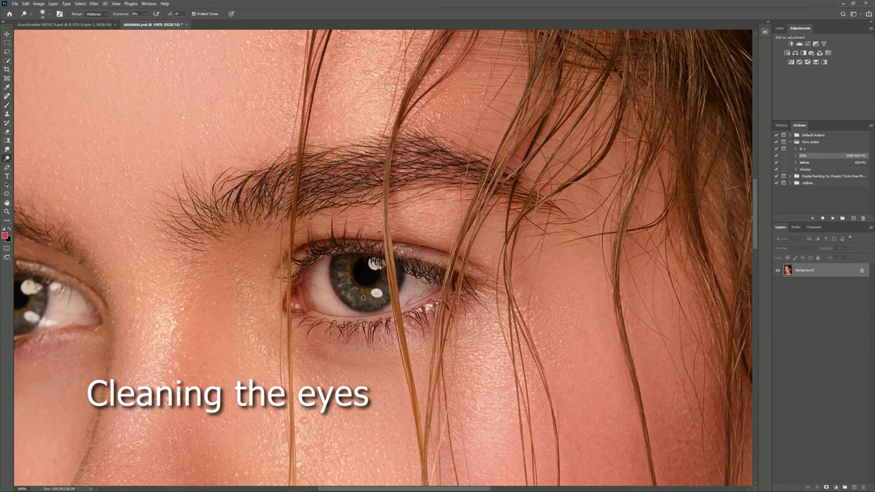
pyautogui.scroll(1, 358, 312)
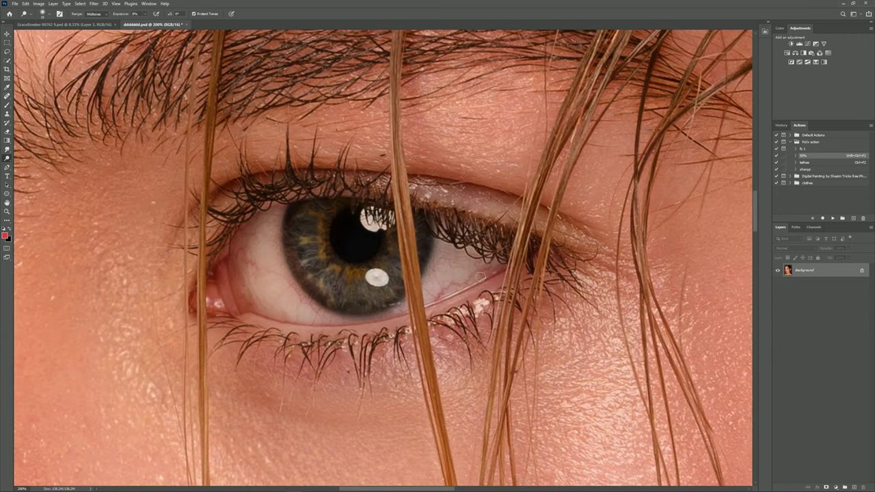
pyautogui.click(765, 31)
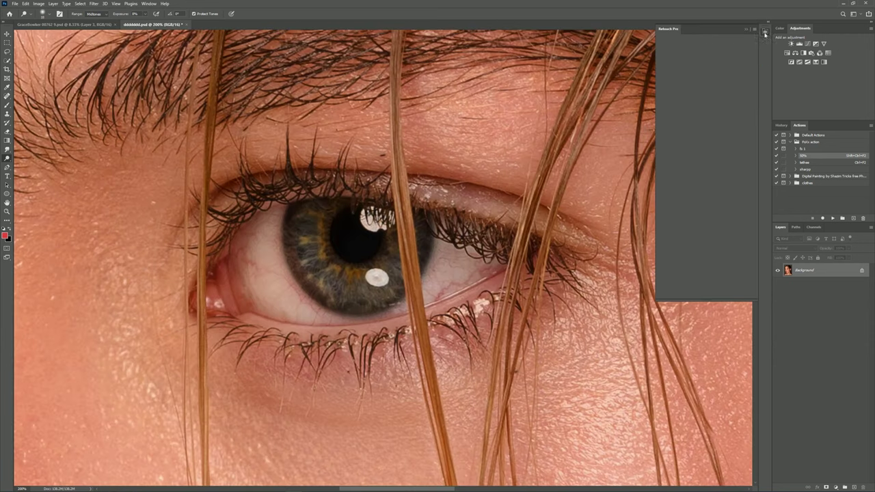
pyautogui.click(725, 113)
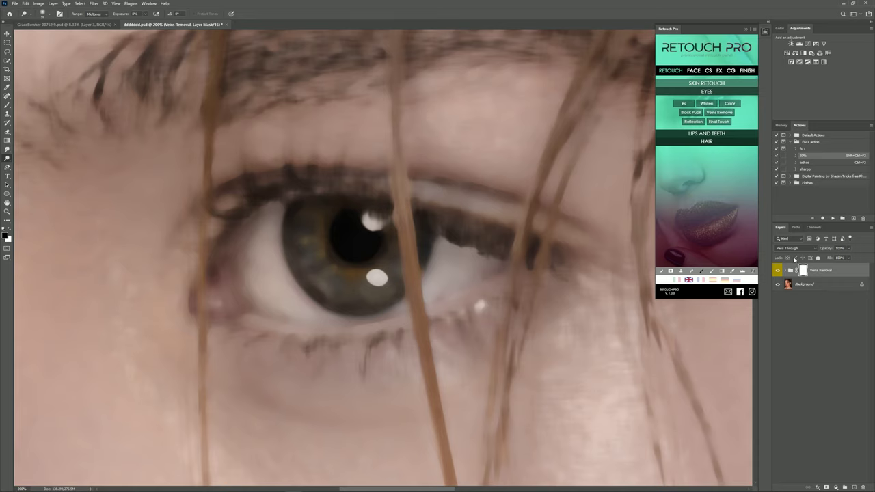
pyautogui.click(710, 105)
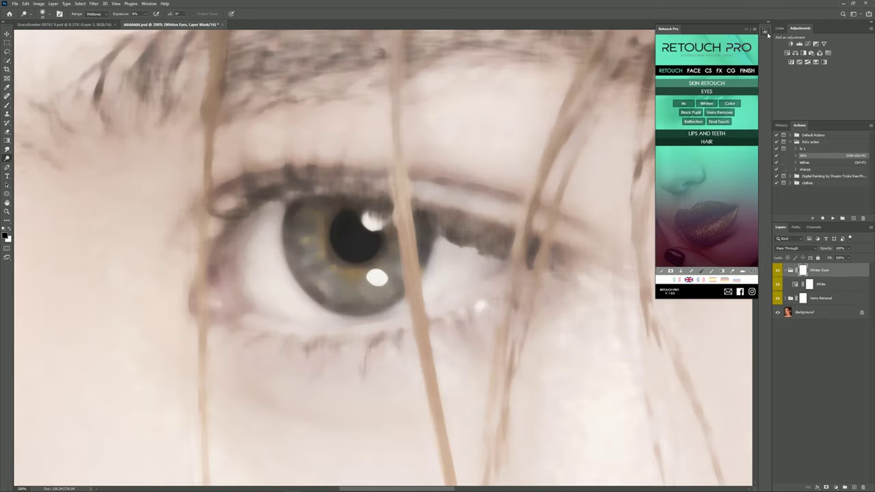
# Step: Group the Veins Removal and Whiten Eyes layers as Group 1 and add a layer mask
pyautogui.click(747, 31)
pyautogui.keyDown('ctrl'); pyautogui.click(829, 298); pyautogui.keyUp('ctrl')
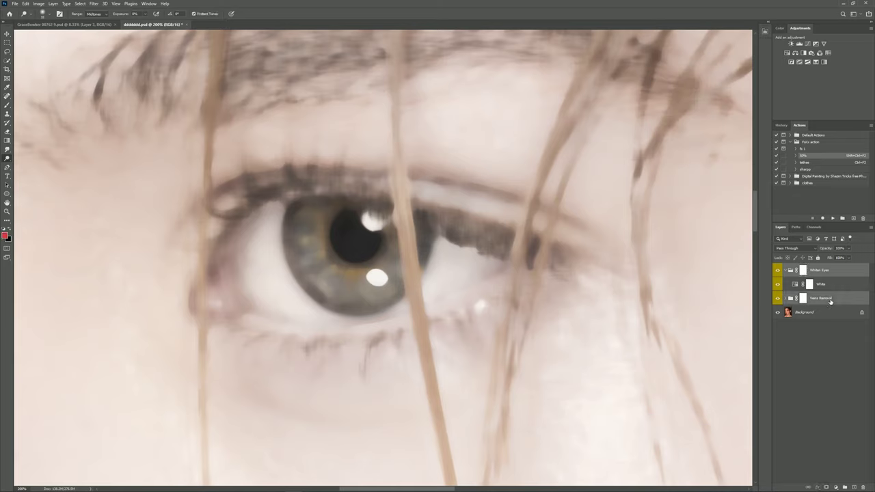
pyautogui.hotkey('ctrl', 'g')
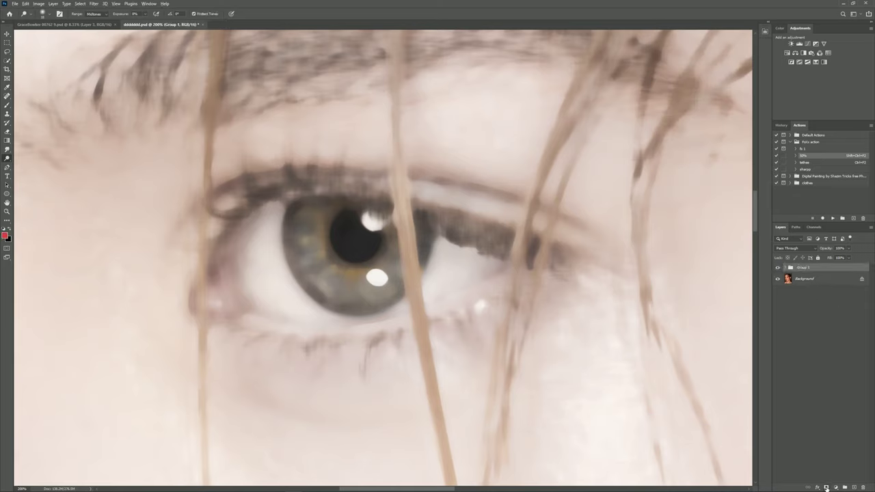
pyautogui.click(826, 487)
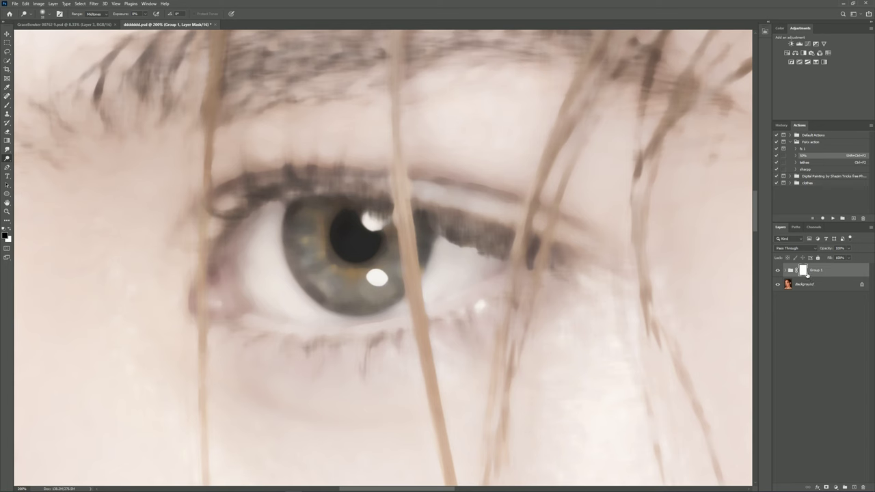
# Step: Invert Group 1's mask and set up a white brush sized for the eye white
pyautogui.hotkey('ctrl', 'i')
pyautogui.press('b')
pyautogui.press('Tab')
pyautogui.hotkey('ctrl', '+')
pyautogui.moveTo(252, 268); pyautogui.dragTo(273, 257)
pyautogui.press('Tab')
pyautogui.press('Tab')
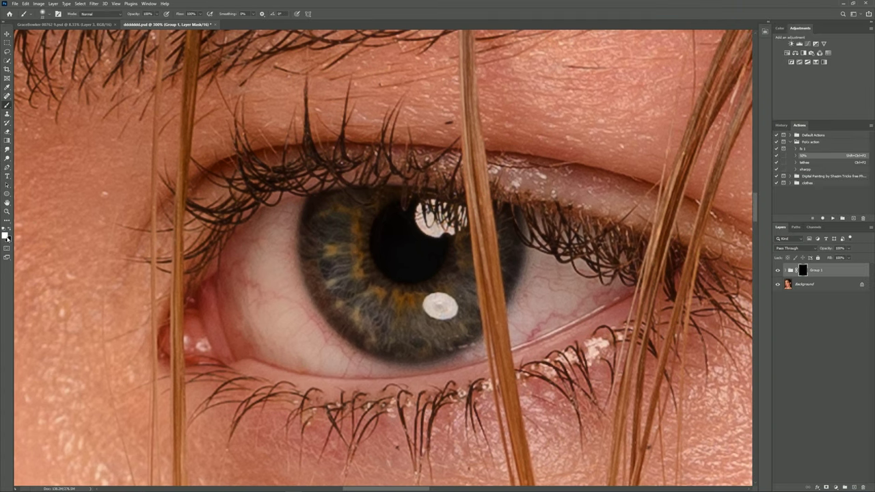
pyautogui.click(5, 234)
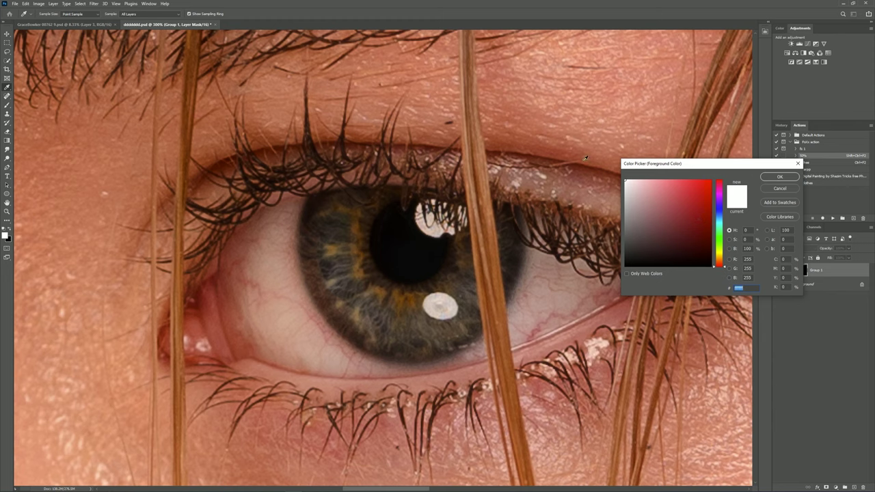
pyautogui.click(780, 177)
pyautogui.press('Tab')
pyautogui.hotkey('ctrl', '+')
# Step: Paint the mask over the first eye's white, including rims and the area beneath the iris
pyautogui.moveTo(268, 186); pyautogui.dragTo(240, 224)
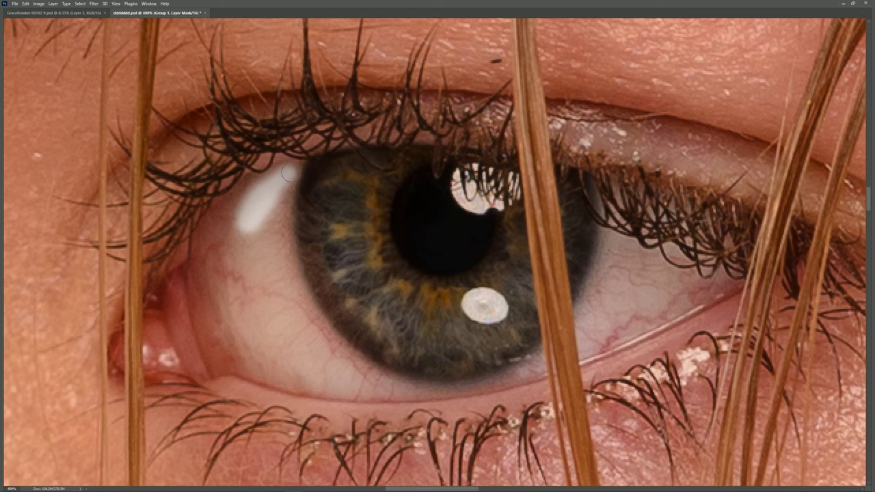
pyautogui.scroll(1, 267, 213)
pyautogui.scroll(1, 256, 211)
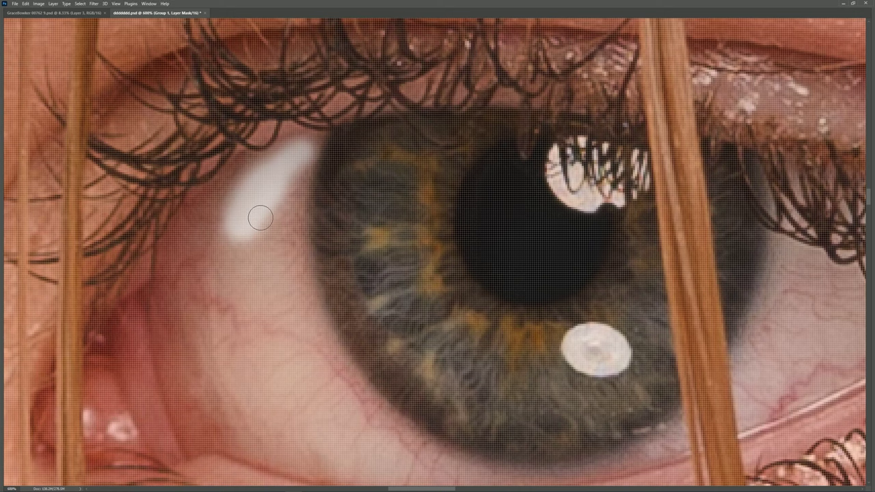
pyautogui.moveTo(262, 199); pyautogui.dragTo(164, 301)
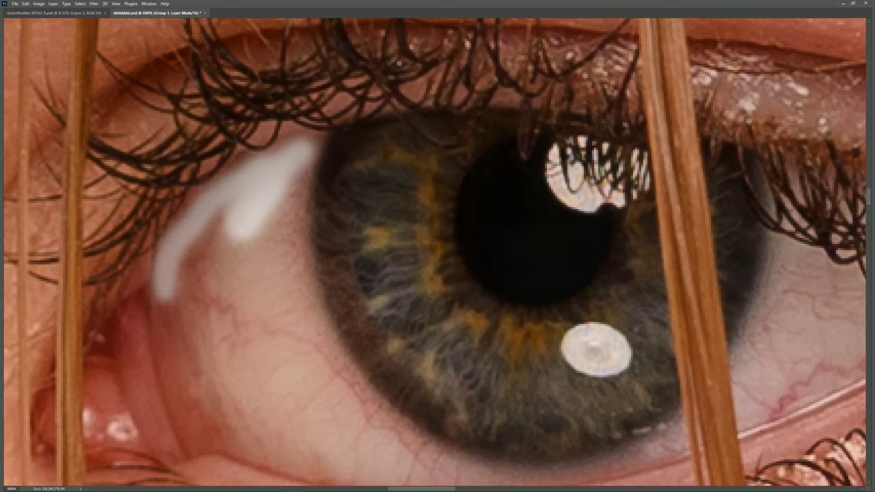
pyautogui.scroll(-3, 188, 257)
pyautogui.moveTo(176, 195)
pyautogui.mouseDown()
pyautogui.moveTo(469, 352)
pyautogui.moveTo(364, 266)
pyautogui.moveTo(426, 312)
pyautogui.moveTo(381, 276)
pyautogui.moveTo(332, 205)
pyautogui.moveTo(307, 41)
pyautogui.moveTo(308, 54)
pyautogui.moveTo(276, 75)
pyautogui.moveTo(205, 168)
pyautogui.moveTo(276, 303)
pyautogui.moveTo(366, 331)
pyautogui.moveTo(396, 317)
pyautogui.moveTo(326, 220)
pyautogui.moveTo(287, 109)
pyautogui.moveTo(219, 119)
pyautogui.moveTo(226, 235)
pyautogui.moveTo(376, 321)
pyautogui.moveTo(286, 203)
pyautogui.moveTo(280, 141)
pyautogui.moveTo(254, 222)
pyautogui.mouseUp()
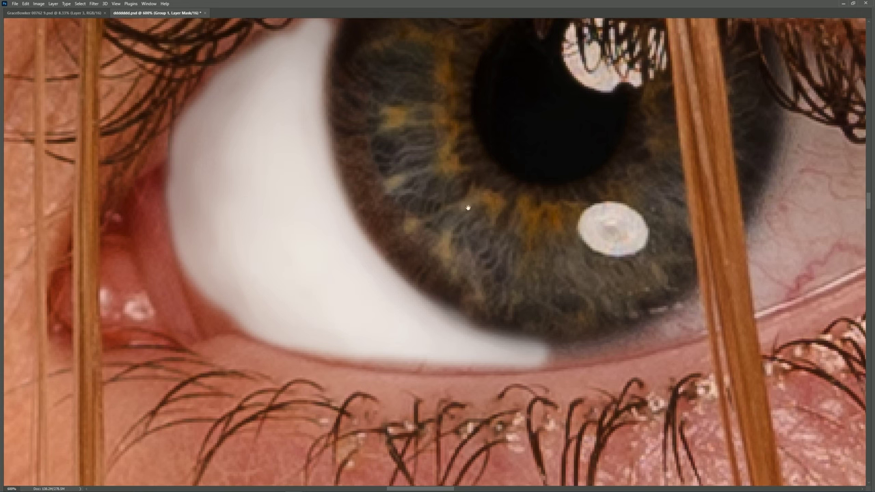
pyautogui.moveTo(628, 157); pyautogui.dragTo(366, 208)
pyautogui.moveTo(502, 352)
pyautogui.mouseDown()
pyautogui.moveTo(718, 240)
pyautogui.moveTo(670, 250)
pyautogui.moveTo(568, 205)
pyautogui.moveTo(530, 176)
pyautogui.moveTo(523, 251)
pyautogui.moveTo(493, 293)
pyautogui.moveTo(537, 197)
pyautogui.moveTo(510, 291)
pyautogui.moveTo(497, 301)
pyautogui.moveTo(502, 353)
pyautogui.moveTo(555, 239)
pyautogui.moveTo(672, 264)
pyautogui.moveTo(521, 311)
pyautogui.moveTo(581, 254)
pyautogui.moveTo(590, 273)
pyautogui.moveTo(588, 223)
pyautogui.moveTo(552, 190)
pyautogui.moveTo(613, 225)
pyautogui.moveTo(549, 253)
pyautogui.mouseUp()
pyautogui.moveTo(432, 368)
pyautogui.mouseDown()
pyautogui.moveTo(341, 402)
pyautogui.moveTo(275, 407)
pyautogui.mouseUp()
# Step: Paint the mask over the other eye's white, including its inner corner
pyautogui.hotkey('ctrl', '-')
pyautogui.hotkey('ctrl', '-')
pyautogui.hotkey('ctrl', '-')
pyautogui.hscroll(-5, 330, 267)
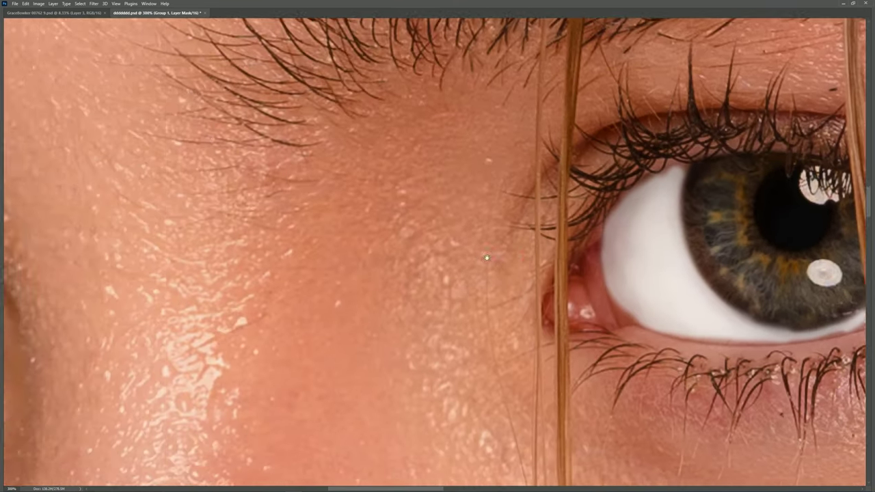
pyautogui.hscroll(-5, 330, 268)
pyautogui.hscroll(-2, 319, 255)
pyautogui.scroll(1, 319, 255)
pyautogui.moveTo(284, 330)
pyautogui.mouseDown()
pyautogui.moveTo(312, 317)
pyautogui.moveTo(342, 231)
pyautogui.moveTo(377, 188)
pyautogui.moveTo(439, 212)
pyautogui.moveTo(494, 302)
pyautogui.moveTo(322, 317)
pyautogui.moveTo(403, 229)
pyautogui.moveTo(454, 286)
pyautogui.moveTo(365, 267)
pyautogui.mouseUp()
pyautogui.hscroll(-3, 471, 251)
pyautogui.moveTo(315, 226)
pyautogui.mouseDown()
pyautogui.moveTo(294, 201)
pyautogui.moveTo(297, 171)
pyautogui.moveTo(253, 219)
pyautogui.moveTo(273, 294)
pyautogui.moveTo(302, 334)
pyautogui.moveTo(383, 362)
pyautogui.moveTo(338, 325)
pyautogui.moveTo(294, 260)
pyautogui.moveTo(289, 168)
pyautogui.moveTo(264, 216)
pyautogui.moveTo(272, 196)
pyautogui.moveTo(292, 311)
pyautogui.moveTo(304, 303)
pyautogui.moveTo(288, 254)
pyautogui.mouseUp()
pyautogui.press('Tab')
pyautogui.press('Tab')
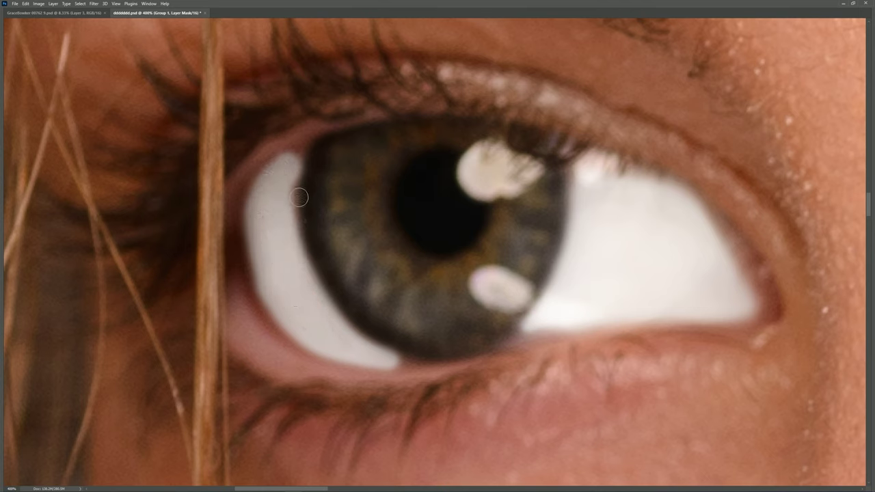
pyautogui.moveTo(300, 198); pyautogui.dragTo(287, 235)
pyautogui.scroll(-5, 287, 234)
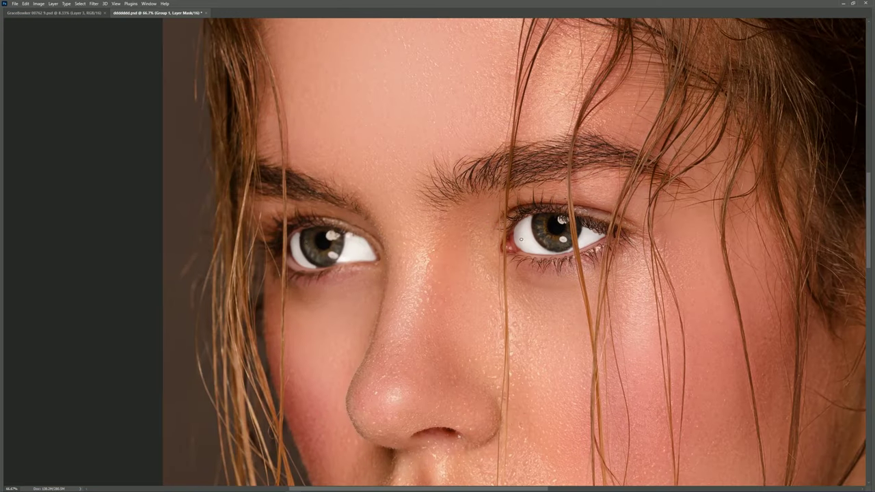
# Step: Lower Group 1's opacity from 50% to 25%, then to 23%
pyautogui.press('Tab')
pyautogui.write('50')
pyautogui.press('Return')
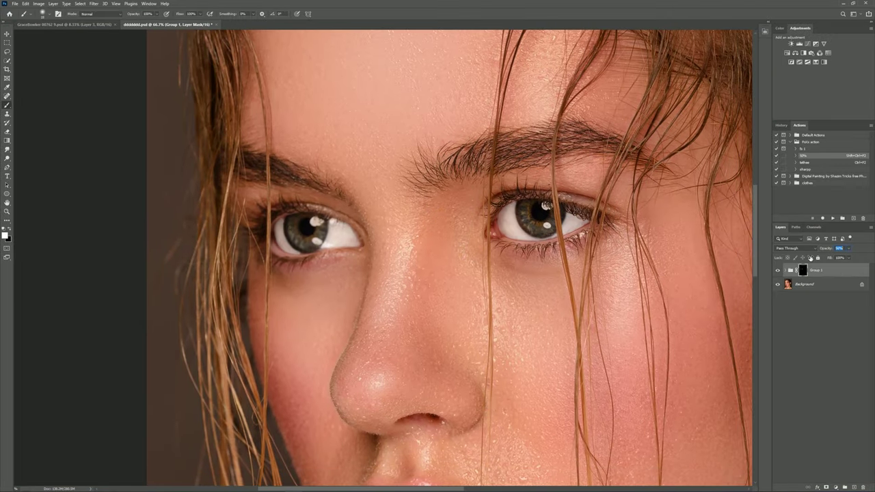
pyautogui.write('35')
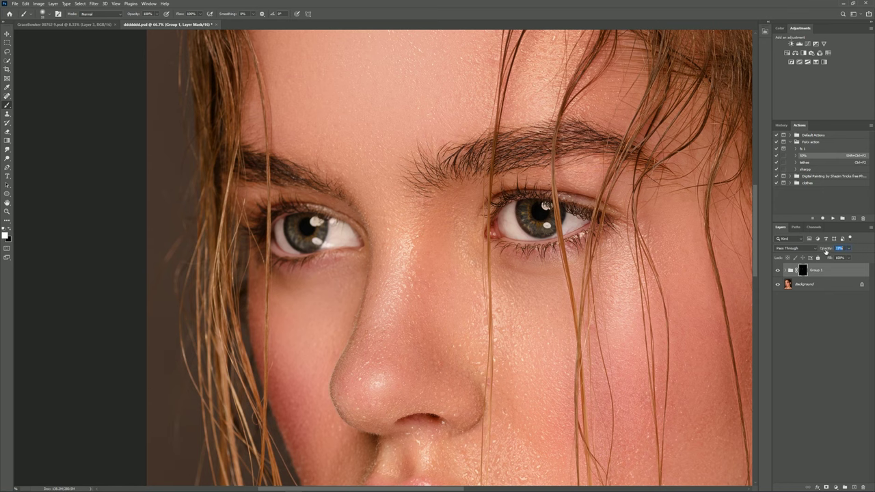
pyautogui.write('25')
pyautogui.press('Return')
pyautogui.hotkey('ctrl', '-')
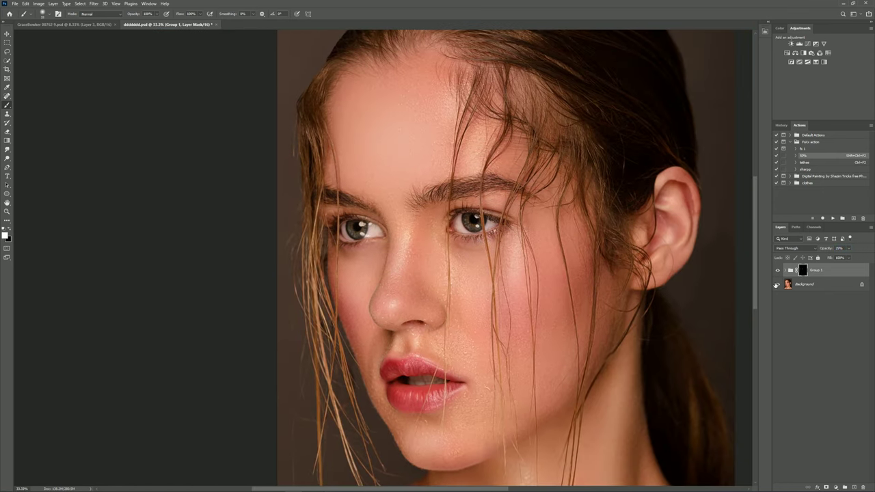
pyautogui.hotkey('ctrl', '+')
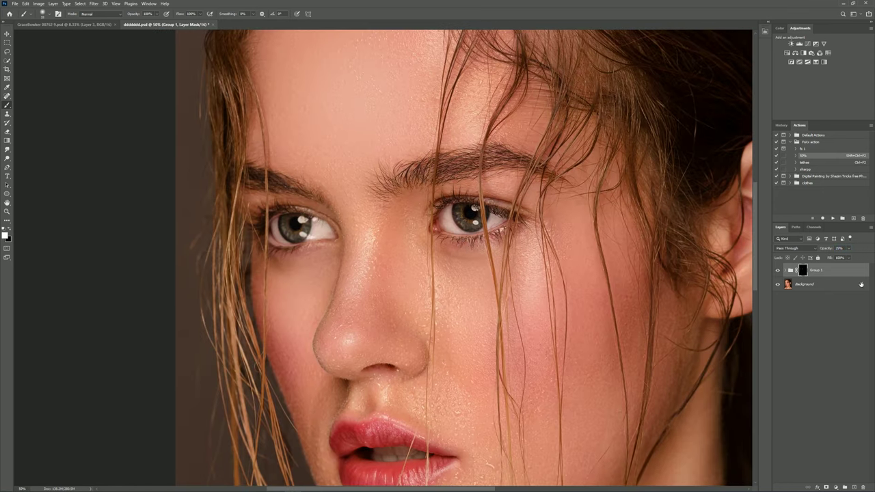
pyautogui.write('23')
# Step: Toggle Group 1 to compare the eyes, then fine-tune its opacity by scrubbing
pyautogui.click(786, 270)
pyautogui.click(827, 312)
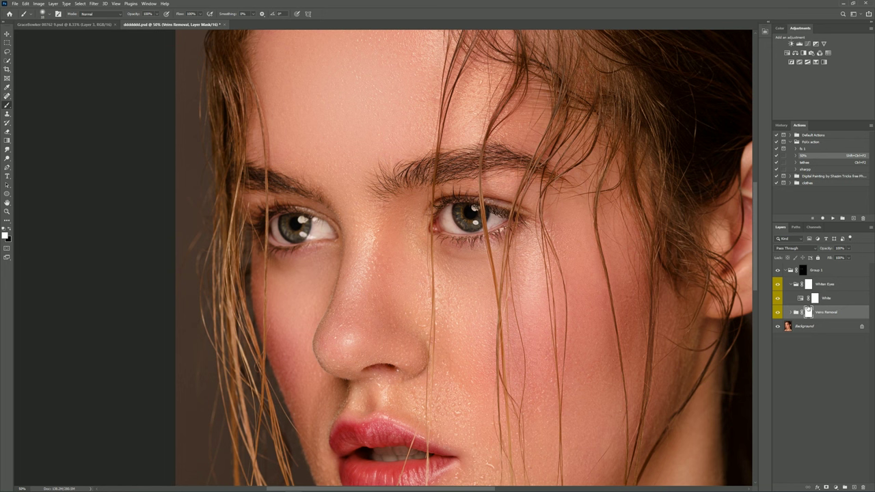
pyautogui.click(806, 273)
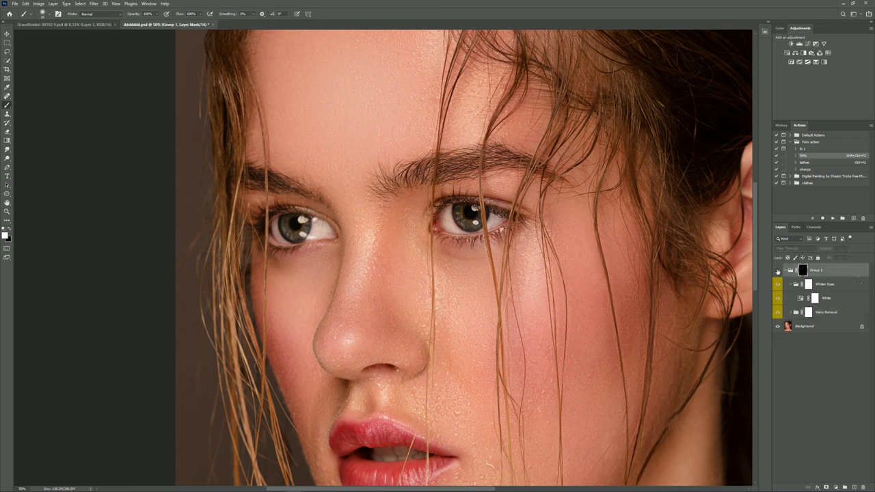
pyautogui.click(777, 270)
pyautogui.click(777, 271)
pyautogui.click(786, 271)
pyautogui.hotkey('ctrl', '-')
pyautogui.hotkey('ctrl', '-')
pyautogui.hotkey('ctrl', '-')
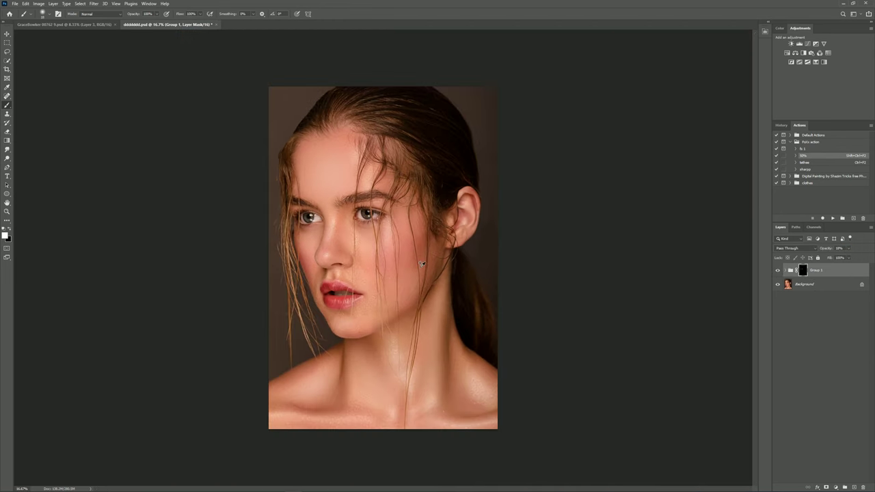
pyautogui.hotkey('ctrl', '+')
pyautogui.moveTo(826, 248); pyautogui.dragTo(828, 250)
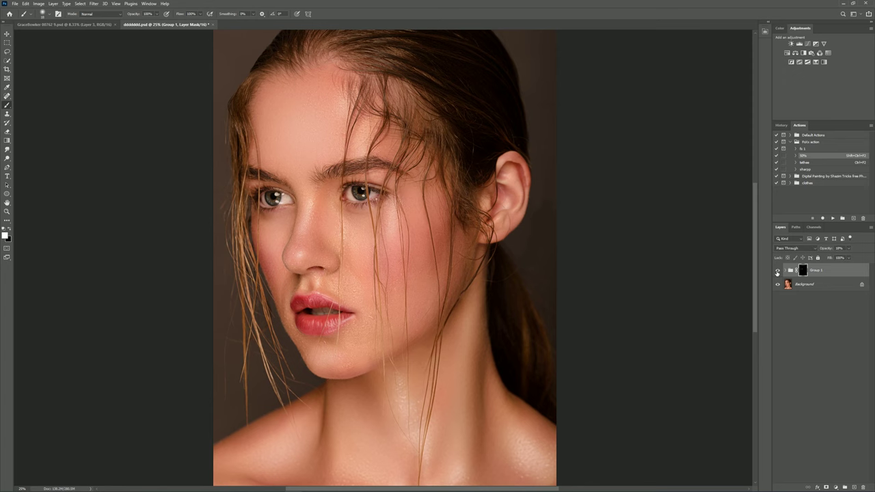
pyautogui.press('Return')
# Step: Add a Hue/Saturation adjustment with the Reds saturation reduced
pyautogui.scroll(3, 347, 195)
pyautogui.scroll(1, 347, 195)
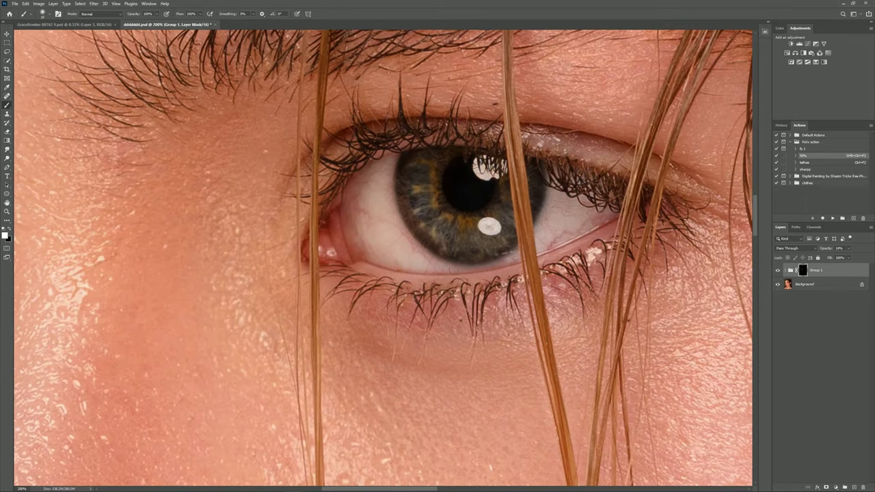
pyautogui.click(792, 54)
pyautogui.click(684, 99)
pyautogui.moveTo(685, 129); pyautogui.dragTo(671, 128)
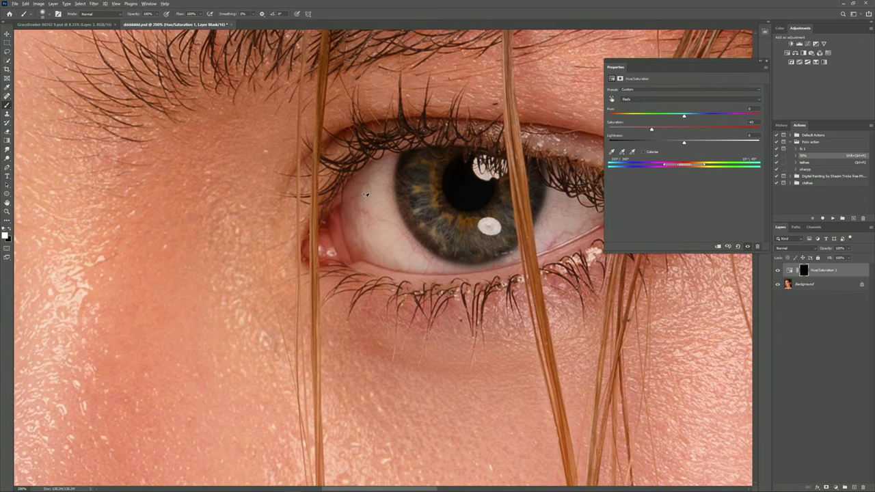
# Step: Paint the red desaturation onto both eye whites and close the Hue/Saturation properties
pyautogui.press('Tab')
pyautogui.scroll(1, 366, 195)
pyautogui.moveTo(352, 199); pyautogui.dragTo(345, 180)
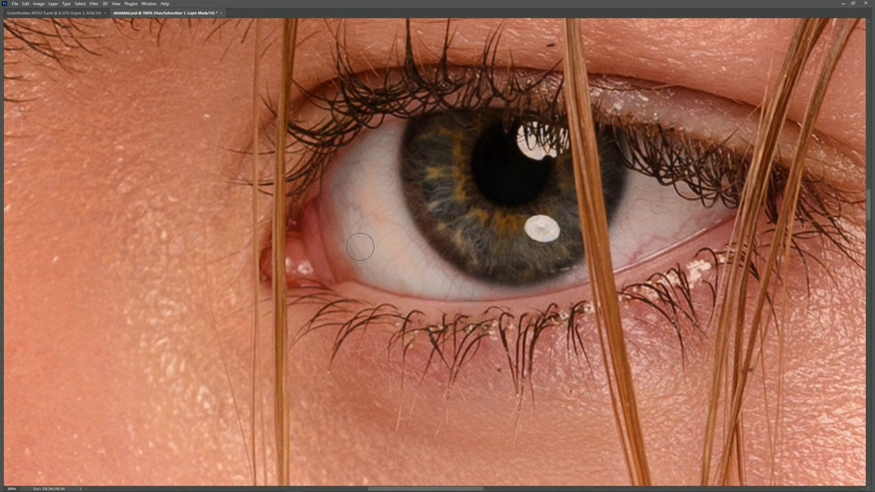
pyautogui.click(363, 191)
pyautogui.hscroll(-10, 395, 242)
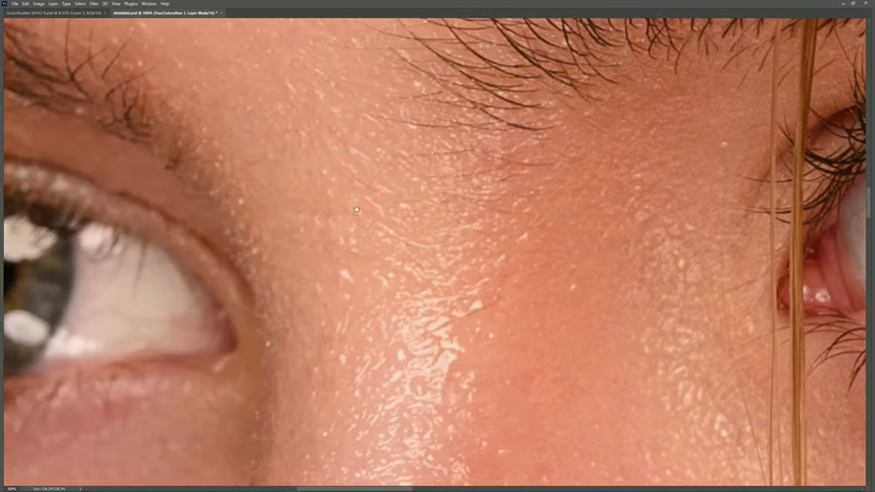
pyautogui.hscroll(-3, 396, 243)
pyautogui.press(']')
pyautogui.press(']')
pyautogui.press(']')
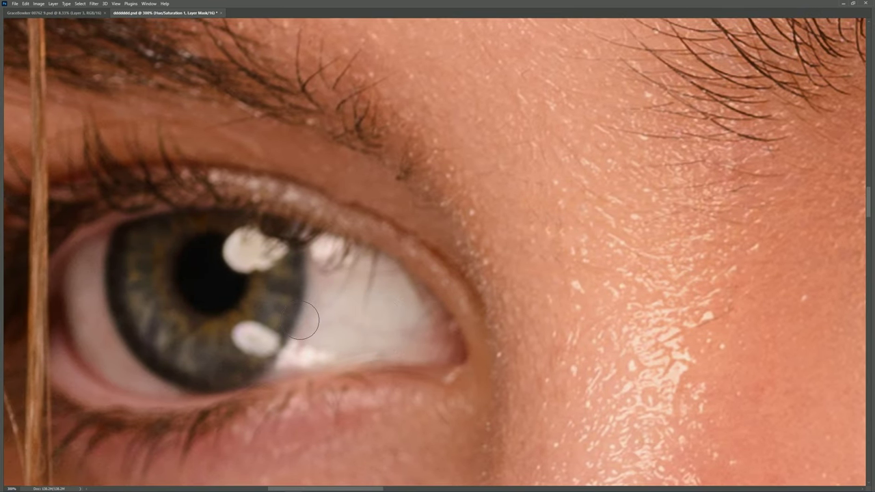
pyautogui.moveTo(113, 365); pyautogui.dragTo(149, 387)
pyautogui.hotkey('ctrl', '0')
pyautogui.press('Tab')
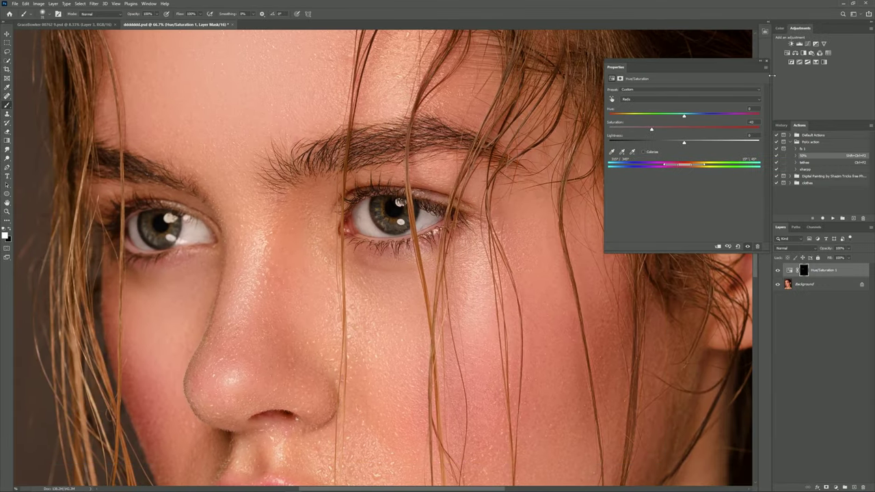
pyautogui.click(767, 61)
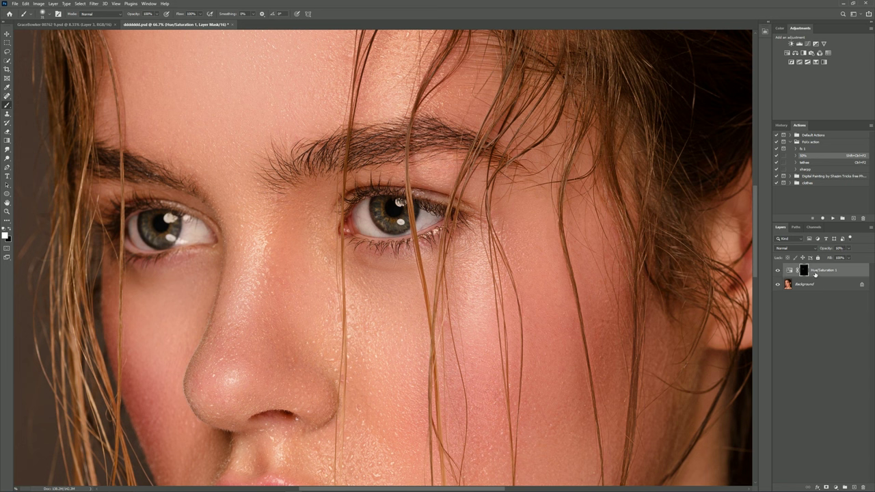
pyautogui.scroll(-2, 408, 239)
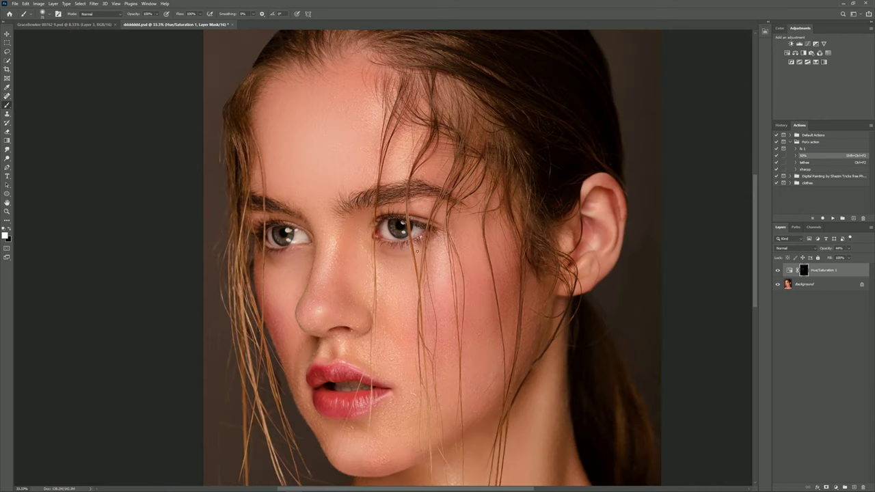
pyautogui.scroll(-1, 403, 247)
pyautogui.scroll(-1, 376, 220)
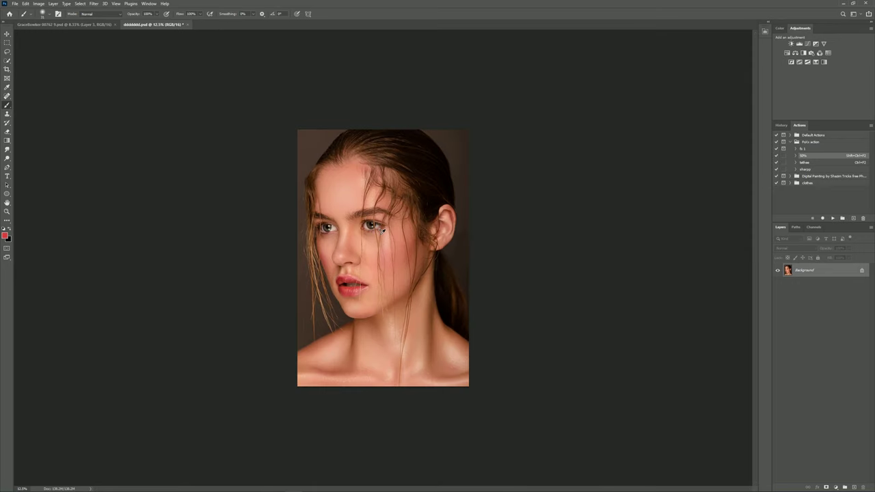
# Step: Add a 50% grey layer via the action and set its blend mode to Overlay
pyautogui.scroll(1, 351, 205)
pyautogui.scroll(1, 352, 205)
pyautogui.scroll(1, 352, 206)
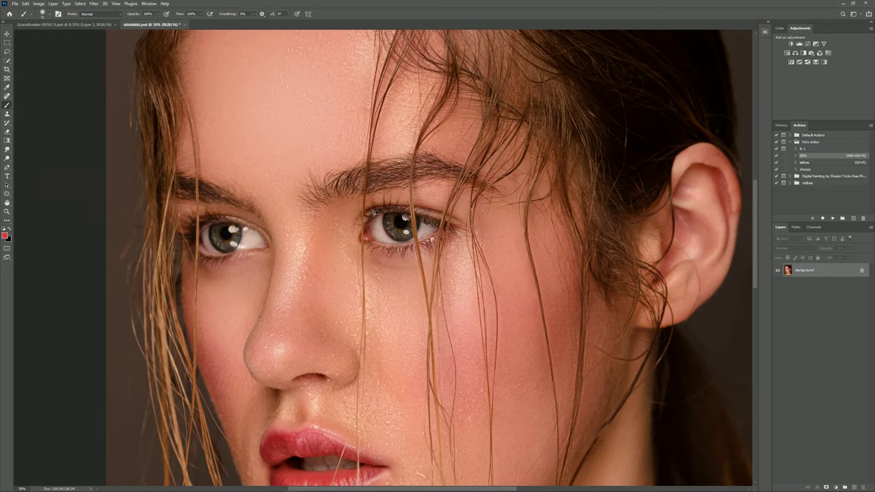
pyautogui.scroll(2, 375, 214)
pyautogui.scroll(1, 375, 213)
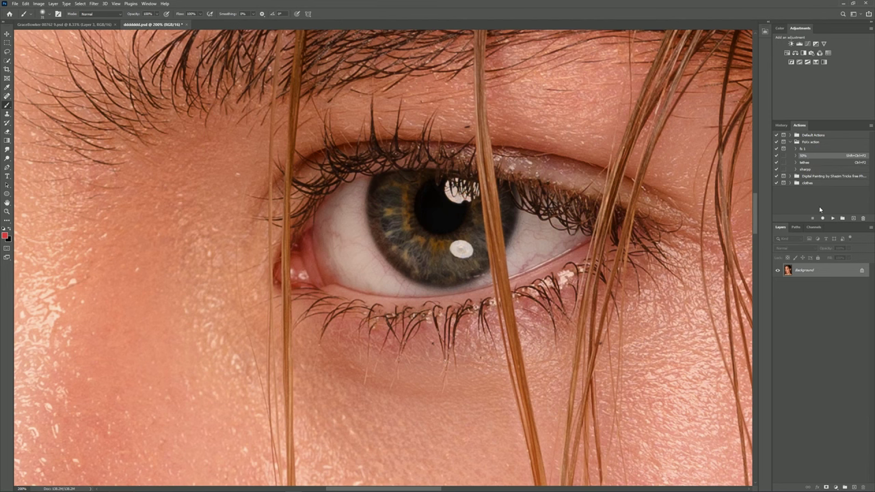
pyautogui.click(832, 218)
pyautogui.click(793, 248)
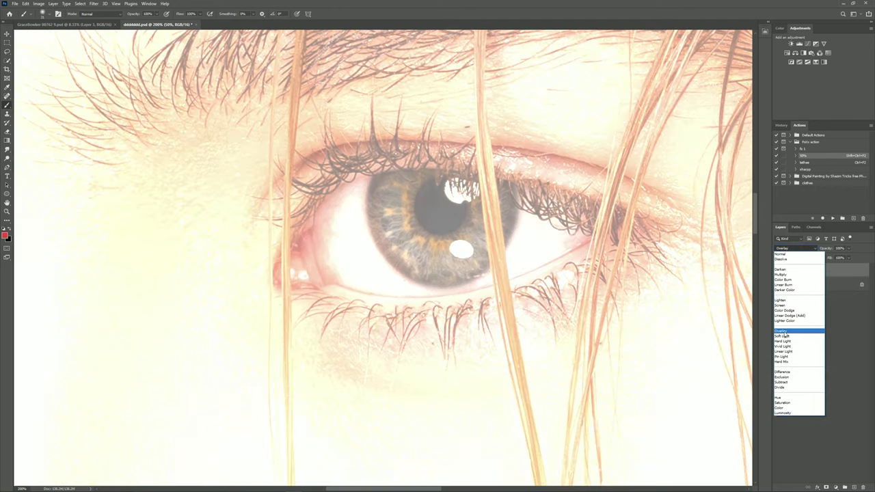
pyautogui.click(785, 333)
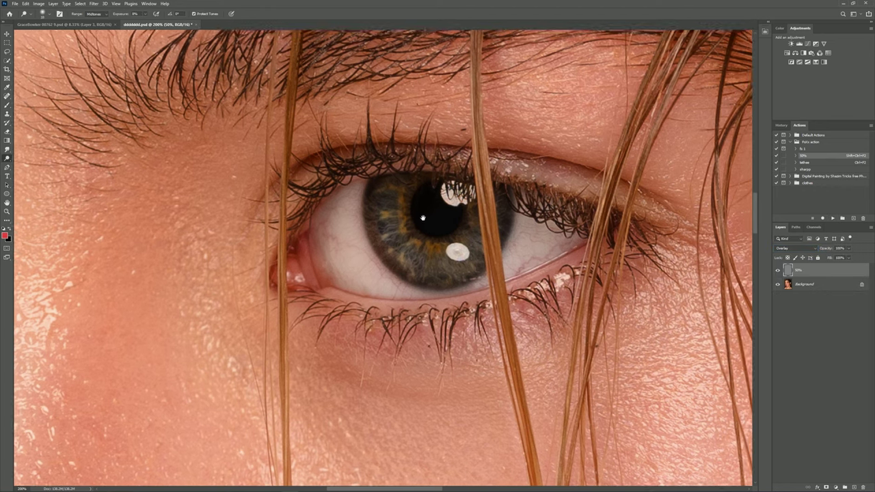
# Step: Dodge and burn the eyes on the grey Overlay layer to deepen the iris
pyautogui.press('Tab')
pyautogui.scroll(2, 357, 235)
pyautogui.press('b')
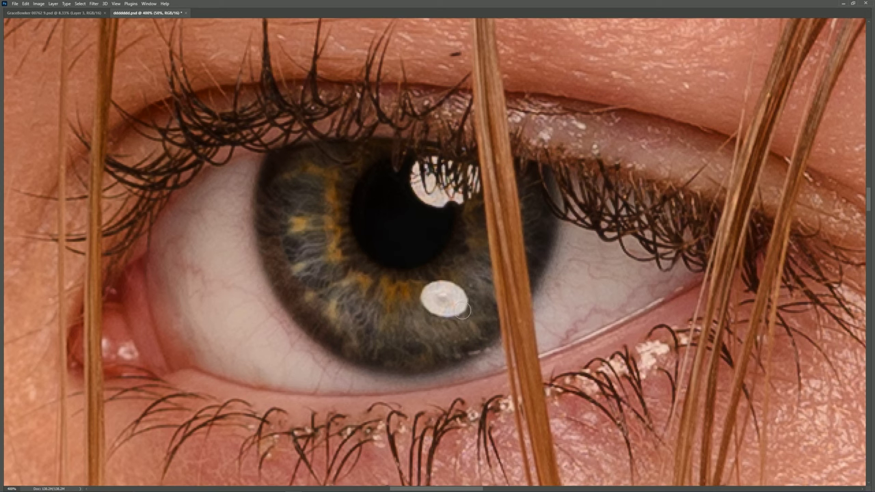
pyautogui.press('Tab')
pyautogui.hotkey('ctrl', '-')
pyautogui.hotkey('ctrl', '-')
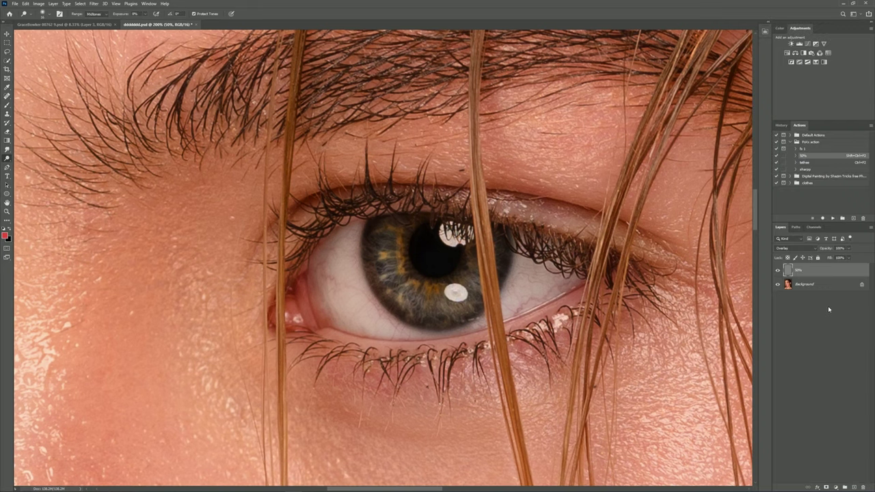
pyautogui.hotkey('ctrl', '-')
pyautogui.hotkey('ctrl', '-')
pyautogui.hotkey('ctrl', '-')
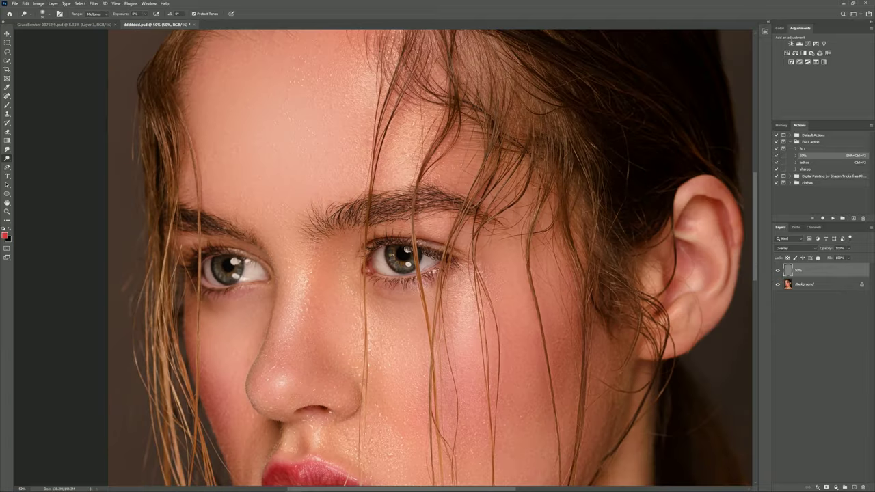
pyautogui.hotkey('ctrl', '-')
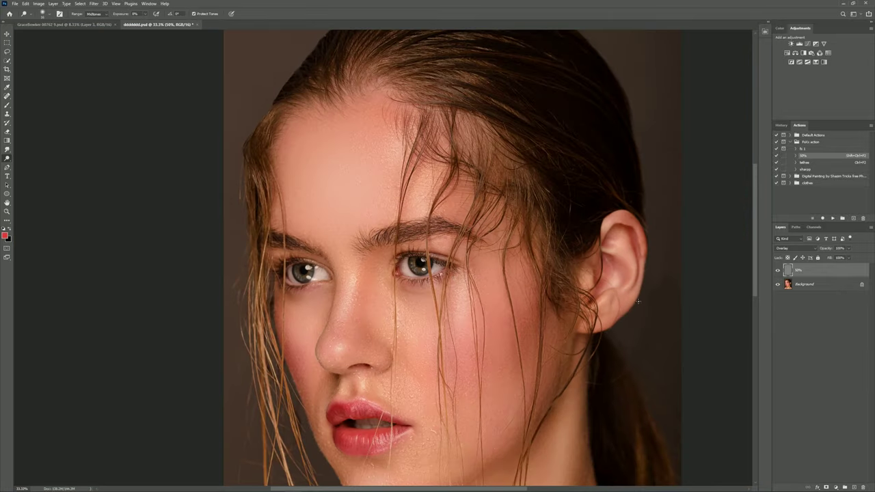
pyautogui.keyDown('alt'); pyautogui.scroll(2, 294, 273); pyautogui.keyUp('alt')
pyautogui.keyDown('alt'); pyautogui.scroll(3, 291, 280); pyautogui.keyUp('alt')
pyautogui.press('Tab')
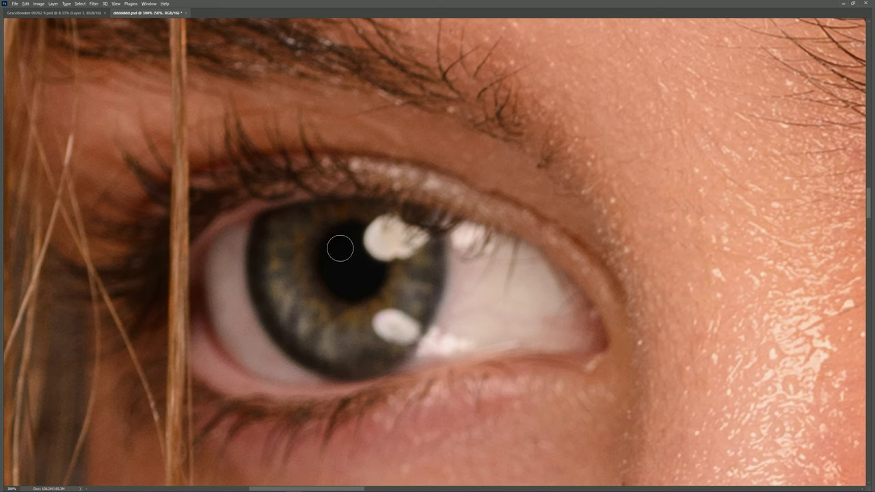
pyautogui.scroll(-2, 375, 266)
pyautogui.scroll(-1, 377, 265)
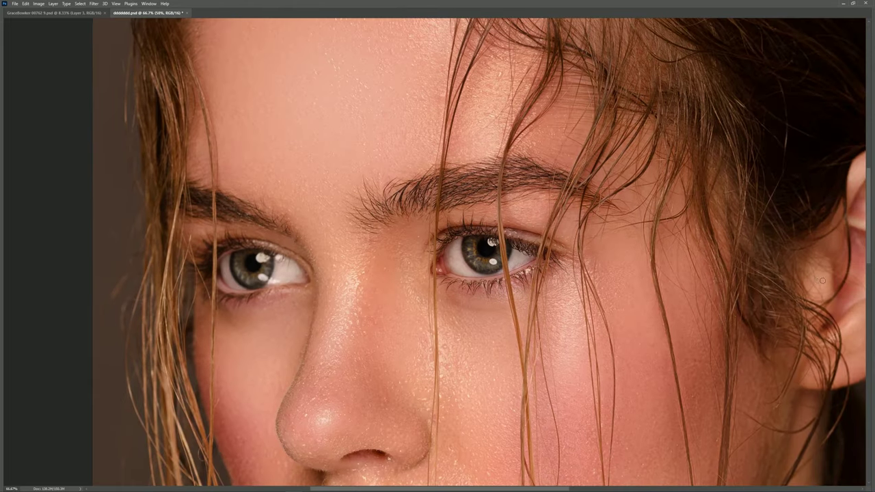
pyautogui.press('Tab')
pyautogui.scroll(1, 504, 269)
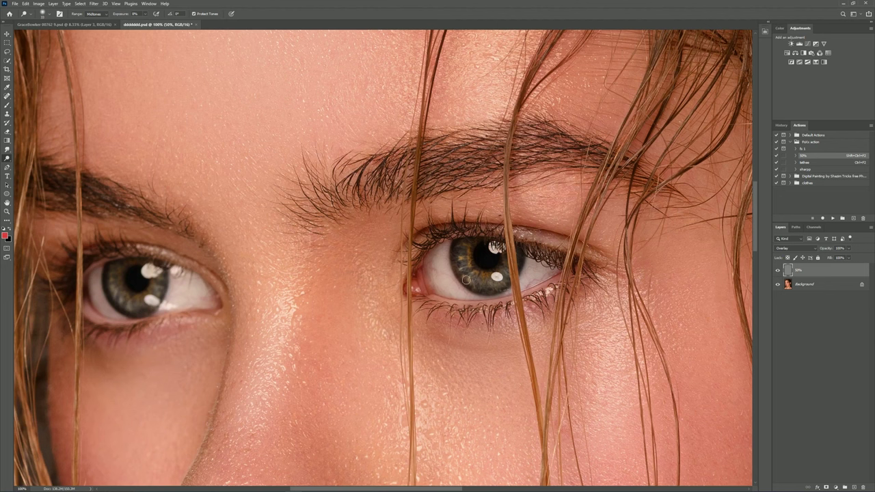
pyautogui.click(812, 286)
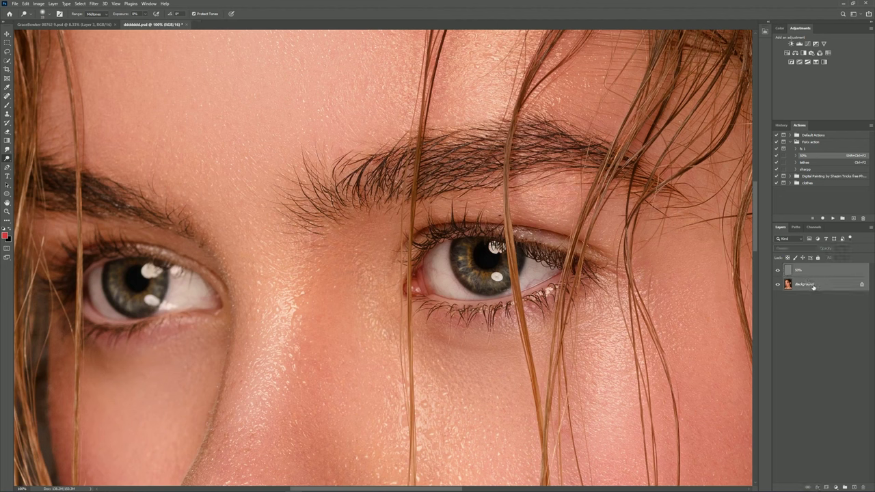
# Step: Merge the grey layer, add a Veins Removal layer, and paint out veins in the eye white
pyautogui.hotkey('ctrl', 'e')
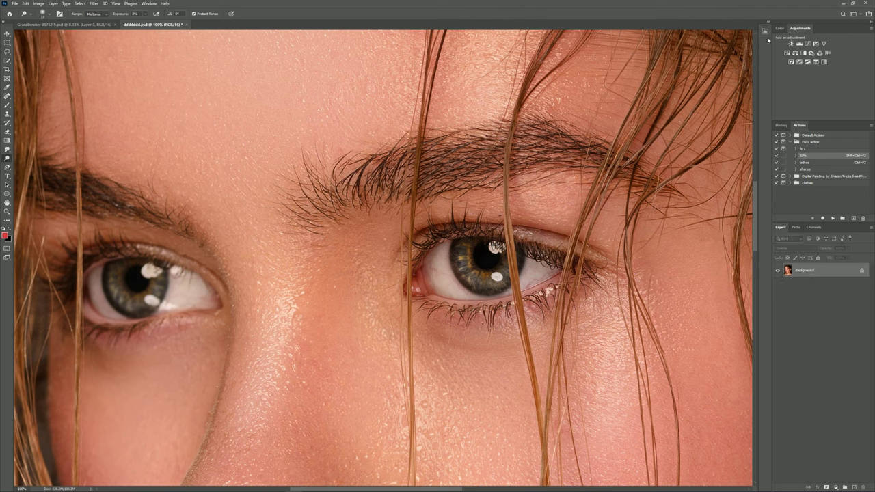
pyautogui.click(765, 31)
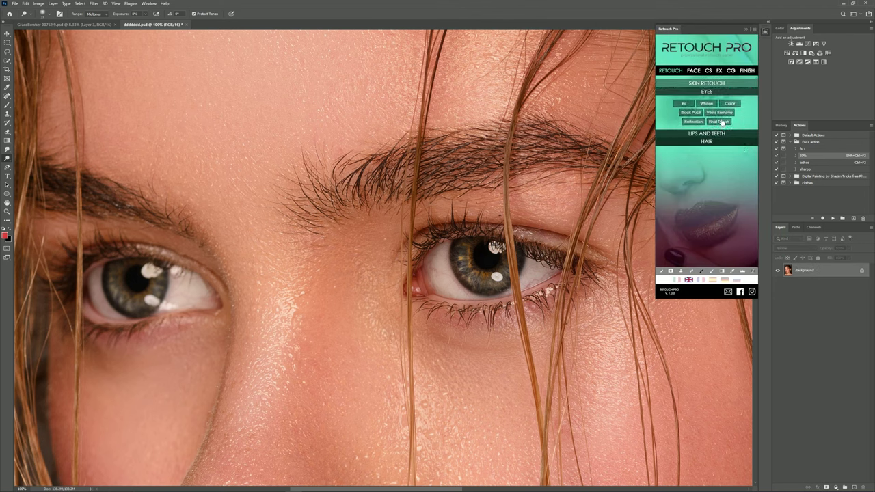
pyautogui.click(721, 114)
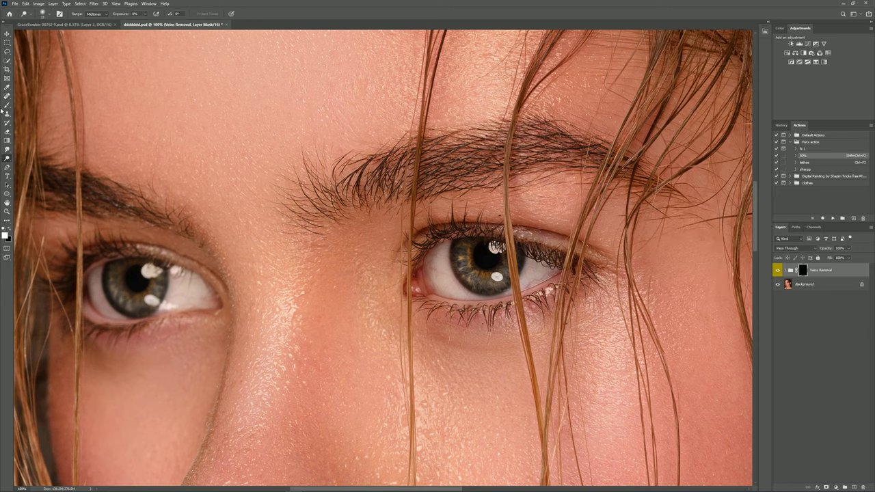
pyautogui.press('Tab')
pyautogui.scroll(3, 527, 335)
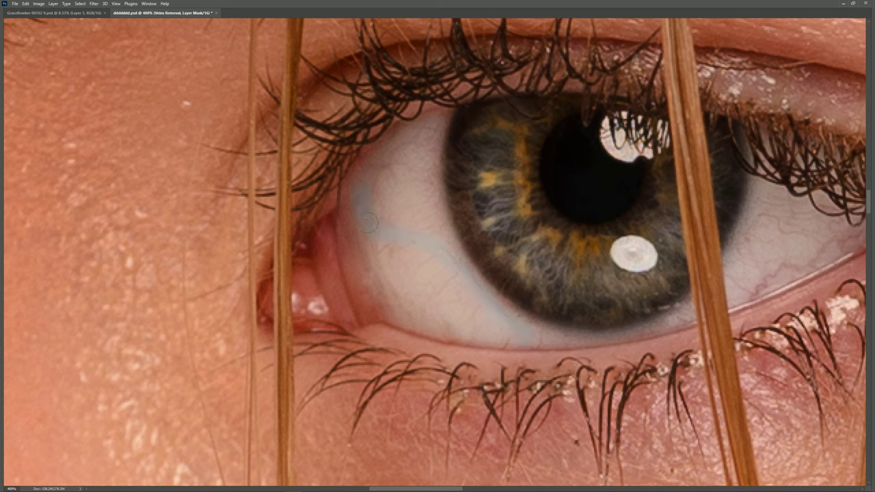
pyautogui.moveTo(417, 147)
pyautogui.mouseDown()
pyautogui.moveTo(446, 276)
pyautogui.moveTo(416, 309)
pyautogui.mouseUp()
pyautogui.hscroll(5, 495, 320)
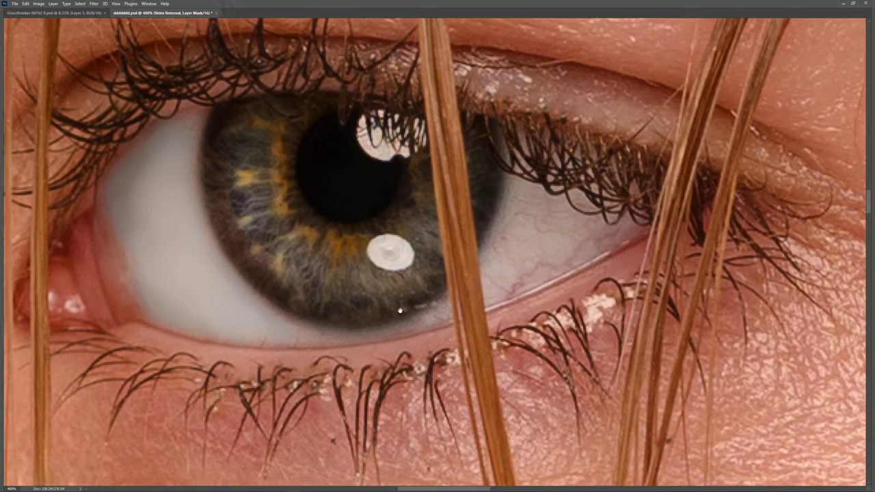
pyautogui.moveTo(488, 212); pyautogui.dragTo(541, 253)
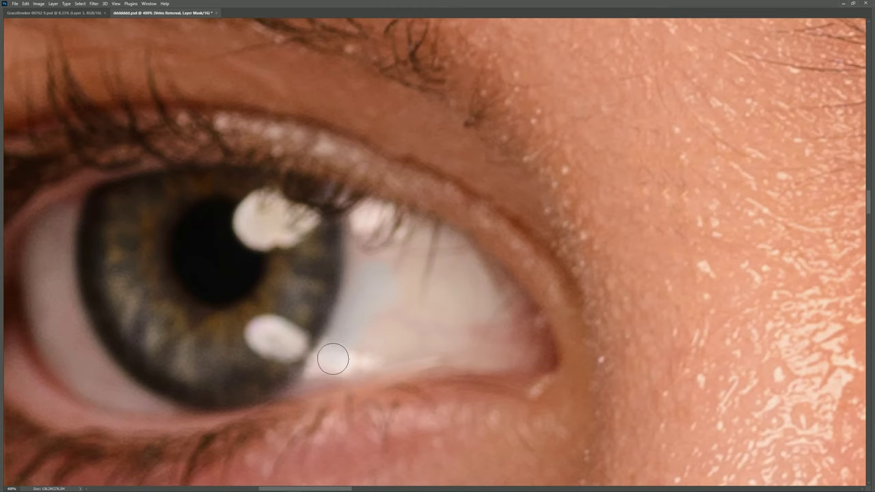
pyautogui.moveTo(333, 361)
pyautogui.mouseDown()
pyautogui.moveTo(376, 326)
pyautogui.moveTo(445, 336)
pyautogui.moveTo(467, 285)
pyautogui.moveTo(499, 343)
pyautogui.mouseUp()
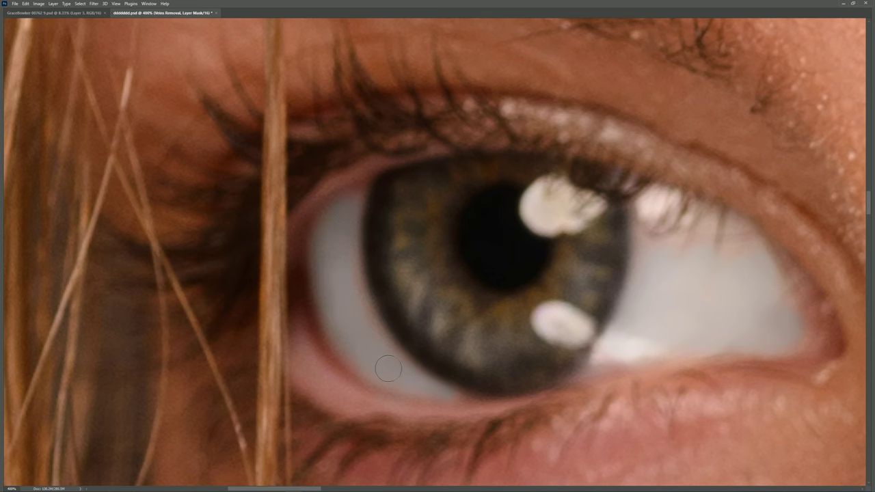
# Step: Lower the Veins Removal strength and toggle it to compare before and after
pyautogui.hotkey('ctrl', '-')
pyautogui.hotkey('ctrl', '-')
pyautogui.hotkey('ctrl', '-')
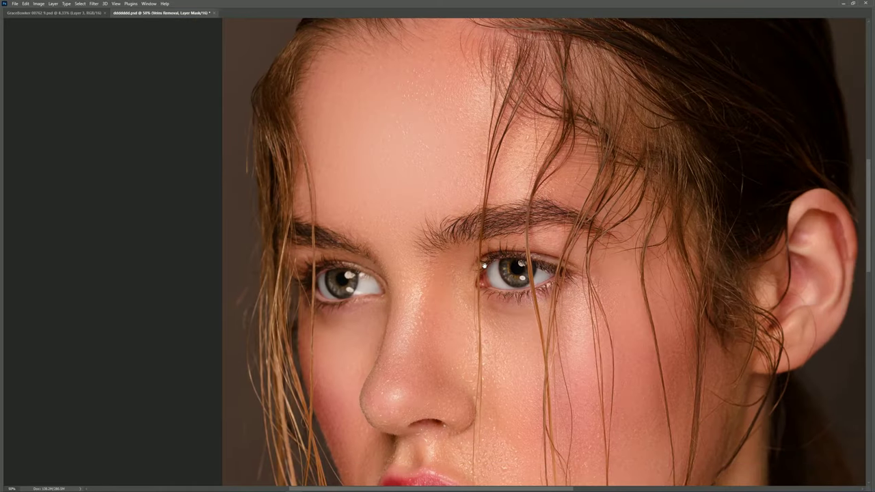
pyautogui.press('Tab')
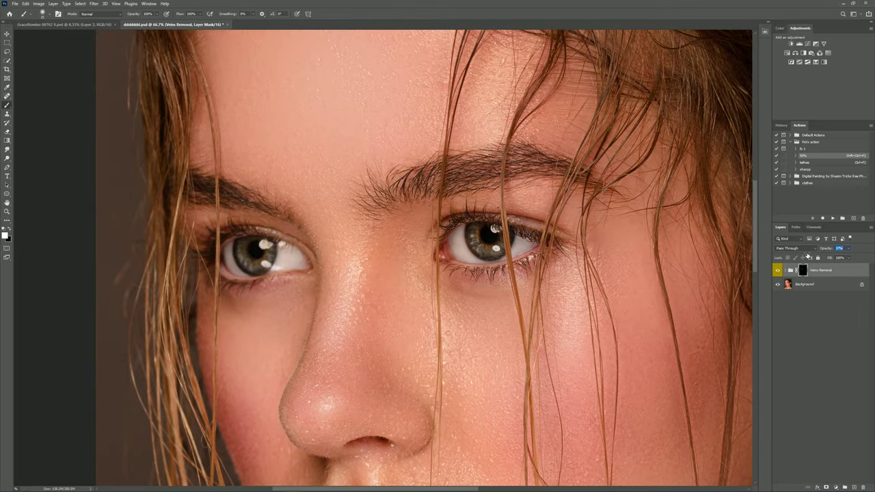
pyautogui.hotkey('ctrl', '-')
pyautogui.hotkey('ctrl', '-')
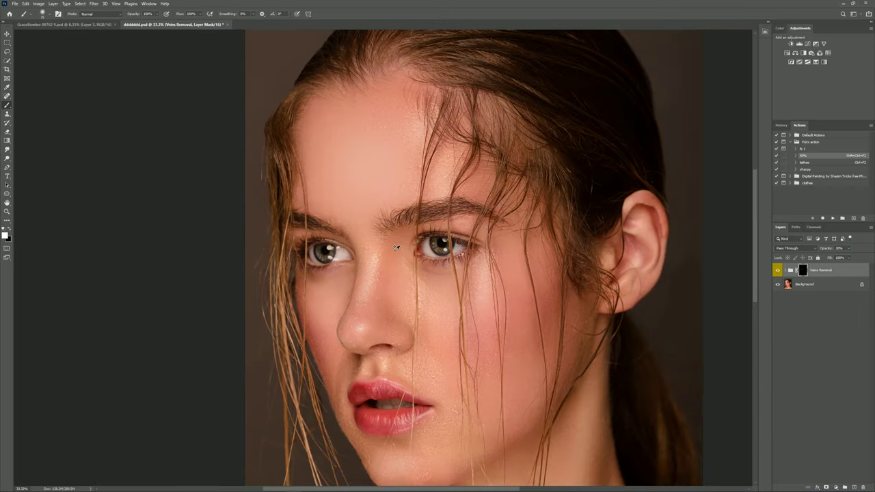
pyautogui.hotkey('ctrl', '-')
pyautogui.hotkey('ctrl', '-')
pyautogui.hotkey('ctrl', '0')
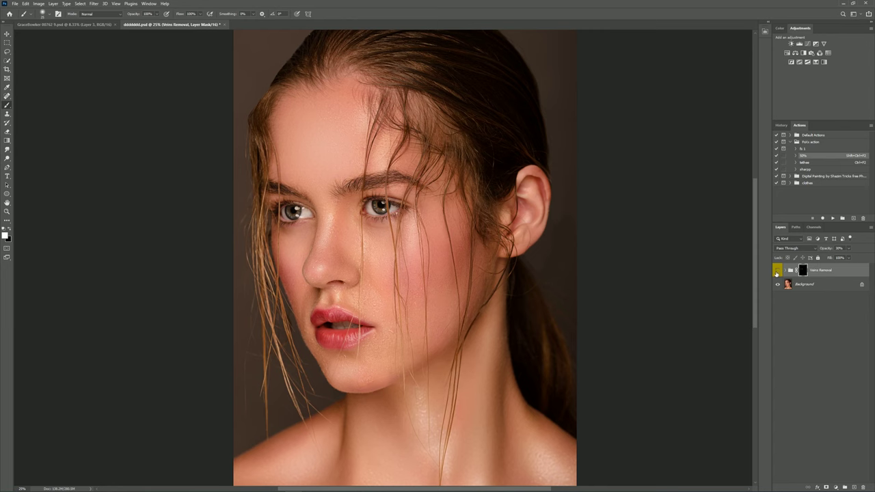
pyautogui.scroll(2, 360, 206)
pyautogui.scroll(2, 360, 206)
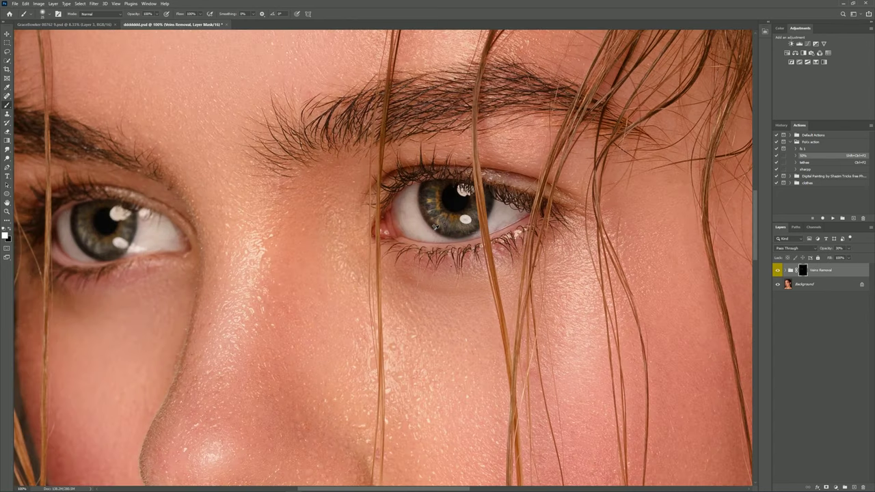
pyautogui.moveTo(833, 250); pyautogui.dragTo(824, 252)
pyautogui.click(777, 270)
# Step: Flatten all layers into a single Background layer
pyautogui.hotkey('ctrl', '0')
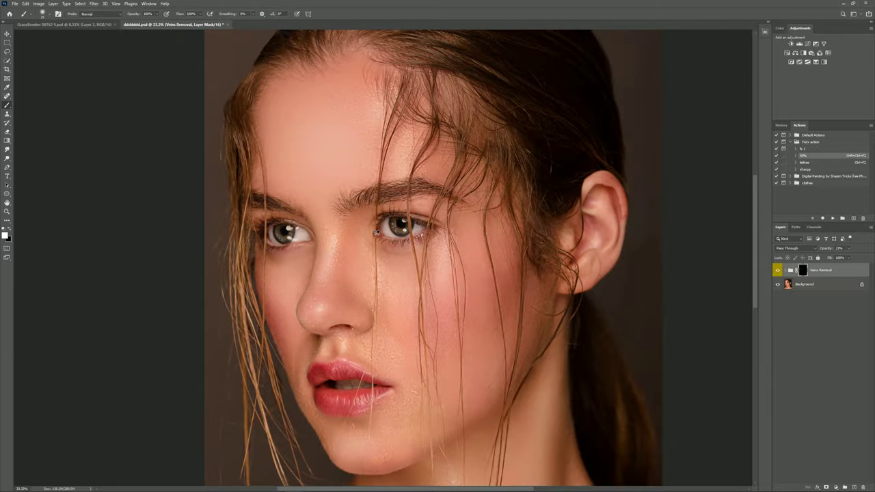
pyautogui.hotkey('ctrl', '-')
pyautogui.hotkey('ctrl', '+')
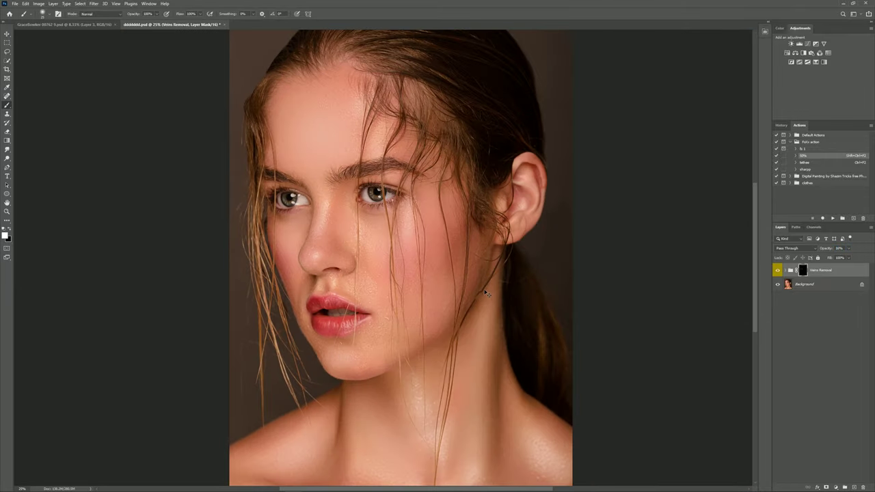
pyautogui.hotkey('ctrl', 'F2')
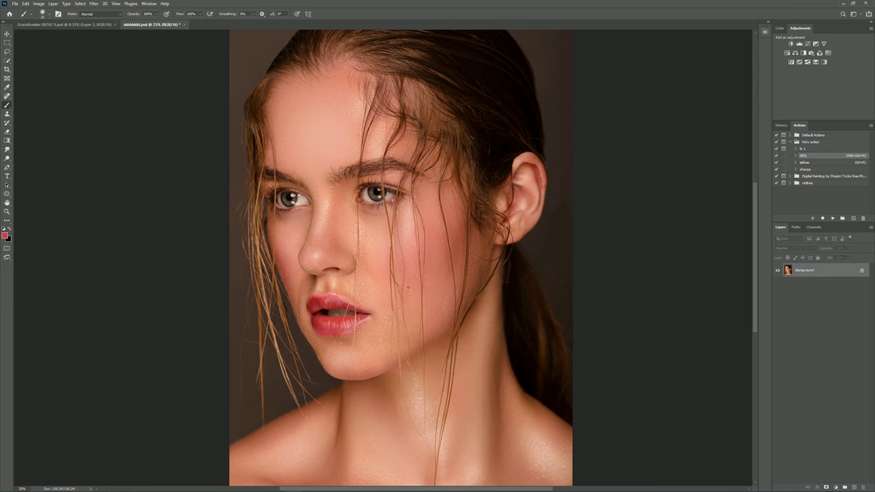
pyautogui.scroll(1, 394, 329)
pyautogui.scroll(1, 376, 322)
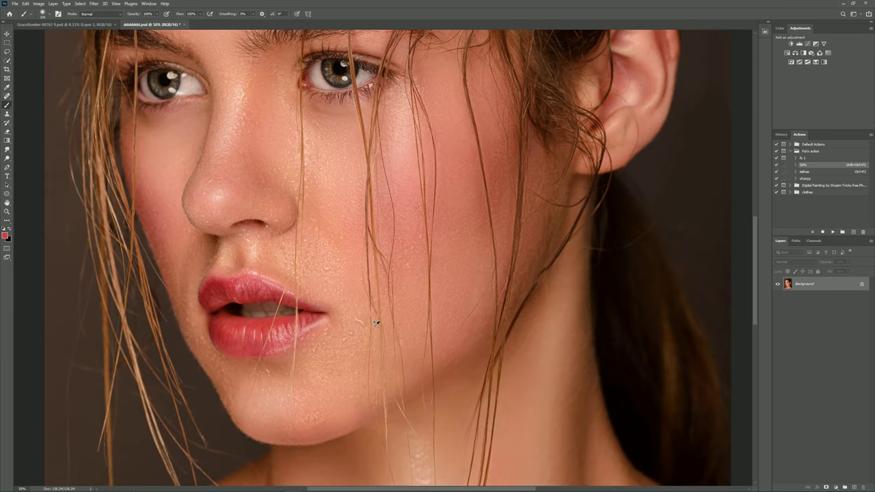
pyautogui.scroll(2, 370, 308)
# Step: Add Retouch Pro's Lips and Teeth lipstick colour group and collapse it in Layers
pyautogui.click(765, 32)
pyautogui.click(712, 143)
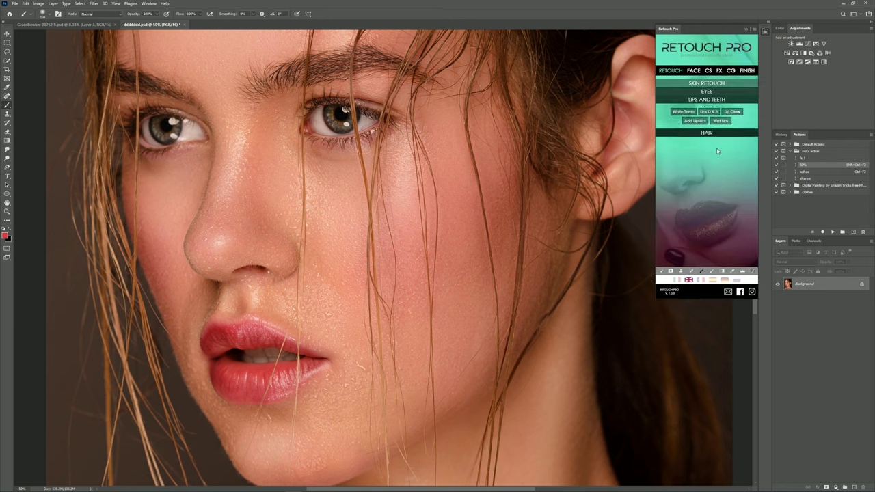
pyautogui.click(695, 120)
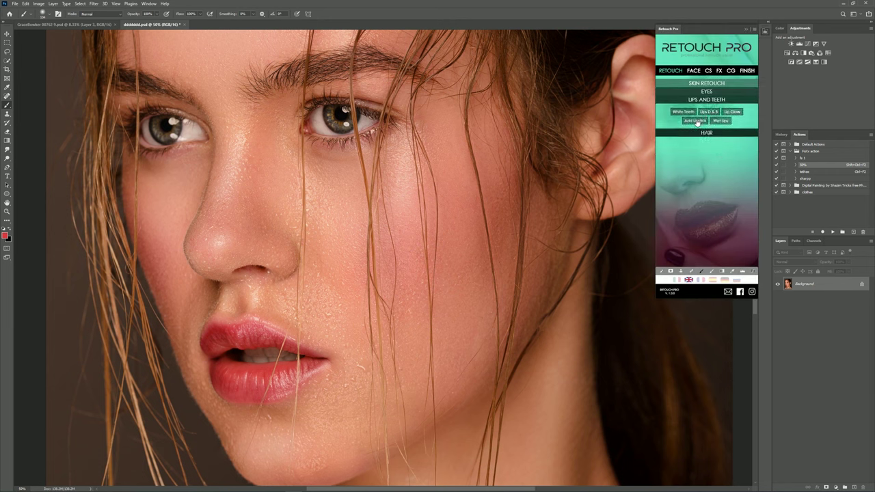
pyautogui.click(747, 30)
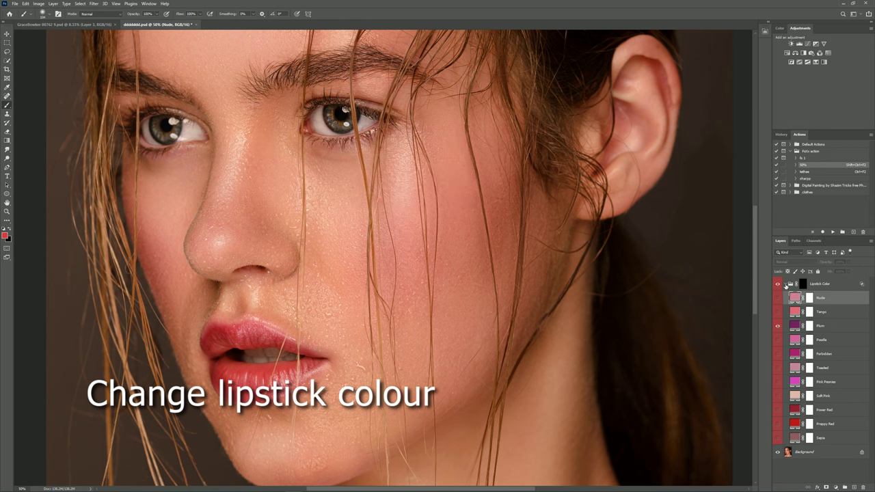
pyautogui.click(790, 284)
# Step: Zoom in full-screen on the mouth and trace the upper lip with the Pen tool
pyautogui.press('p')
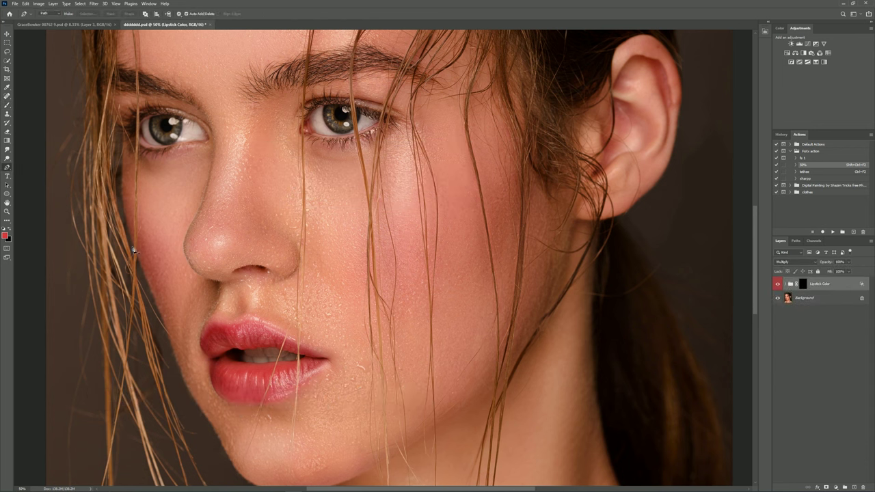
pyautogui.moveTo(276, 287); pyautogui.dragTo(281, 262)
pyautogui.press('Tab')
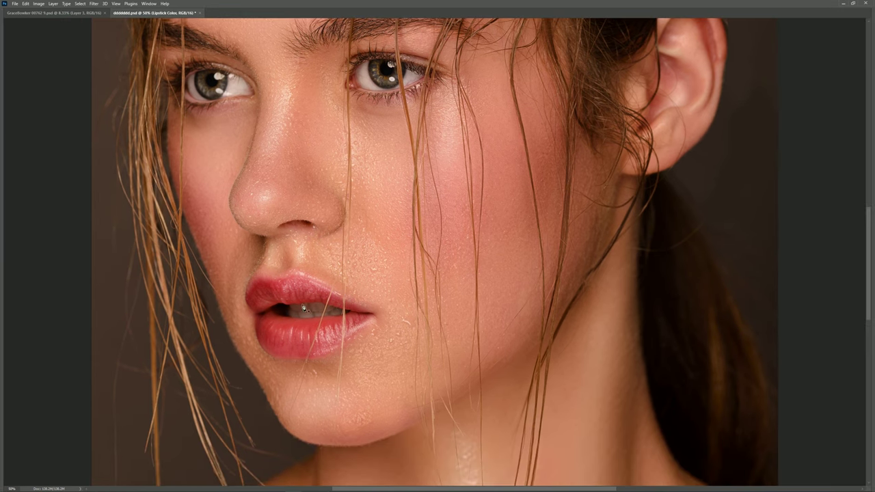
pyautogui.scroll(2, 378, 320)
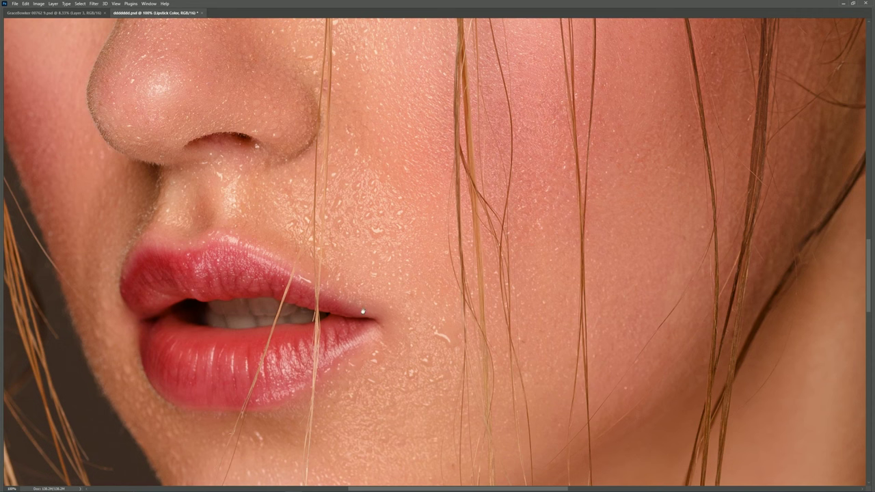
pyautogui.moveTo(372, 320); pyautogui.dragTo(525, 350)
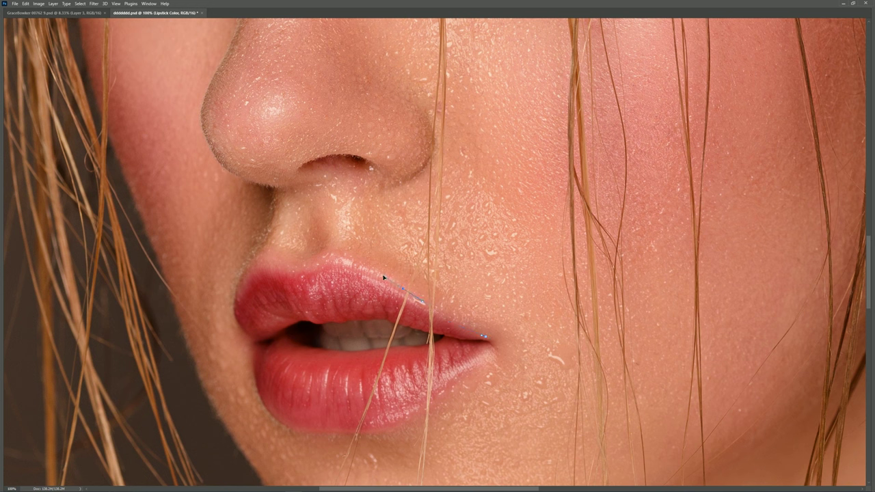
pyautogui.moveTo(352, 266); pyautogui.dragTo(260, 259)
# Step: Finish the lip outline along the lower lip and convert the path to a selection
pyautogui.click(256, 344)
pyautogui.scroll(-2, 294, 373)
pyautogui.click(316, 381)
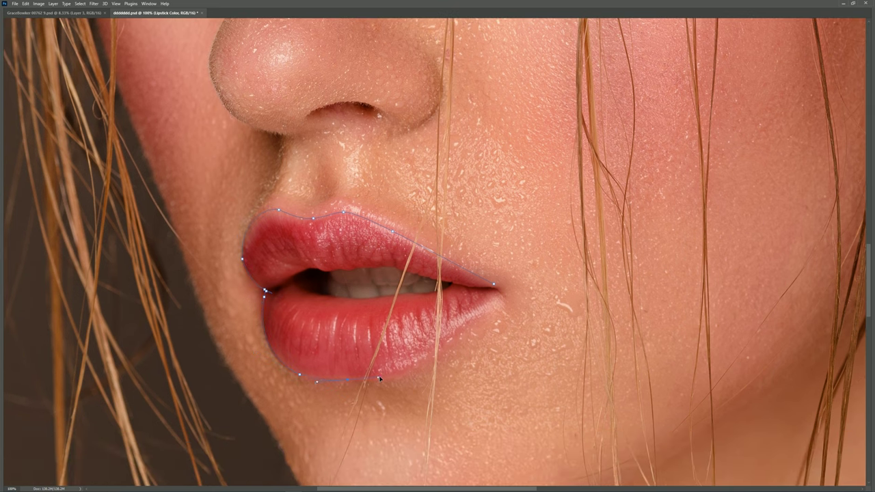
pyautogui.click(402, 375)
pyautogui.hscroll(2, 414, 332)
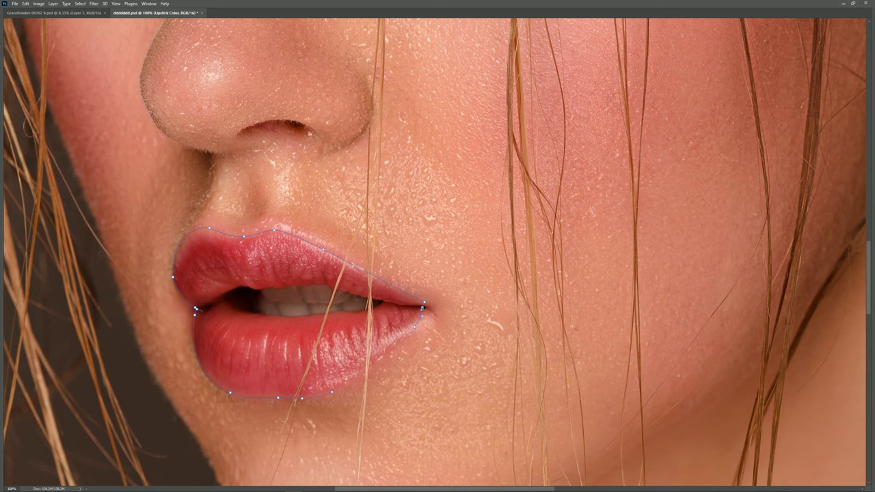
pyautogui.click(426, 304)
pyautogui.rightClick(425, 302)
pyautogui.press('Return')
# Step: Restore the panels, switch to the Brush and choose the lipstick paint colour
pyautogui.hotkey('ctrl', '-')
pyautogui.press('Tab')
pyautogui.press('b')
pyautogui.click(5, 235)
pyautogui.click(737, 190)
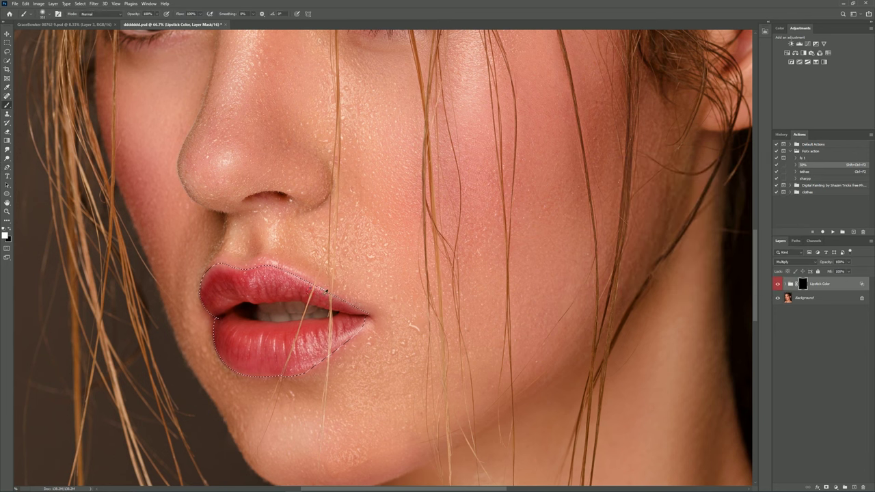
# Step: Paint dark plum over the lips, mask it off the teeth, and restore the upper-lip edge
pyautogui.moveTo(341, 301)
pyautogui.mouseDown()
pyautogui.moveTo(273, 281)
pyautogui.moveTo(212, 287)
pyautogui.moveTo(328, 281)
pyautogui.moveTo(356, 321)
pyautogui.moveTo(225, 328)
pyautogui.moveTo(321, 362)
pyautogui.mouseUp()
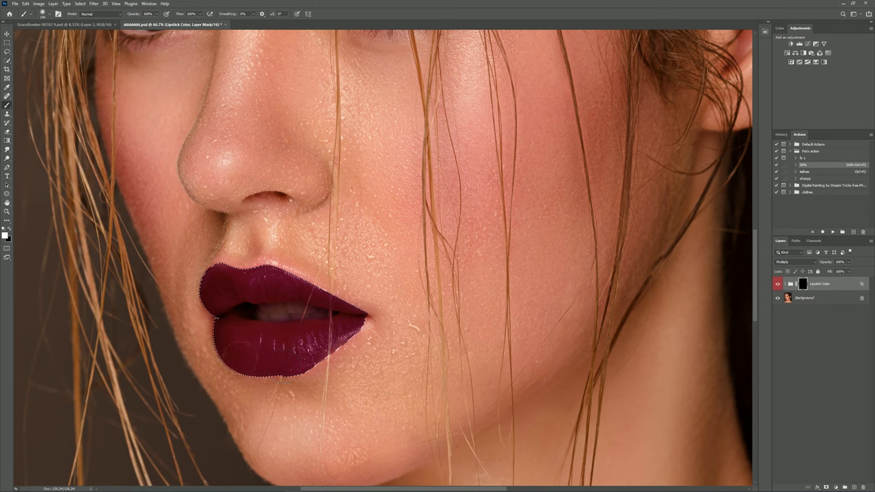
pyautogui.press('x')
pyautogui.click(5, 235)
pyautogui.click(780, 176)
pyautogui.scroll(5, 290, 318)
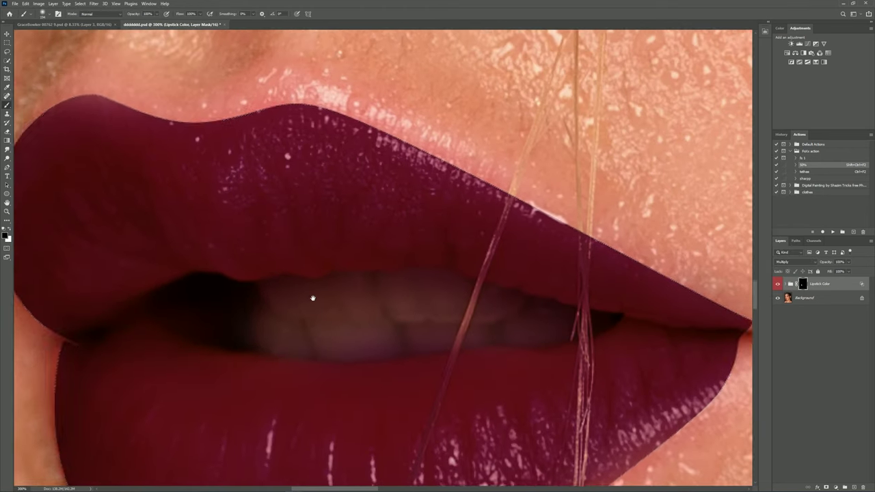
pyautogui.moveTo(294, 320)
pyautogui.mouseDown()
pyautogui.moveTo(251, 318)
pyautogui.moveTo(432, 290)
pyautogui.moveTo(580, 324)
pyautogui.moveTo(359, 337)
pyautogui.moveTo(390, 322)
pyautogui.mouseUp()
pyautogui.press('x')
pyautogui.moveTo(295, 262)
pyautogui.mouseDown()
pyautogui.moveTo(512, 266)
pyautogui.moveTo(608, 289)
pyautogui.mouseUp()
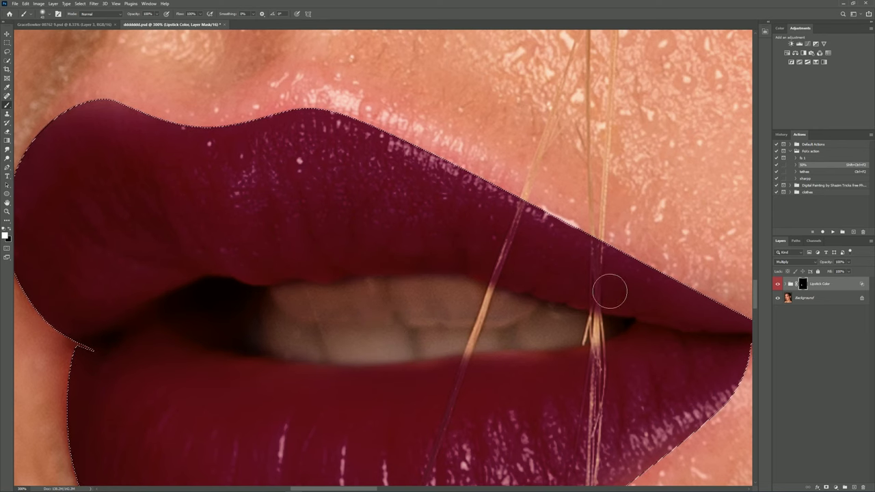
# Step: Pen-select the hair strands crossing the lips and paint them out of the lipstick mask
pyautogui.scroll(-1, 482, 286)
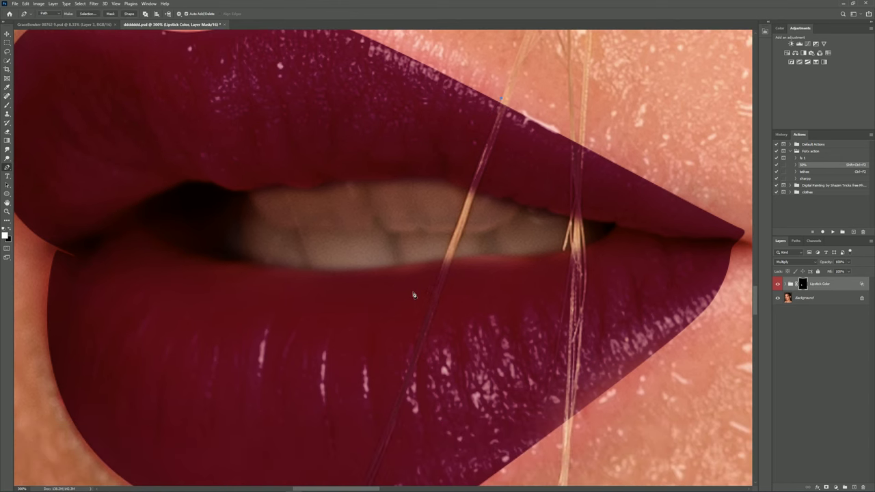
pyautogui.scroll(-1, 414, 295)
pyautogui.click(376, 400)
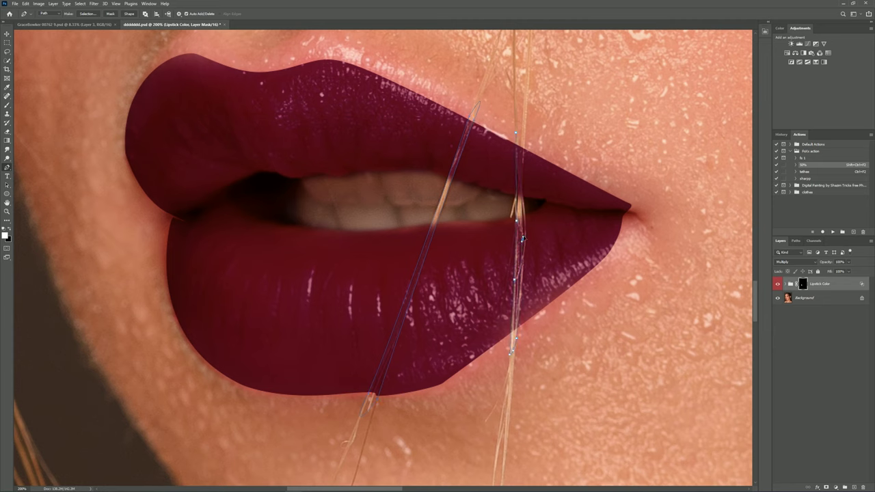
pyautogui.hotkey('ctrl', 'Return')
pyautogui.press('b')
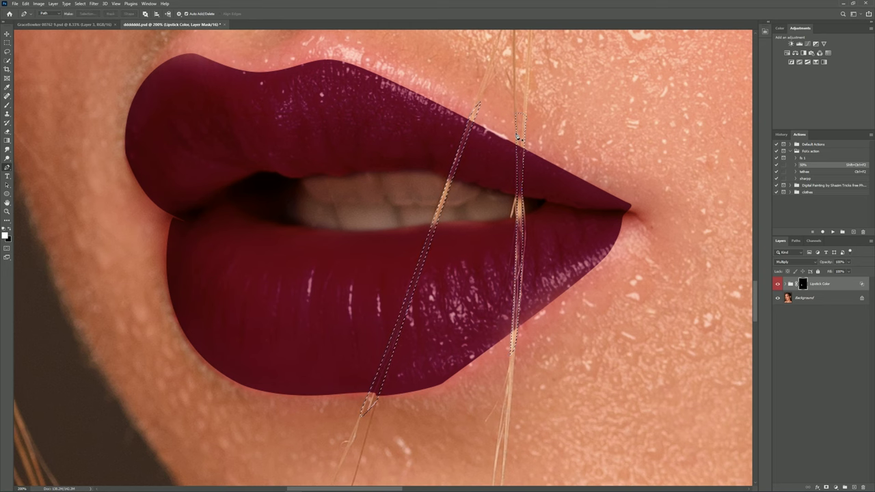
pyautogui.moveTo(369, 403); pyautogui.dragTo(410, 387)
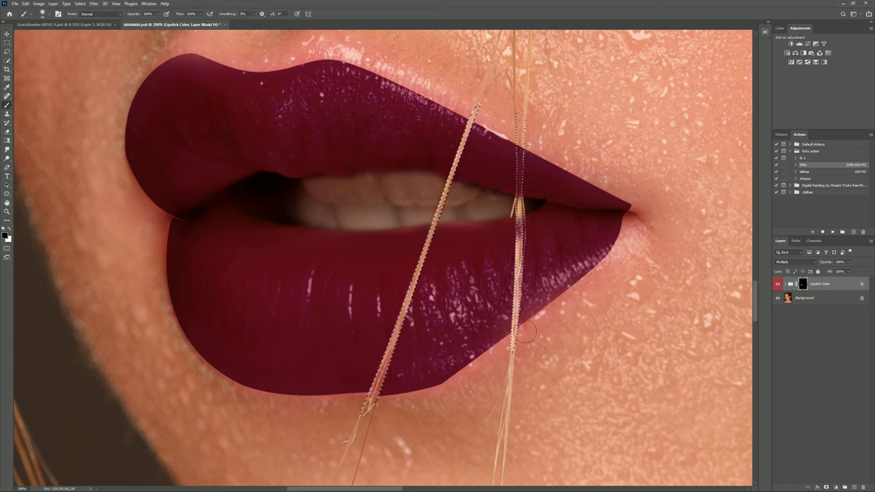
pyautogui.hotkey('ctrl', '-')
pyautogui.hotkey('ctrl', '-')
# Step: Check the mask properties and fill lipstick colour along the upper lip's top edge
pyautogui.doubleClick(802, 283)
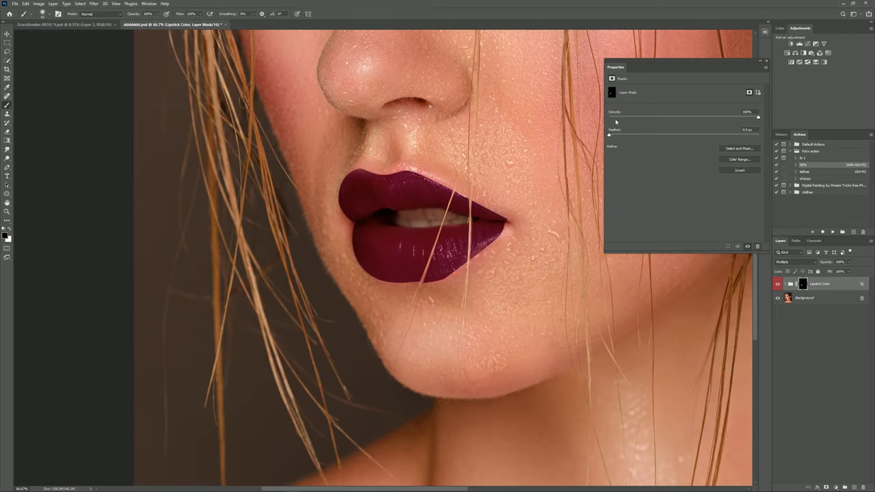
pyautogui.hotkey('ctrl', '-')
pyautogui.hotkey('ctrl', '-')
pyautogui.scroll(1, 345, 265)
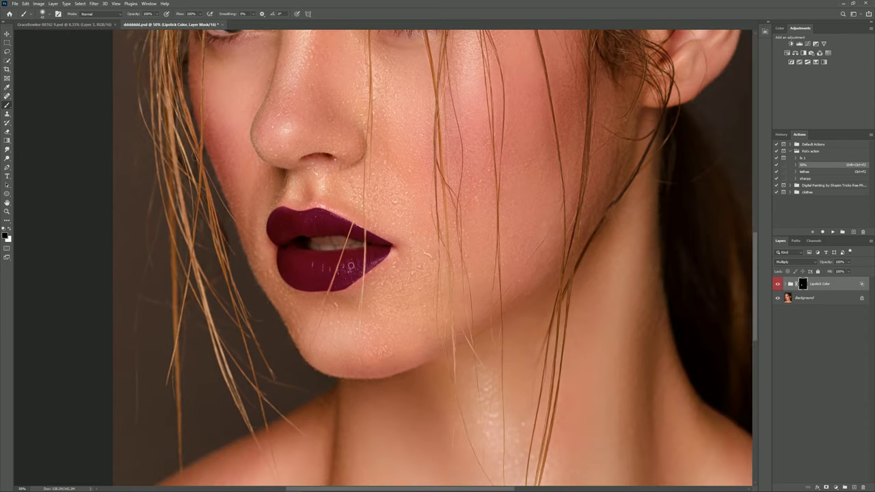
pyautogui.scroll(1, 351, 274)
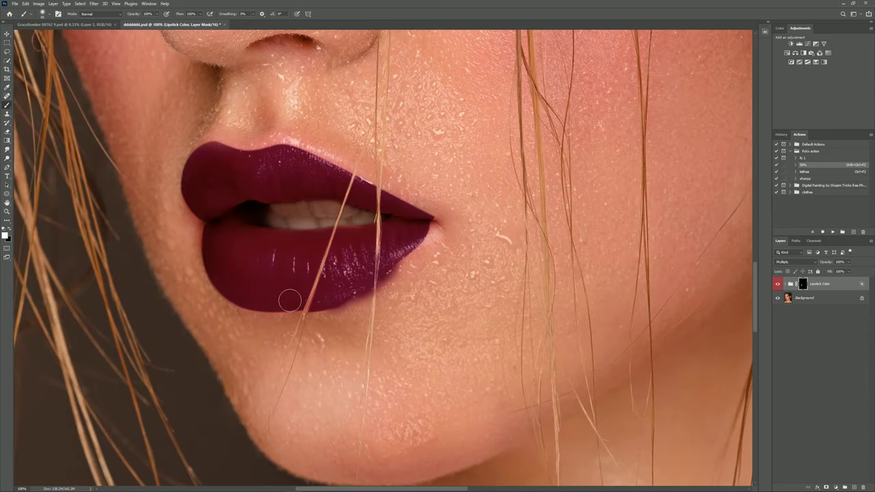
pyautogui.moveTo(201, 161)
pyautogui.mouseDown()
pyautogui.moveTo(249, 150)
pyautogui.moveTo(334, 172)
pyautogui.mouseUp()
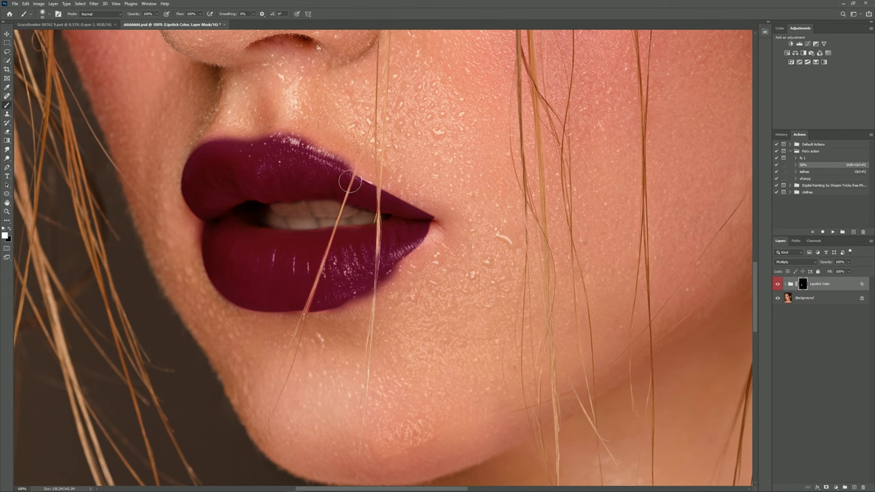
# Step: Zoom in full-screen and paint lipstick off a hair strand with a smaller brush
pyautogui.doubleClick(803, 283)
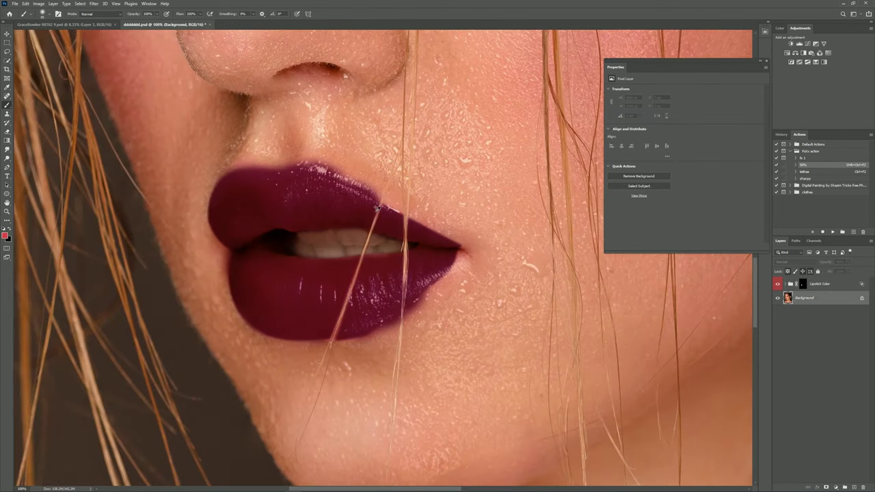
pyautogui.hotkey('ctrl', '+')
pyautogui.press('Tab')
pyautogui.moveTo(422, 215)
pyautogui.mouseDown()
pyautogui.moveTo(514, 269)
pyautogui.moveTo(463, 336)
pyautogui.mouseUp()
pyautogui.scroll(-2, 396, 390)
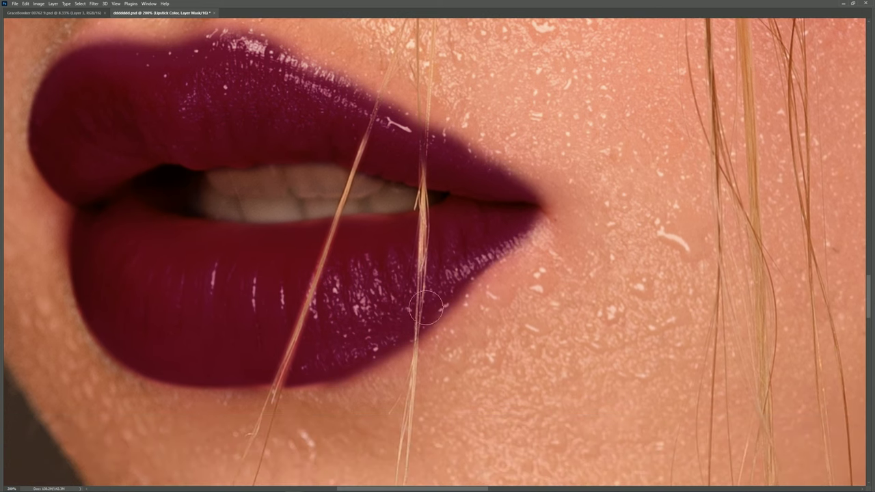
pyautogui.press('[')
pyautogui.press('[')
pyautogui.press('[')
pyautogui.moveTo(417, 95)
pyautogui.mouseDown()
pyautogui.moveTo(418, 169)
pyautogui.moveTo(427, 159)
pyautogui.mouseUp()
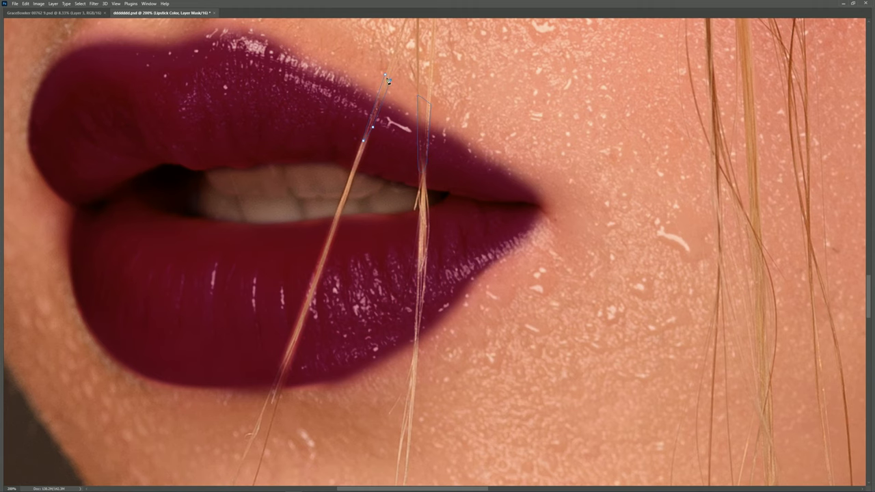
# Step: Lasso-select the remaining hair strands crossing the lips
pyautogui.moveTo(362, 144); pyautogui.dragTo(385, 77)
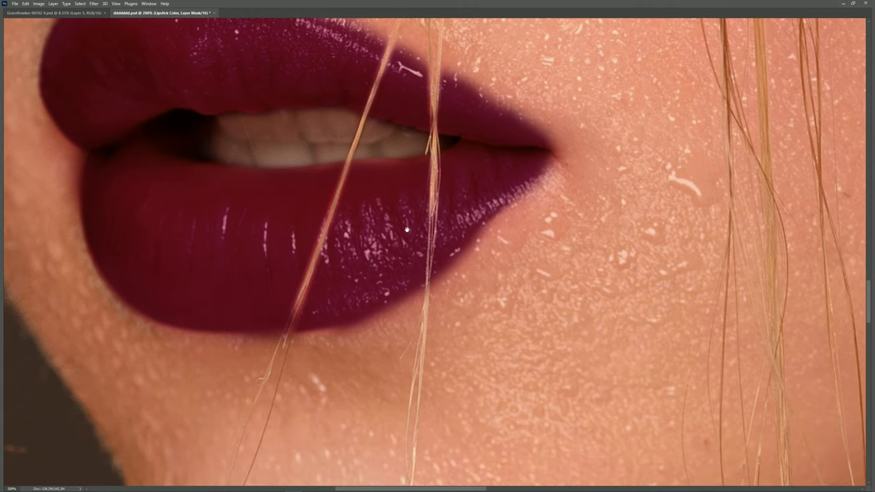
pyautogui.press('l')
pyautogui.click(430, 183)
pyautogui.click(298, 292)
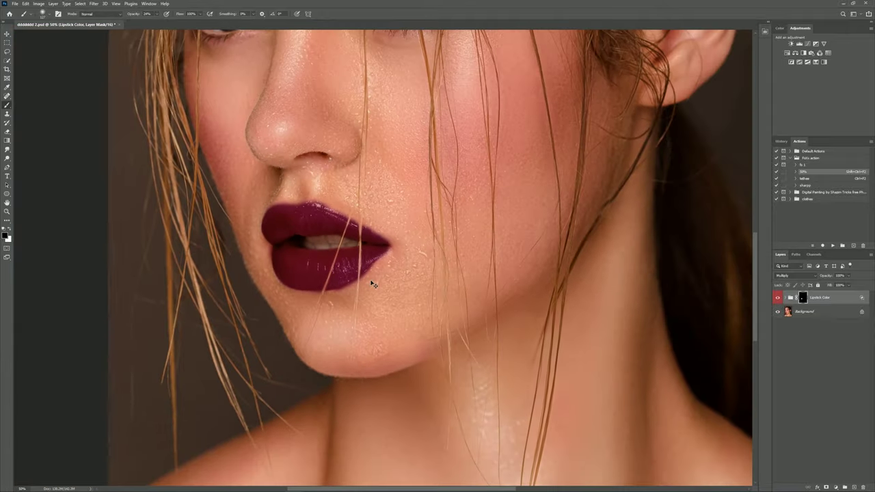
pyautogui.scroll(-2, 373, 284)
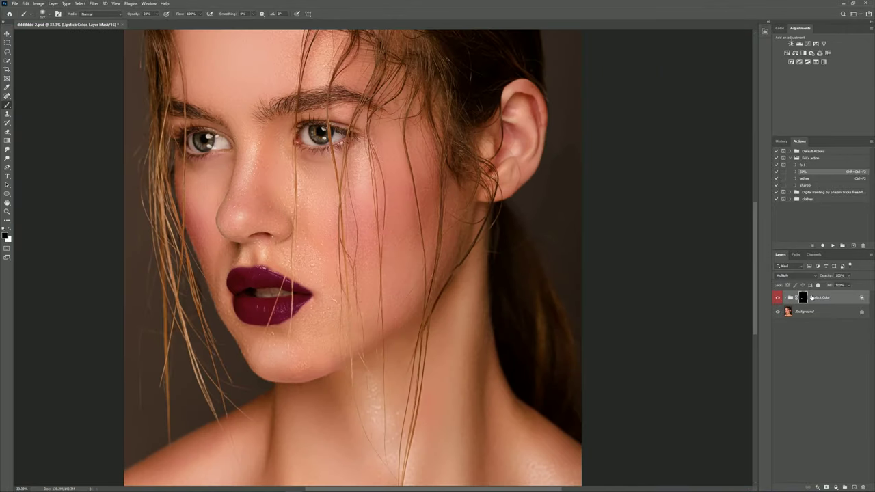
# Step: Expand the Lipstick Color group, try the red and Forbidden crimson shades, and lower opacity
pyautogui.click(796, 297)
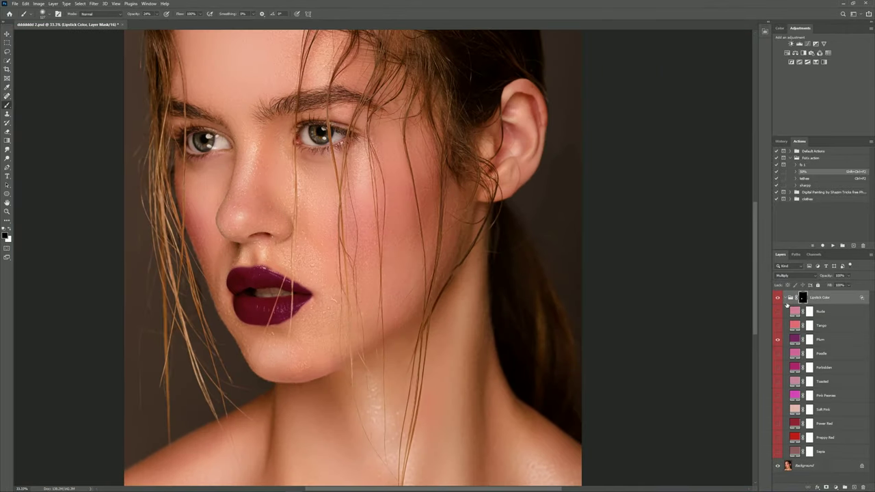
pyautogui.click(777, 339)
pyautogui.scroll(-2, 745, 336)
pyautogui.click(777, 326)
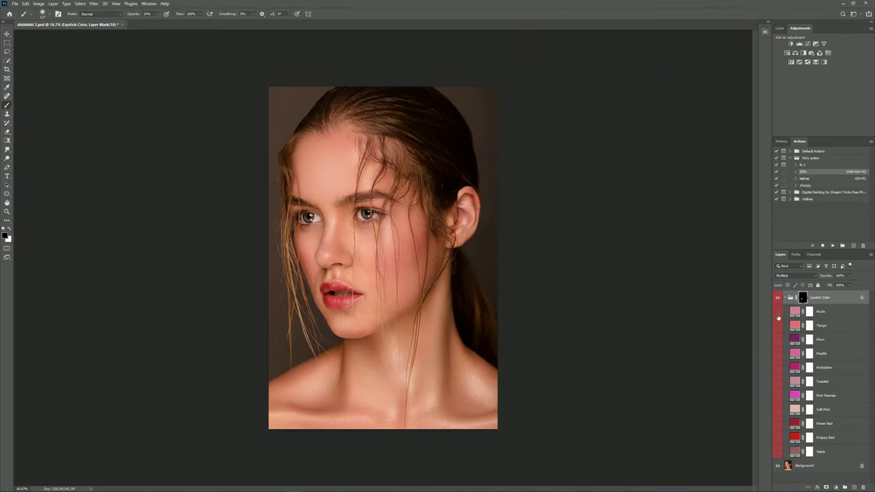
pyautogui.click(777, 311)
pyautogui.click(778, 367)
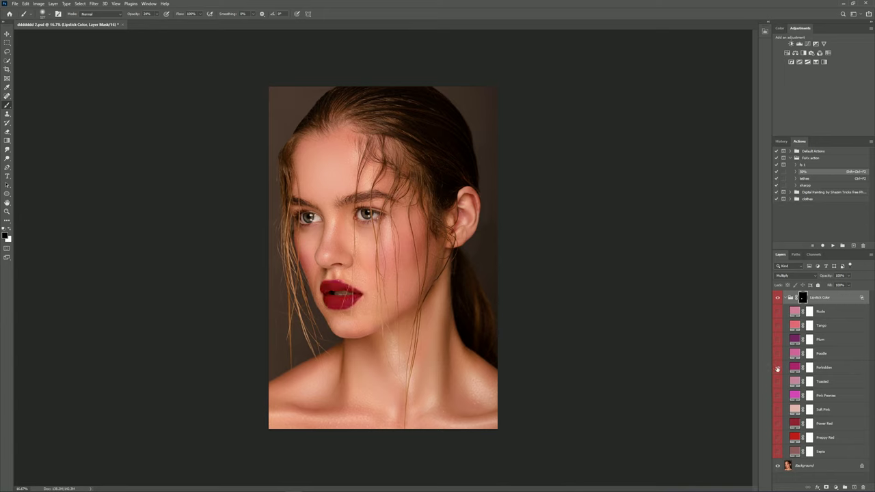
pyautogui.moveTo(826, 276); pyautogui.dragTo(810, 285)
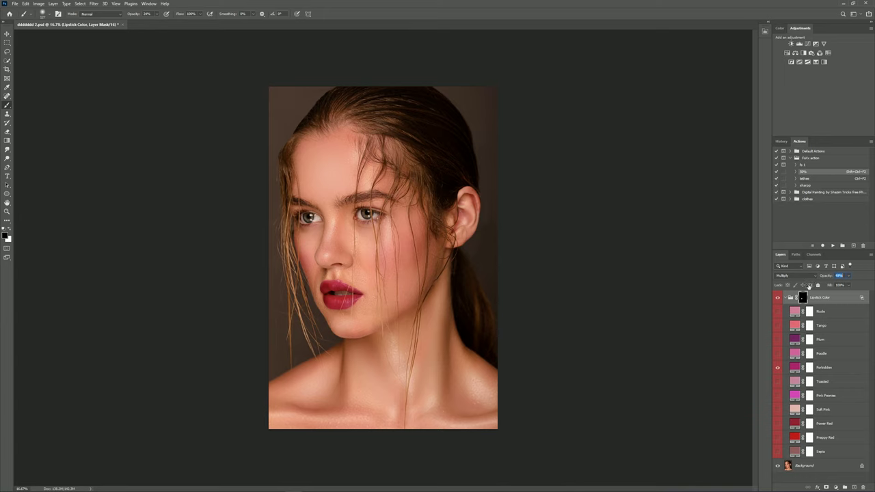
# Step: Compare the lipstick on and off, then swap from the crimson to the Nude shade
pyautogui.click(777, 297)
pyautogui.click(777, 298)
pyautogui.click(778, 367)
pyautogui.click(779, 368)
pyautogui.click(778, 369)
pyautogui.click(779, 370)
pyautogui.click(779, 312)
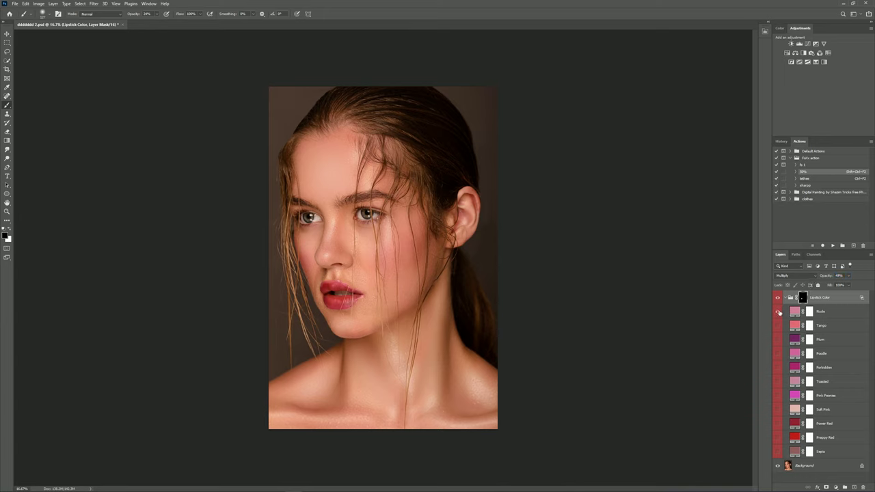
# Step: Collapse the group, drop its opacity to about 38%, and check its Blending Options
pyautogui.click(786, 298)
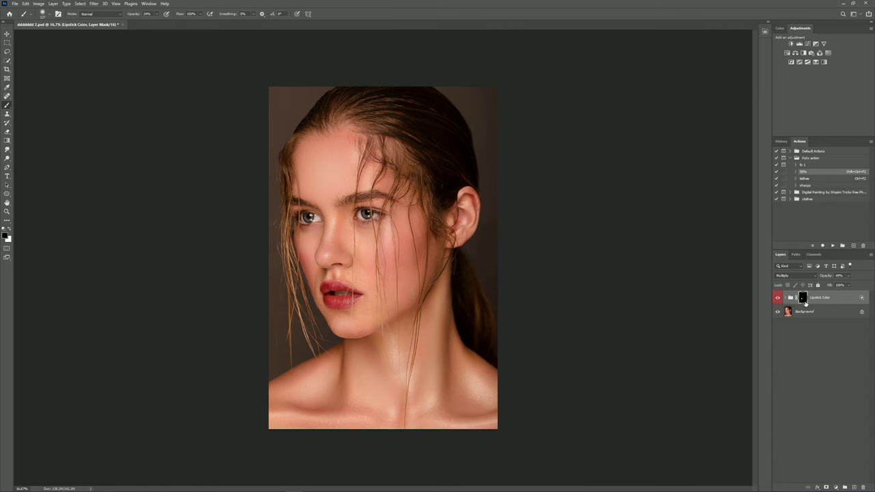
pyautogui.moveTo(826, 279); pyautogui.dragTo(819, 279)
pyautogui.hotkey('ctrl', '+')
pyautogui.hotkey('ctrl', '+')
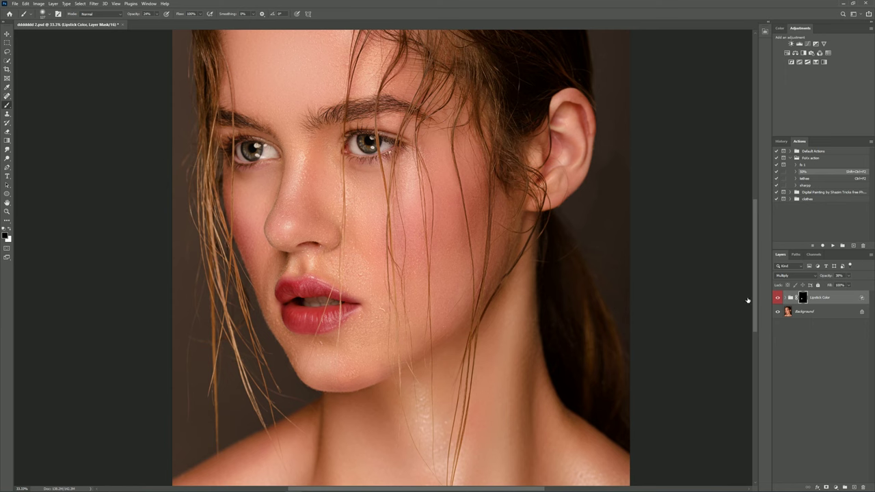
pyautogui.doubleClick(837, 298)
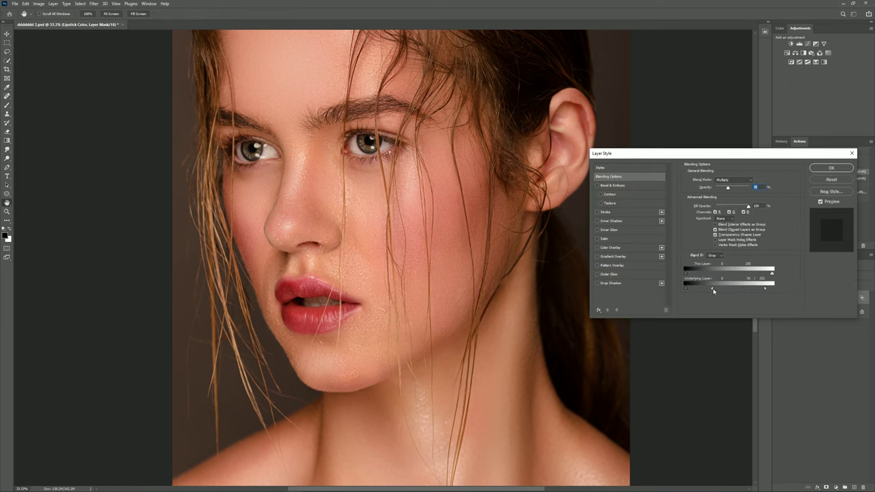
pyautogui.click(832, 168)
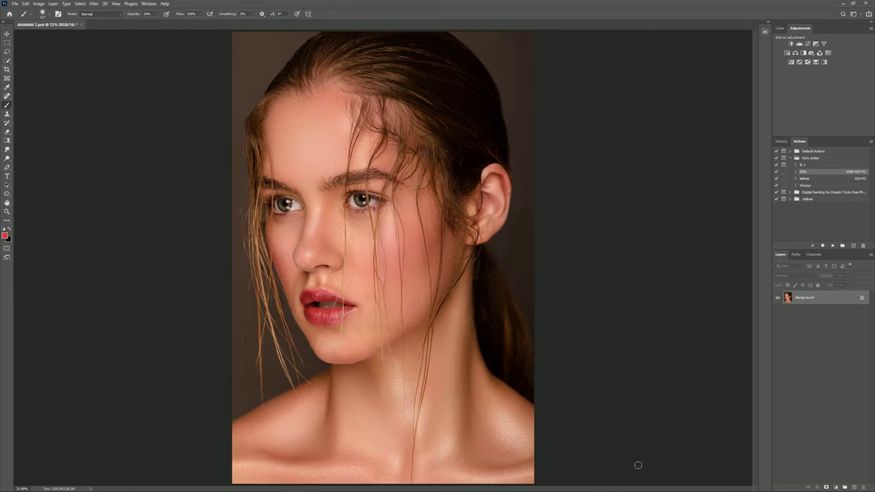
# Step: Select the subject, feather the selection, and copy it to a new layer
pyautogui.press('w')
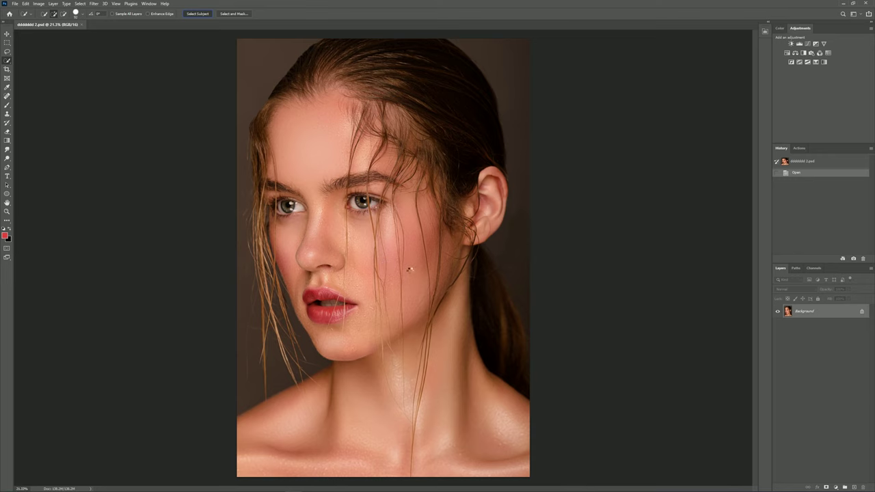
pyautogui.hotkey('ctrl', '-')
pyautogui.hotkey('shift', 'F6')
pyautogui.press('Return')
pyautogui.hotkey('ctrl', 'j')
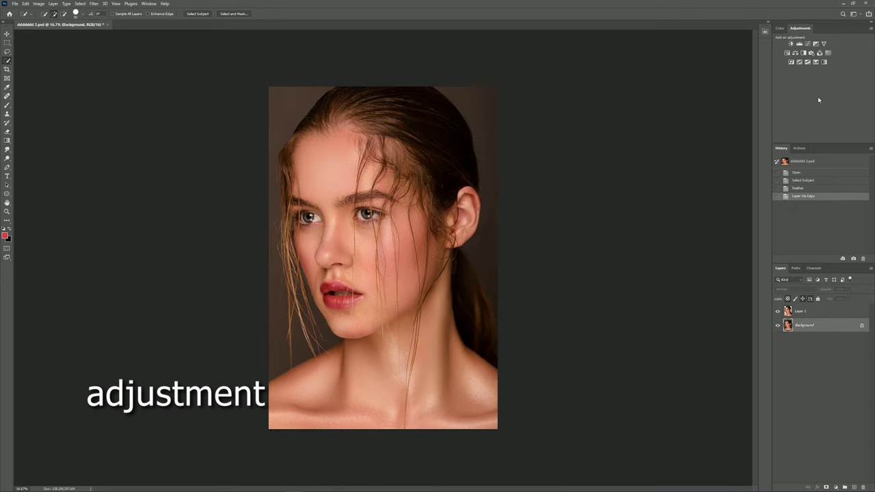
# Step: Add a Levels layer with output black about 10, brighter midtones, and Green and Blue tweaks
pyautogui.click(799, 43)
pyautogui.click(735, 161)
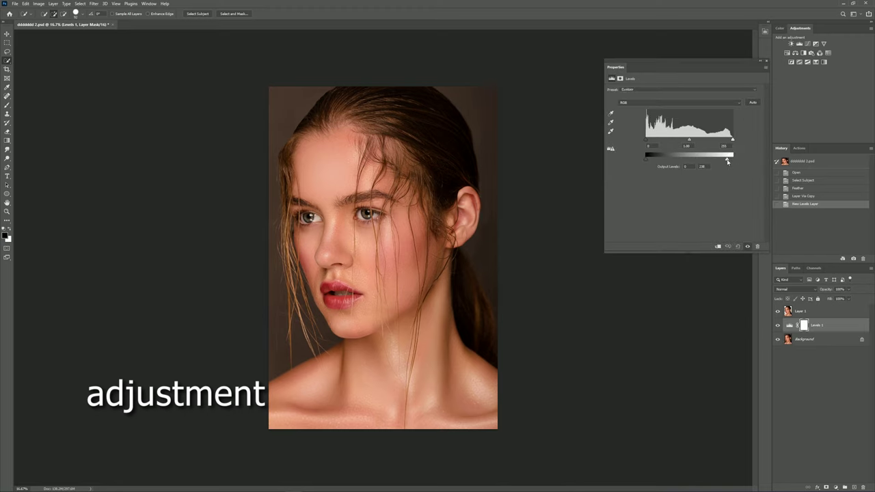
pyautogui.moveTo(646, 158); pyautogui.dragTo(647, 159)
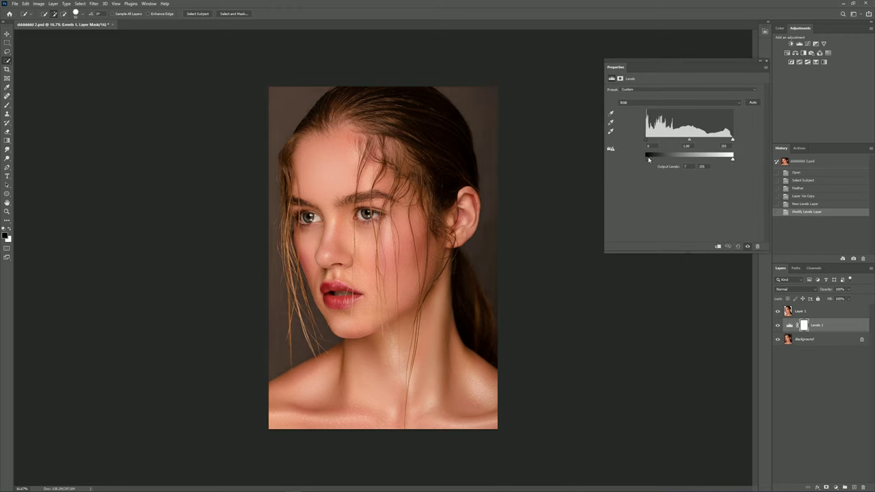
pyautogui.moveTo(691, 141); pyautogui.dragTo(687, 144)
pyautogui.click(681, 102)
pyautogui.click(680, 118)
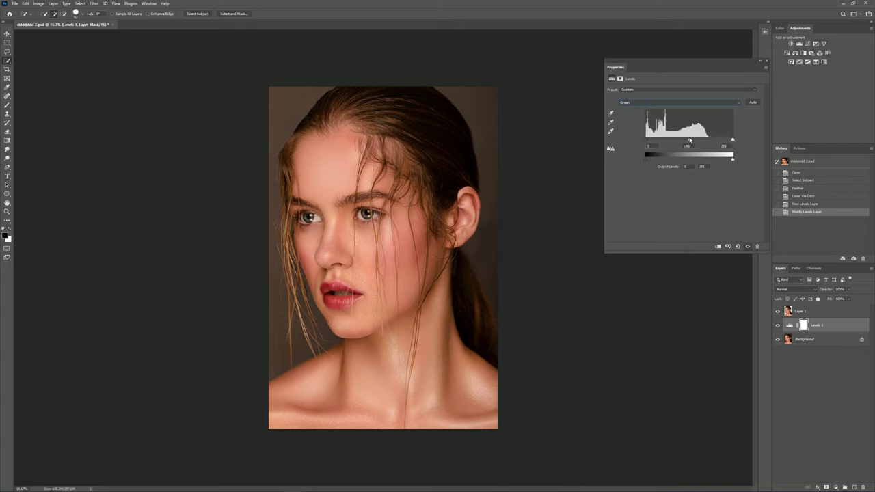
pyautogui.click(680, 102)
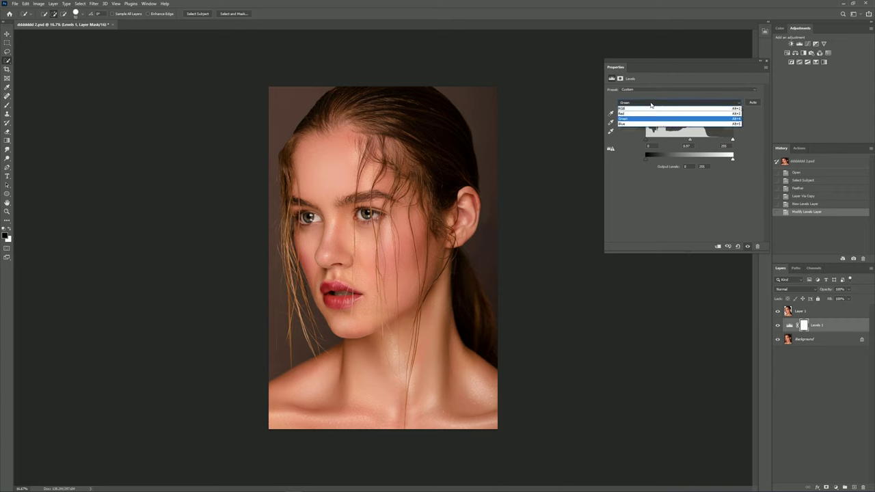
pyautogui.click(681, 123)
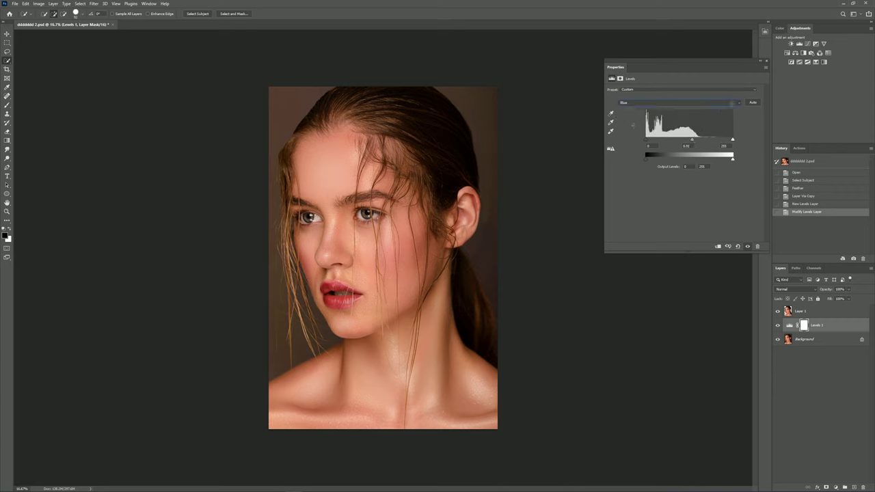
# Step: Add Selective Color adjusting yellow in the Reds and cutting Yellows magenta to -15
pyautogui.click(816, 62)
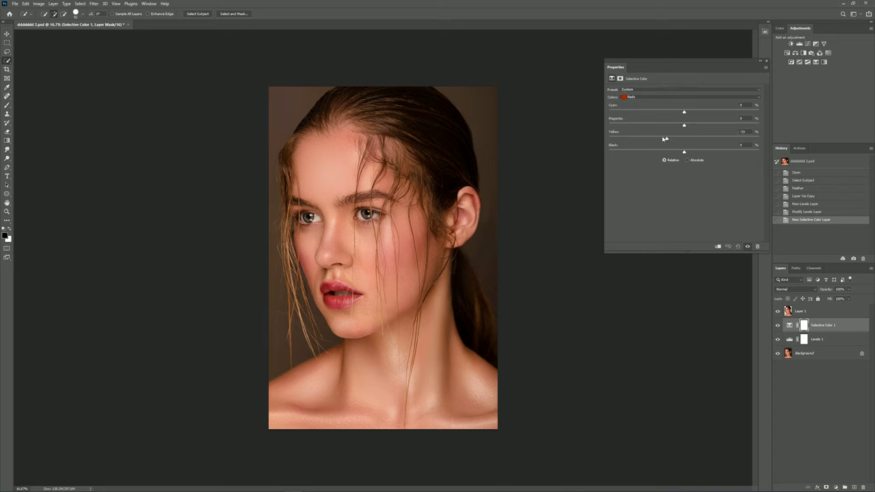
pyautogui.moveTo(668, 137); pyautogui.dragTo(673, 137)
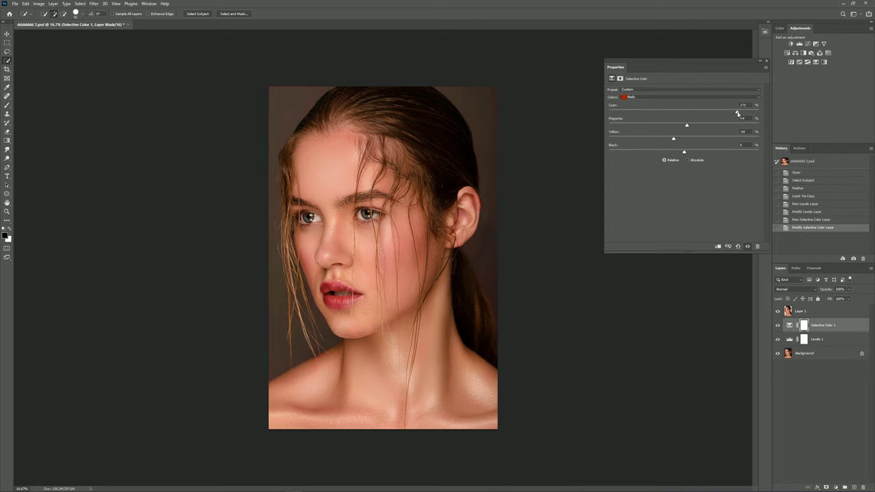
pyautogui.click(650, 97)
pyautogui.click(653, 105)
pyautogui.moveTo(684, 125); pyautogui.dragTo(672, 127)
# Step: Compare before and after, then merge all visible layers into one
pyautogui.click(796, 356)
pyautogui.click(777, 353)
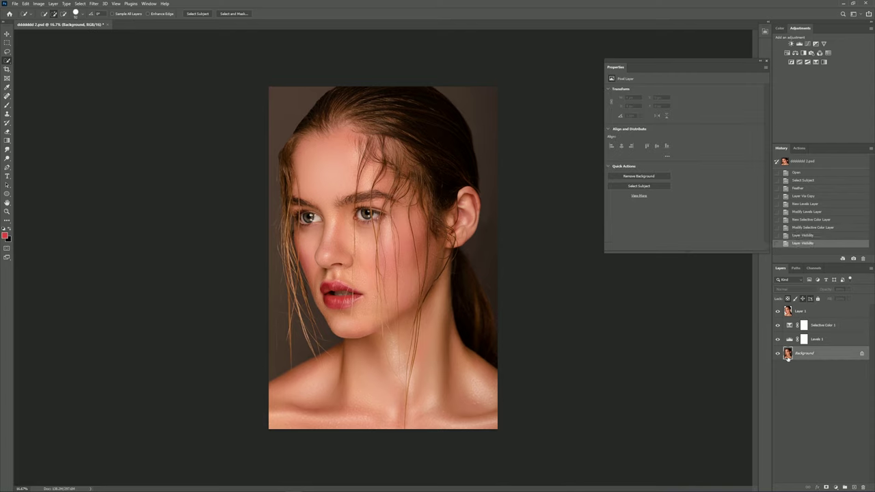
pyautogui.hotkey('ctrl', 'shift', 'e')
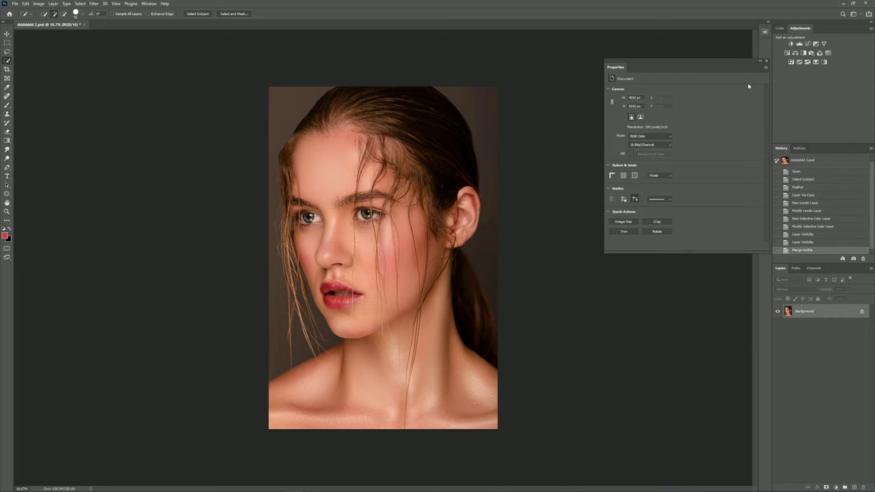
# Step: Add Color Balance: midtones +2 yellow–blue and slightly green; highlights +3 green, +2 red
pyautogui.click(804, 53)
pyautogui.moveTo(674, 127); pyautogui.dragTo(675, 128)
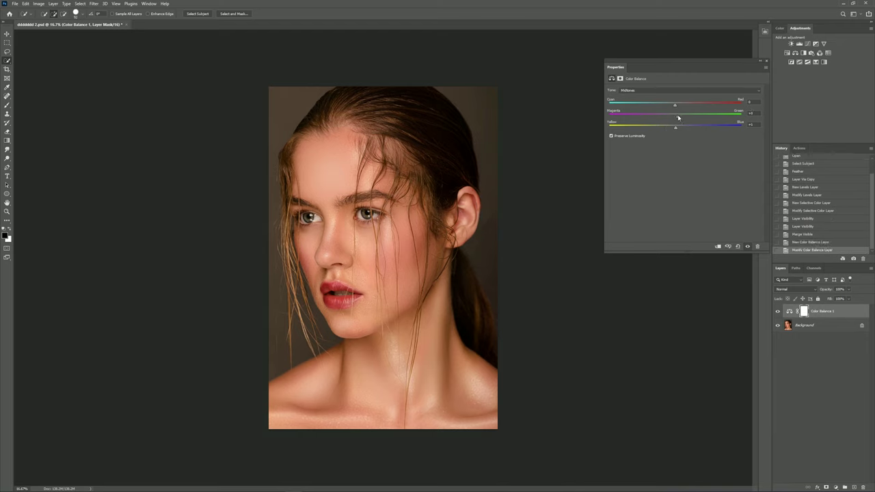
pyautogui.moveTo(675, 119); pyautogui.dragTo(676, 117)
pyautogui.click(661, 90)
pyautogui.click(645, 91)
pyautogui.click(645, 106)
pyautogui.moveTo(674, 116); pyautogui.dragTo(677, 117)
pyautogui.moveTo(675, 105); pyautogui.dragTo(677, 107)
# Step: Add Selective Color with a little more yellow in Yellows and magenta tuned in Reds
pyautogui.click(824, 62)
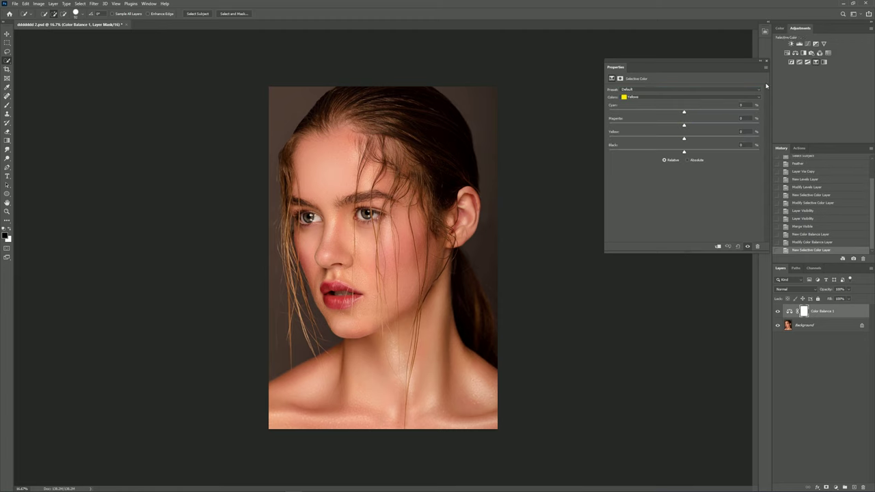
pyautogui.click(685, 140)
pyautogui.moveTo(684, 140); pyautogui.dragTo(688, 140)
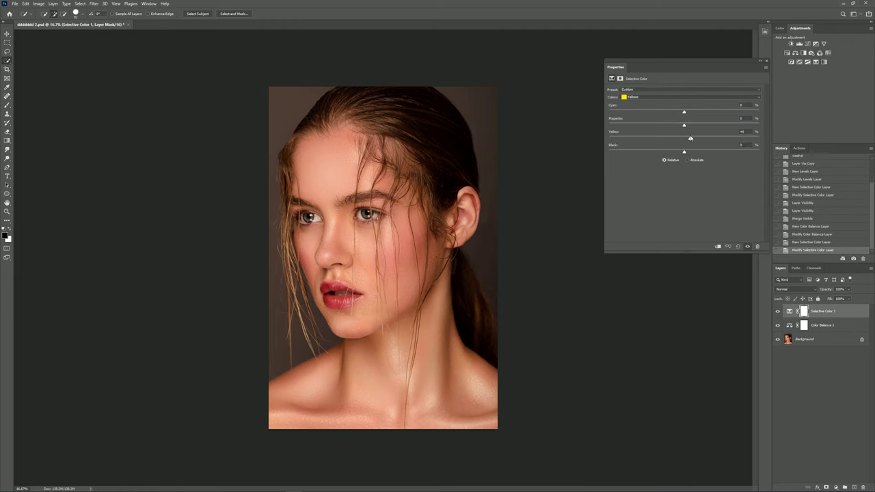
pyautogui.moveTo(683, 125); pyautogui.dragTo(681, 126)
pyautogui.click(683, 97)
pyautogui.moveTo(684, 127); pyautogui.dragTo(684, 153)
pyautogui.moveTo(684, 126); pyautogui.dragTo(682, 131)
# Step: Add Hue/Saturation lowering Yellows saturation slightly and raising Reds saturation to +1
pyautogui.click(795, 53)
pyautogui.click(683, 99)
pyautogui.click(656, 115)
pyautogui.moveTo(684, 130); pyautogui.dragTo(686, 130)
pyautogui.click(648, 99)
pyautogui.moveTo(685, 130); pyautogui.dragTo(674, 147)
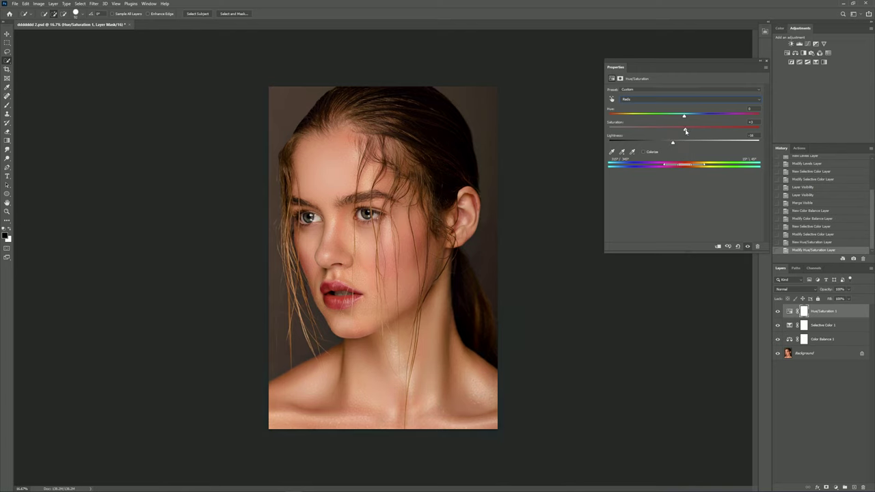
pyautogui.click(807, 354)
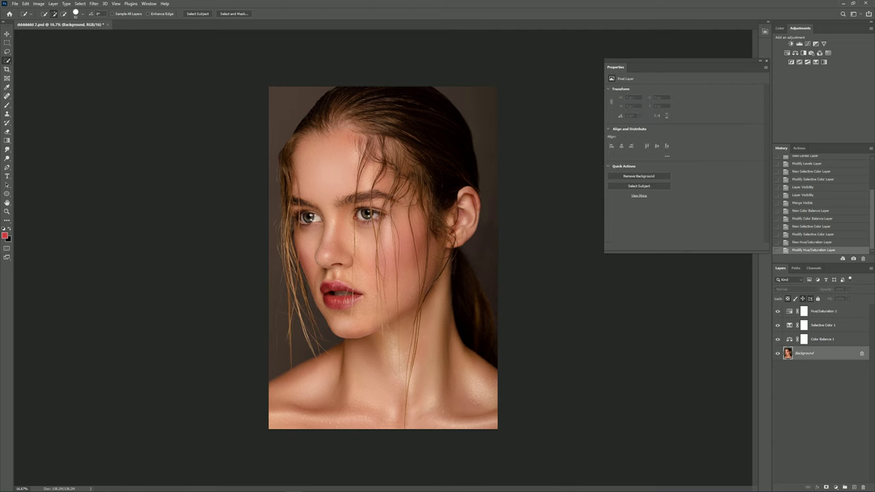
# Step: Compare the grade, then raise the yellow slightly in Selective Color 1
pyautogui.keyDown('alt'); pyautogui.click(777, 353); pyautogui.keyUp('alt')
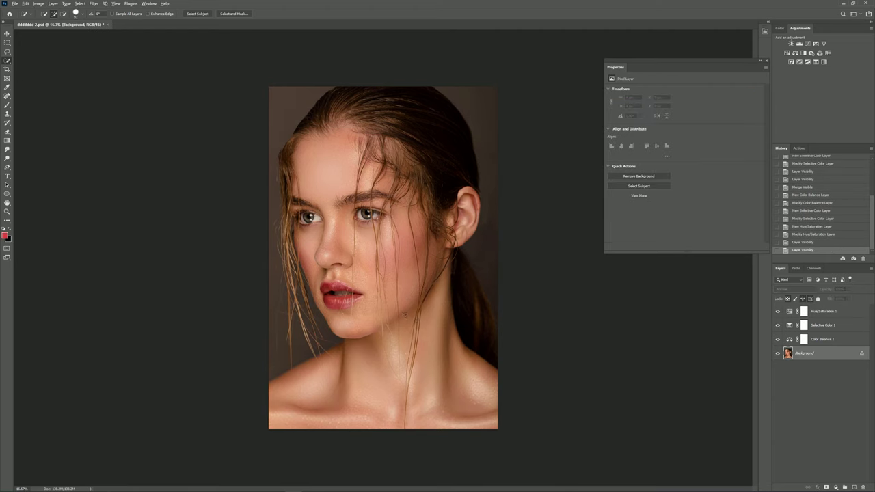
pyautogui.scroll(1, 404, 314)
pyautogui.scroll(-1, 375, 297)
pyautogui.click(791, 312)
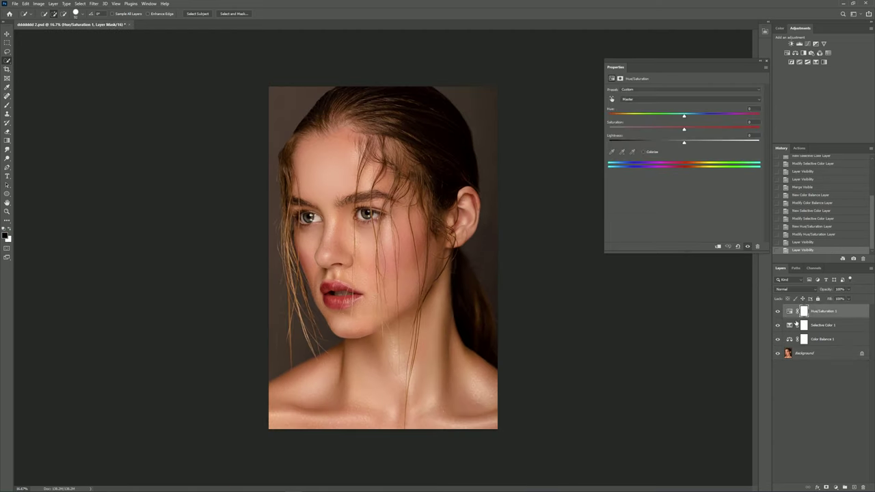
pyautogui.scroll(1, 457, 300)
pyautogui.click(790, 325)
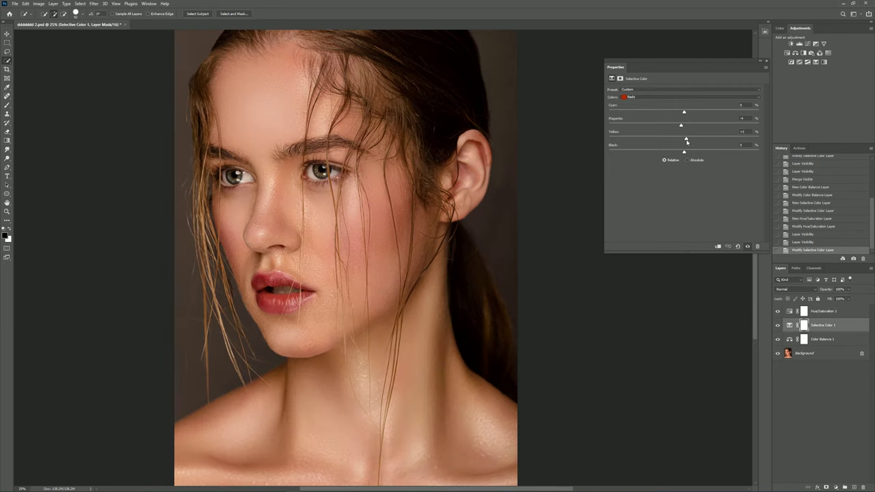
pyautogui.scroll(-1, 641, 101)
pyautogui.moveTo(688, 139); pyautogui.dragTo(690, 140)
# Step: Test a Curves midtone lift on the top adjustment, then delete it
pyautogui.click(821, 314)
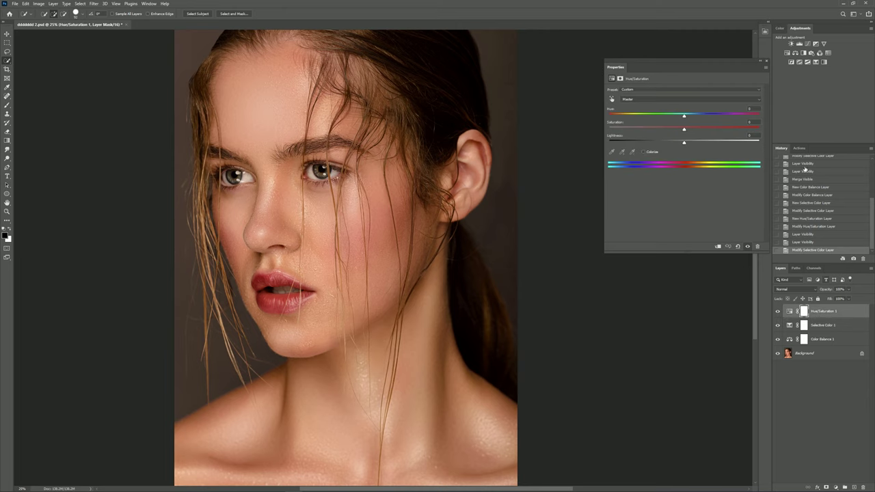
pyautogui.click(809, 43)
pyautogui.hotkey('ctrl', '-')
pyautogui.click(691, 150)
pyautogui.moveTo(692, 150); pyautogui.dragTo(713, 128)
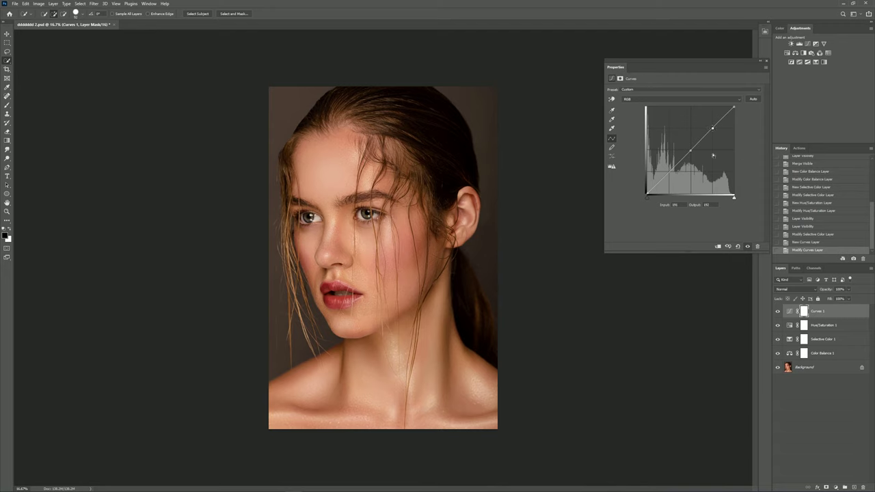
pyautogui.doubleClick(747, 247)
pyautogui.click(757, 246)
# Step: Add Levels with the black input raised and the white input lowered to 250
pyautogui.click(796, 44)
pyautogui.moveTo(646, 140); pyautogui.dragTo(650, 141)
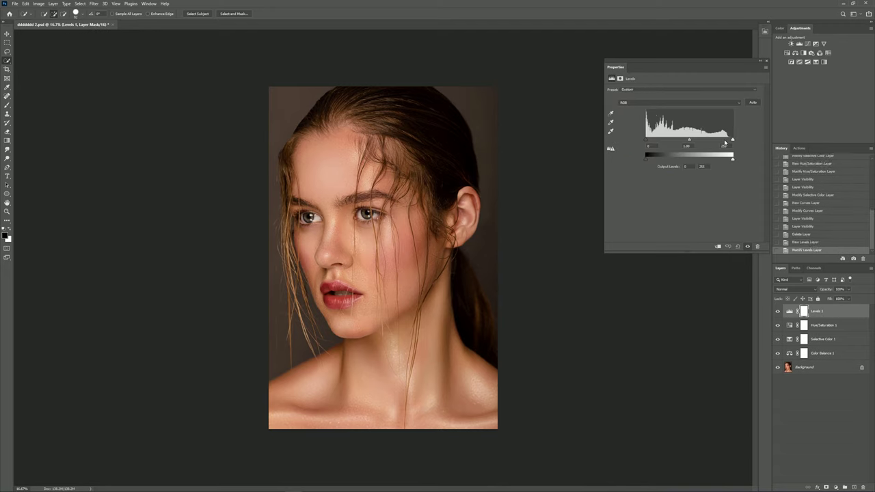
pyautogui.moveTo(733, 140); pyautogui.dragTo(690, 142)
pyautogui.click(747, 247)
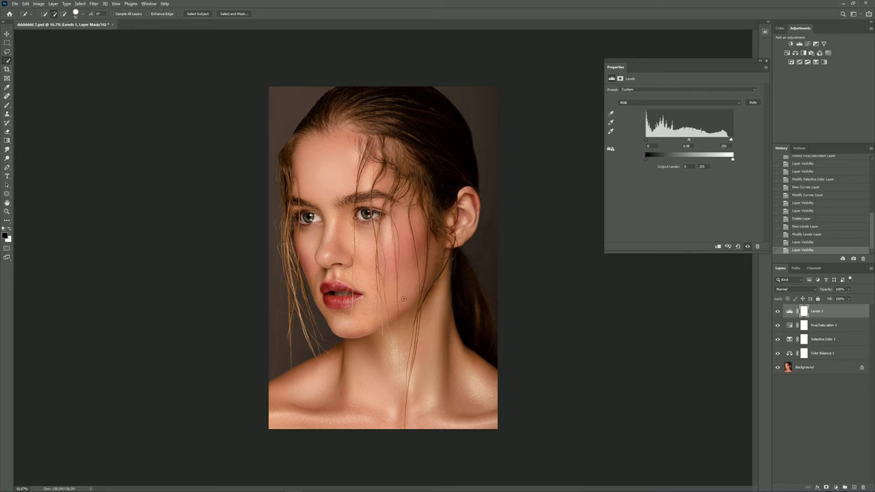
# Step: Add Selective Color 2 with more yellow in Whites and Blacks black at +4
pyautogui.click(823, 62)
pyautogui.click(660, 97)
pyautogui.click(684, 129)
pyautogui.moveTo(684, 138)
pyautogui.mouseDown()
pyautogui.moveTo(715, 139)
pyautogui.moveTo(678, 138)
pyautogui.moveTo(669, 153)
pyautogui.moveTo(686, 153)
pyautogui.moveTo(683, 140)
pyautogui.moveTo(684, 153)
pyautogui.mouseUp()
pyautogui.click(683, 97)
pyautogui.click(636, 142)
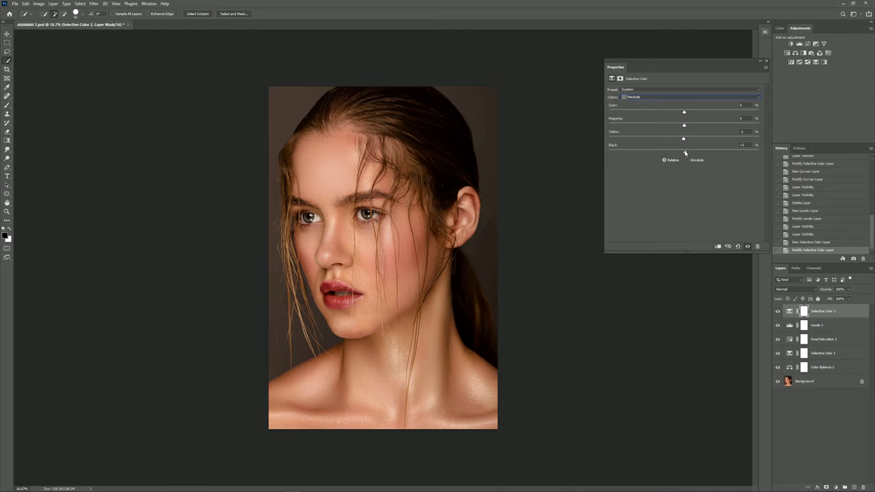
pyautogui.click(646, 98)
pyautogui.click(684, 144)
pyautogui.moveTo(684, 153); pyautogui.dragTo(682, 142)
pyautogui.click(820, 53)
# Step: Set the Channel Mixer's Green output channel to about +102
pyautogui.click(698, 97)
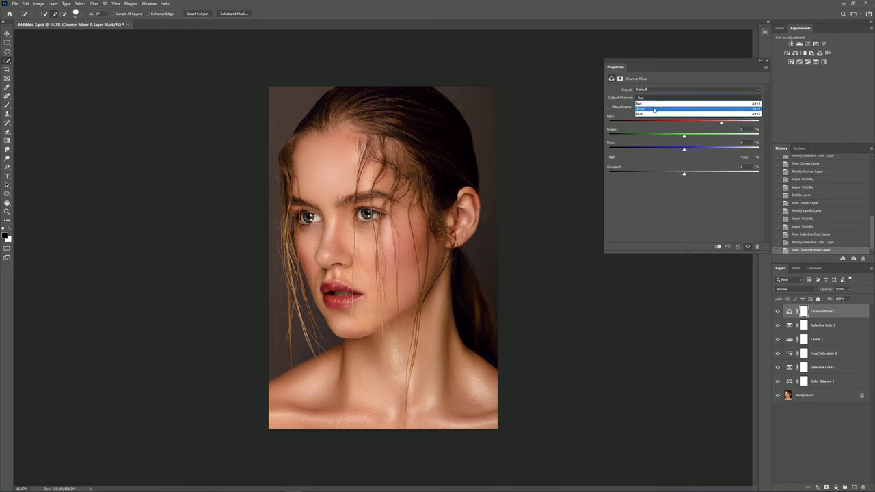
pyautogui.click(722, 137)
pyautogui.moveTo(721, 137); pyautogui.dragTo(721, 137)
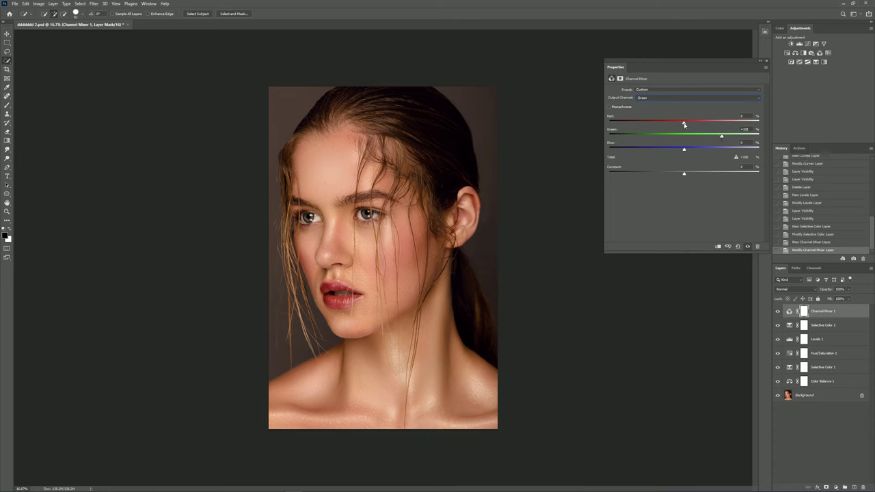
# Step: Set the Blue output channel's blue amount to +100 and compare with the layer toggled
pyautogui.click(651, 98)
pyautogui.click(655, 98)
pyautogui.click(700, 155)
pyautogui.click(651, 99)
pyautogui.moveTo(722, 150); pyautogui.dragTo(720, 152)
pyautogui.press('Tab')
pyautogui.write('100')
pyautogui.press('Return')
pyautogui.click(747, 246)
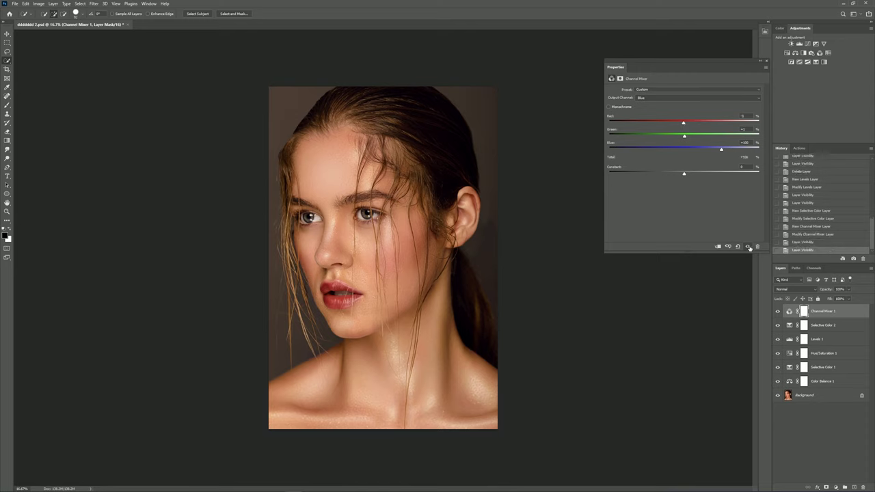
pyautogui.click(747, 247)
pyautogui.click(747, 246)
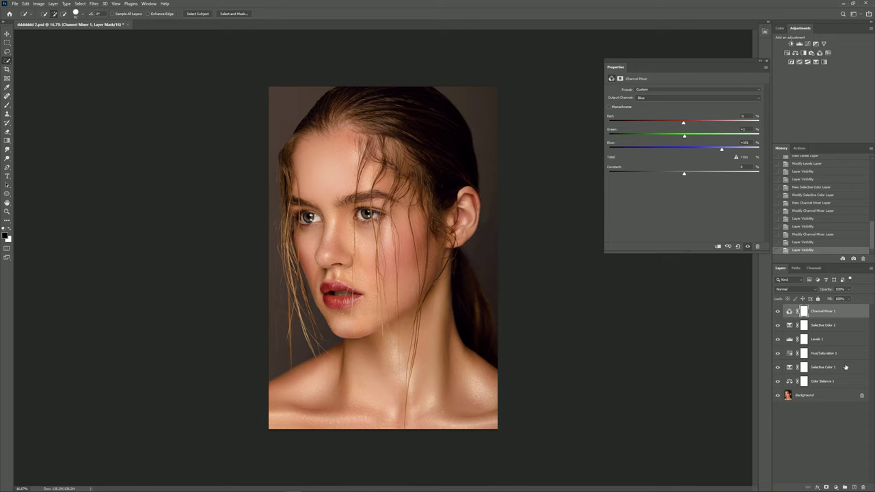
# Step: Group the six adjustment layers into Group 1 and compare before and after
pyautogui.keyDown('shift'); pyautogui.click(828, 381); pyautogui.keyUp('shift')
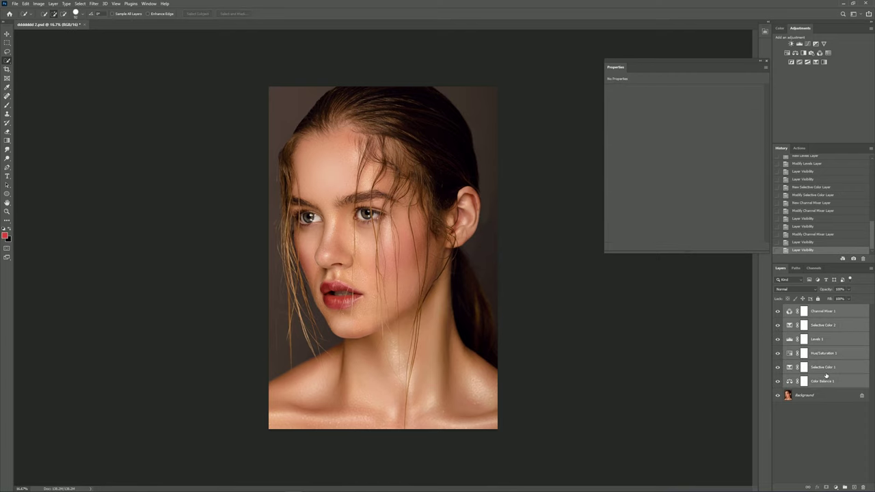
pyautogui.hotkey('ctrl', 'g')
pyautogui.click(778, 309)
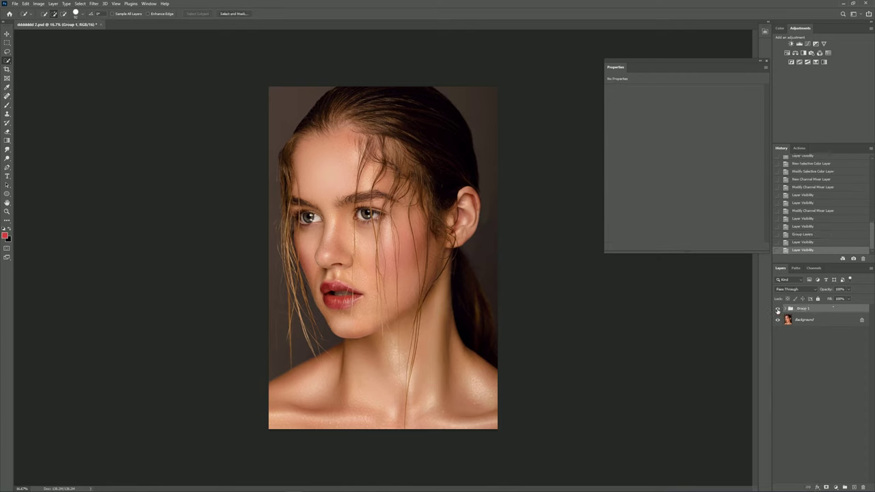
pyautogui.click(787, 309)
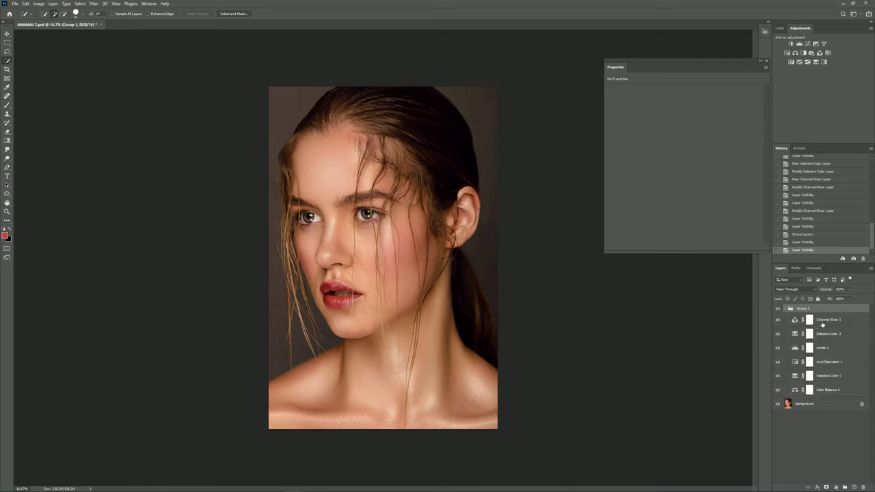
# Step: Try a Hue/Saturation layer in the group desaturating Yellows to -11, Reds at 0
pyautogui.click(787, 53)
pyautogui.click(642, 99)
pyautogui.click(642, 115)
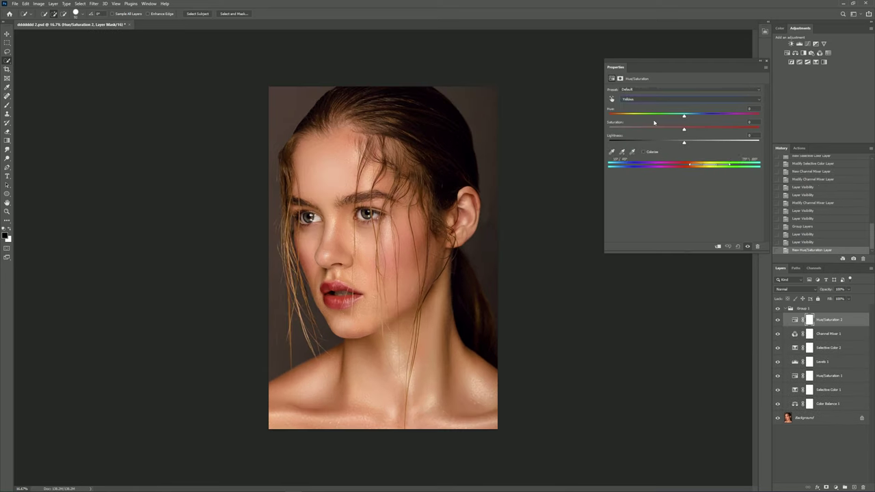
pyautogui.moveTo(684, 130); pyautogui.dragTo(677, 130)
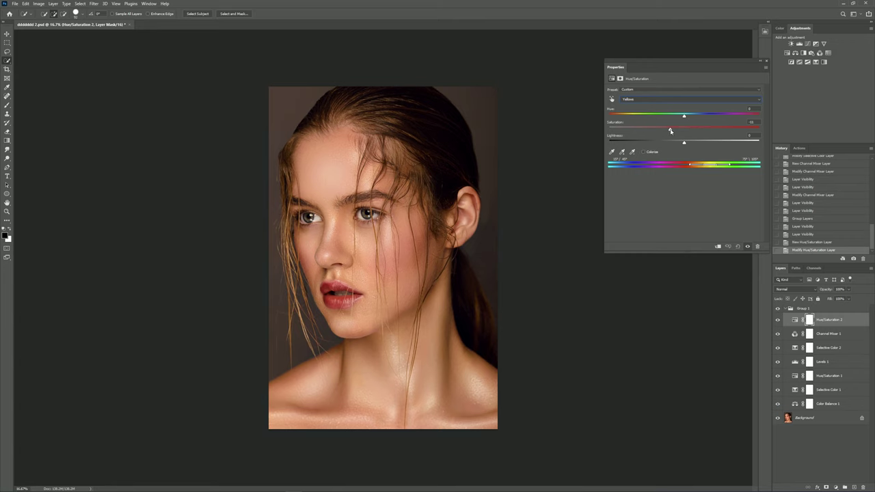
pyautogui.click(642, 99)
pyautogui.moveTo(681, 130); pyautogui.dragTo(685, 130)
pyautogui.click(748, 247)
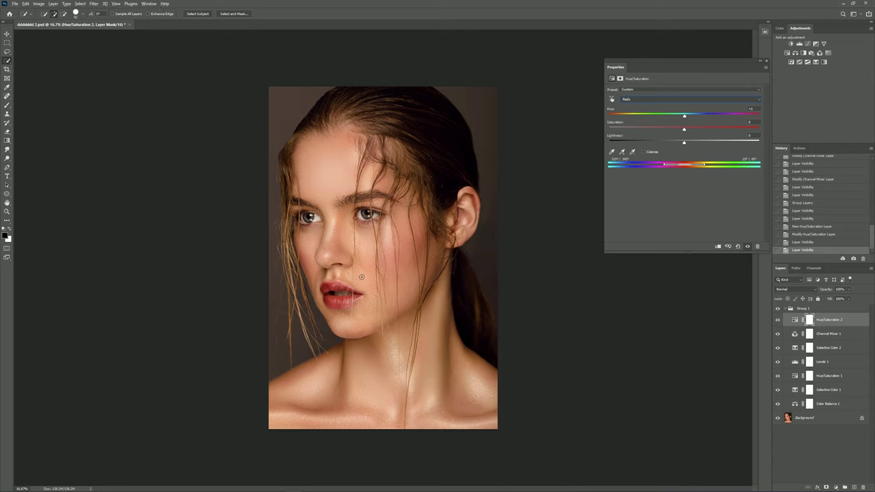
# Step: Delete the Hue/Saturation 2 test and merge Group 1 into the Background
pyautogui.hotkey('ctrl', '-')
pyautogui.click(748, 247)
pyautogui.click(757, 247)
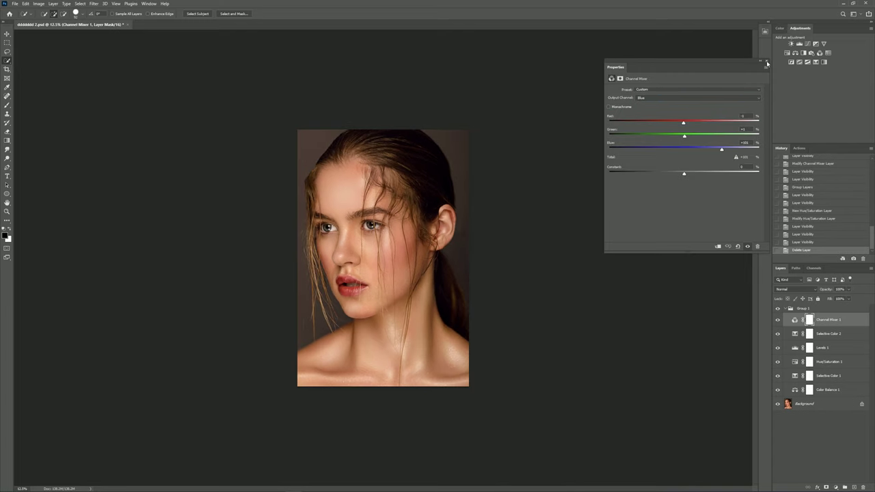
pyautogui.click(767, 63)
pyautogui.click(791, 308)
pyautogui.hotkey('ctrl', '+')
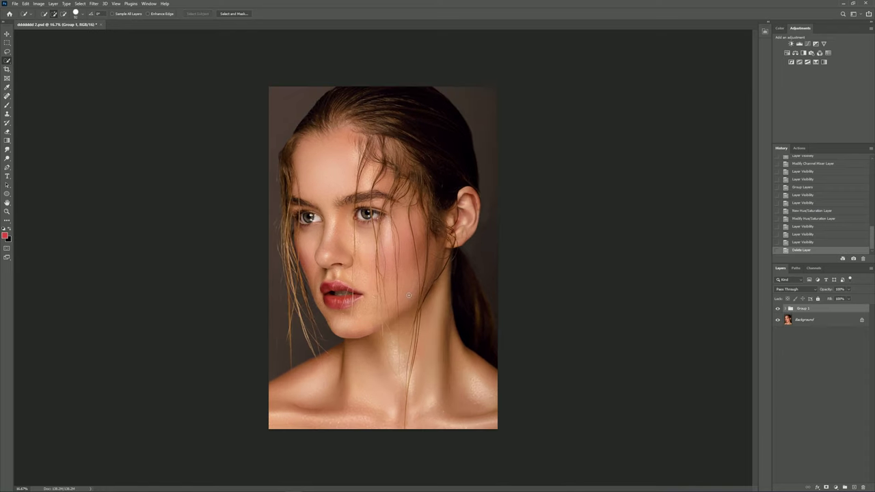
pyautogui.keyDown('shift'); pyautogui.click(814, 320); pyautogui.keyUp('shift')
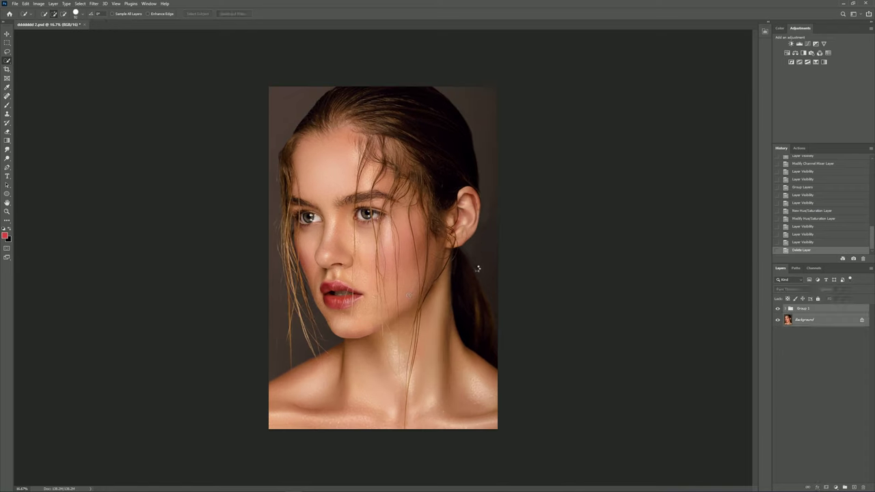
pyautogui.hotkey('ctrl', 'e')
# Step: Add a red Gradient Fill layer shifted toward the bottom of the portrait
pyautogui.click(835, 487)
pyautogui.click(831, 374)
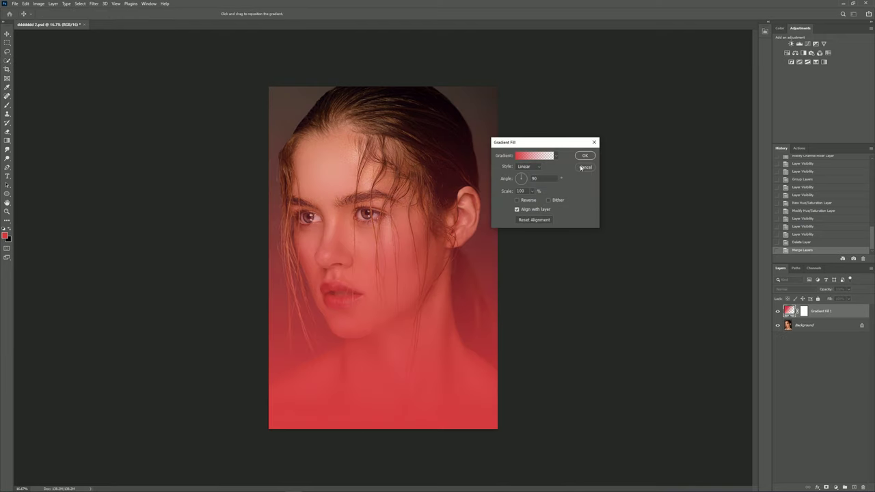
pyautogui.moveTo(401, 301); pyautogui.dragTo(400, 391)
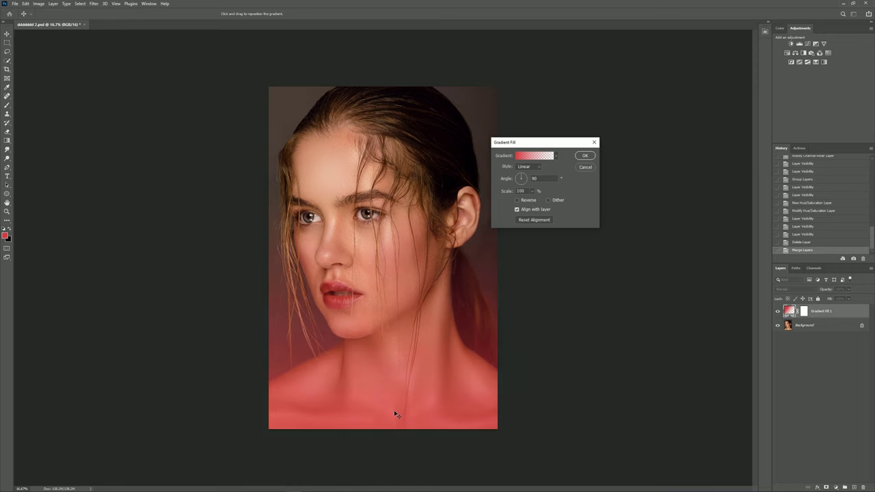
pyautogui.click(584, 156)
# Step: Fade the gradient layer to very low opacity, compare, and merge visible layers
pyautogui.moveTo(822, 292); pyautogui.dragTo(795, 299)
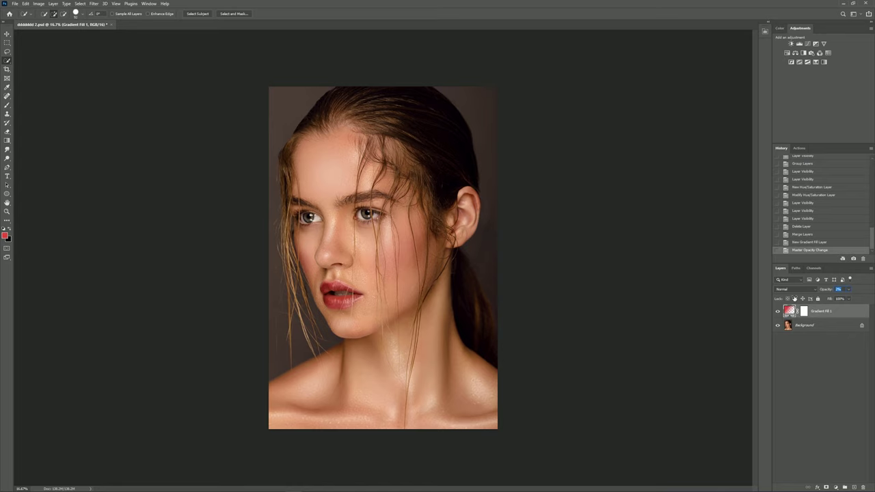
pyautogui.moveTo(795, 298); pyautogui.dragTo(798, 299)
pyautogui.click(777, 311)
pyautogui.click(777, 311)
pyautogui.click(777, 311)
pyautogui.click(778, 311)
pyautogui.hotkey('ctrl', '-')
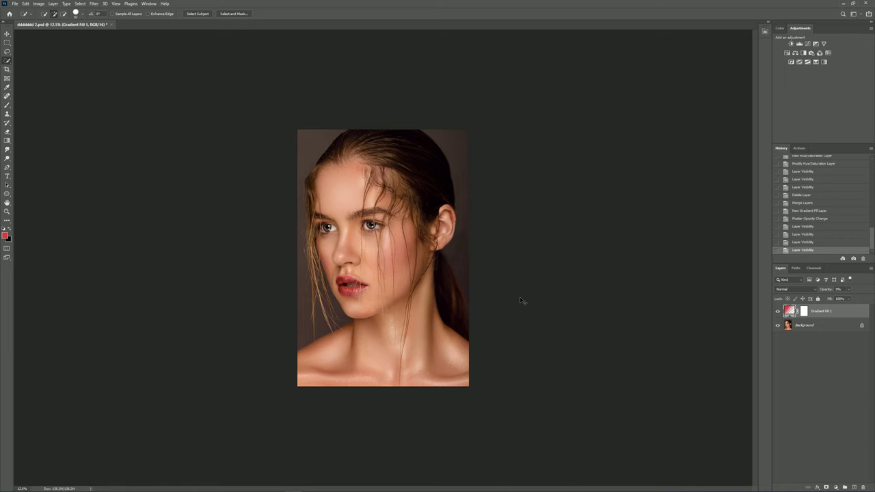
pyautogui.hotkey('ctrl', 'shift', 'e')
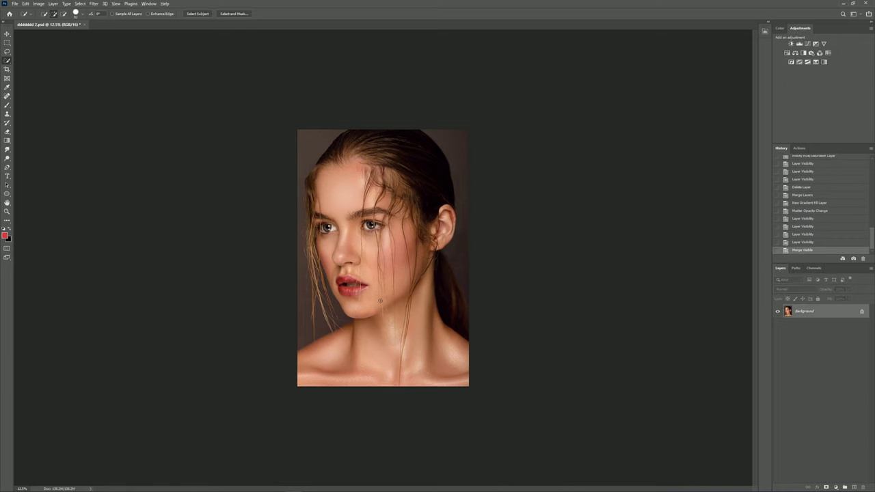
# Step: Play the sharpening action for a Linear Light 'shhharp' layer, reduce its opacity, hide panels
pyautogui.scroll(2, 366, 254)
pyautogui.click(799, 148)
pyautogui.click(807, 192)
pyautogui.click(832, 259)
pyautogui.moveTo(829, 290); pyautogui.dragTo(811, 294)
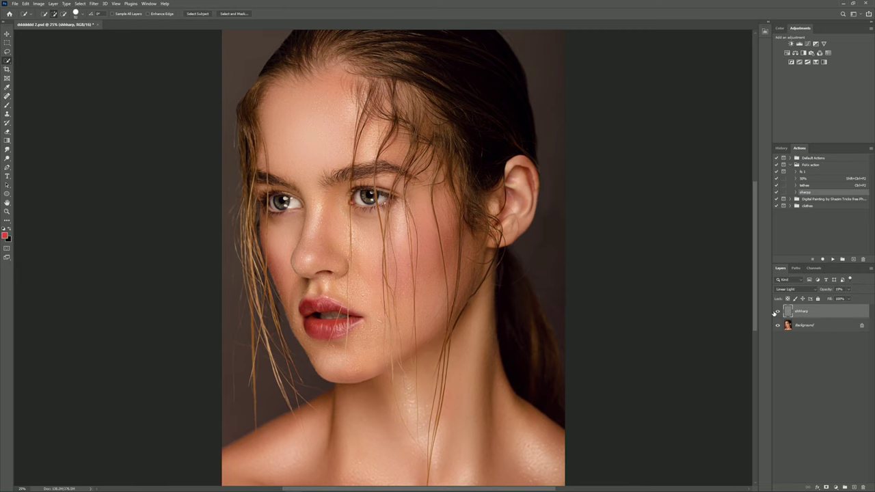
pyautogui.scroll(1, 377, 266)
pyautogui.scroll(1, 396, 242)
pyautogui.scroll(1, 365, 265)
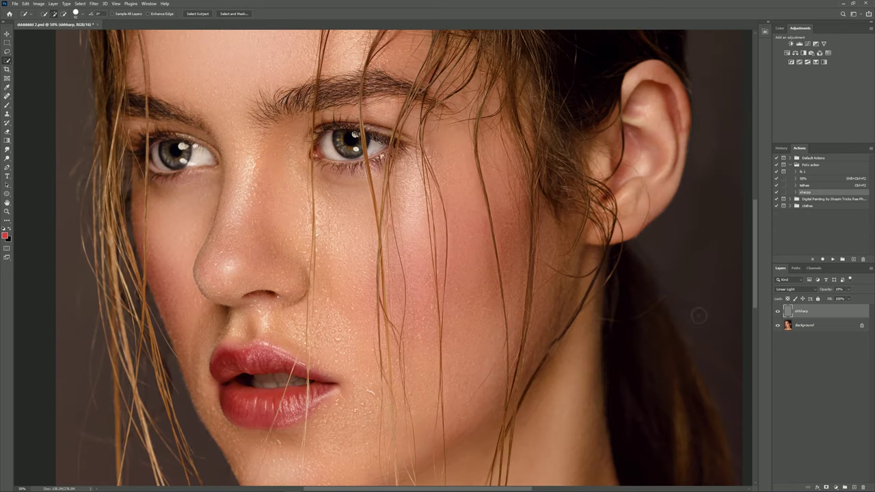
pyautogui.hotkey('shift', 'Tab')
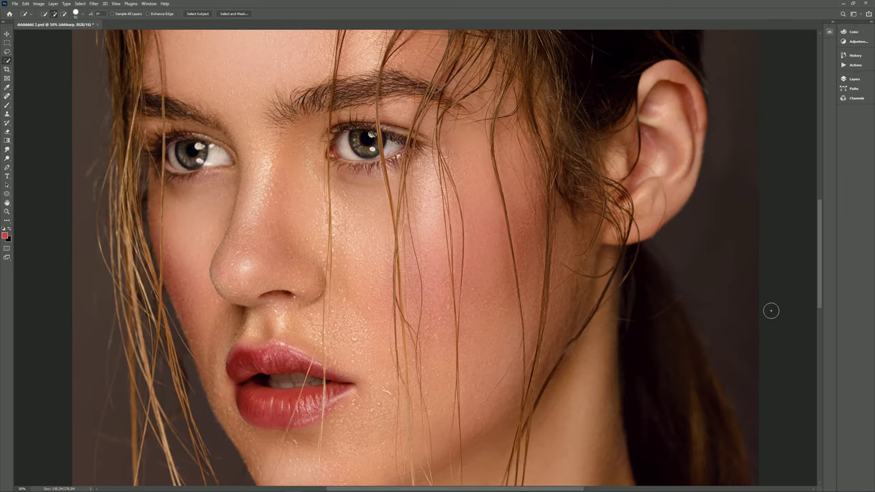
pyautogui.scroll(-3, 607, 276)
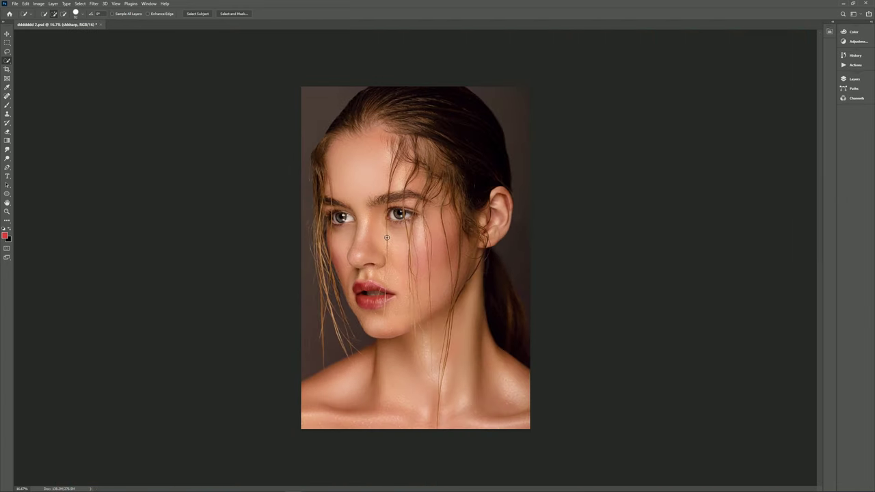